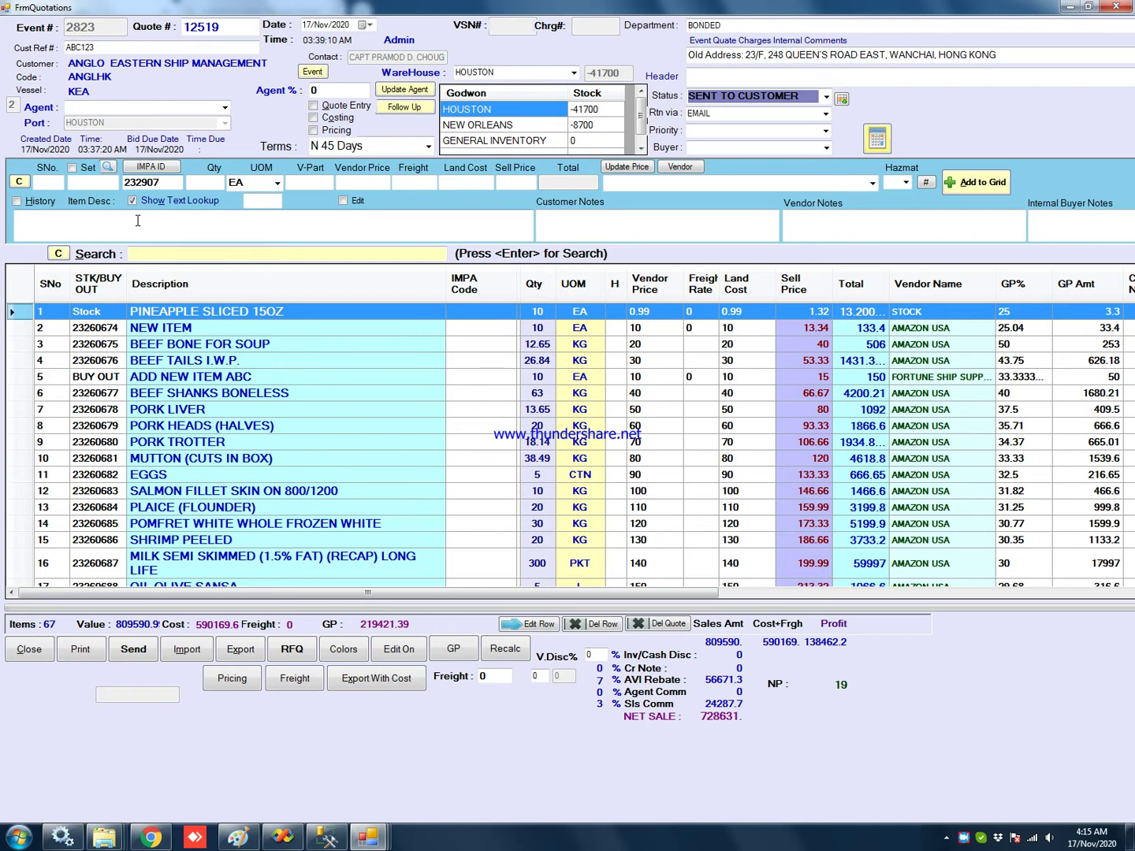
Step: Look up IMPA item 232907 and add it to the quotation with a quantity of 10
key("Return")
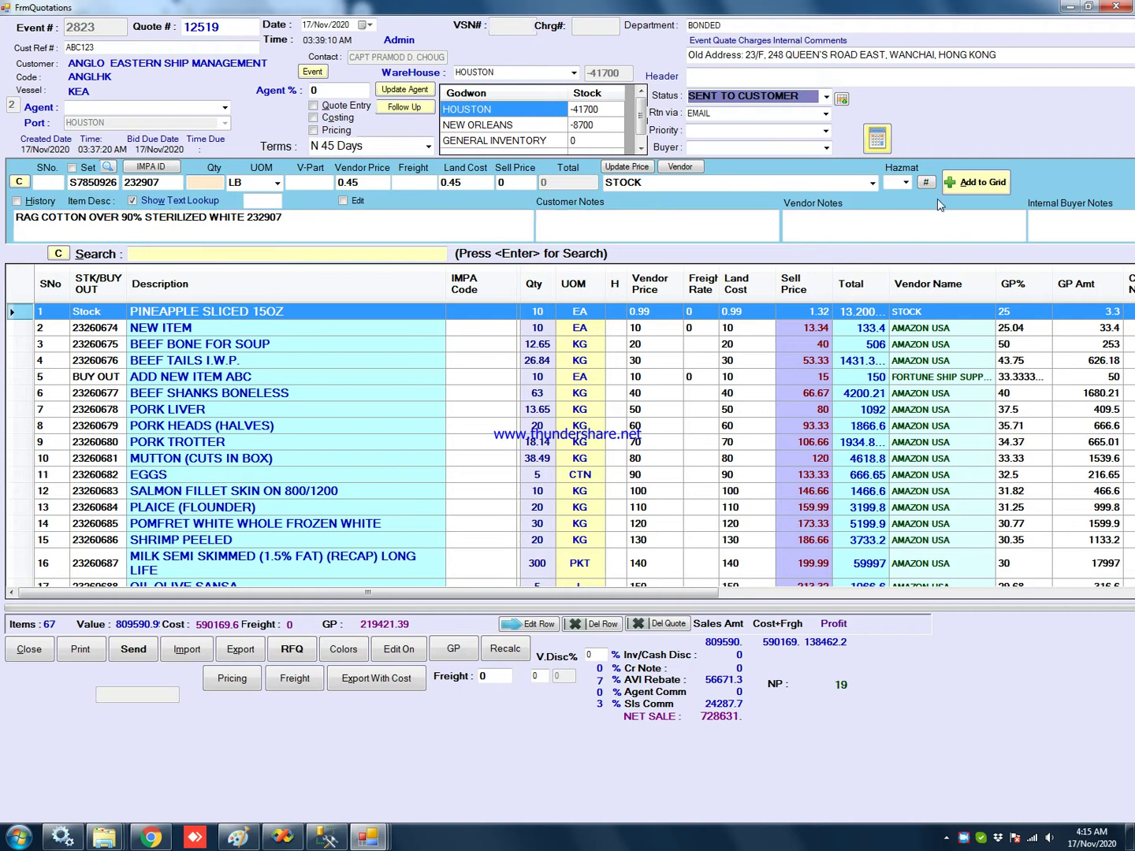
left_click(977, 183)
left_click(608, 462)
key("Tab")
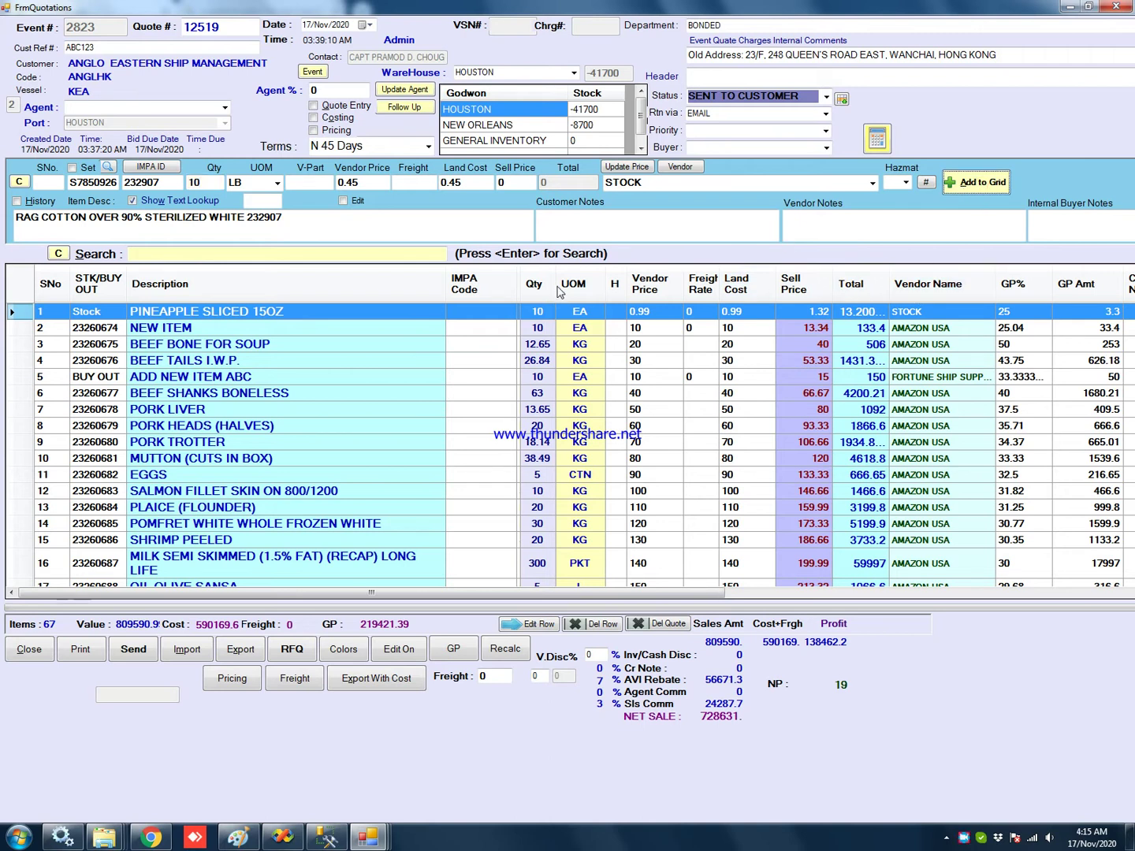
key("Return")
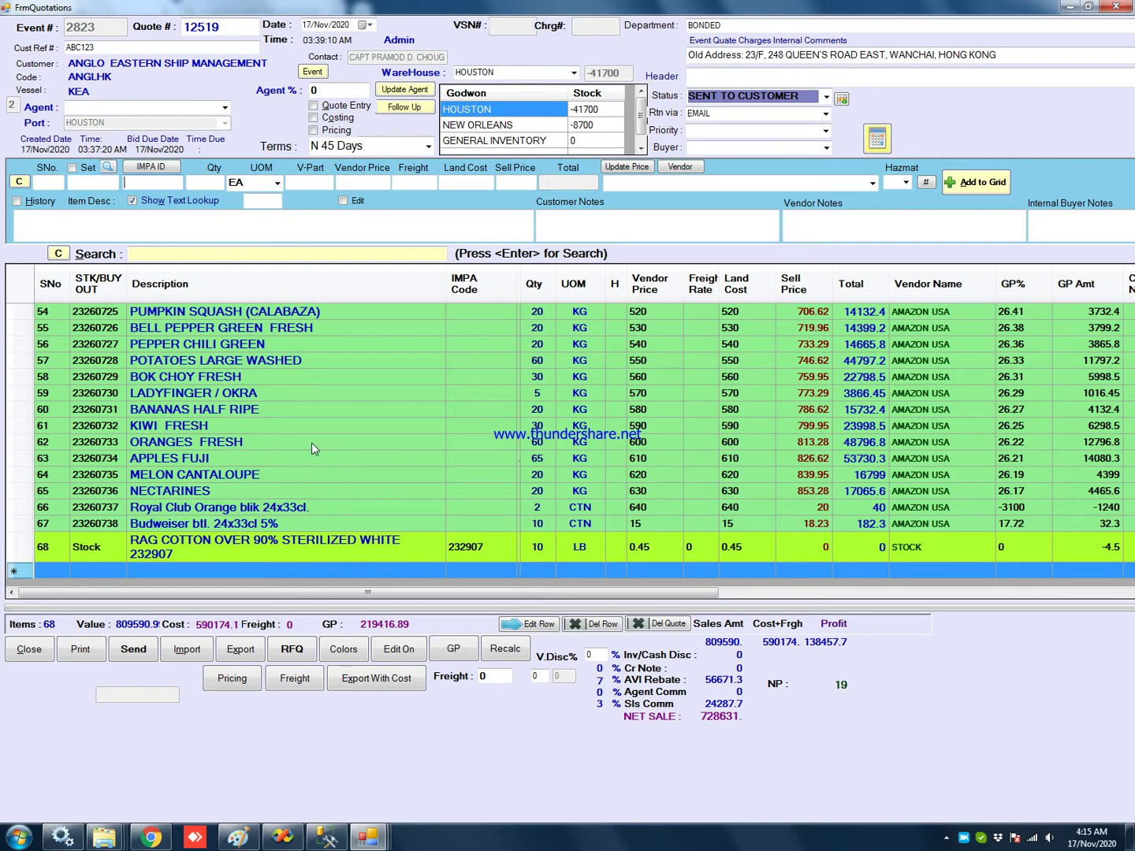
Step: Change the BOK CHOY FRESH item's description to "BOK CHOY FRESH abc" and update its row in the quotation
left_click(292, 410)
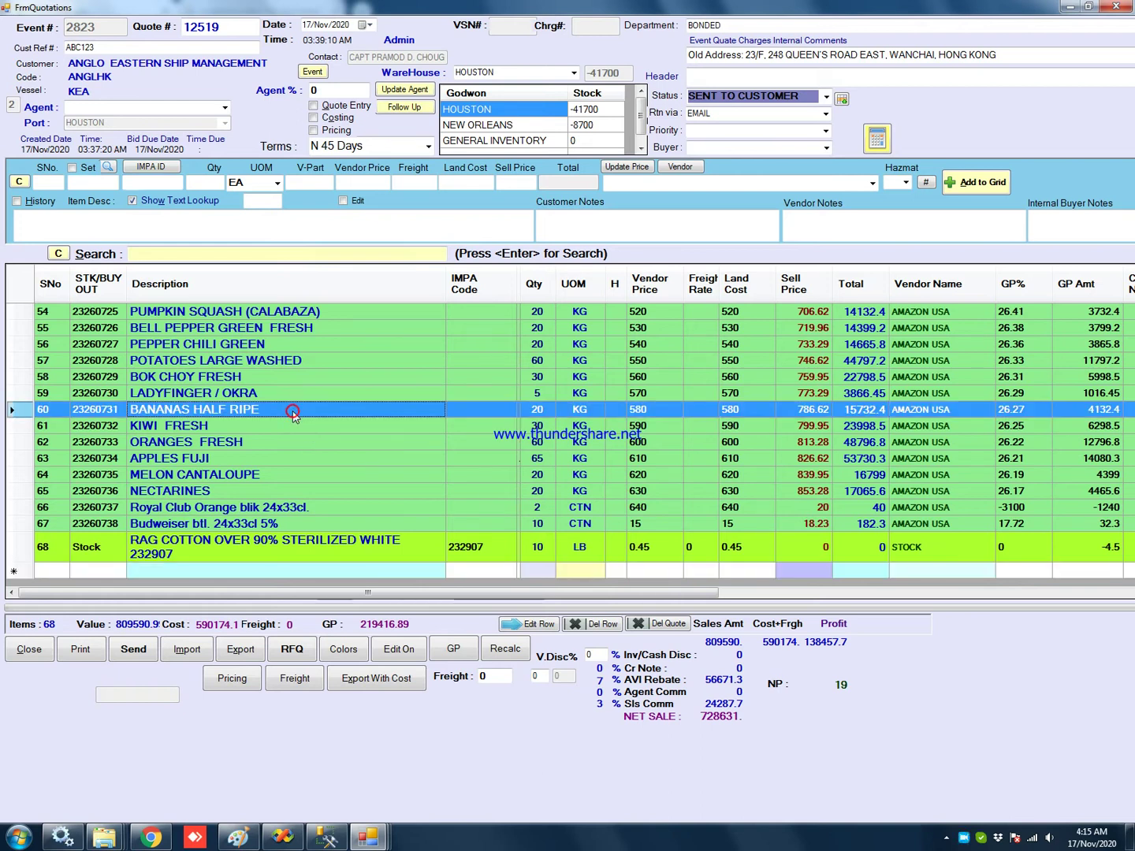
left_click(542, 394)
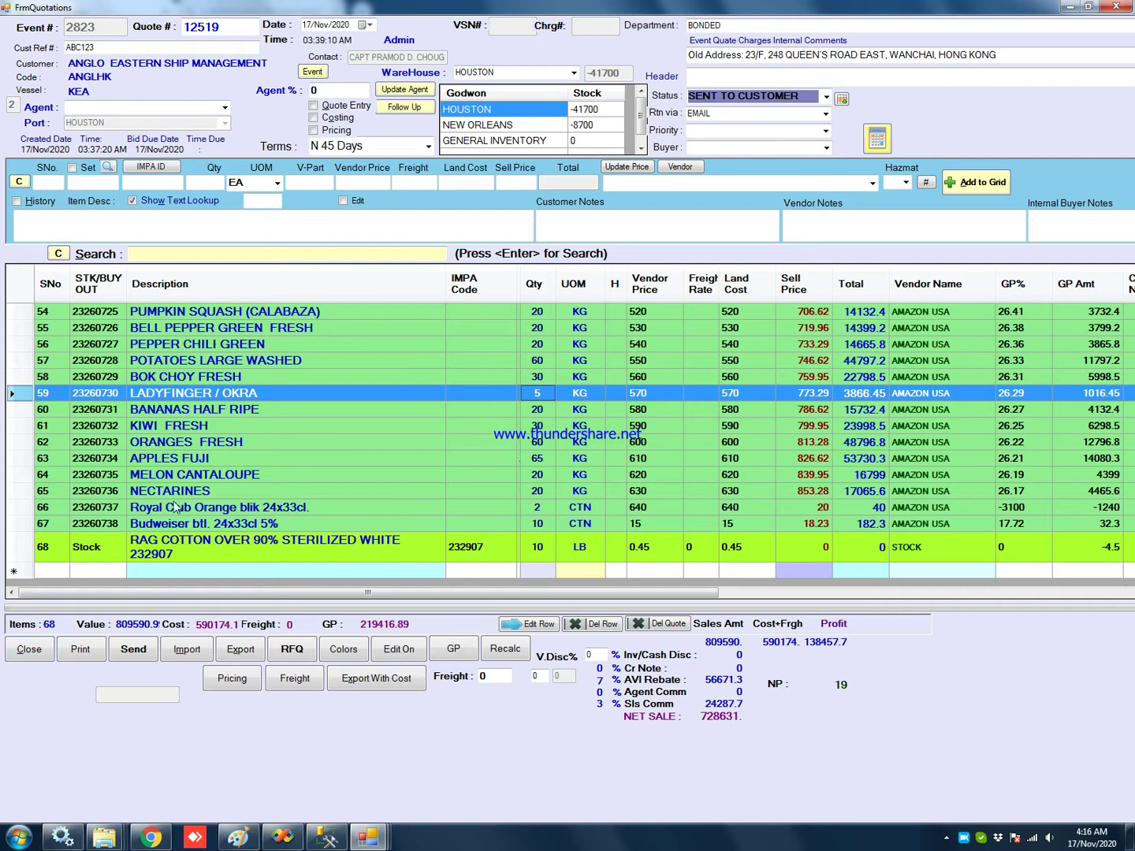
left_click(207, 379)
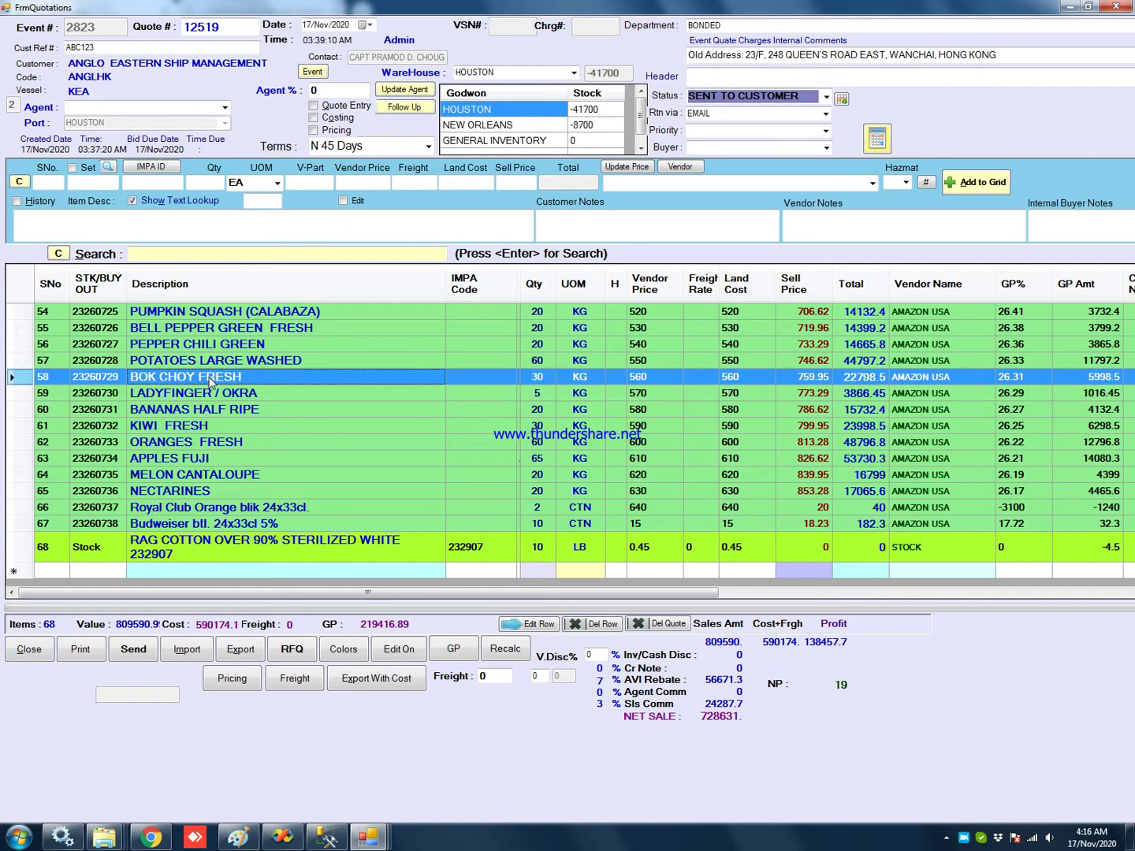
double_click(210, 378)
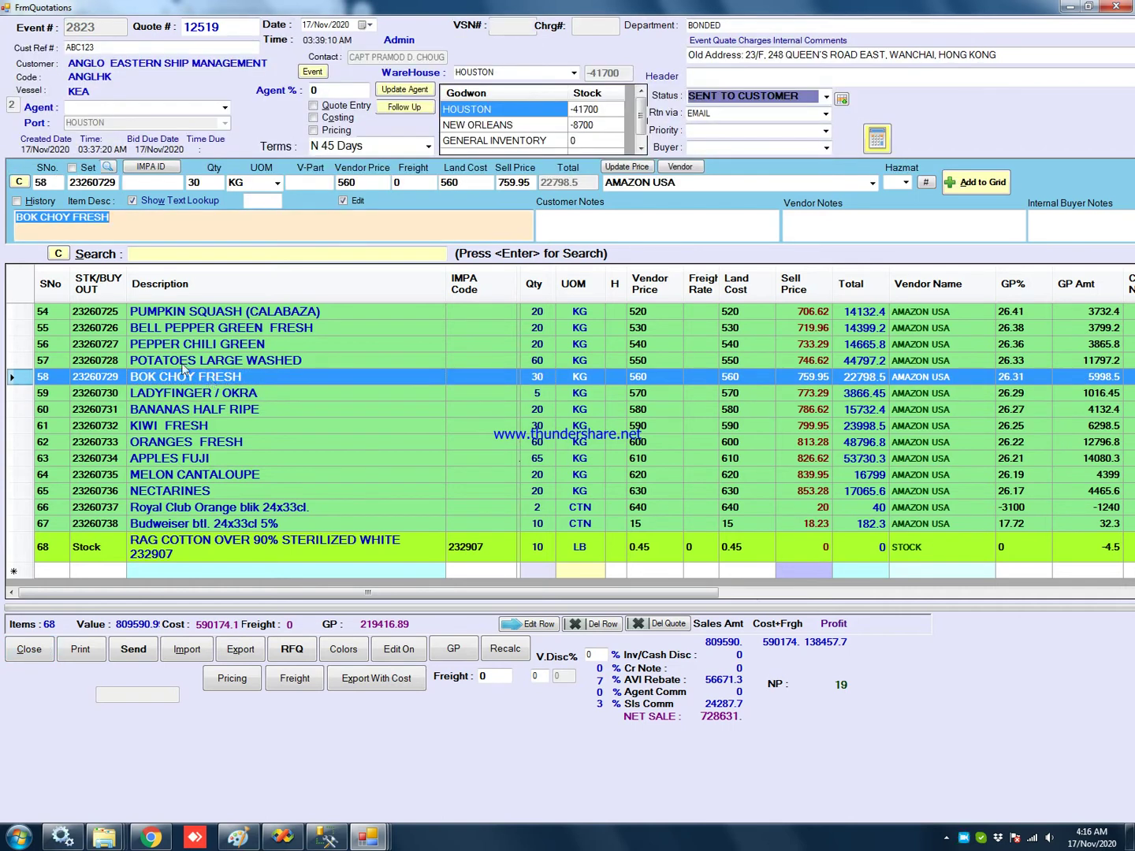
left_click(115, 224)
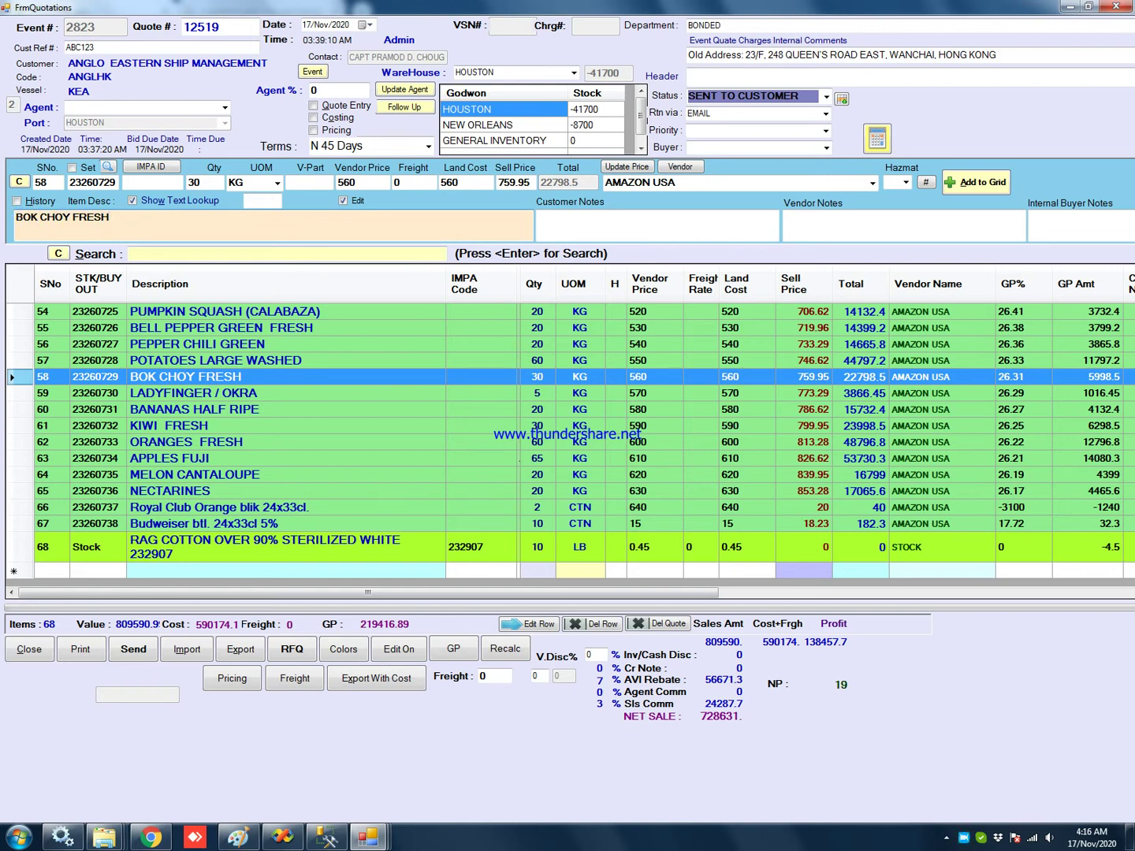
type("cb")
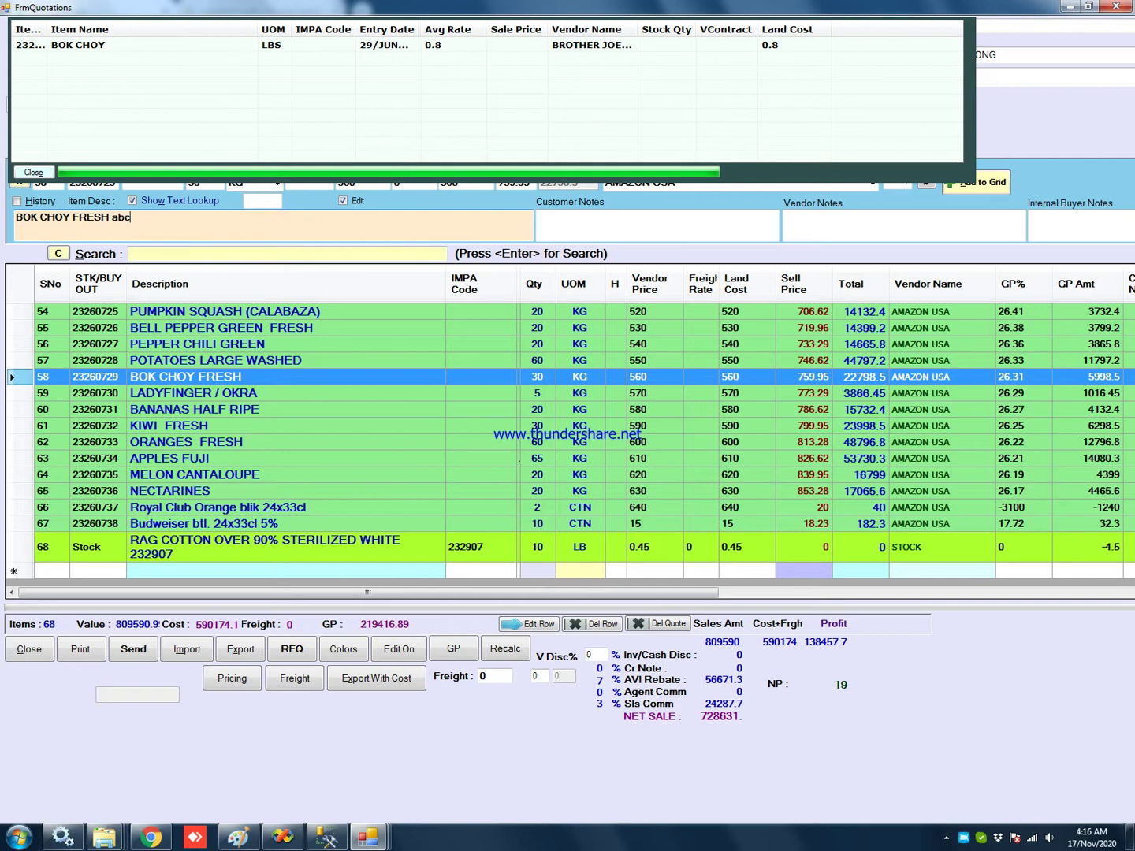
left_click(32, 170)
left_click(959, 186)
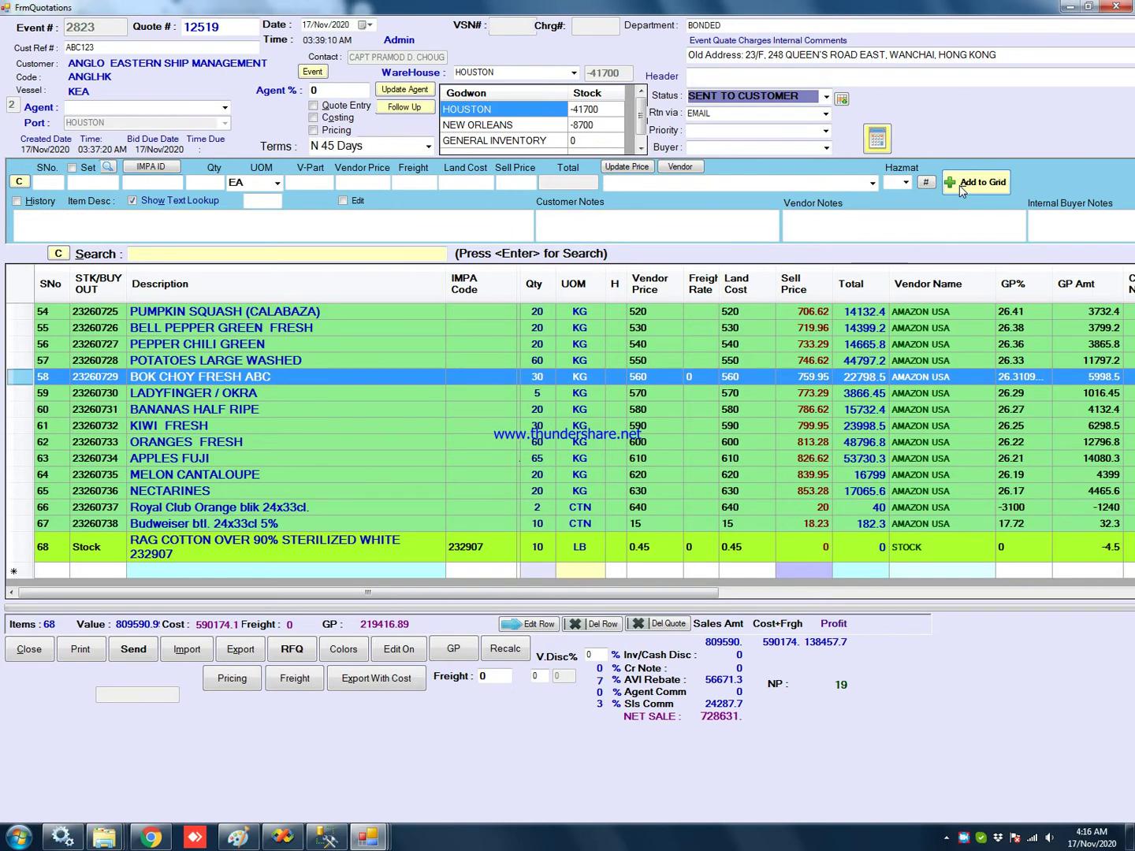
Step: Delete the ORANGES FRESH row from the quotation and confirm the deletion
left_click(209, 408)
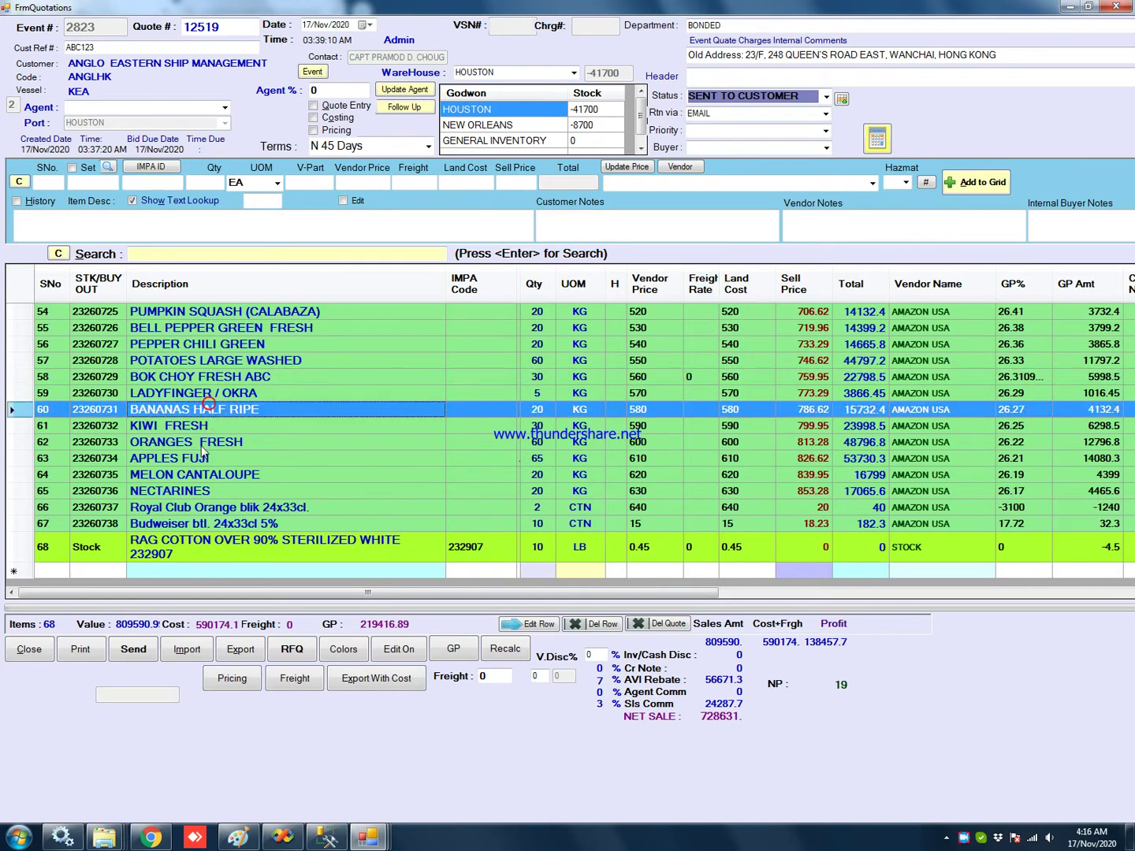
left_click(203, 446)
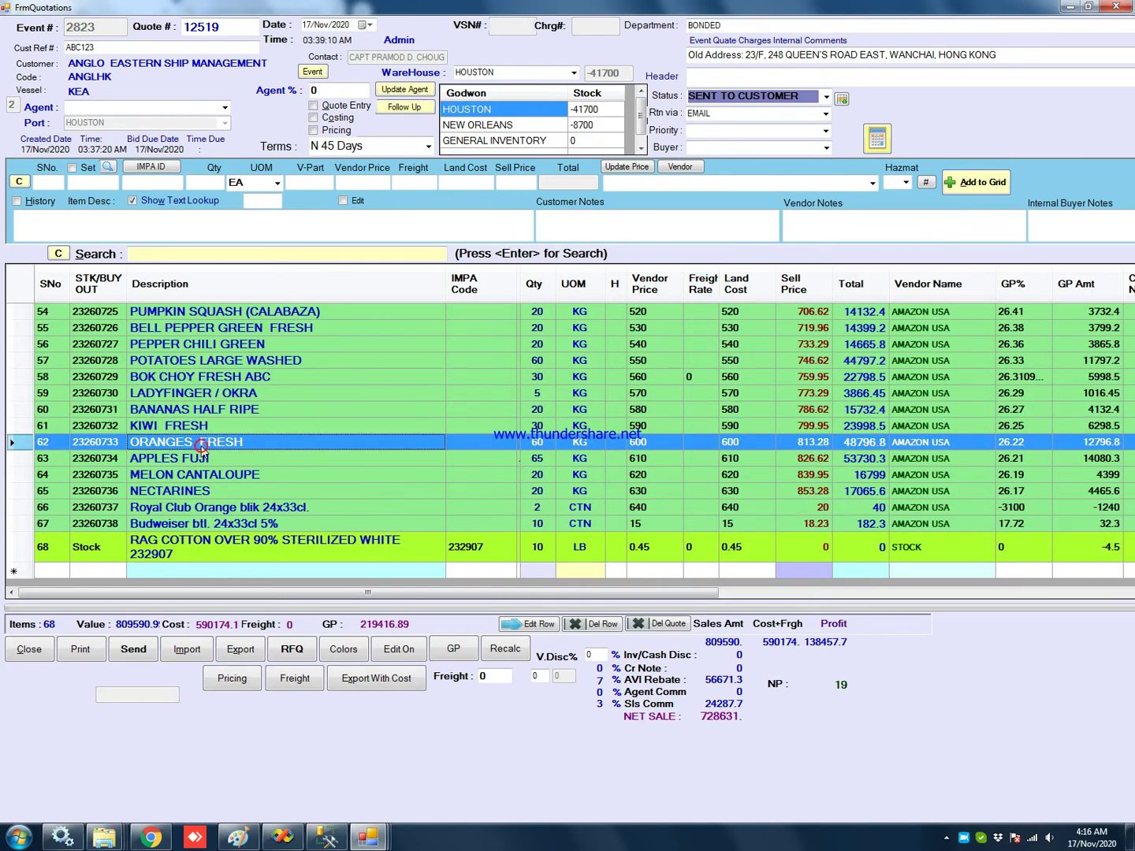
left_click(605, 624)
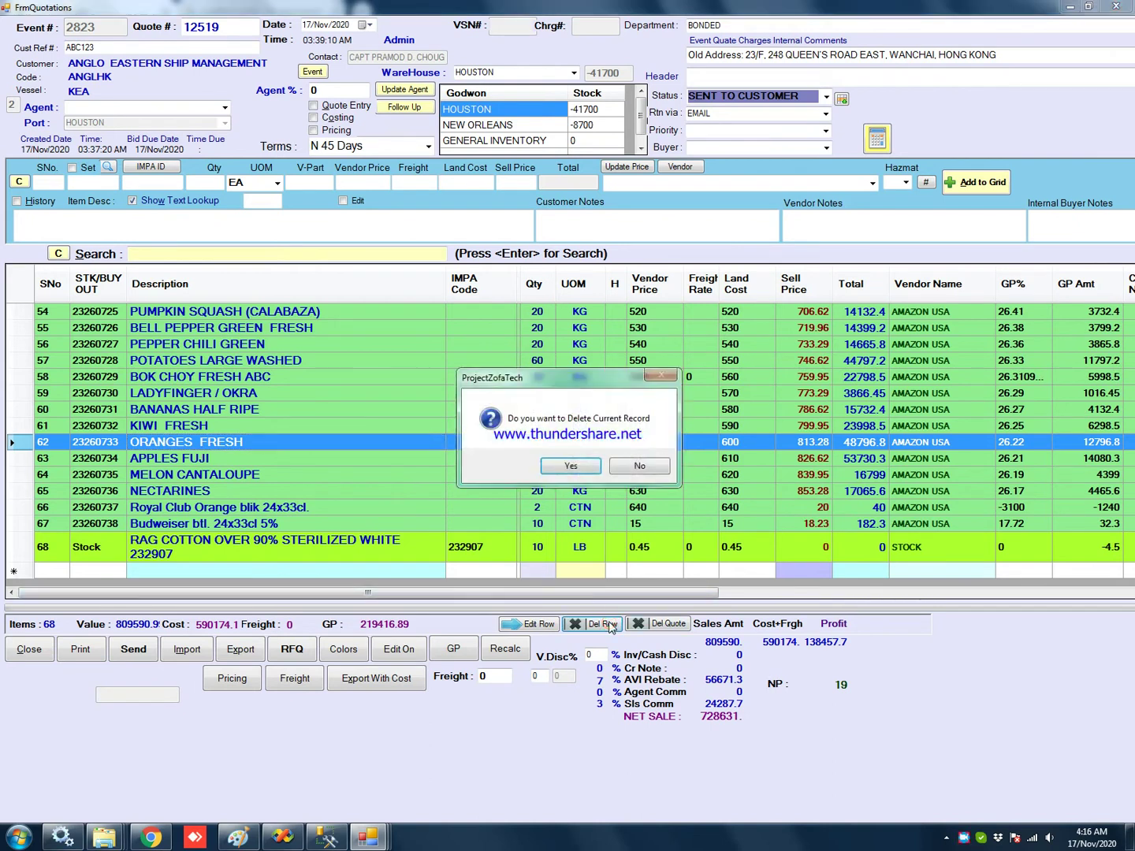
left_click(564, 467)
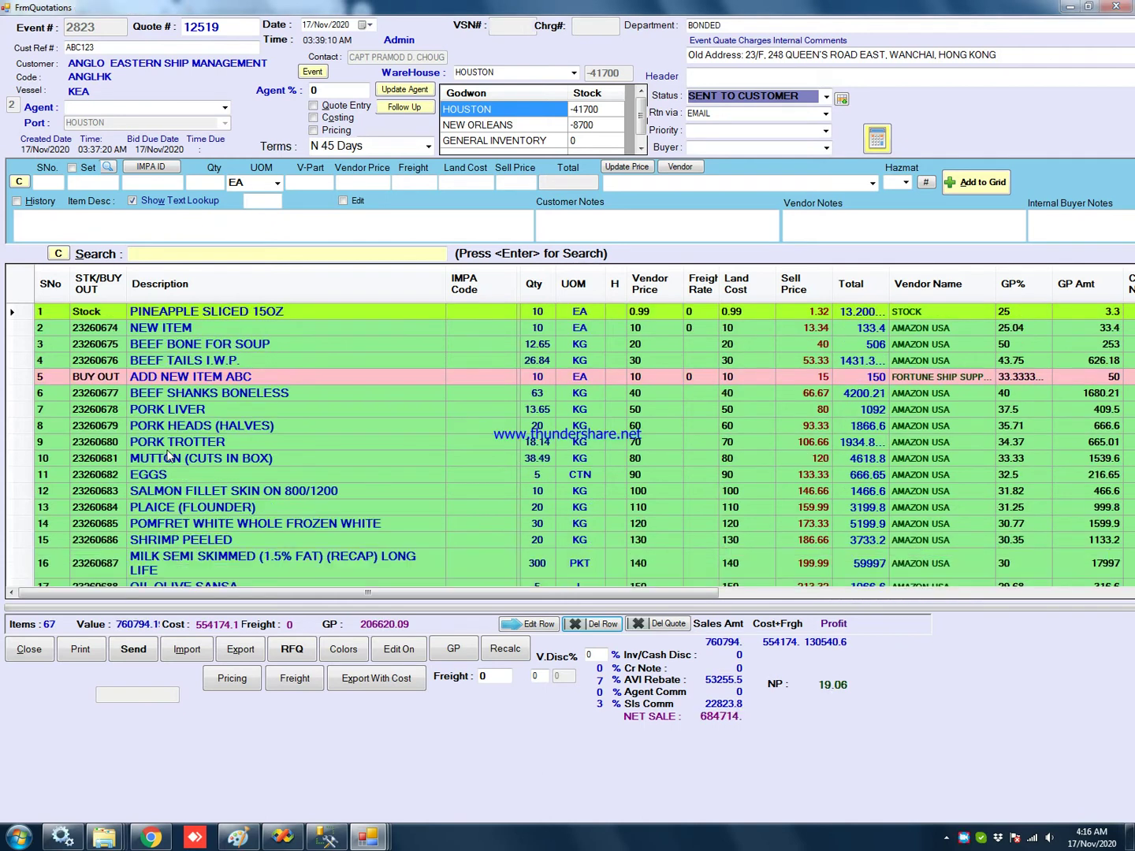
left_click(169, 441)
scroll(252, 501, "down", 16)
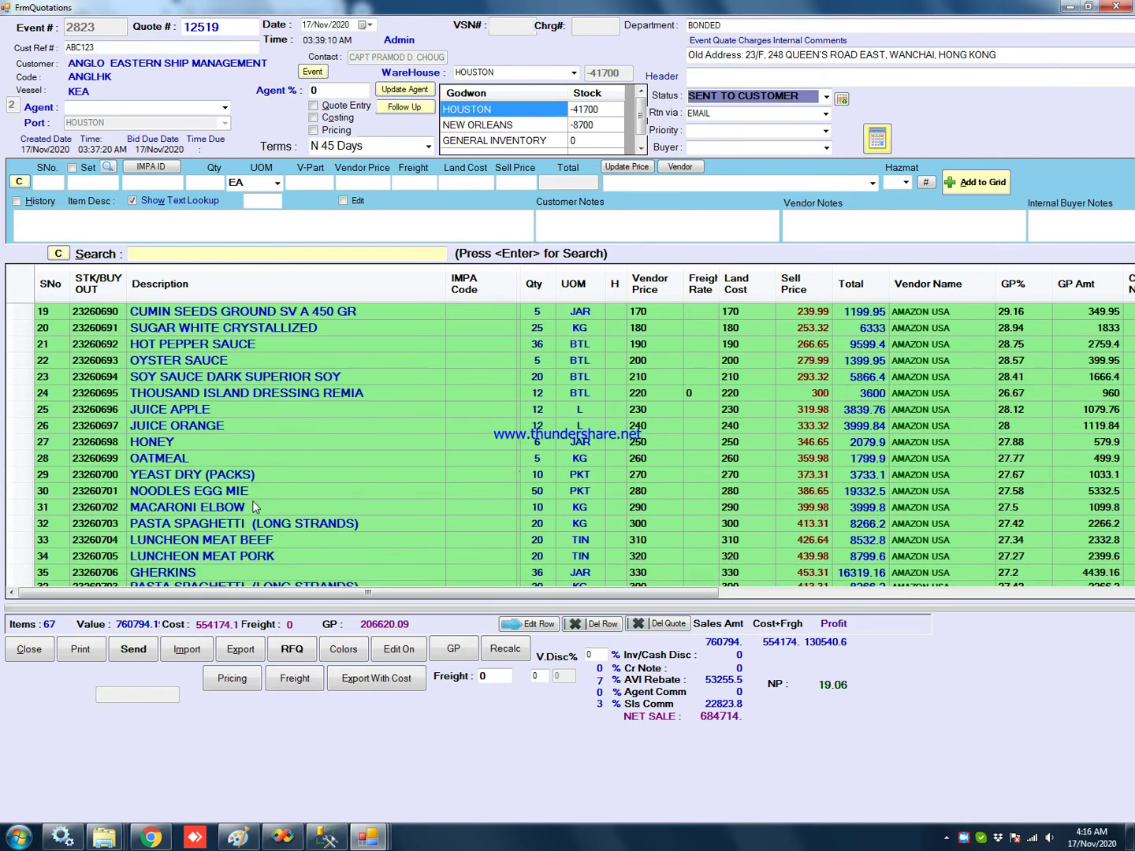
scroll(253, 500, "down", 2)
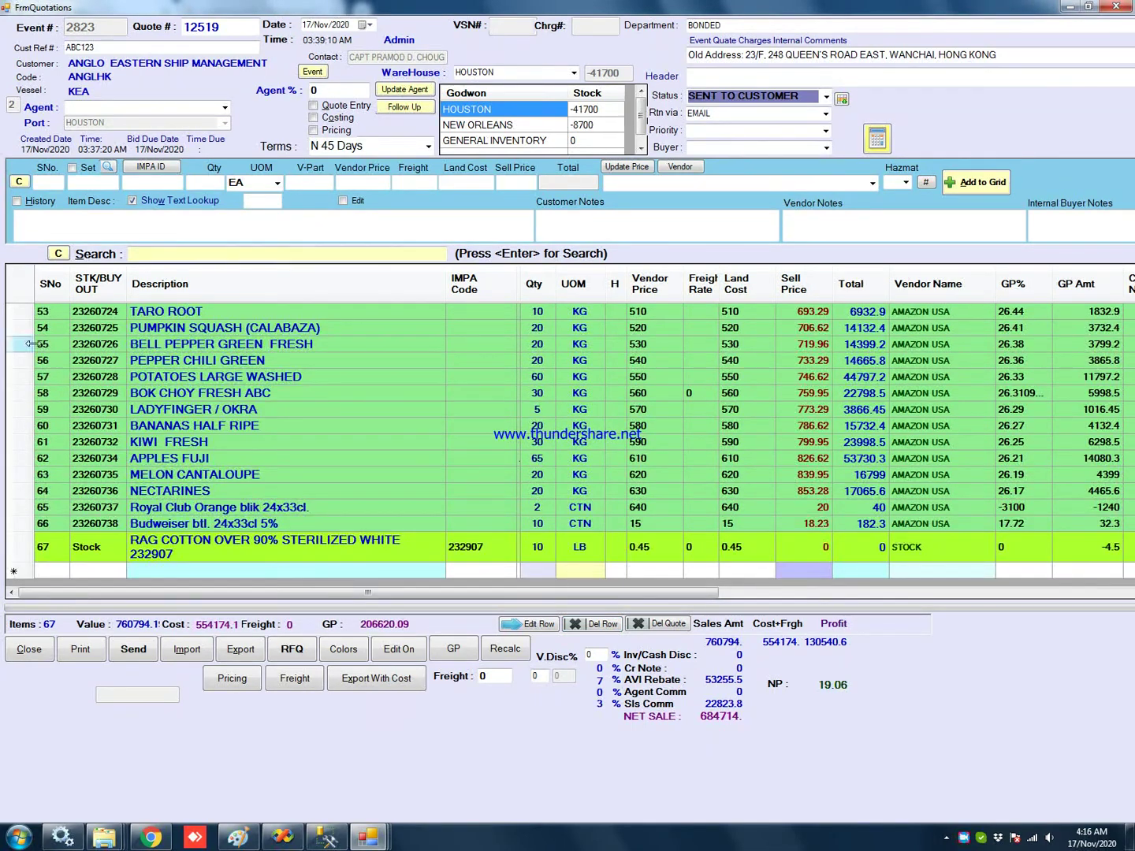
left_click(218, 446)
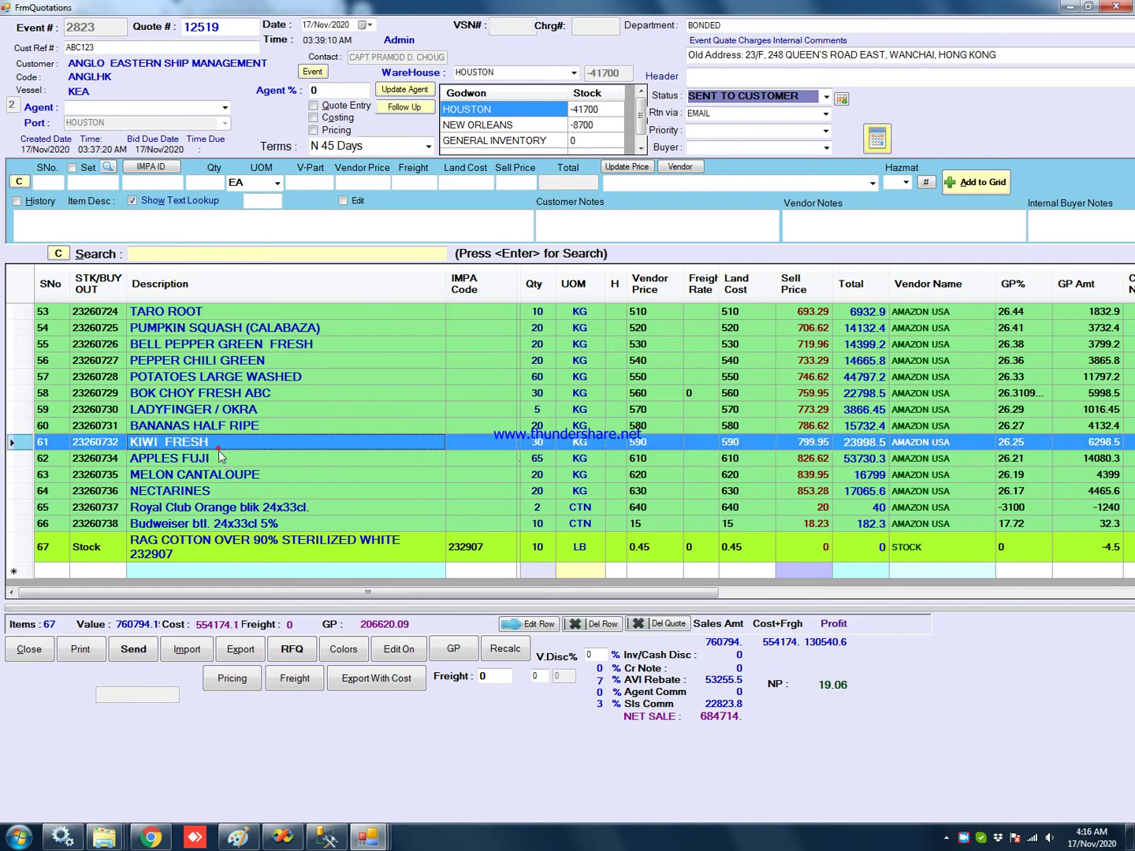
left_click(231, 459)
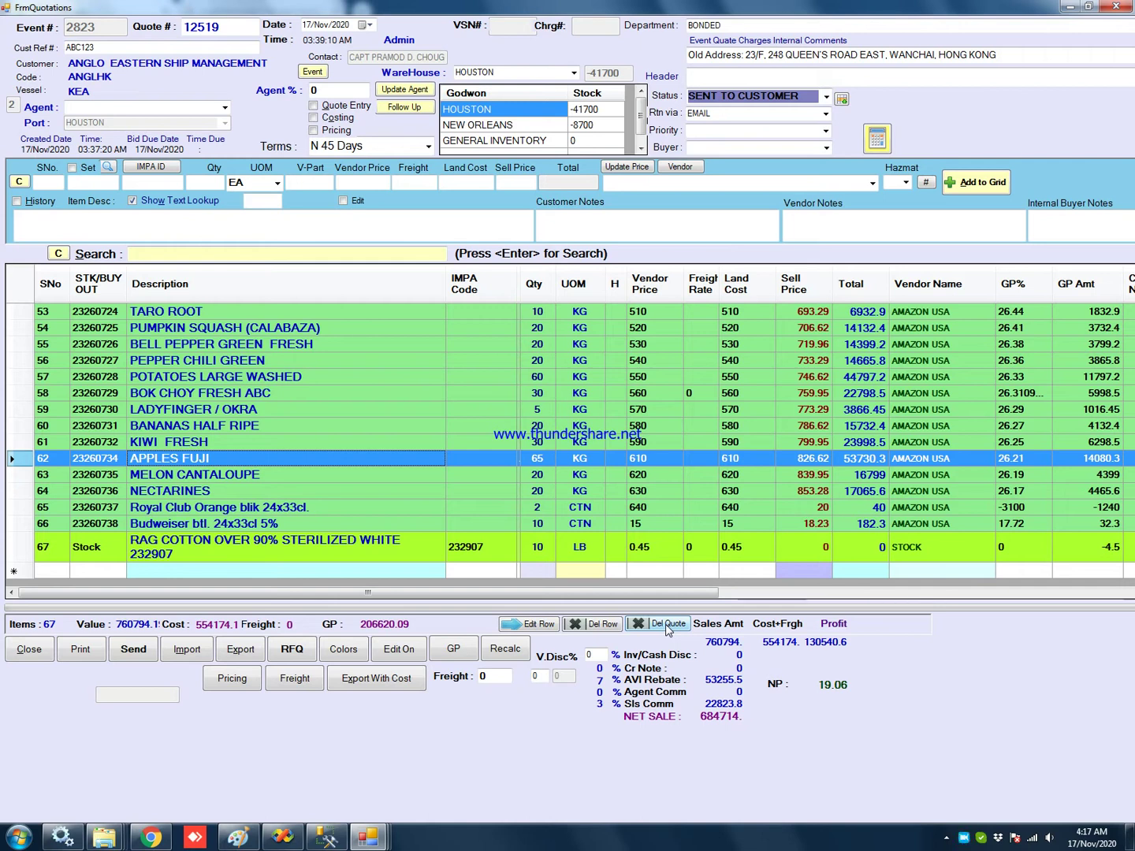
Step: Open the quotation's request for quote and set NEW ITEM's Vendor 1 to ASM HOUSTON with a cost of 25
left_click(294, 647)
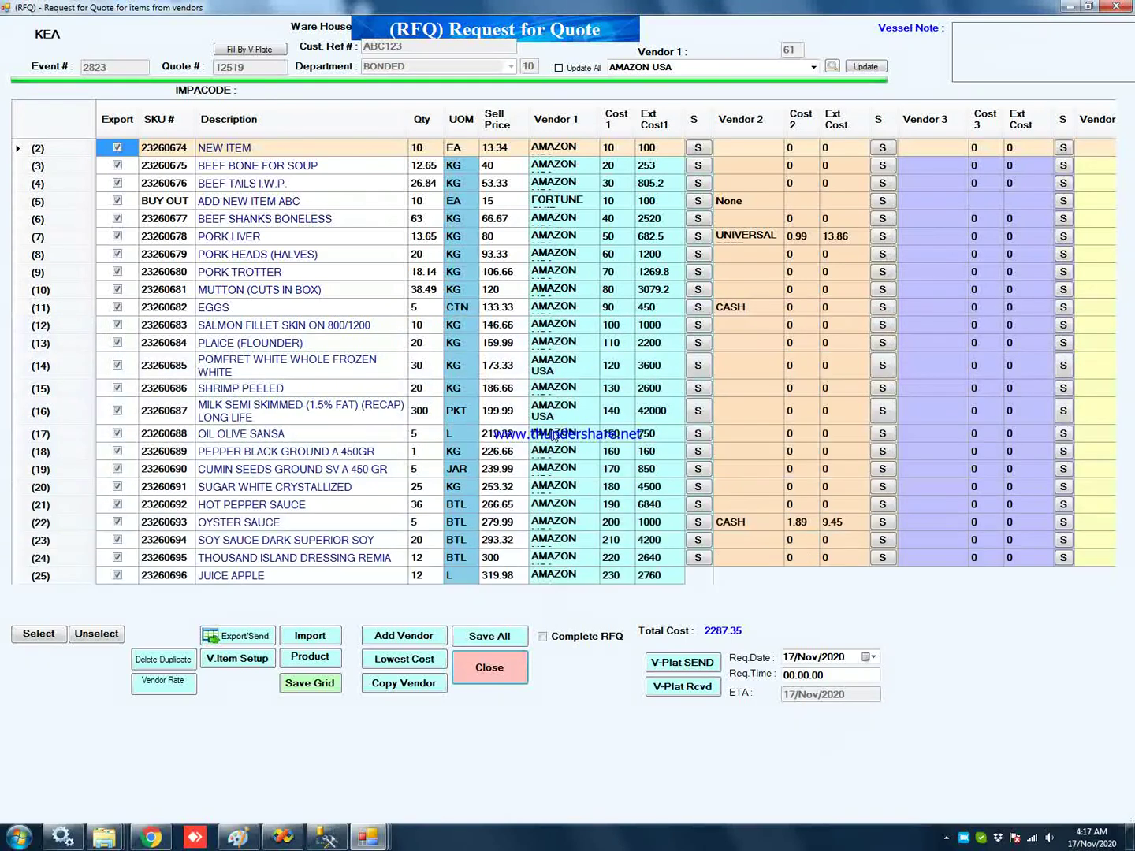
left_click(585, 152)
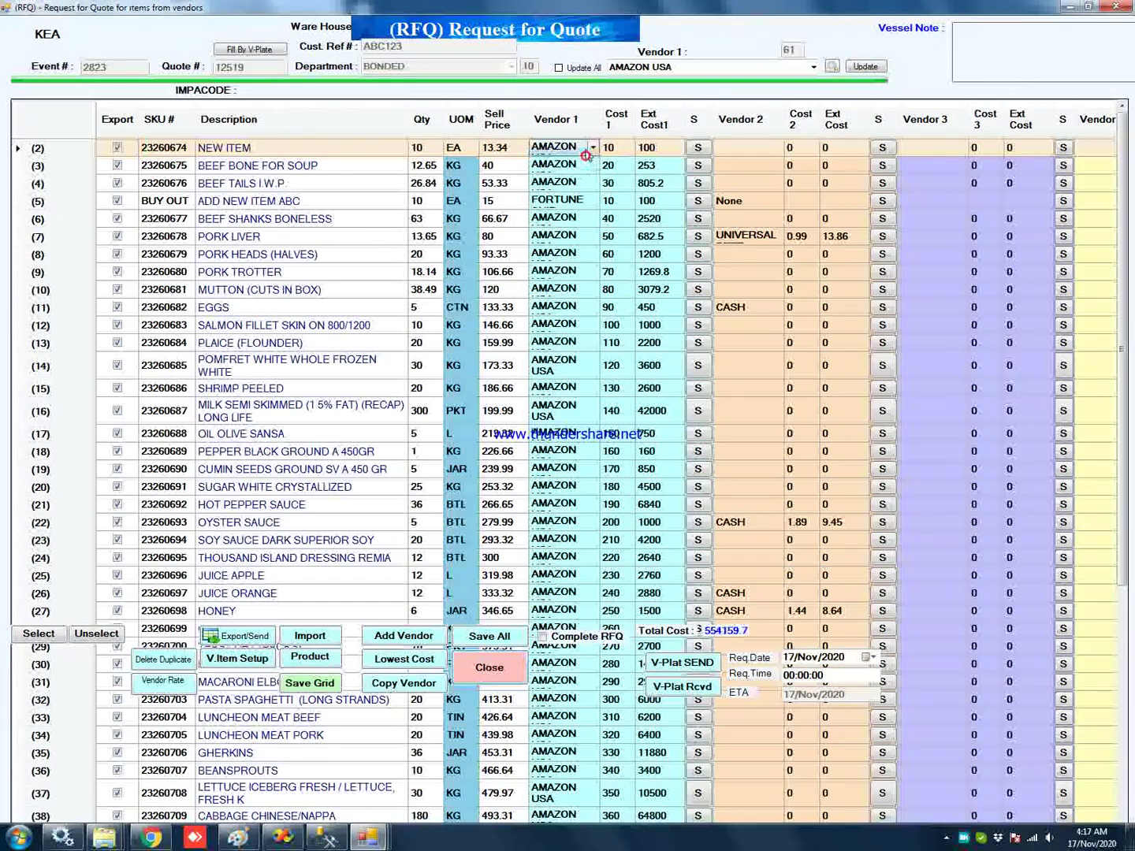
left_click(585, 154)
left_click(578, 200)
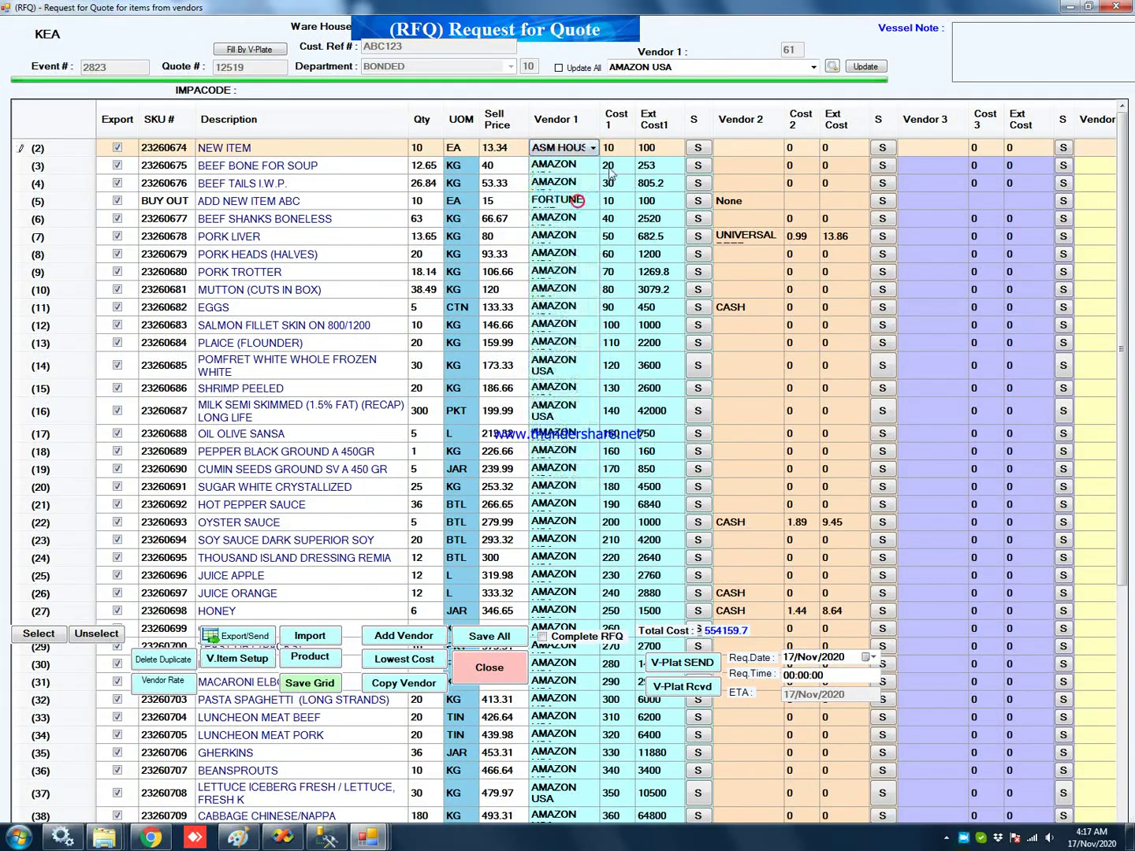
left_click(608, 147)
type("25")
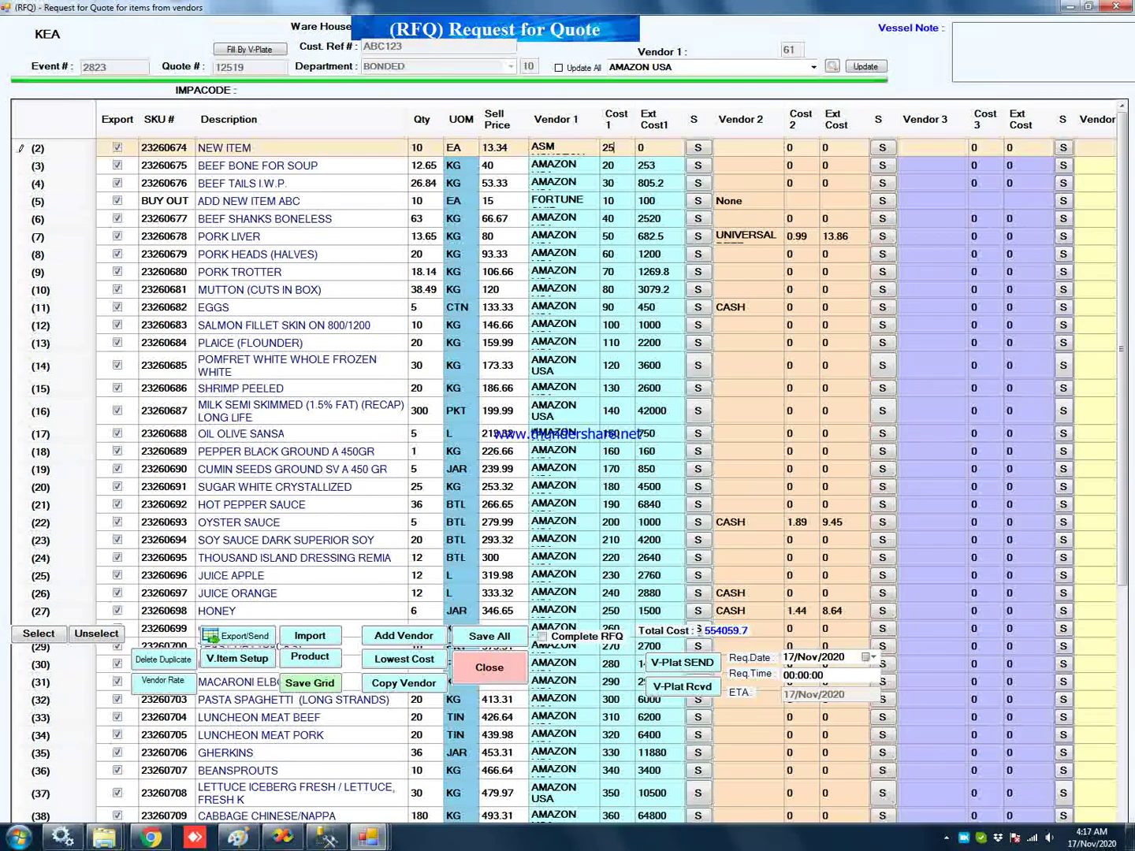
Step: Set PORK LIVER's Vendor 1 to the BAYOU vendor with a cost of 25
left_click(583, 237)
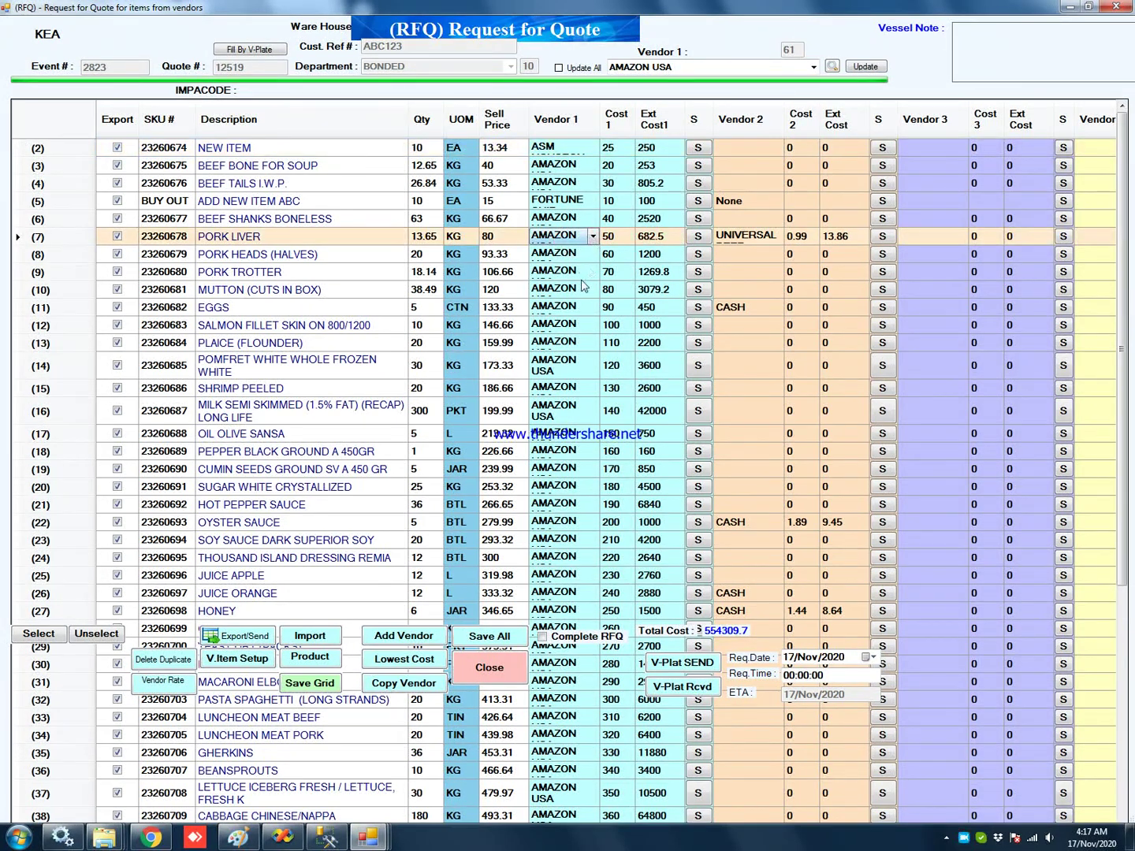
left_click(589, 236)
left_click(579, 319)
left_click(616, 237)
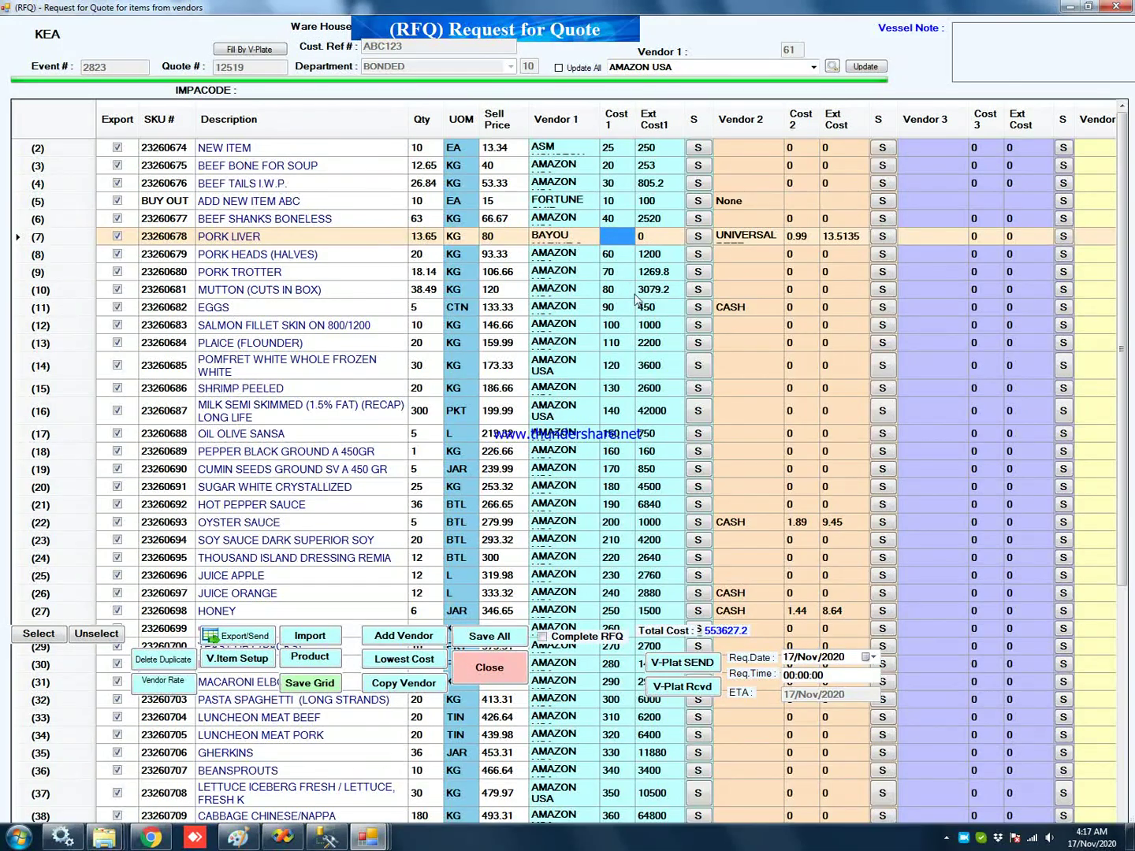
type("25")
Step: Swap PORK LIVER's Vendor 1 and Vendor 2 offers, and close the request for quote with its records saved
left_click(796, 236)
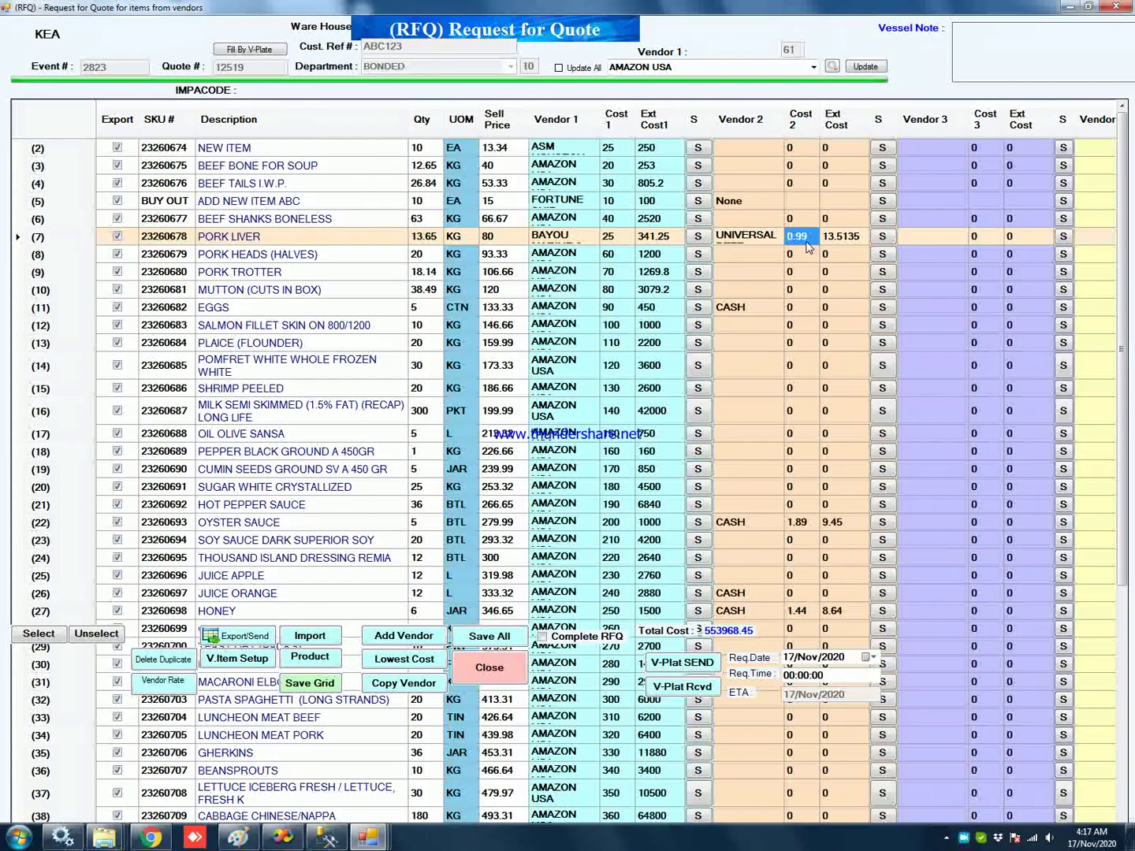
left_click(699, 238)
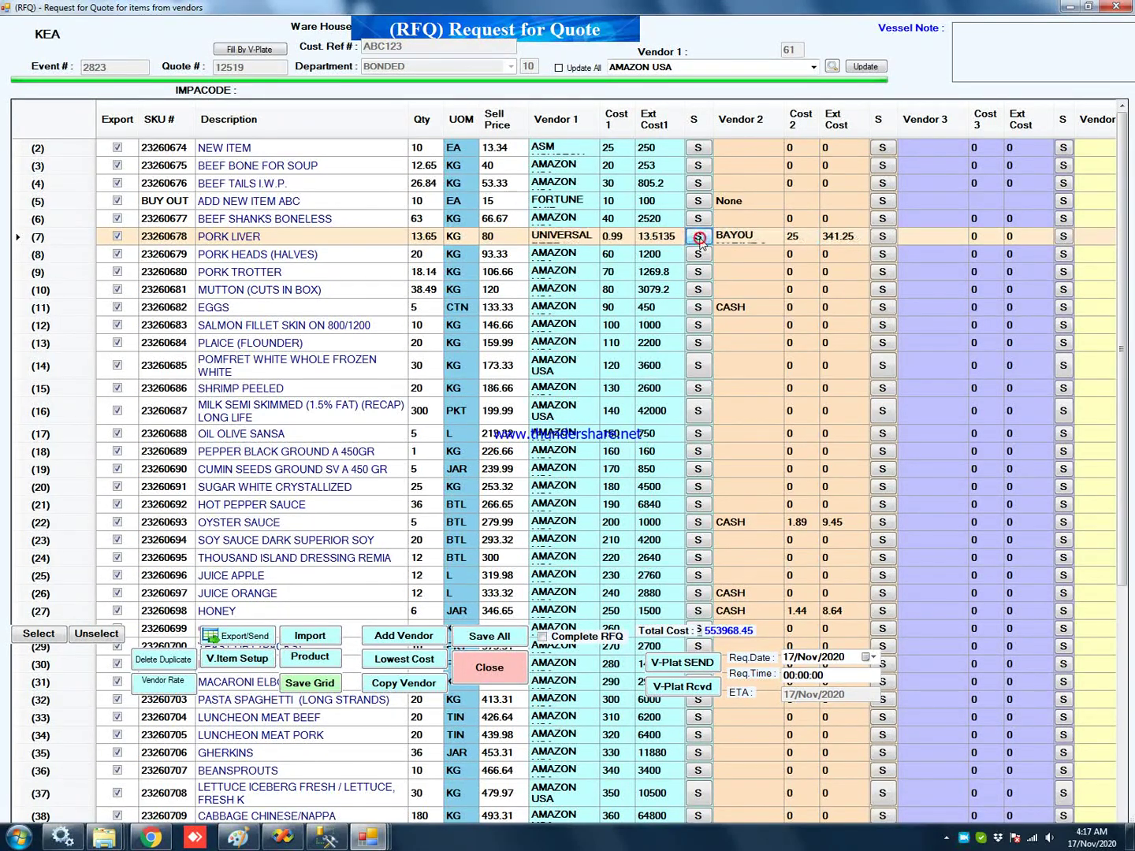
left_click(643, 240)
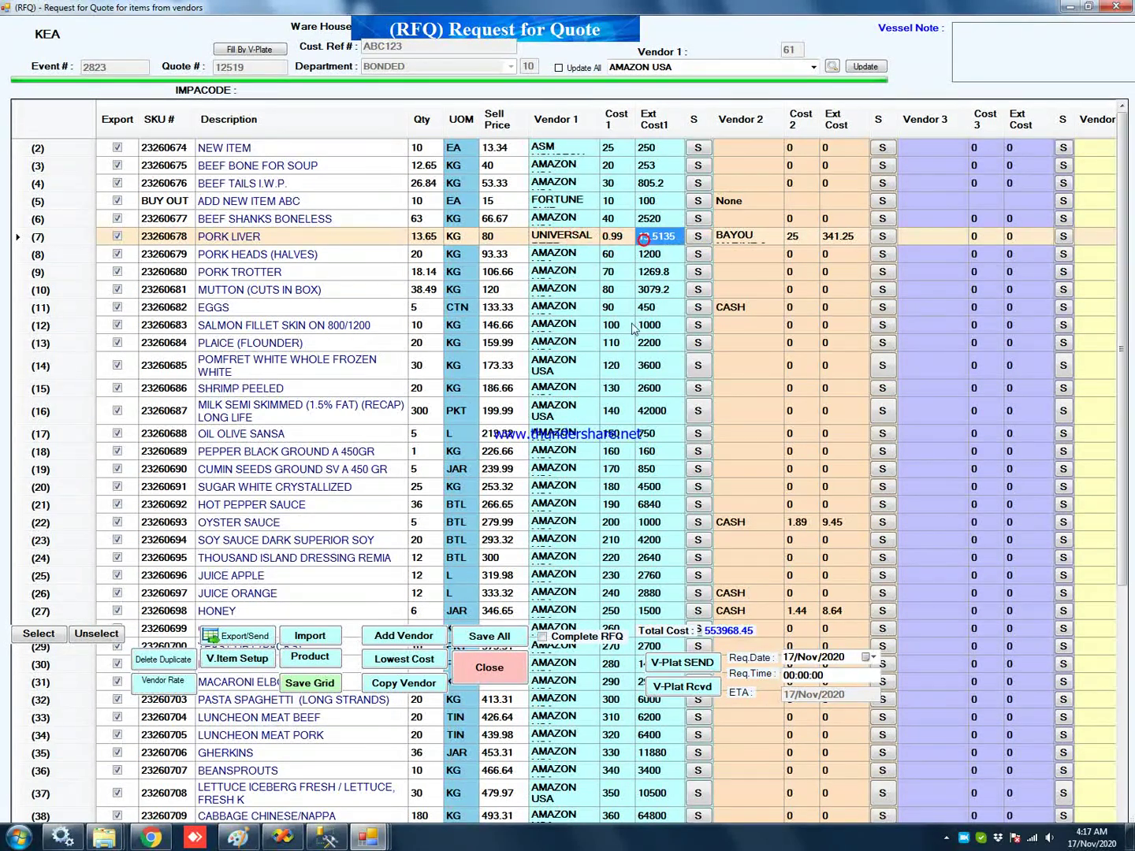
left_click(475, 667)
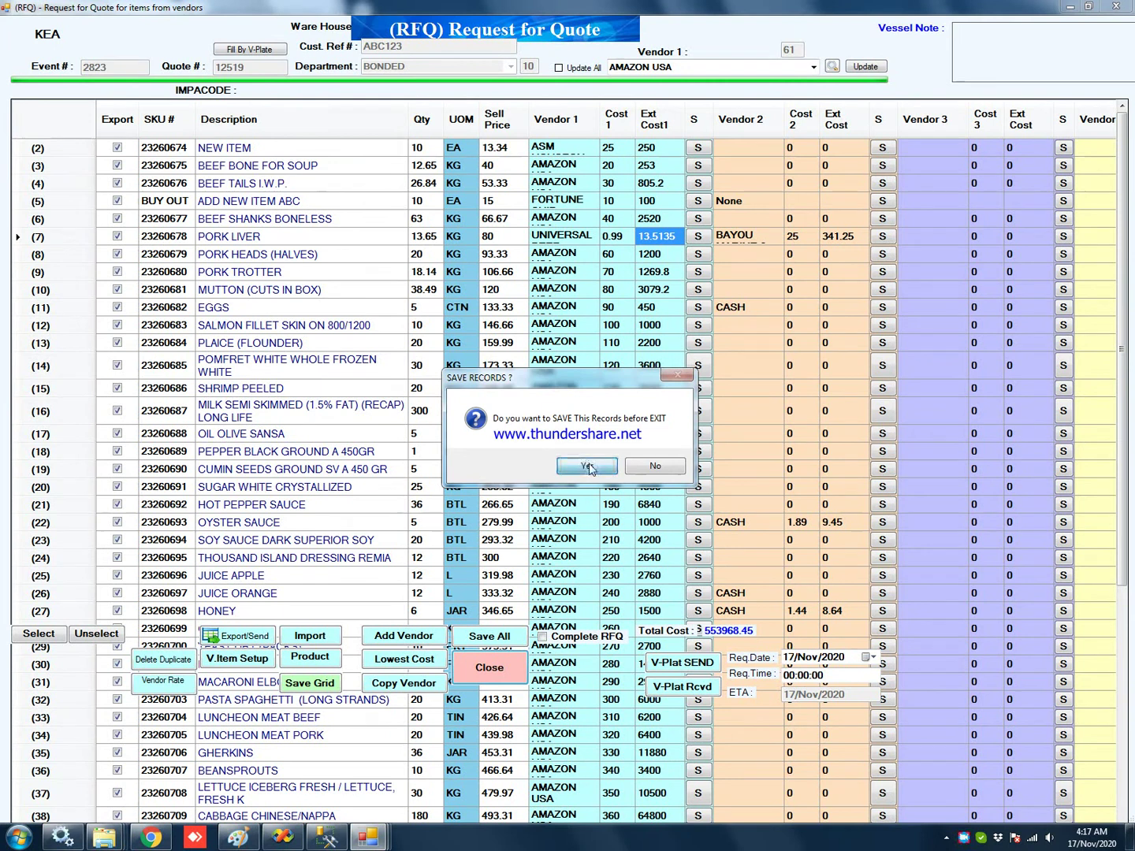
left_click(587, 464)
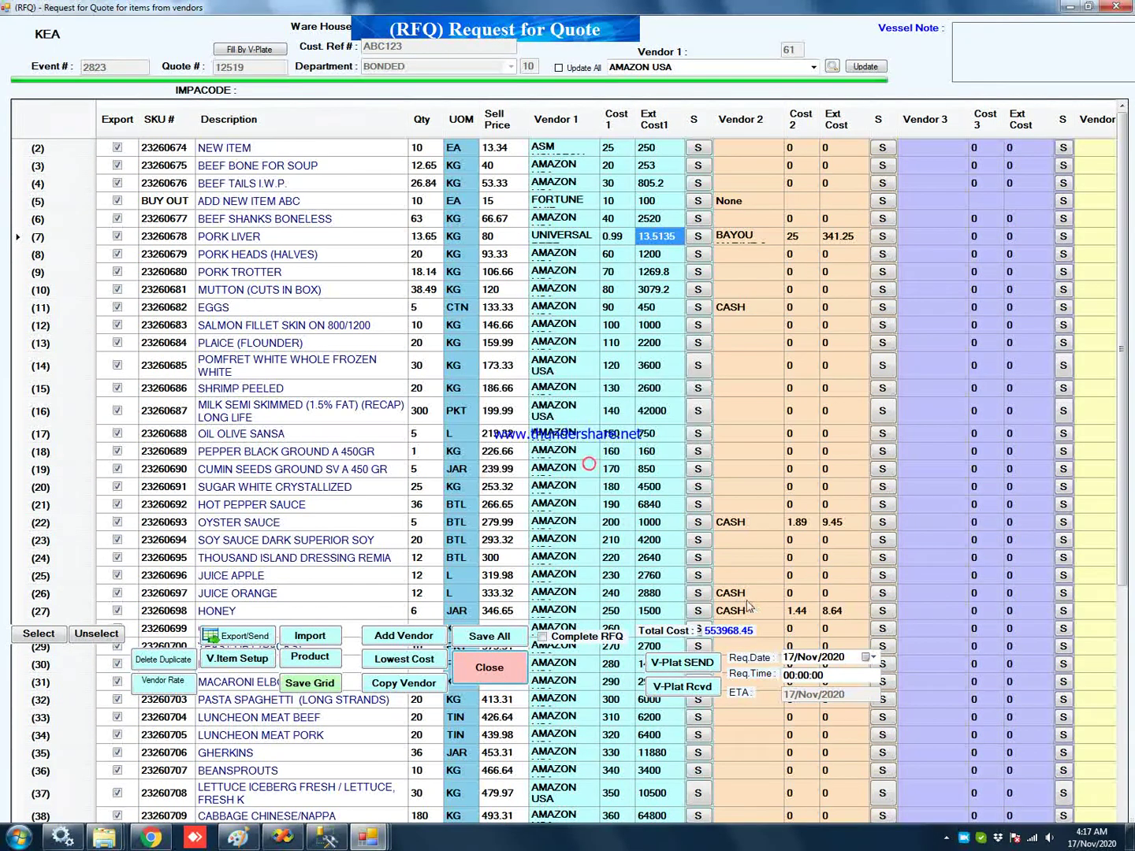
left_click(966, 838)
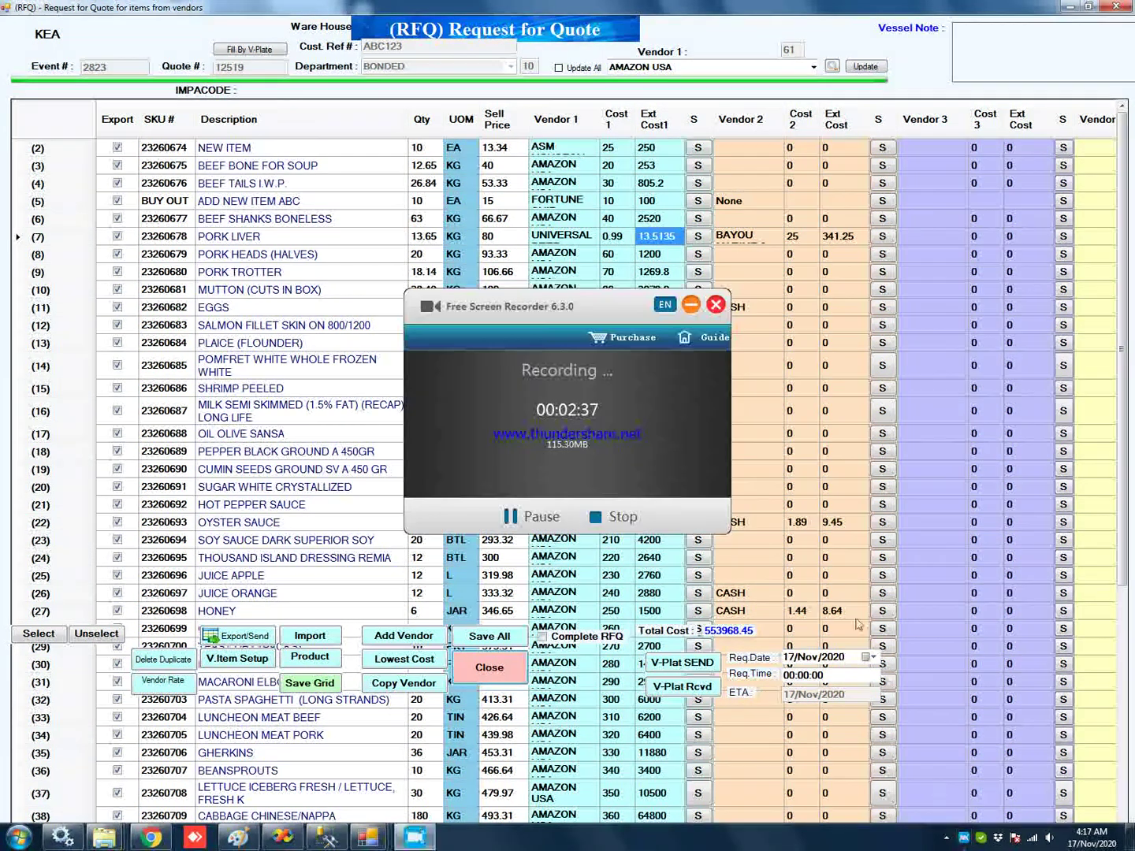
left_click(538, 516)
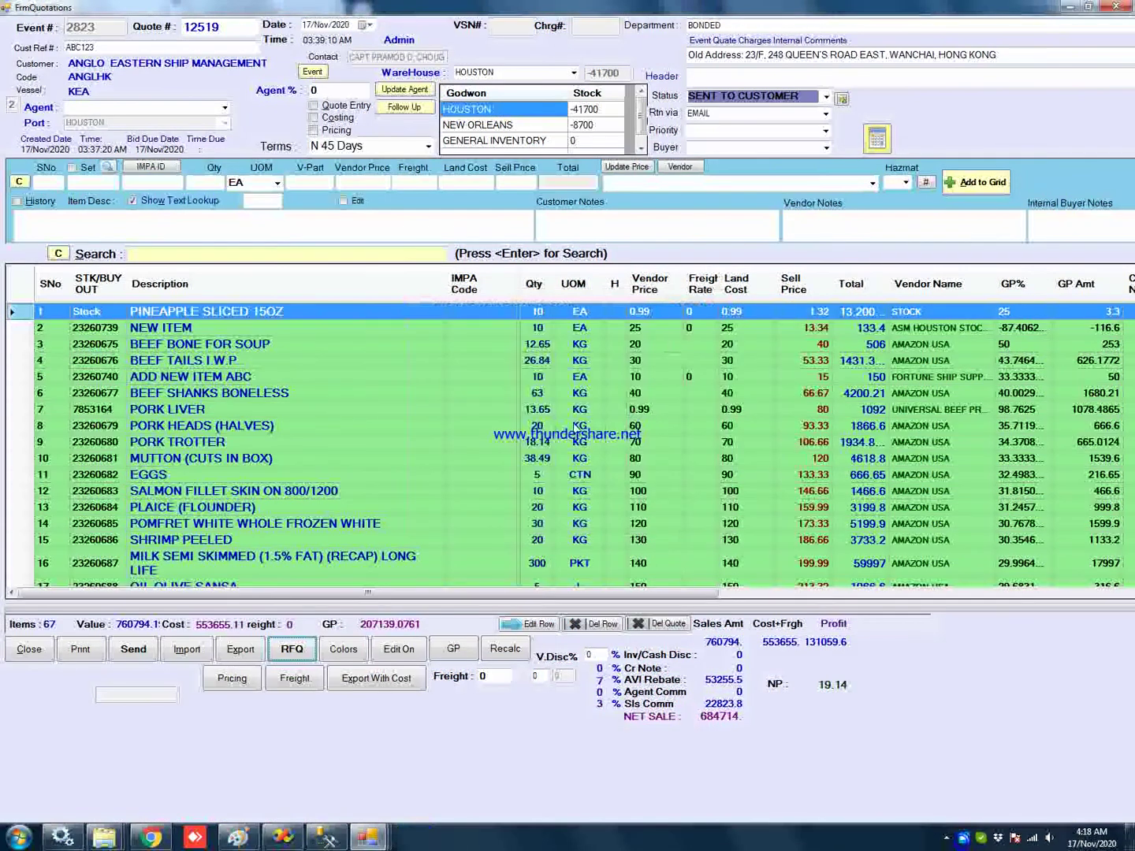
Step: Close the quotation without marking its entry as done, and reopen it from vessel KEA's event in the quotation log
left_click(45, 648)
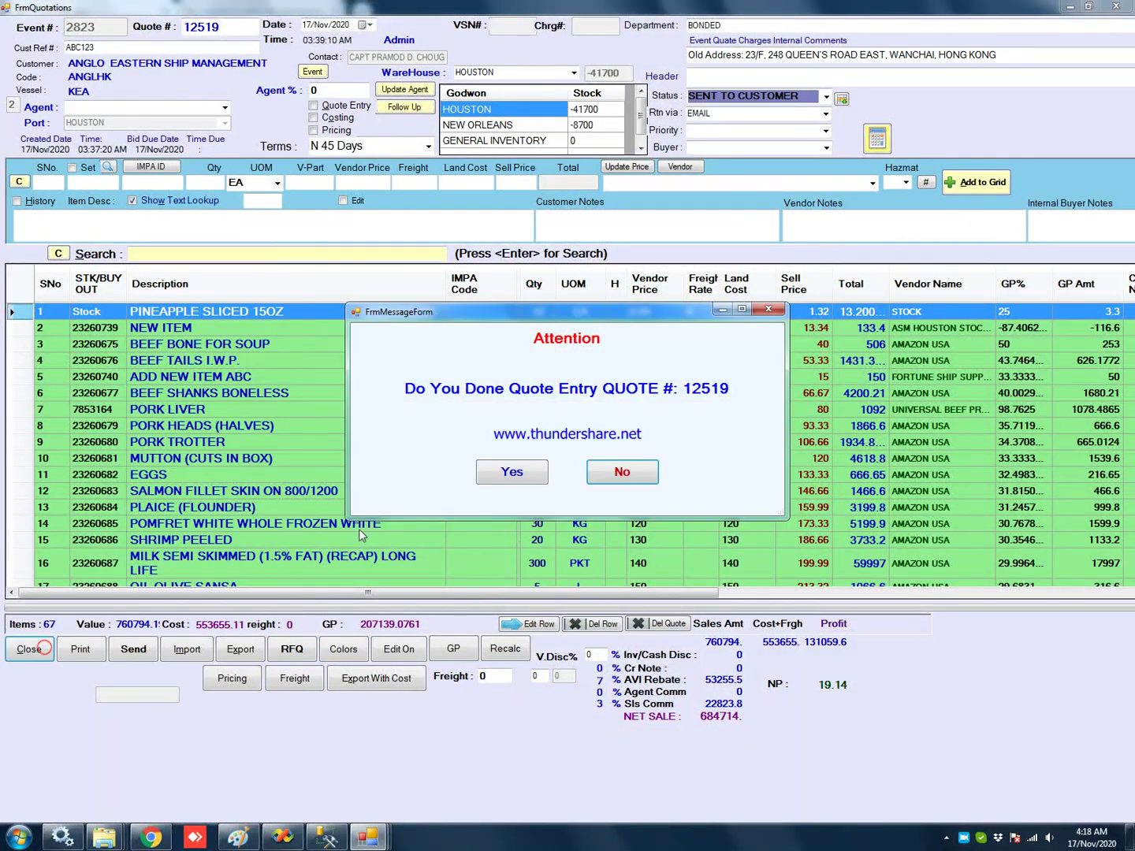
left_click(626, 471)
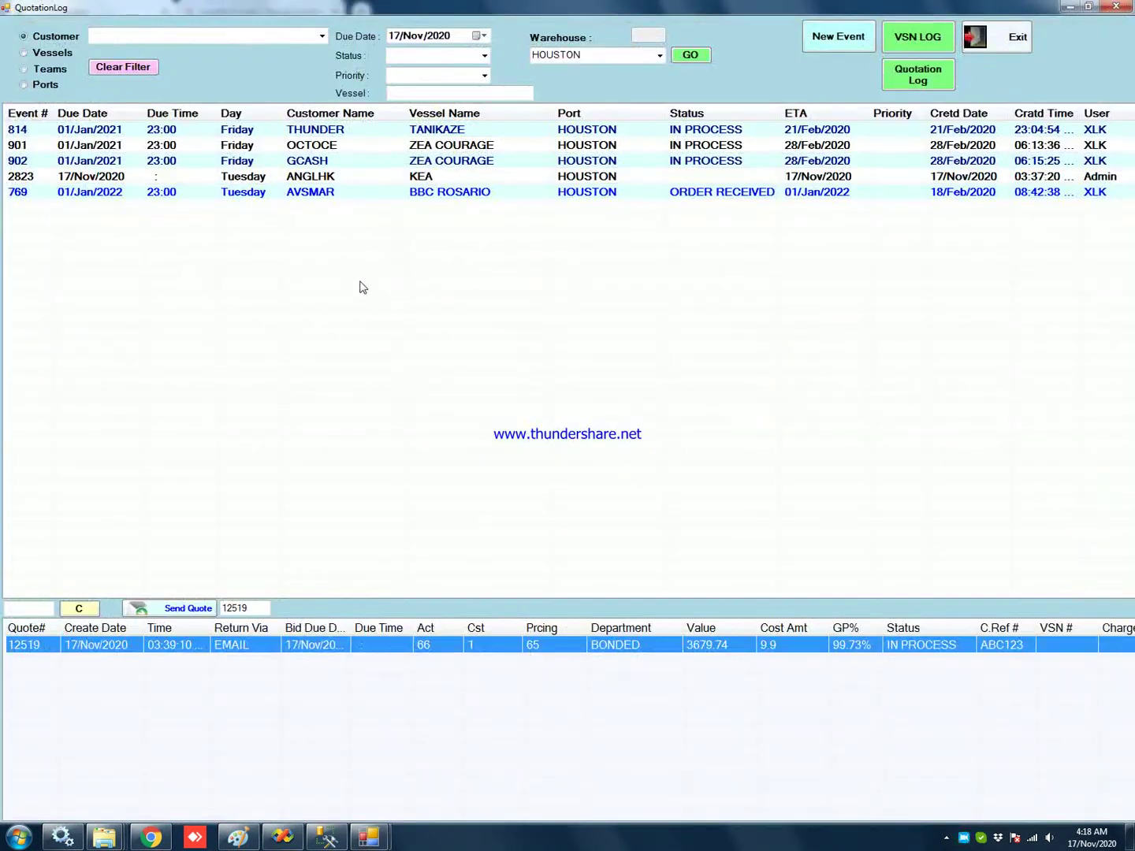
left_click(324, 174)
double_click(387, 645)
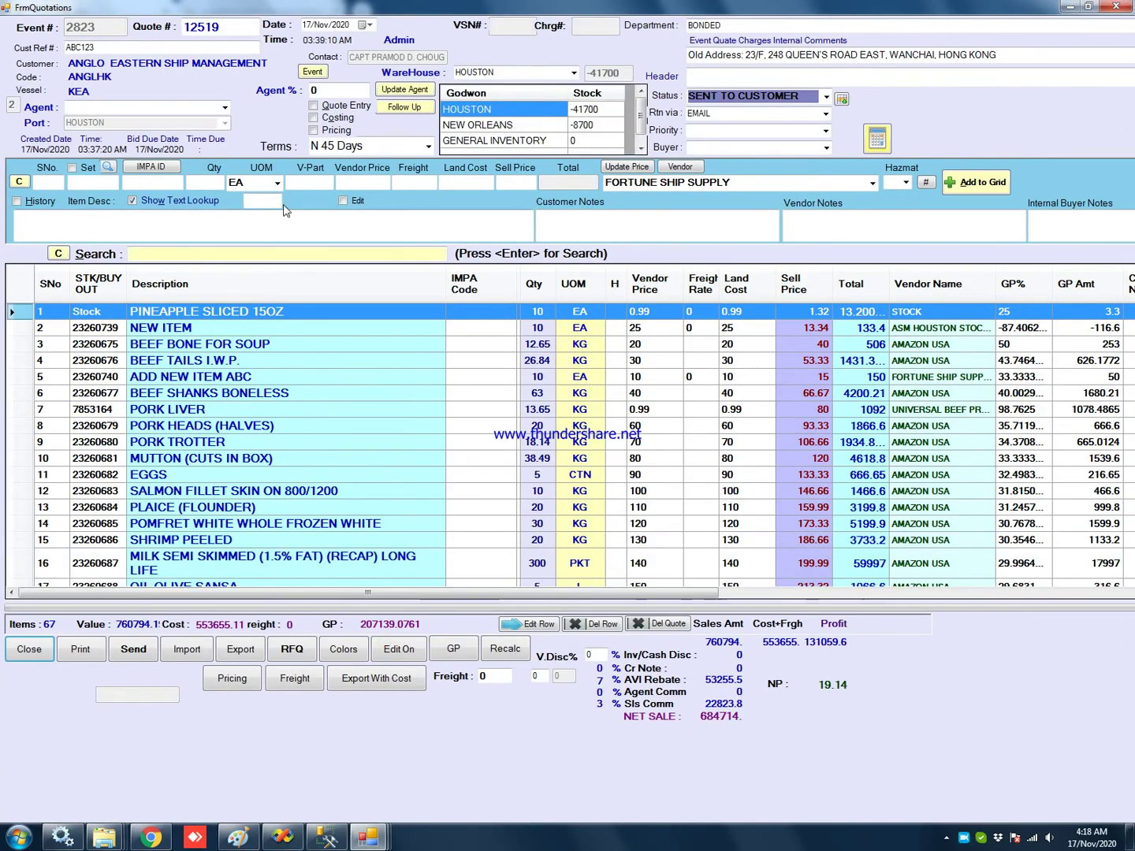
Step: Mark the quotation's Quote Entry, Costing and Pricing stages as done and close the quotation
left_click(314, 118)
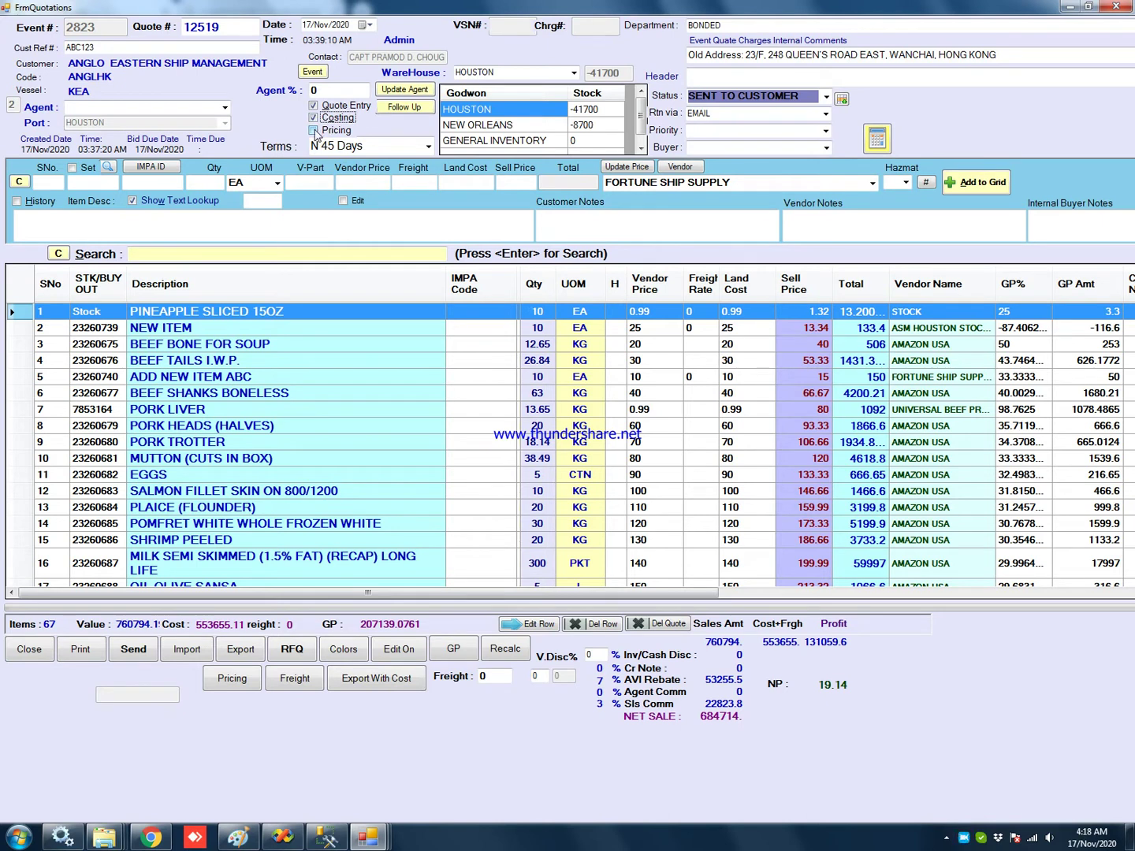
left_click(314, 132)
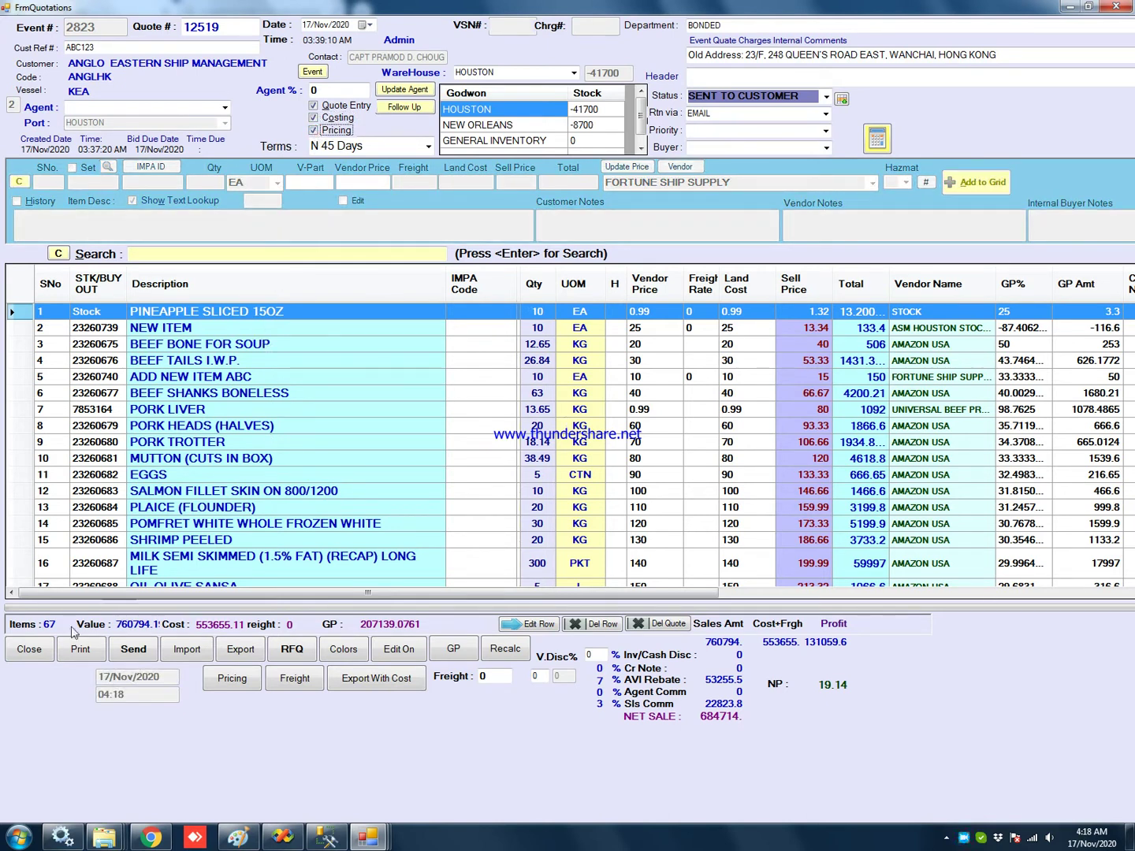
left_click(30, 649)
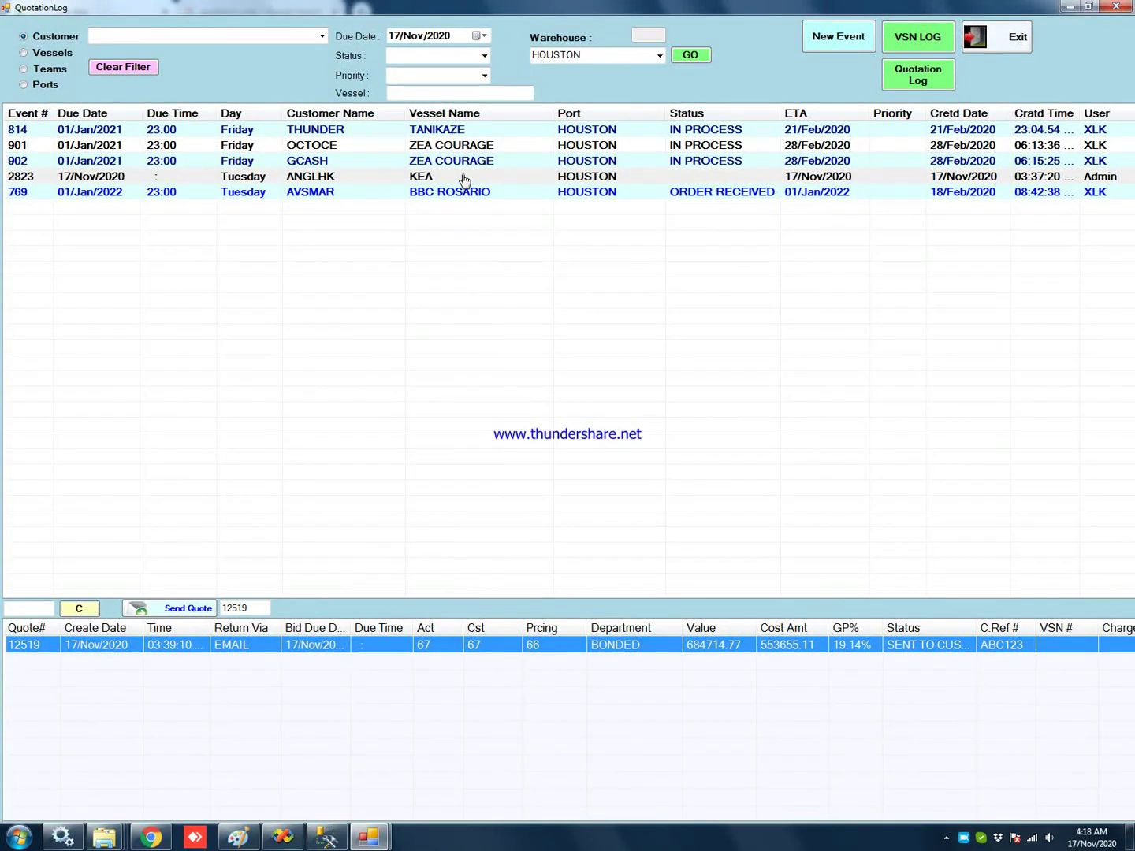
Step: Reopen the BONDED quotation from the log and try to edit its BEEF SHANKS BONELESS item
double_click(416, 646)
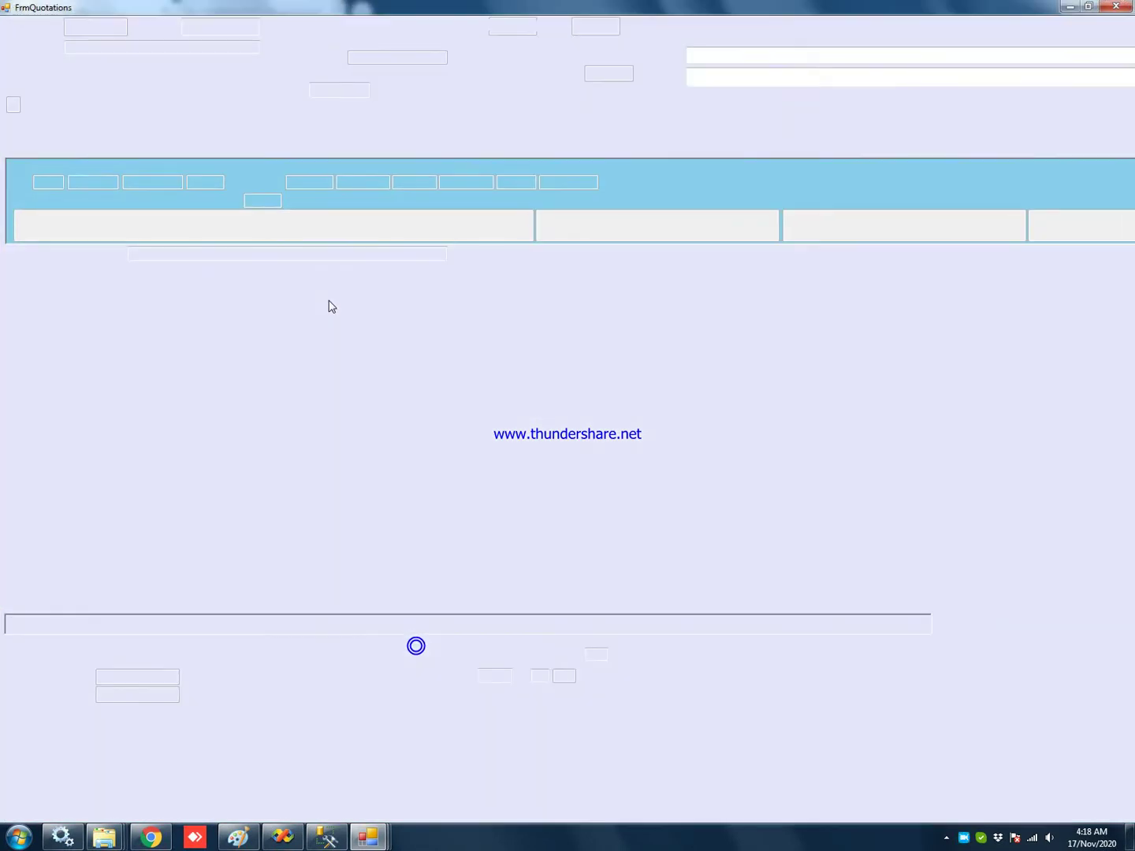
left_click(349, 216)
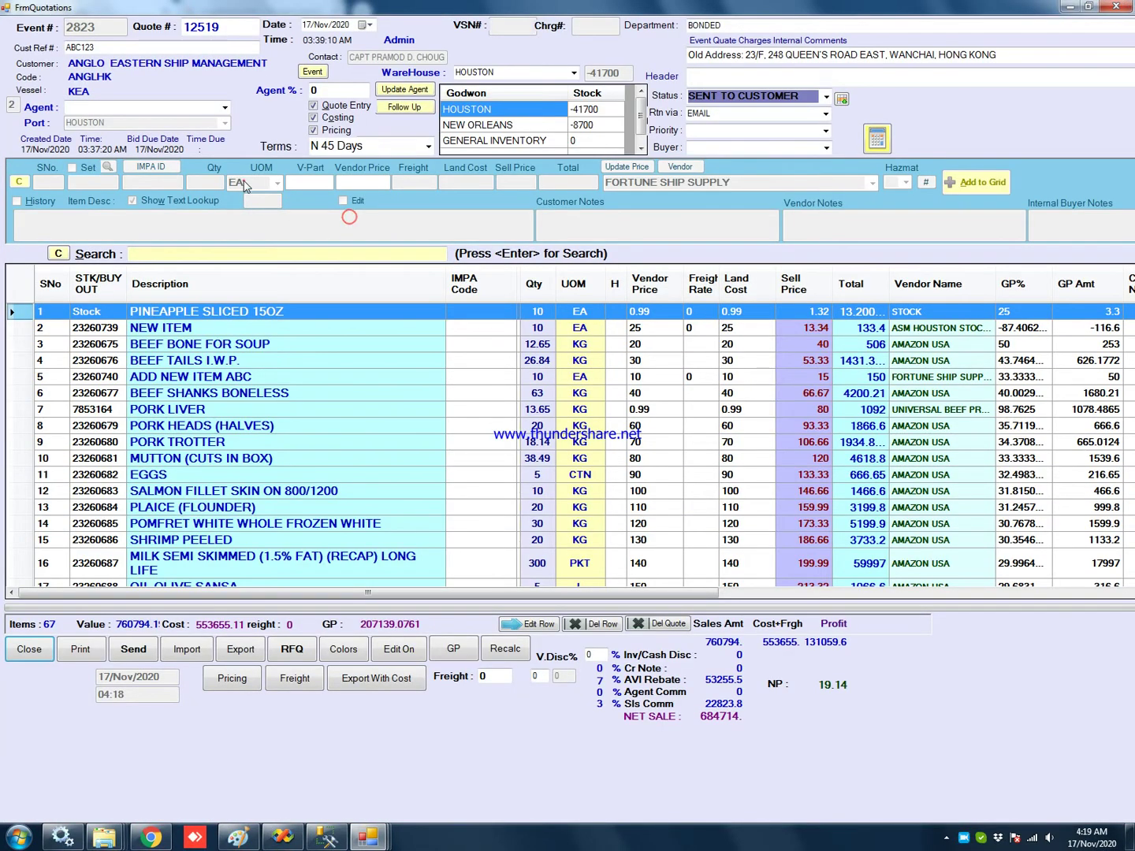
left_click(188, 359)
left_click(330, 400)
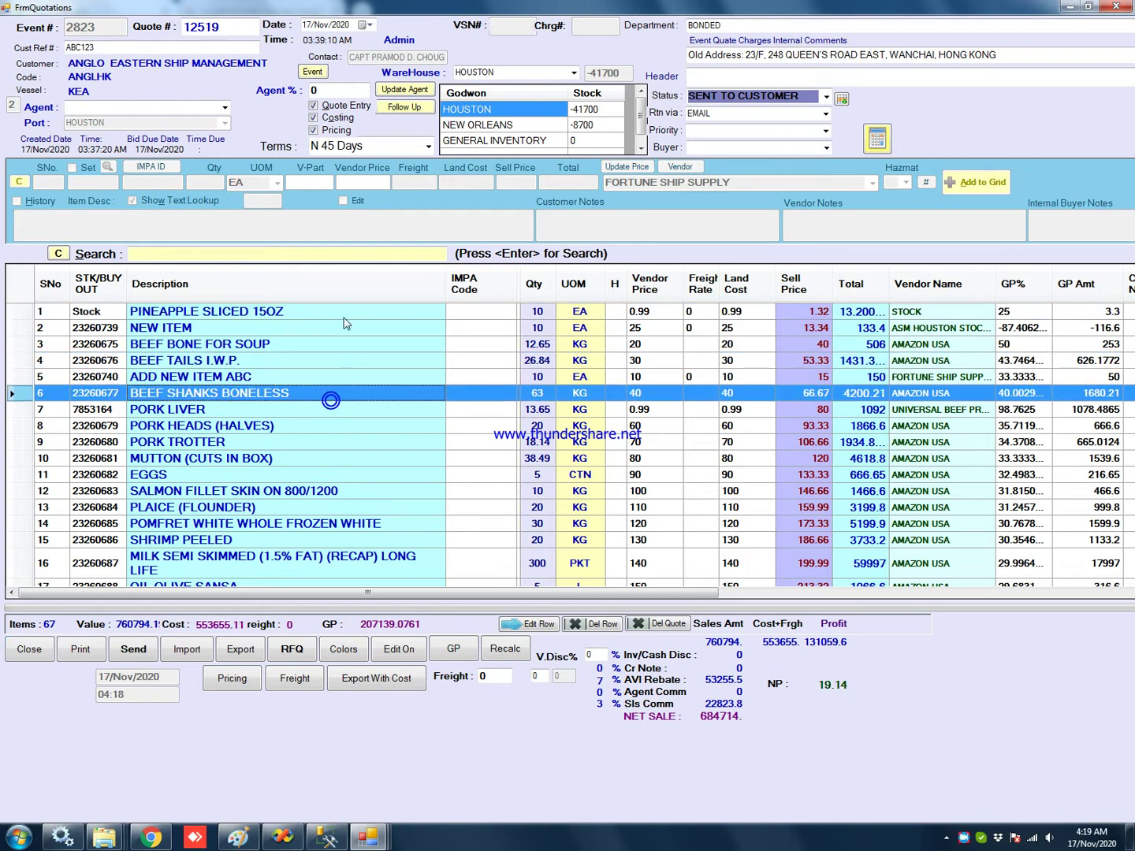
Step: Try to clear the Pricing stage mark, cancel the admin password request, and close the quotation
left_click(314, 130)
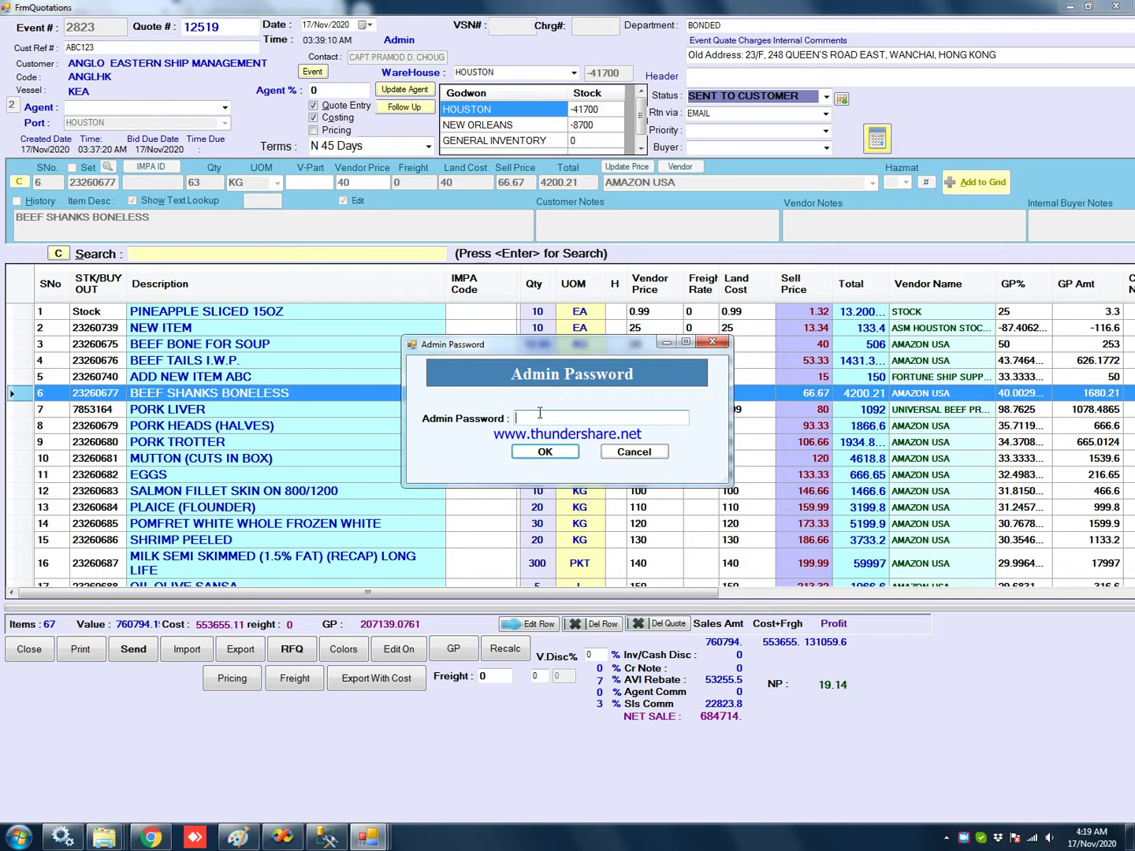
left_click(627, 454)
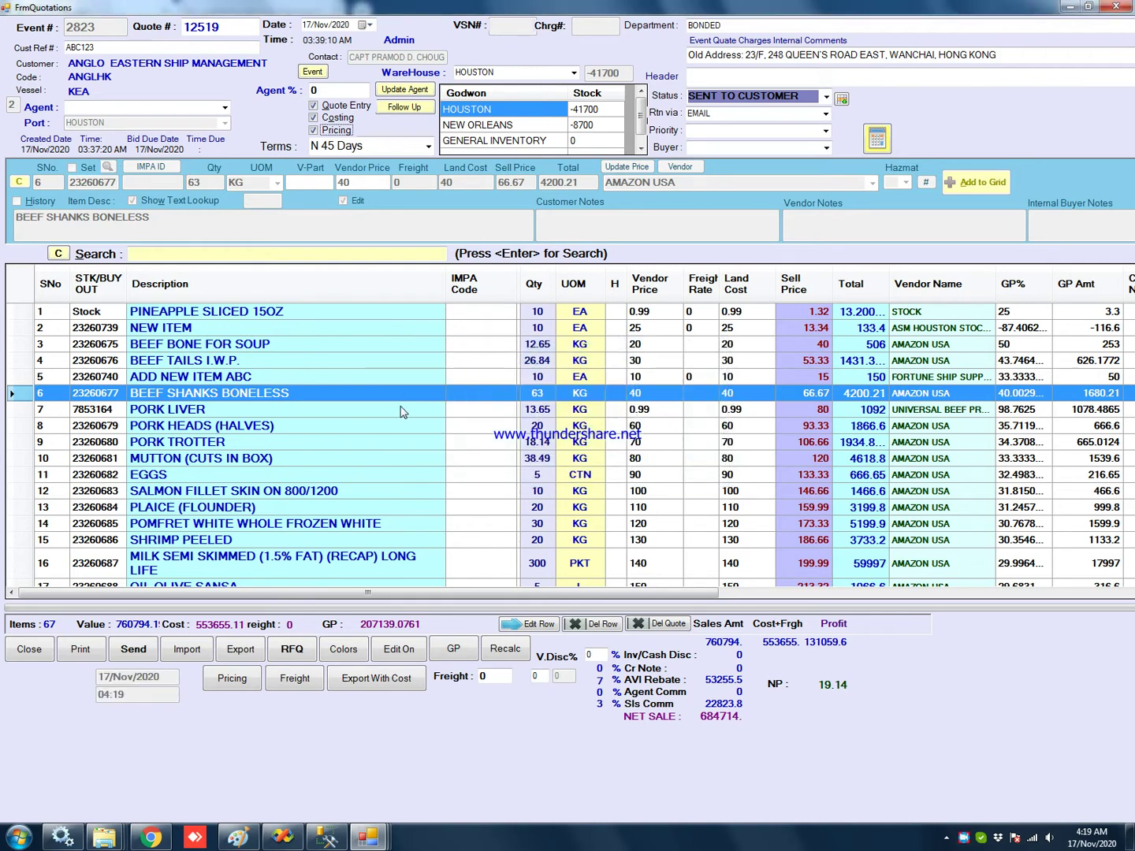
left_click(326, 145)
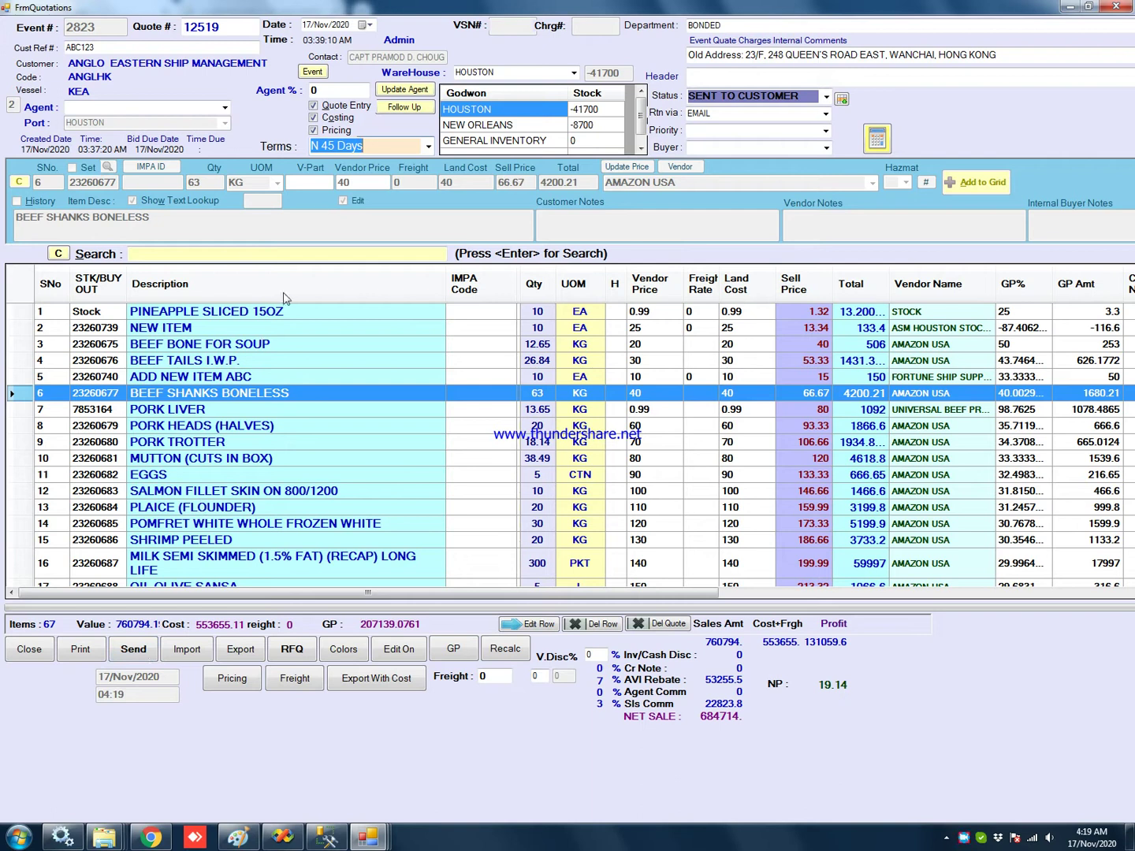
left_click(429, 360)
left_click(415, 444)
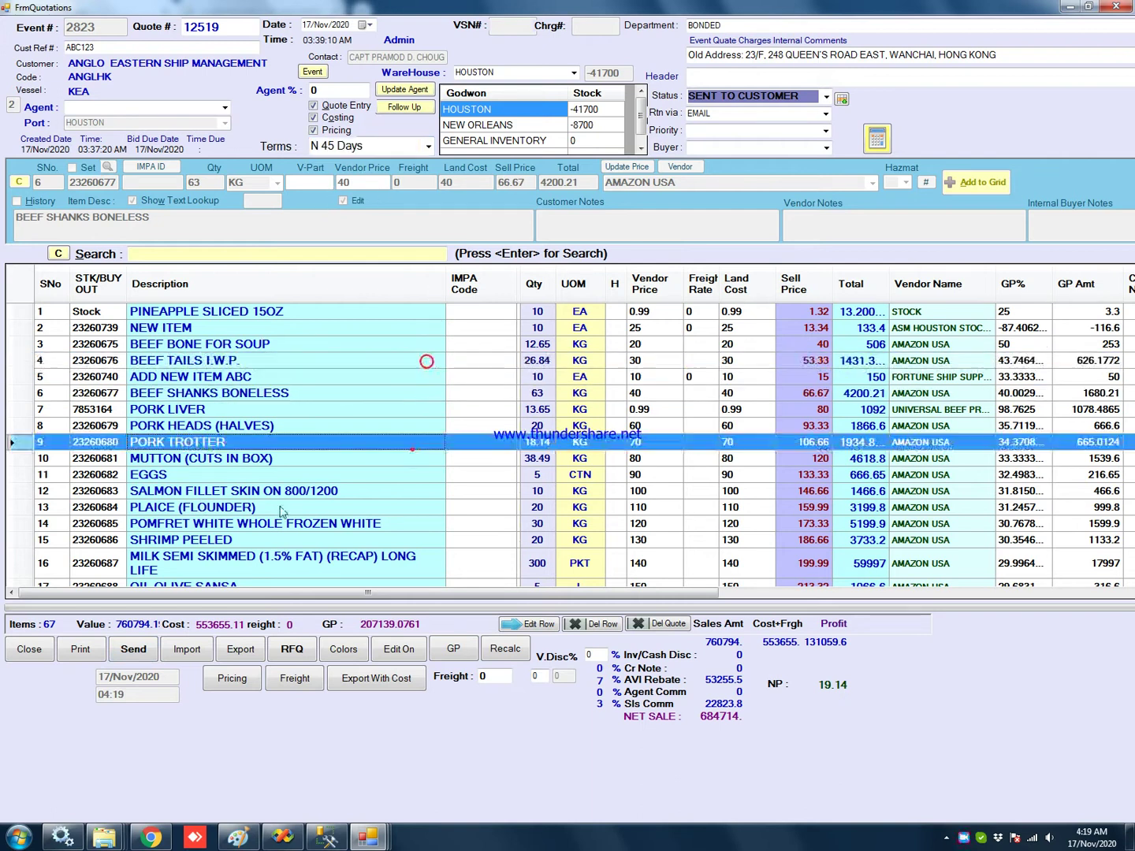
left_click(29, 649)
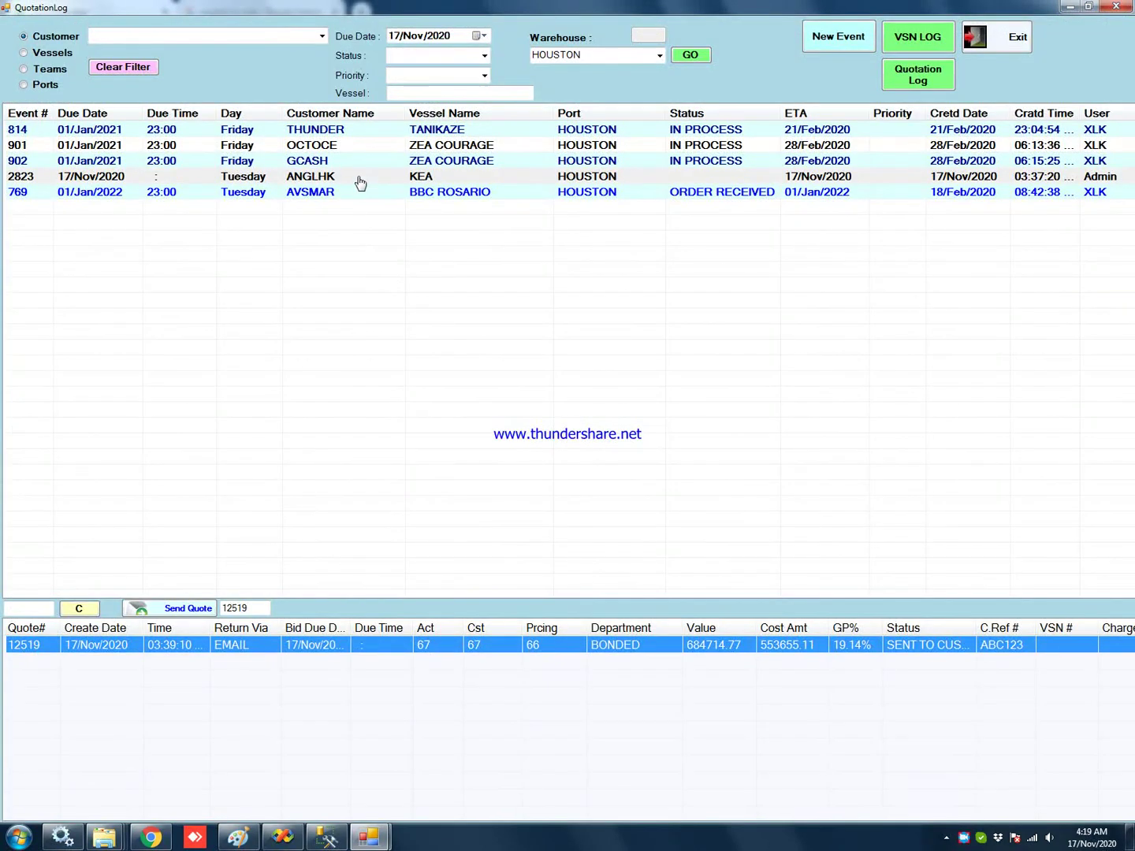
Step: Open the Flip to VSN form for vessel KEA's event and close it without proceeding
left_click(362, 181)
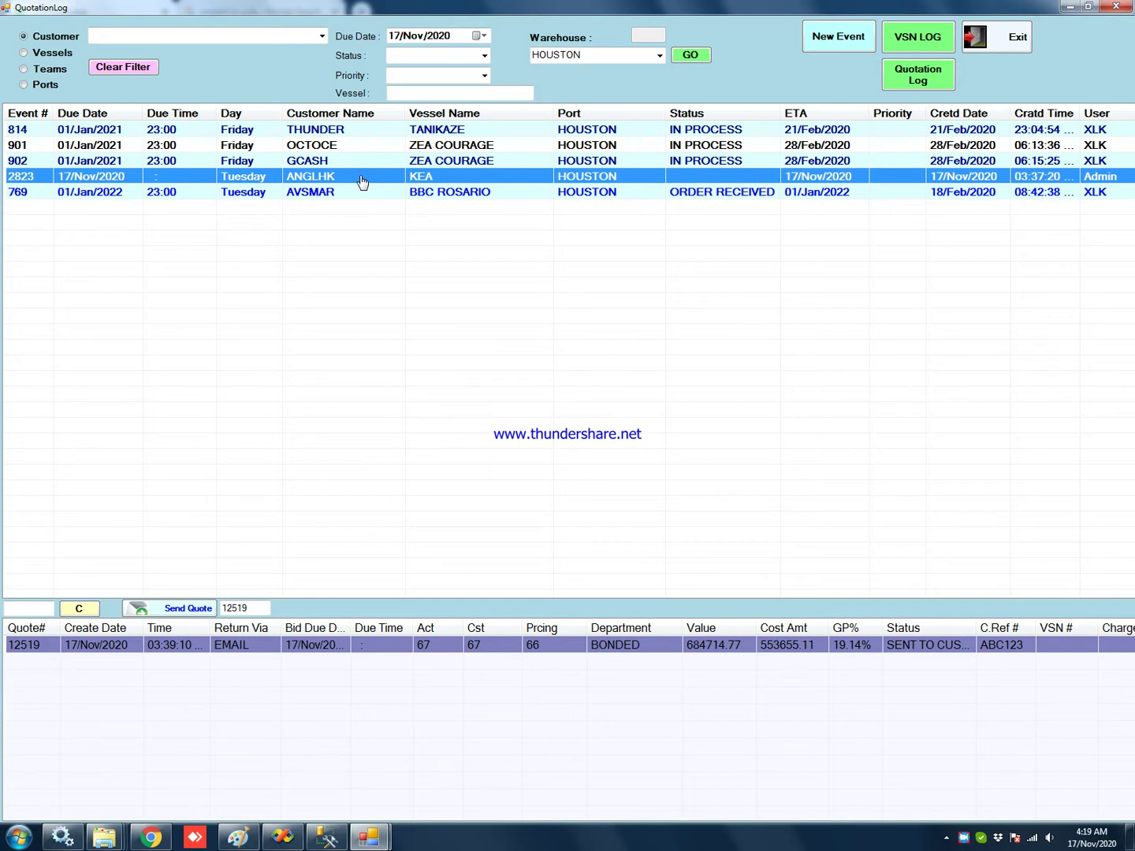
right_click(363, 180)
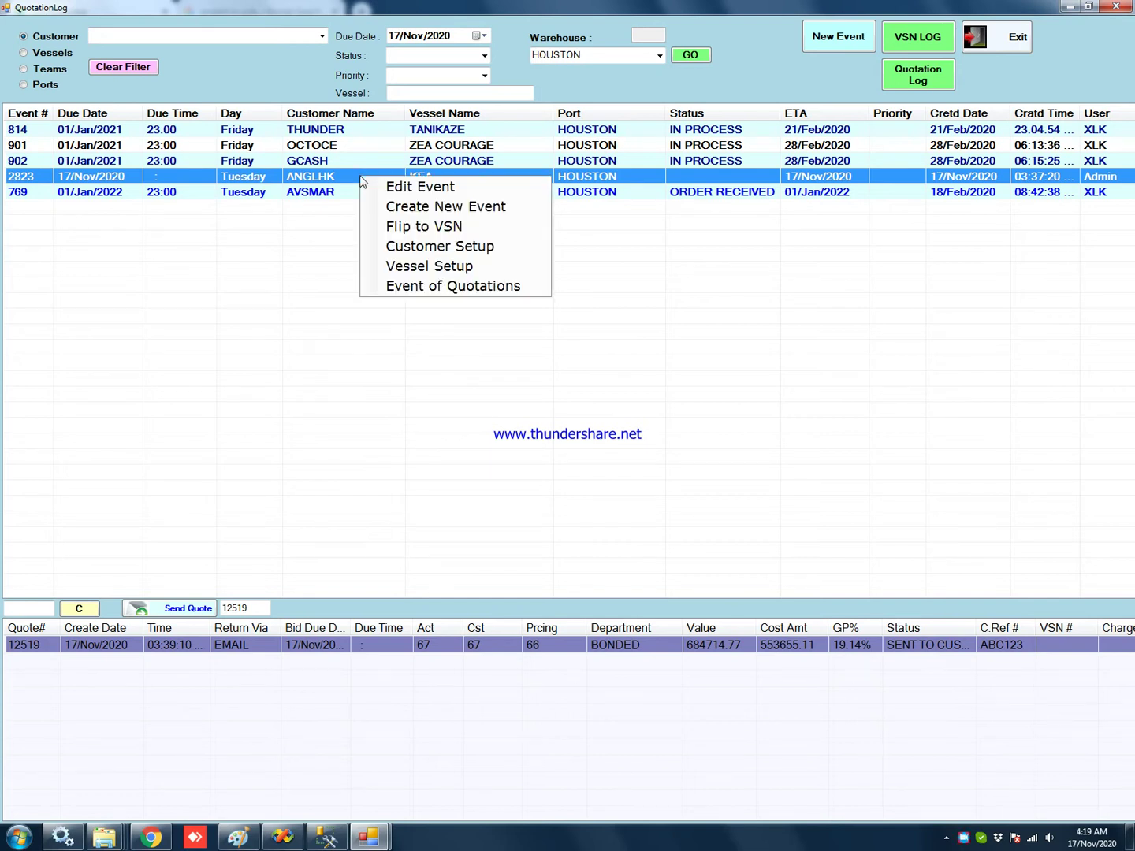
left_click(451, 226)
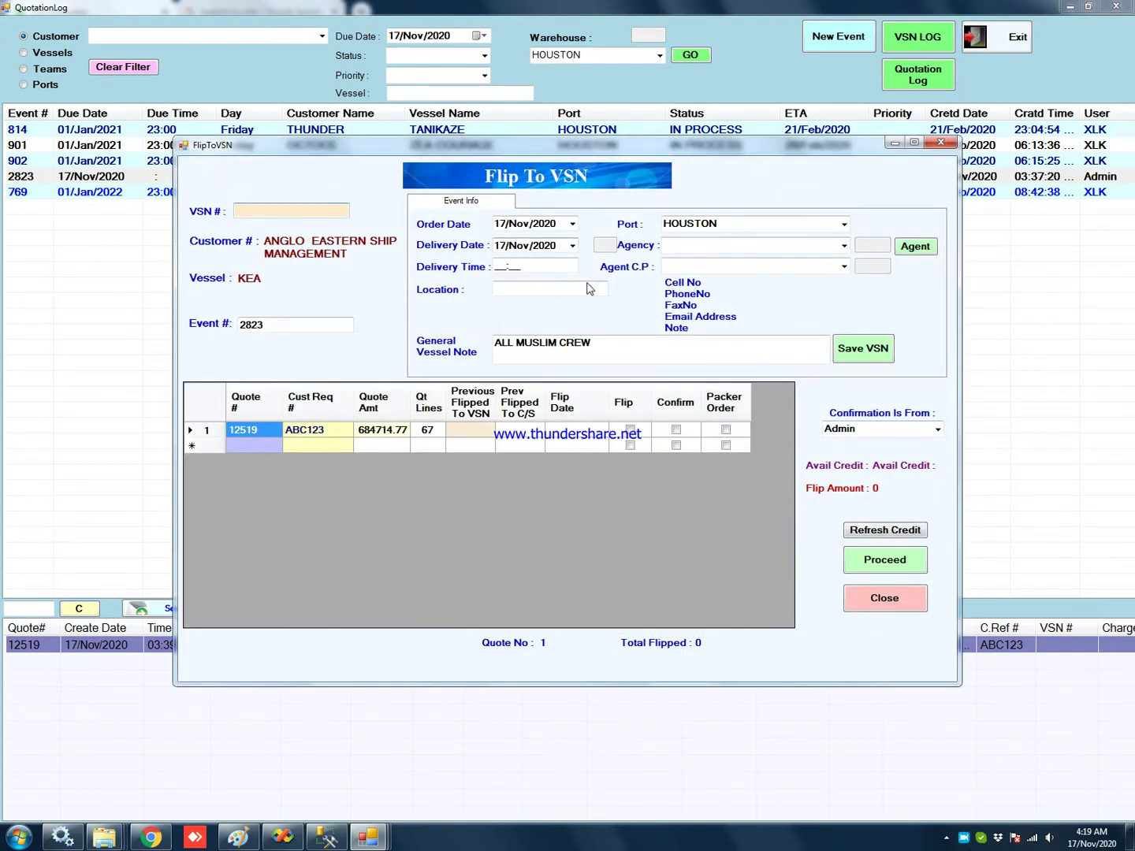
left_click(900, 592)
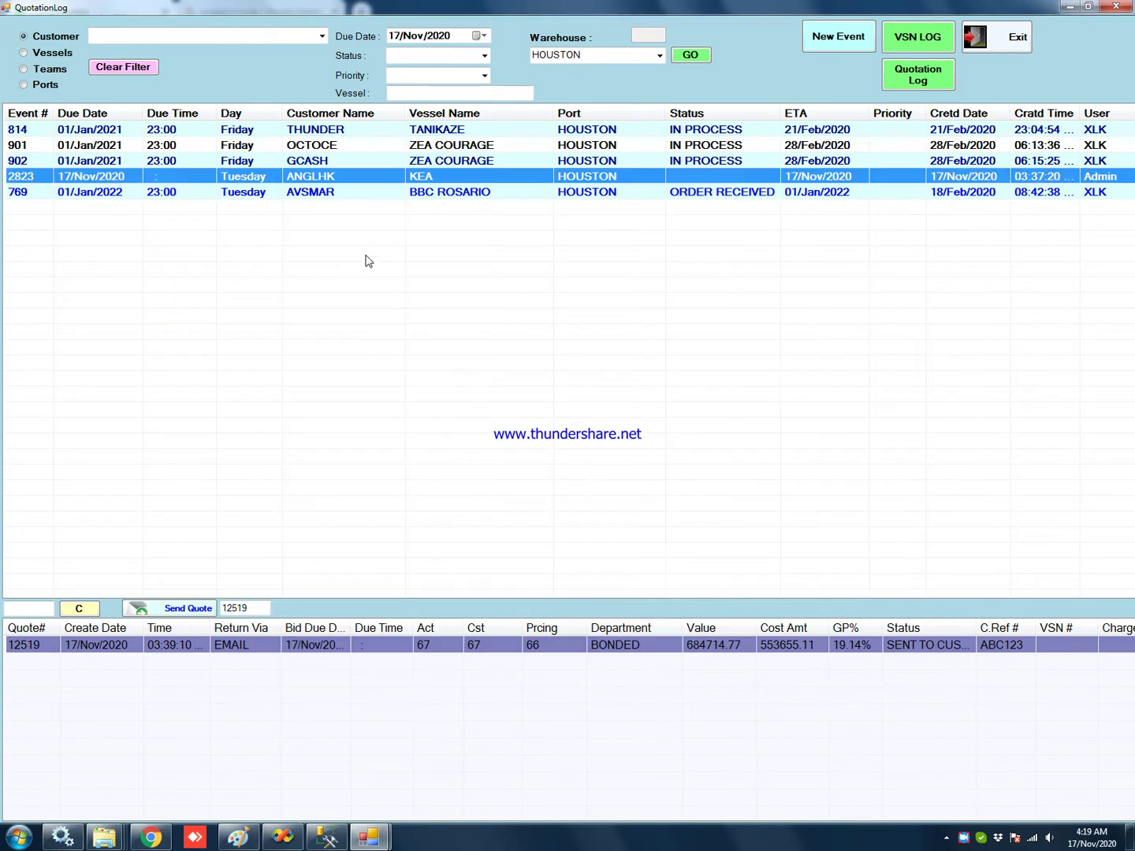
Step: Open vessel KEA's event and create a quote for department CABIN with a customer reference number and Email as the return method
left_click(344, 177)
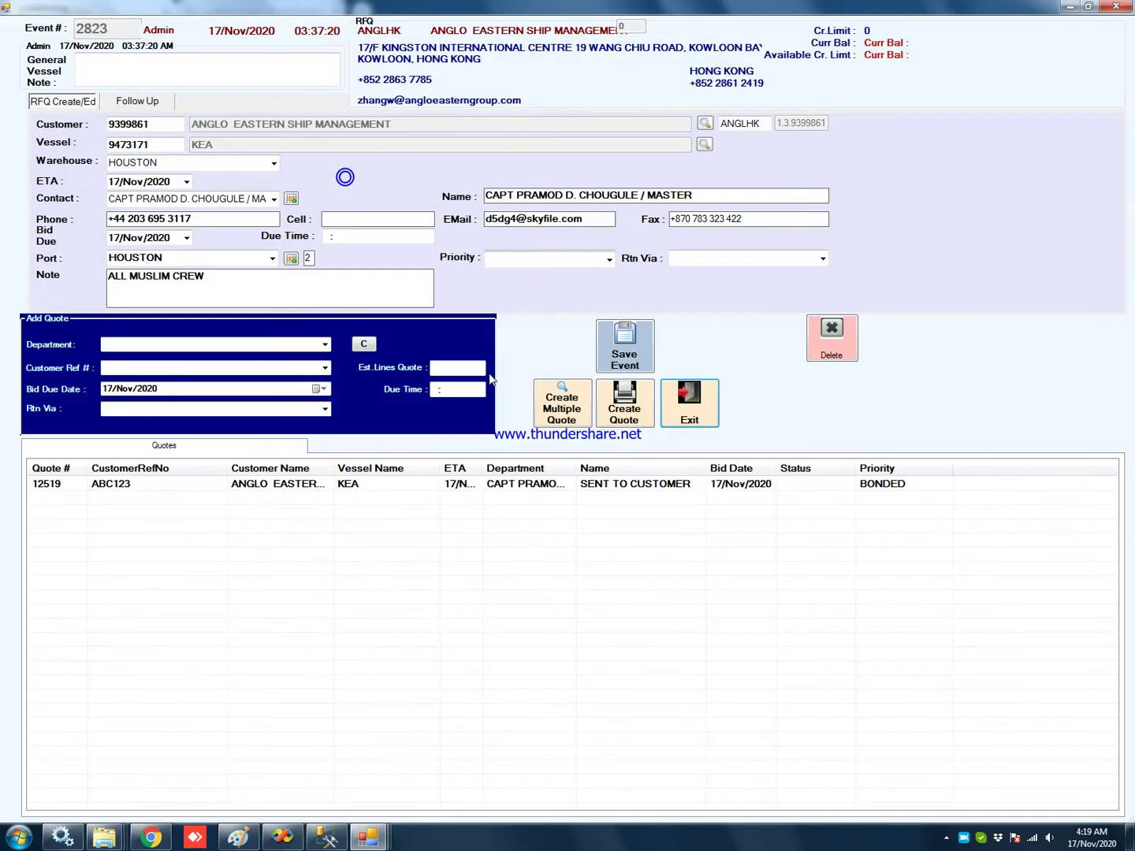
left_click(175, 337)
left_click(324, 344)
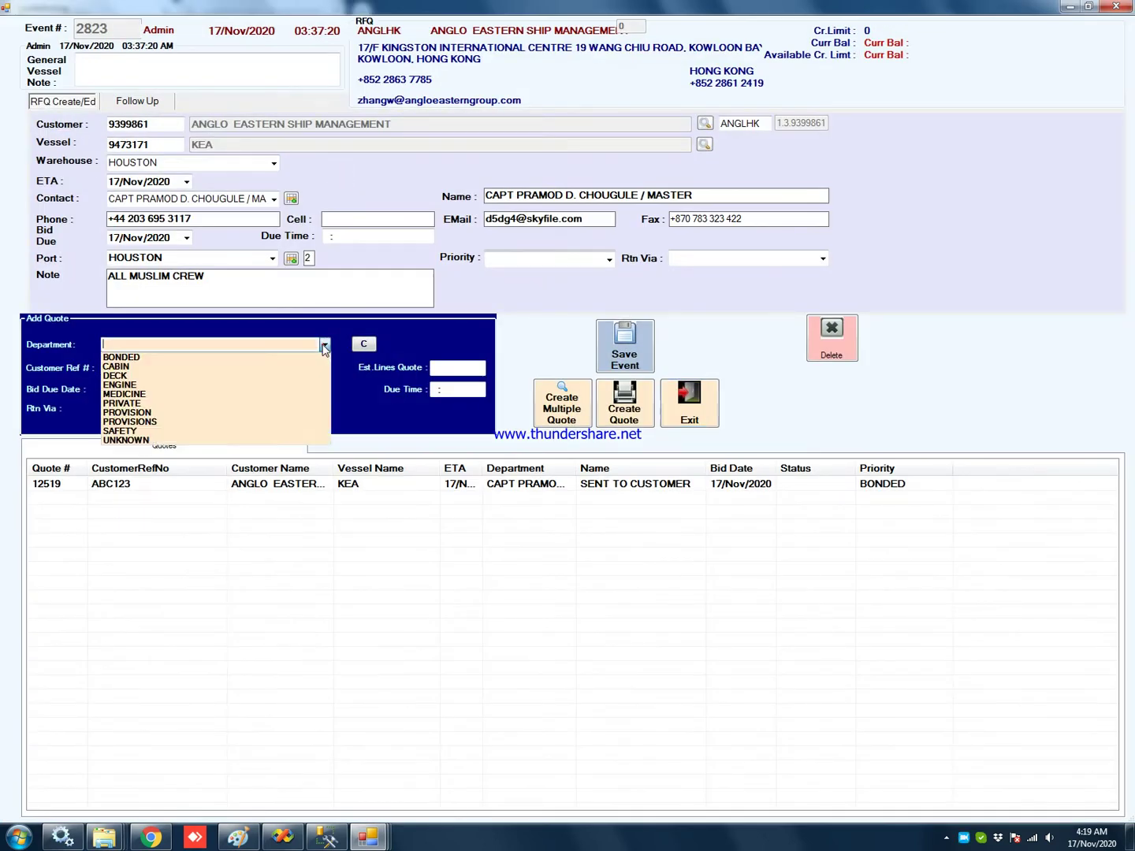
left_click(246, 369)
left_click(134, 372)
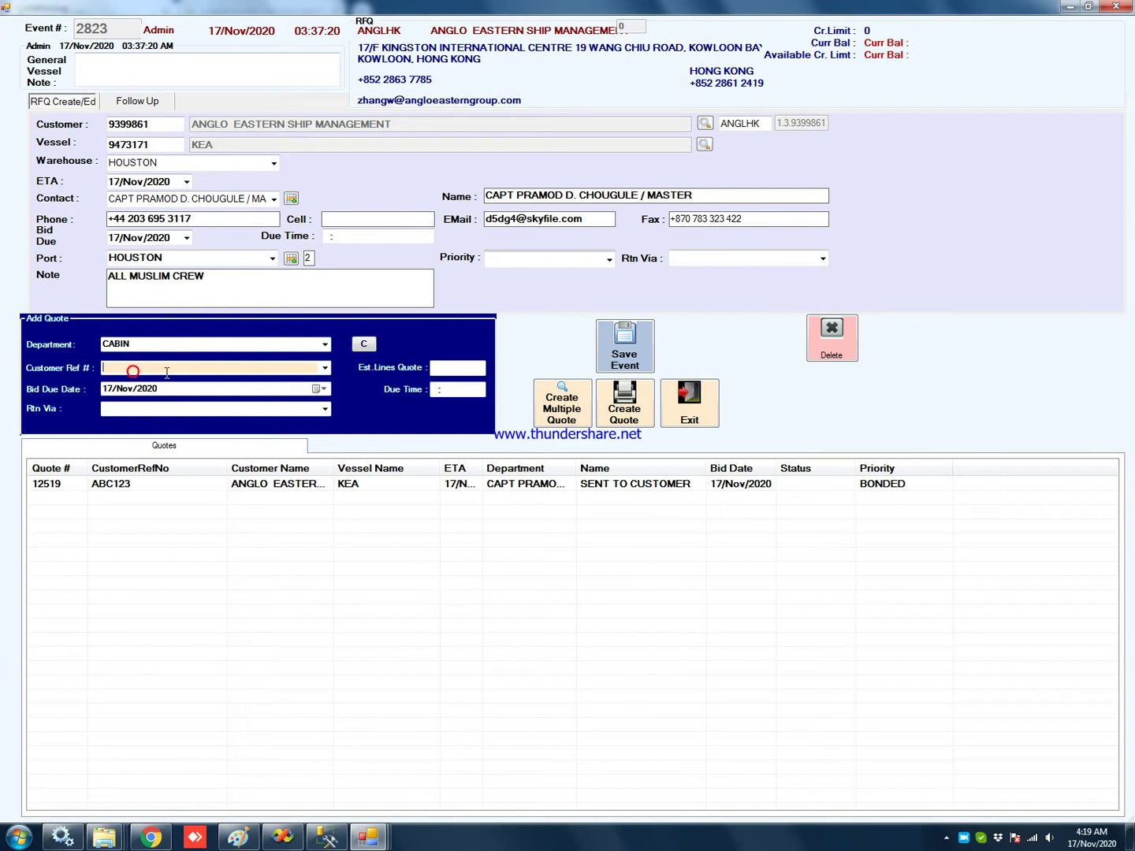
type("6=52313")
left_click(167, 406)
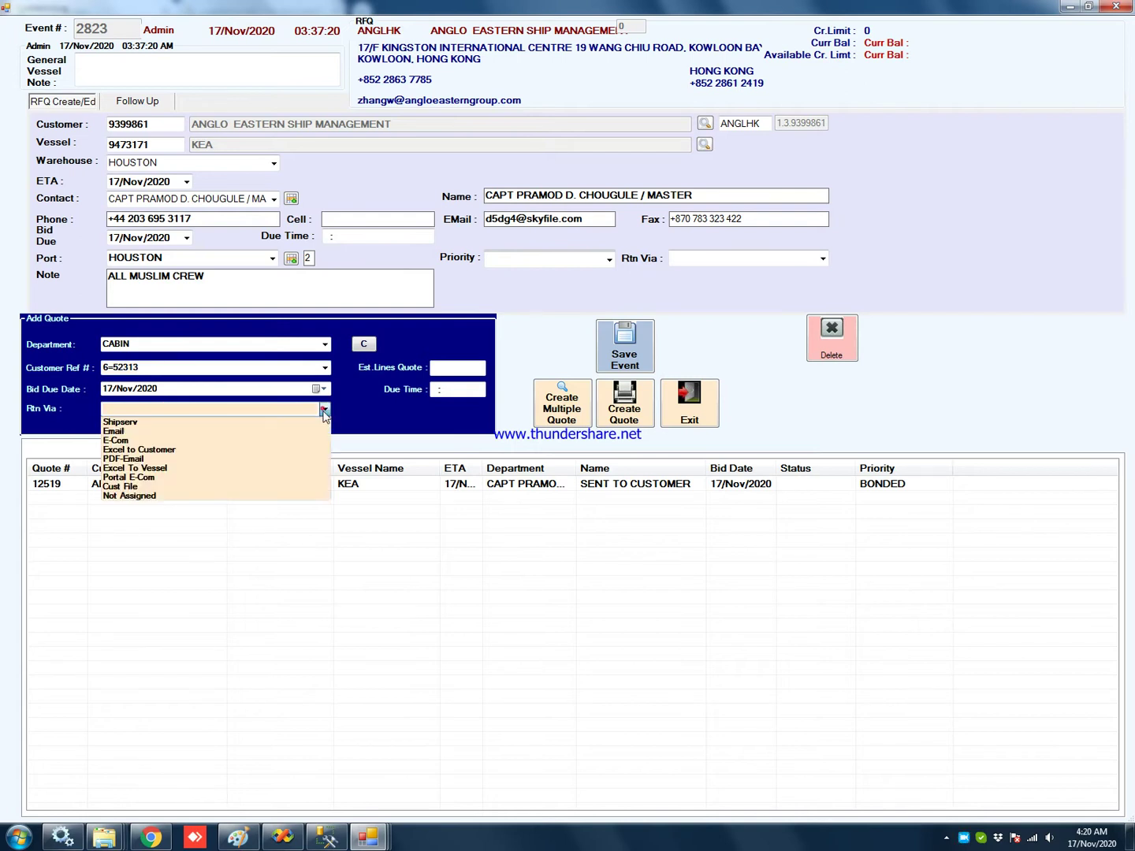
left_click(275, 431)
left_click(621, 404)
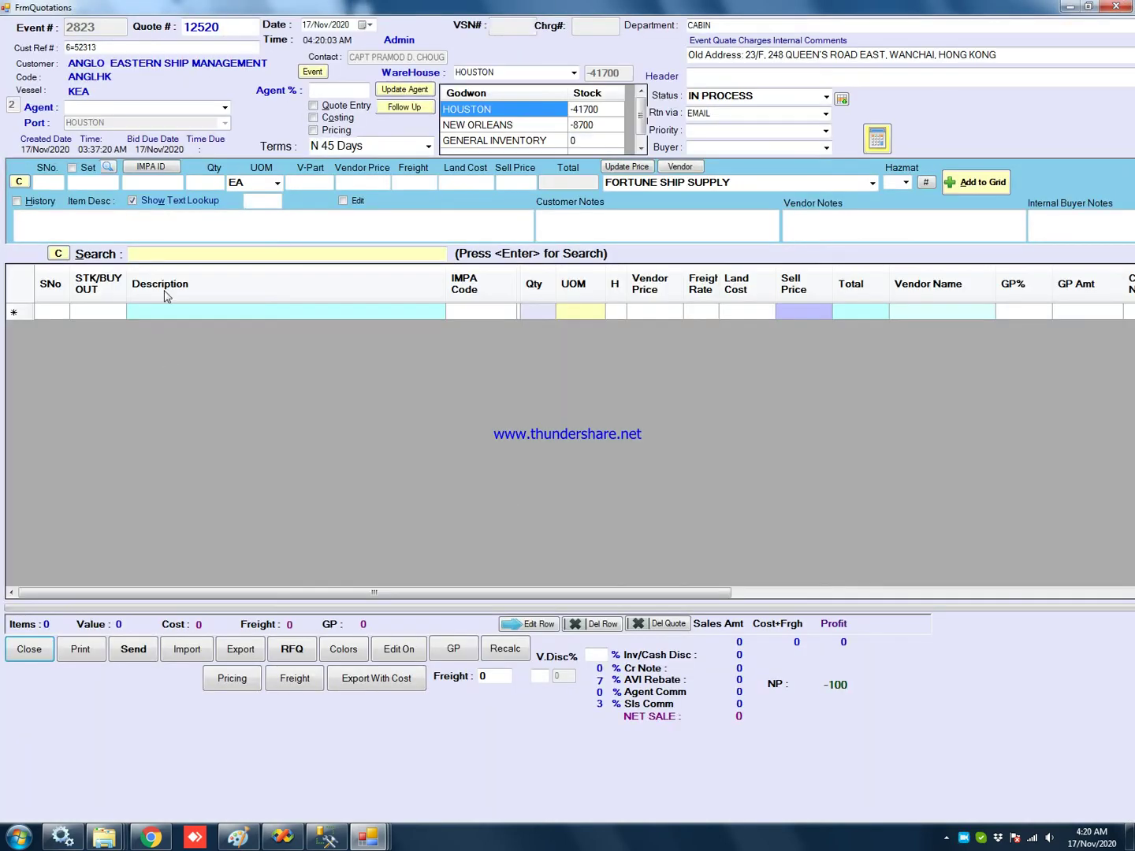
Step: Add the item NEW ABC 123 with a quantity of 10 EA to the CABIN quotation
left_click(134, 227)
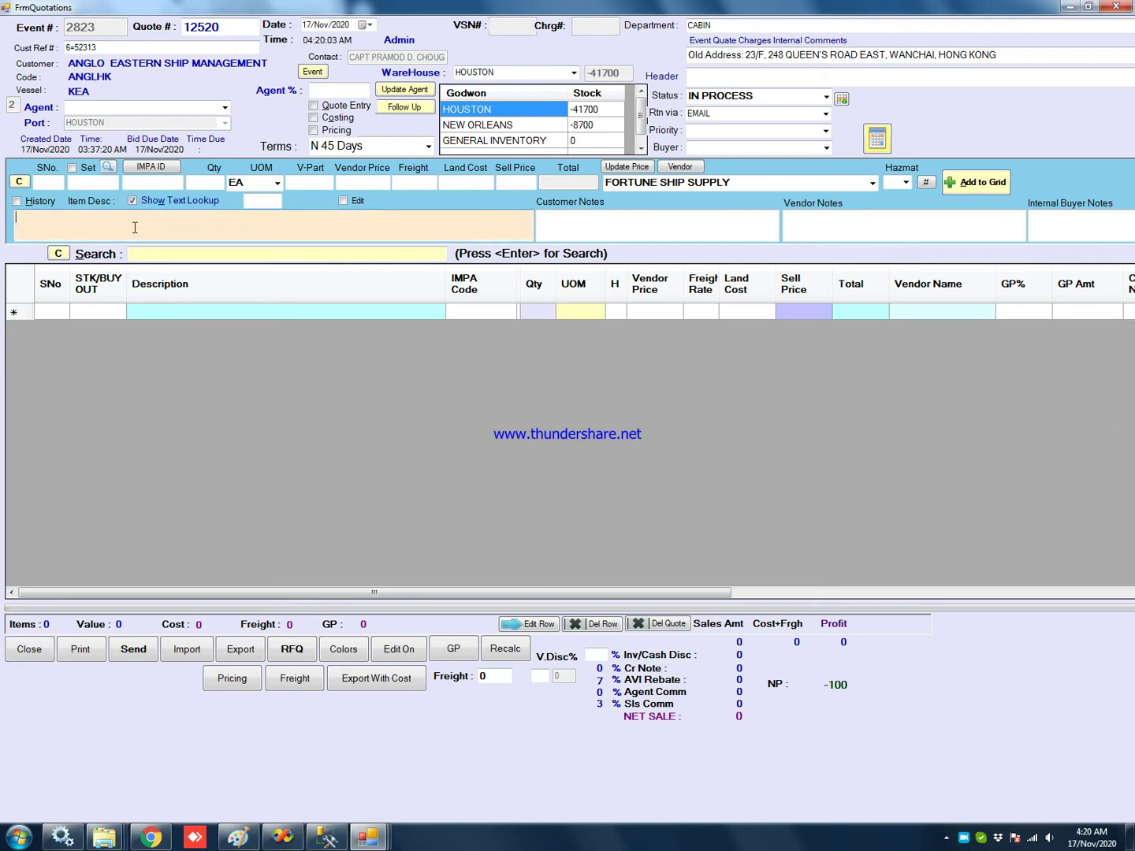
type("new")
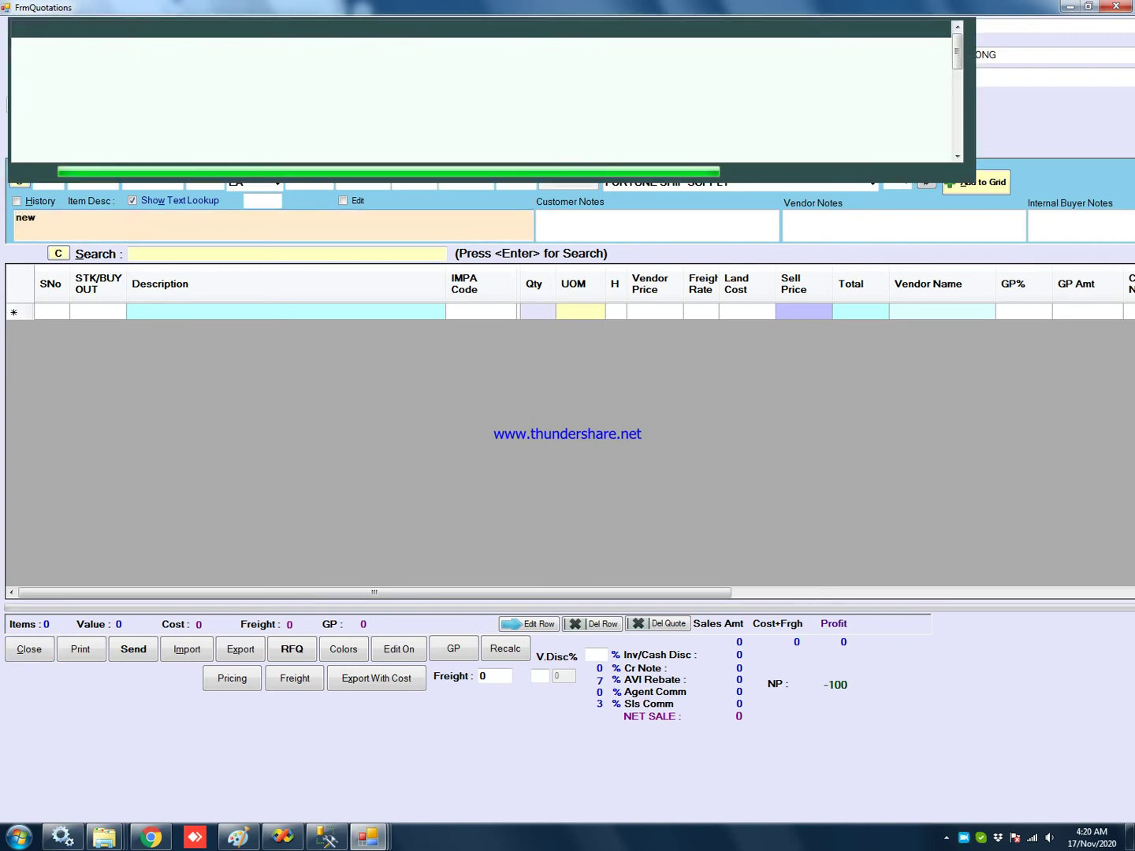
type(" ab")
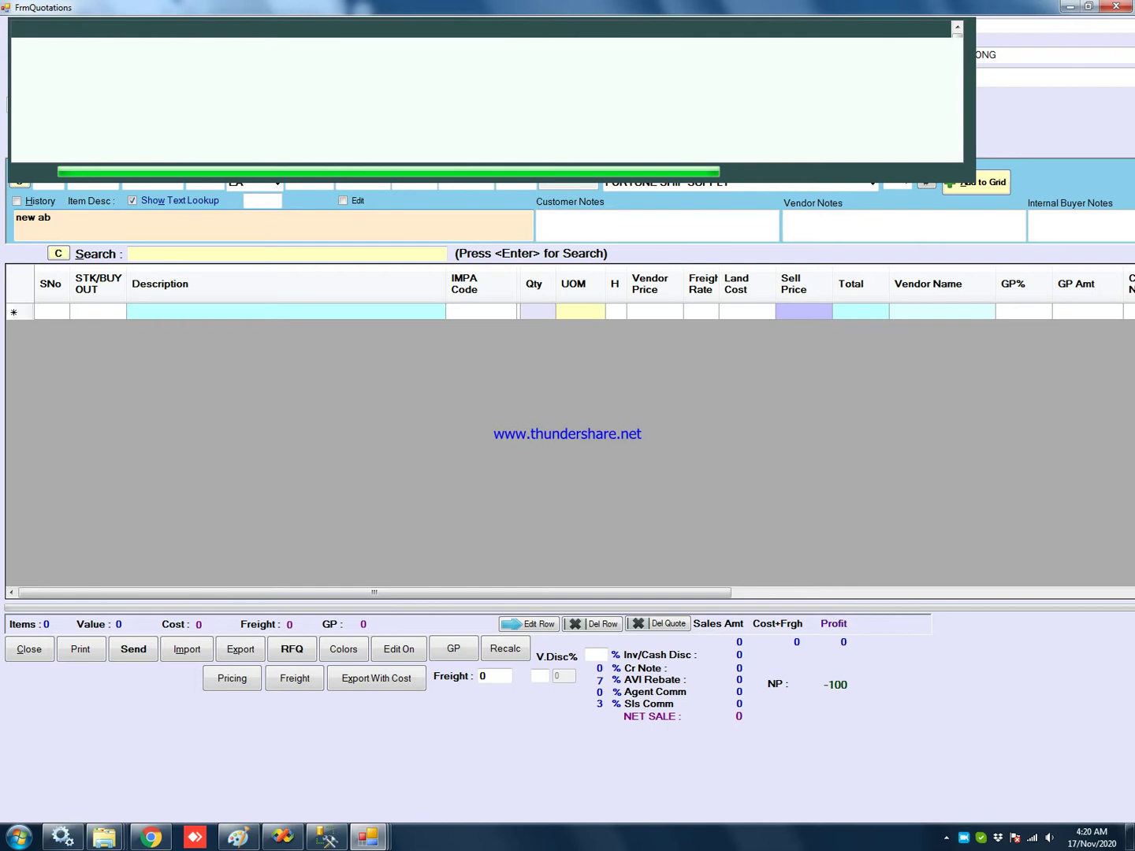
type("c 1")
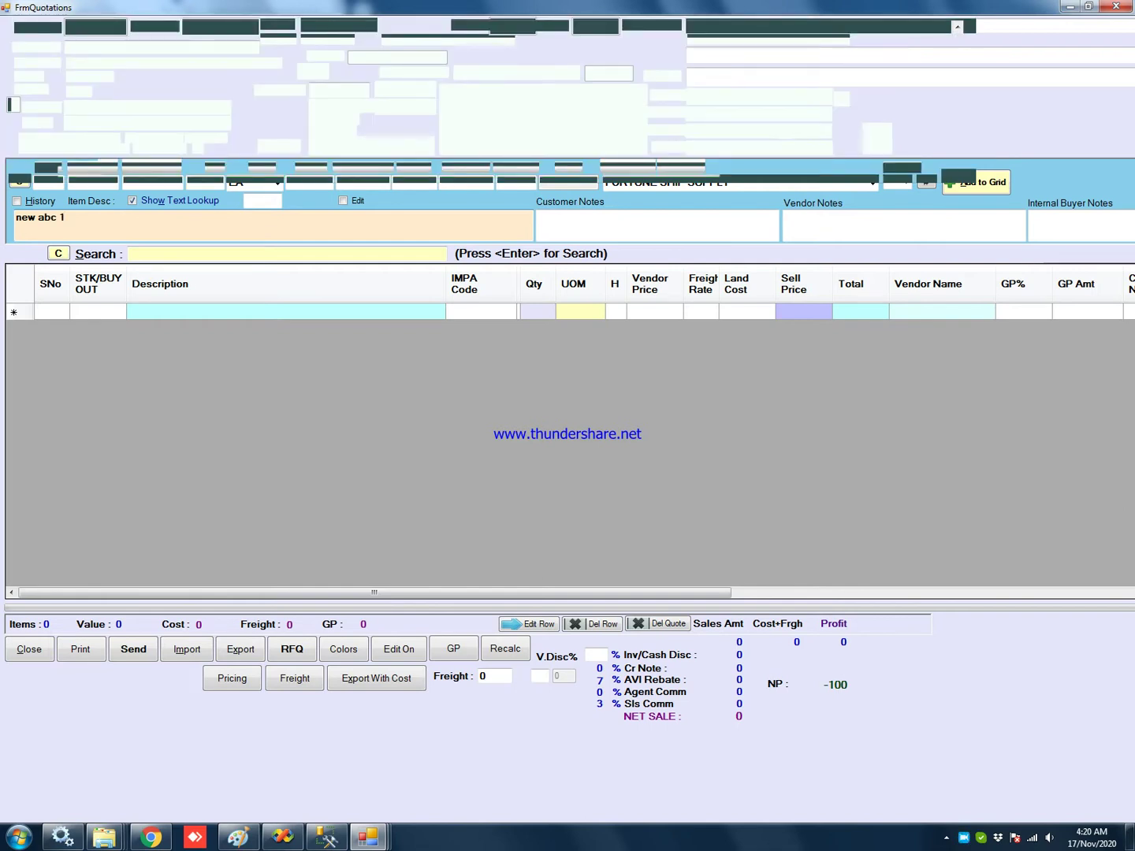
type("23")
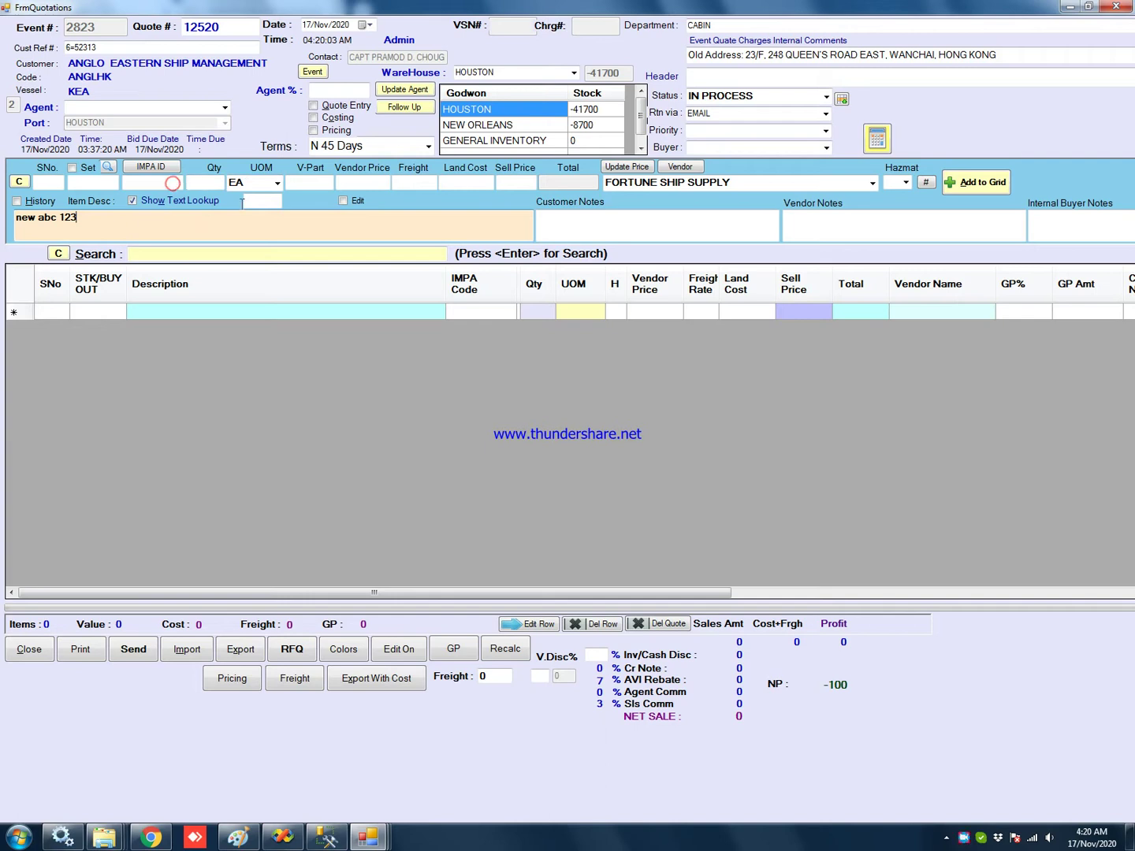
key("Tab")
type("10")
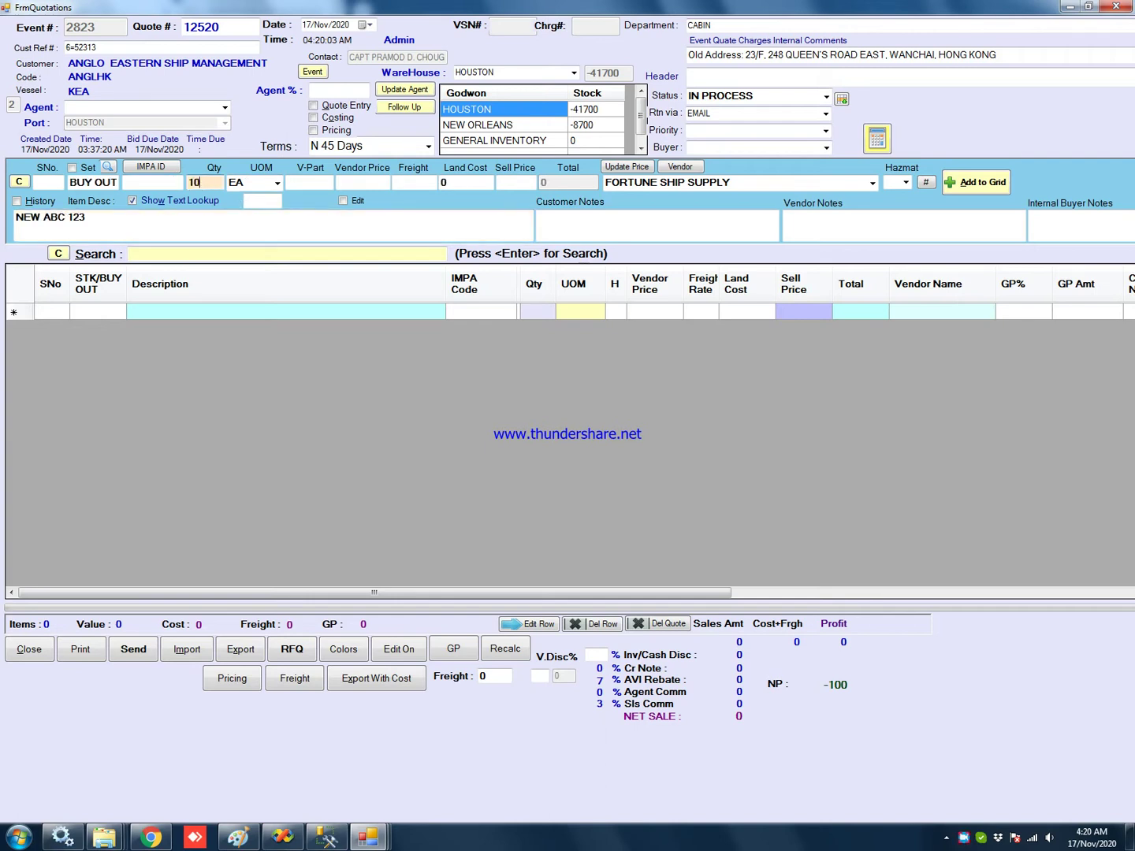
key("Return")
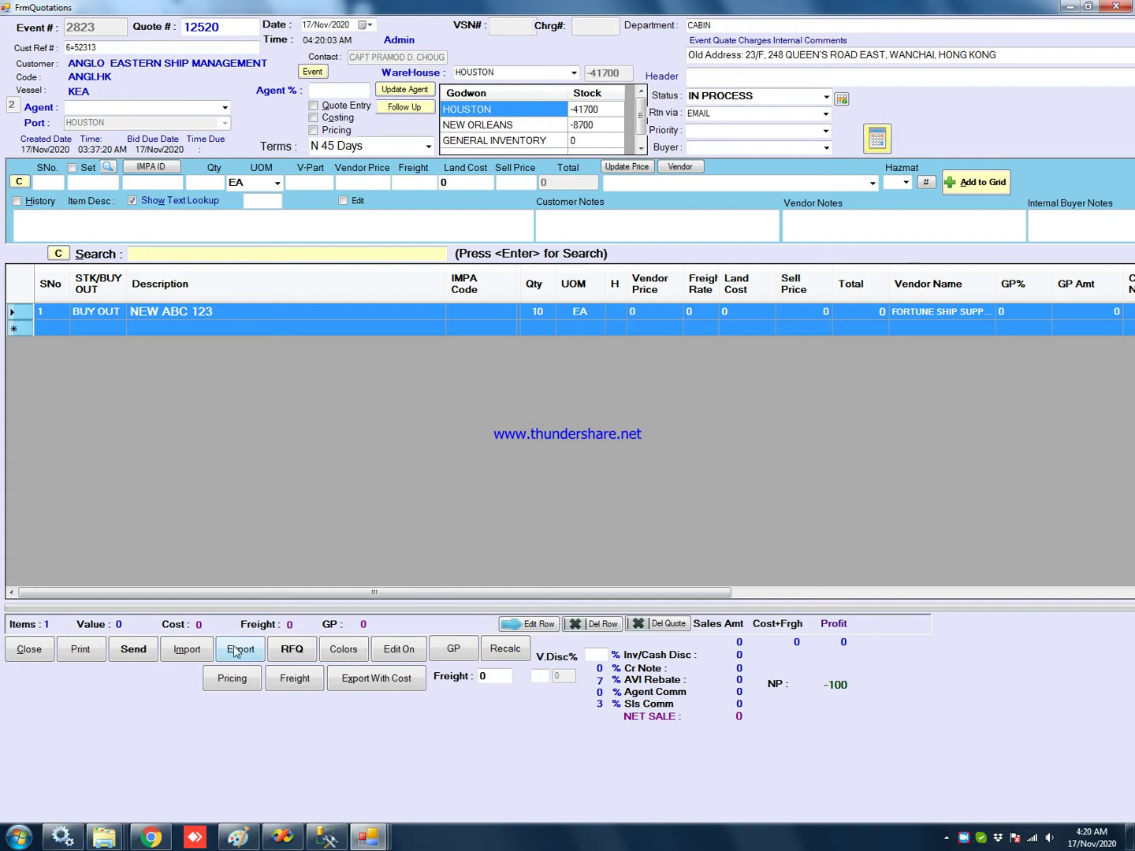
Step: Set NEW ABC 123's vendor price to 10, land cost to 10 and sell price to 20
double_click(617, 315)
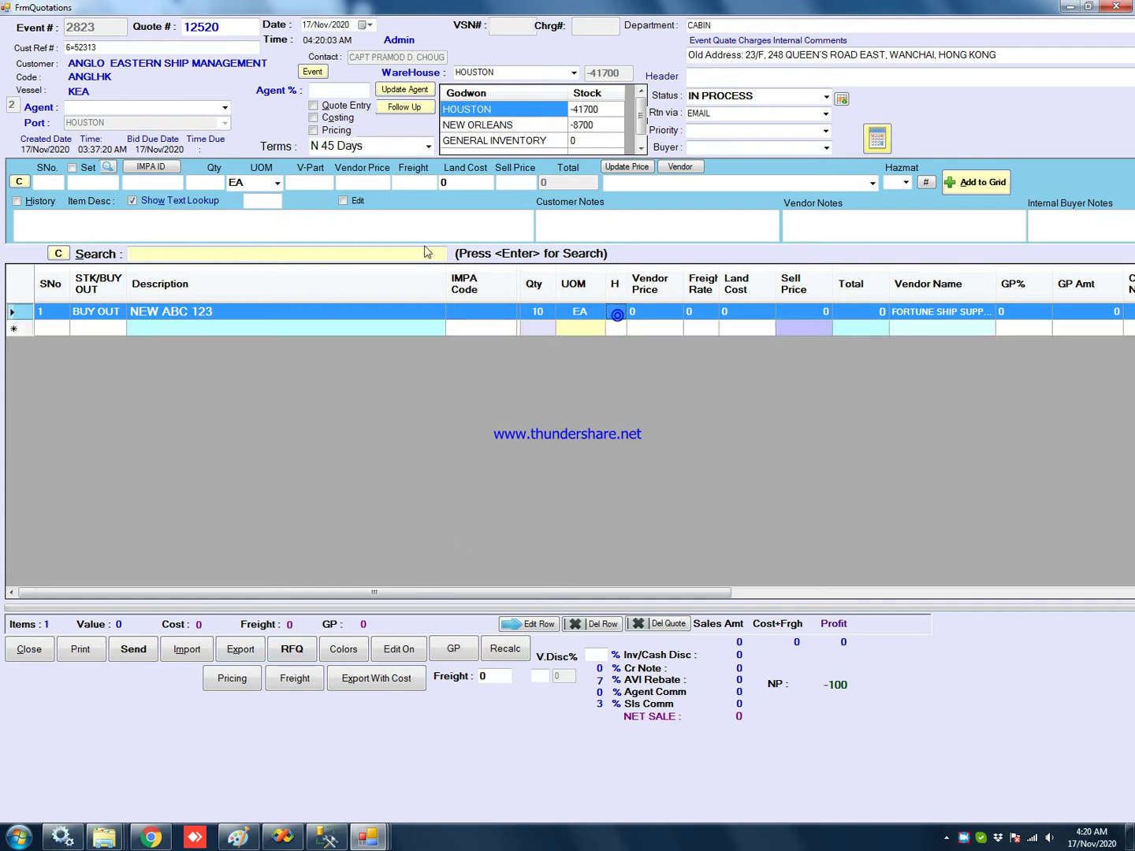
left_click(346, 182)
type("10")
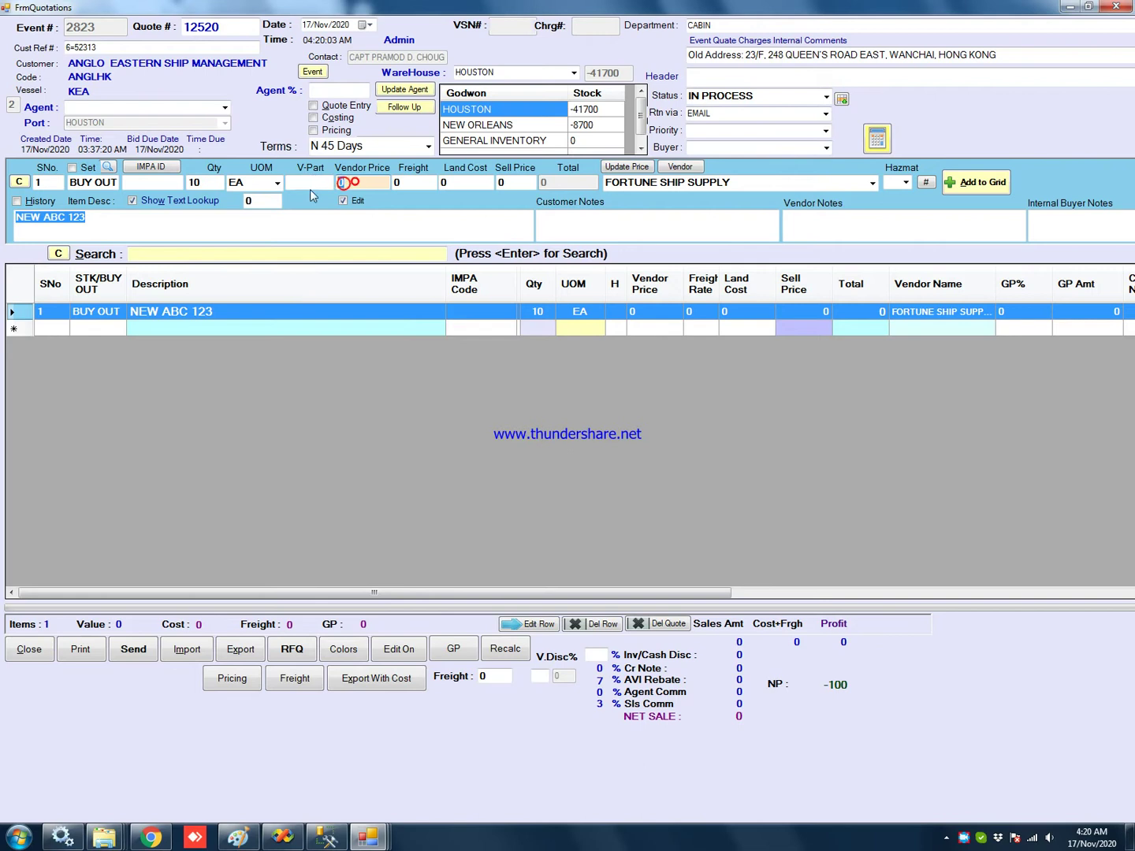
left_click(453, 181)
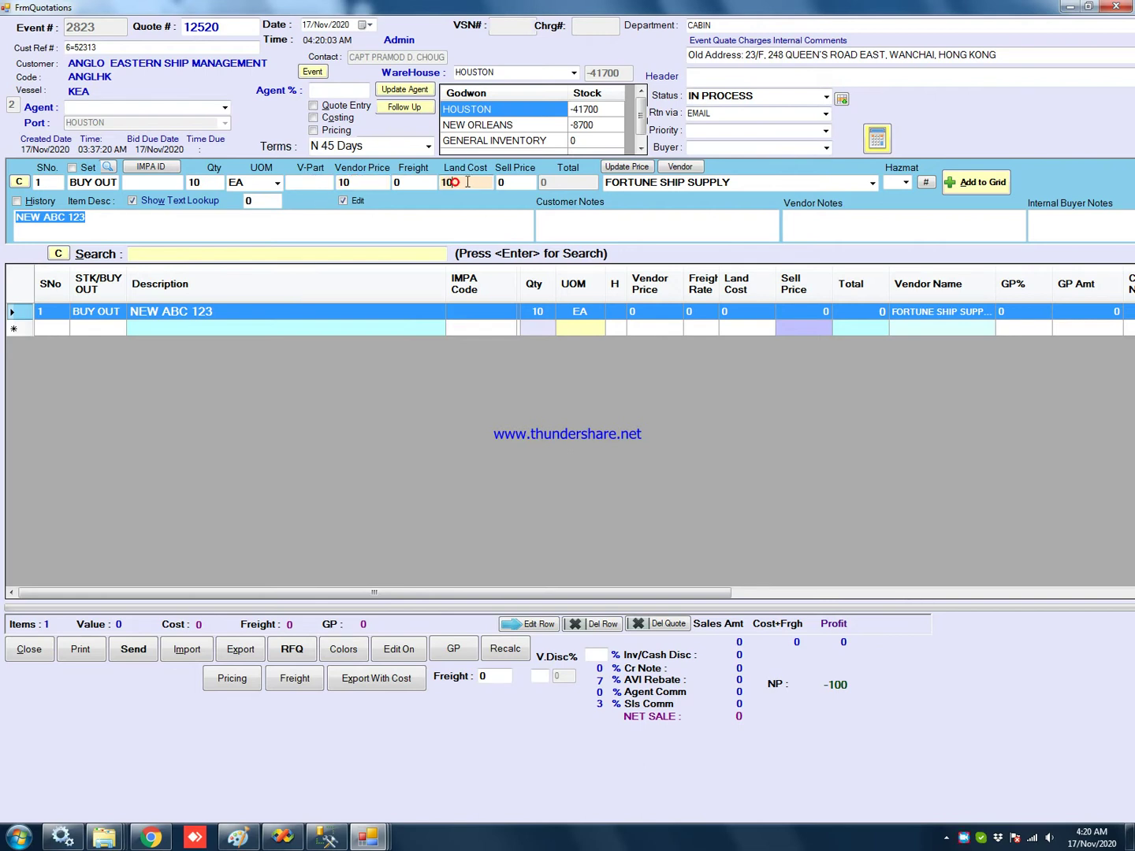
left_click(502, 181)
type("20")
Step: Assign BAYOU BLACK GAUBERT ELECTRIC, LLC as NEW ABC 123's vendor and update the item in the quotation grid
left_click(678, 181)
key("BackSpace")
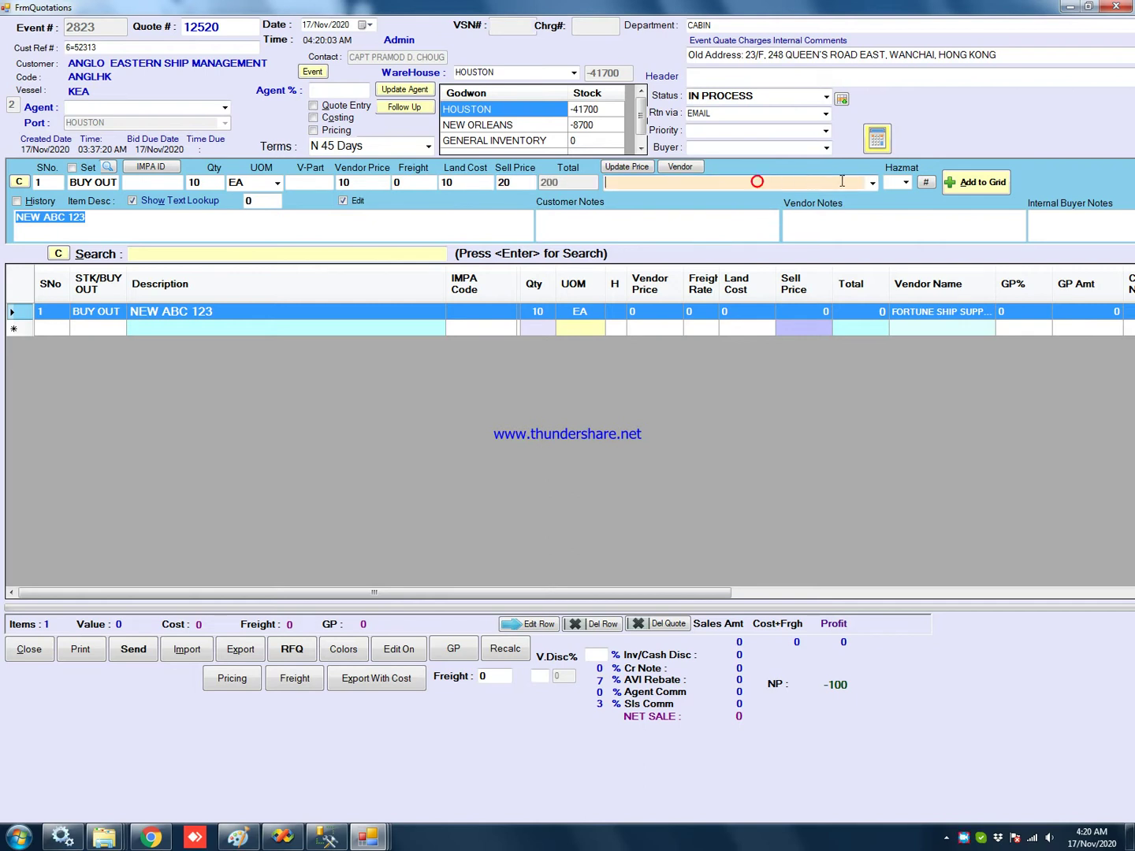
left_click(872, 183)
left_click(689, 335)
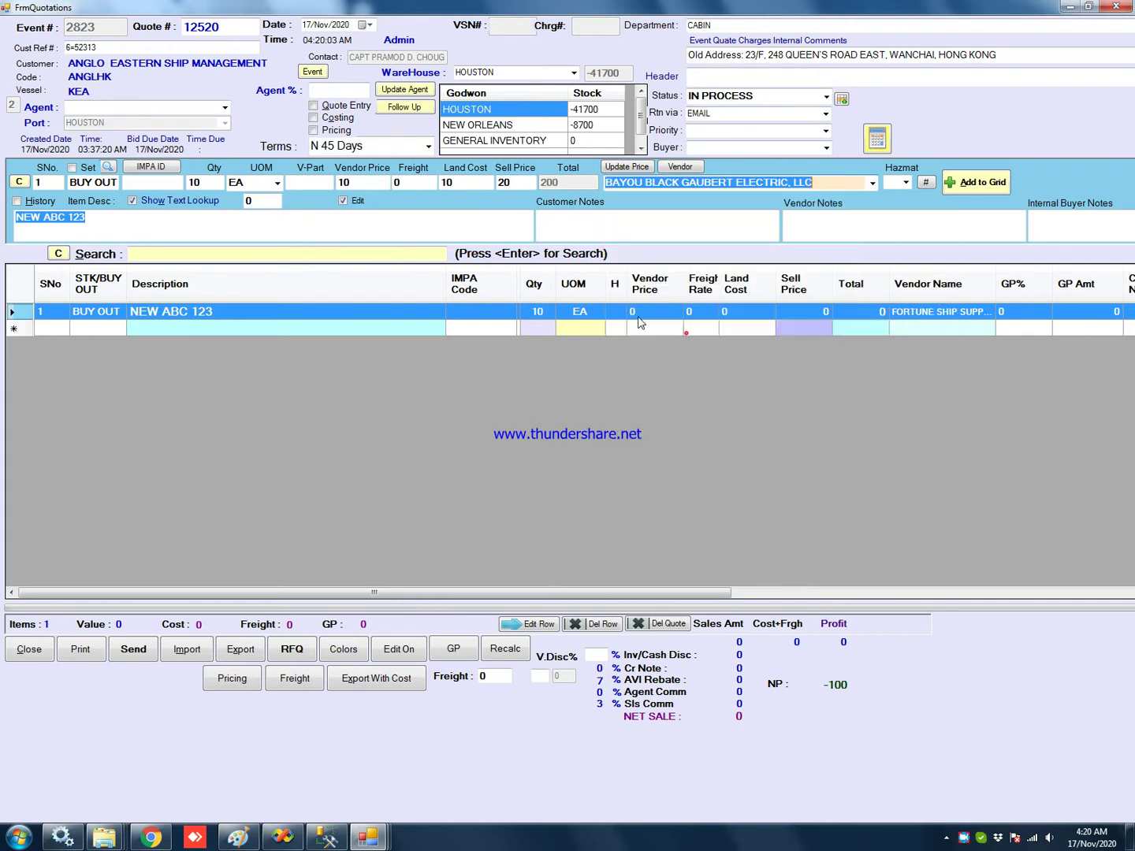
left_click(978, 183)
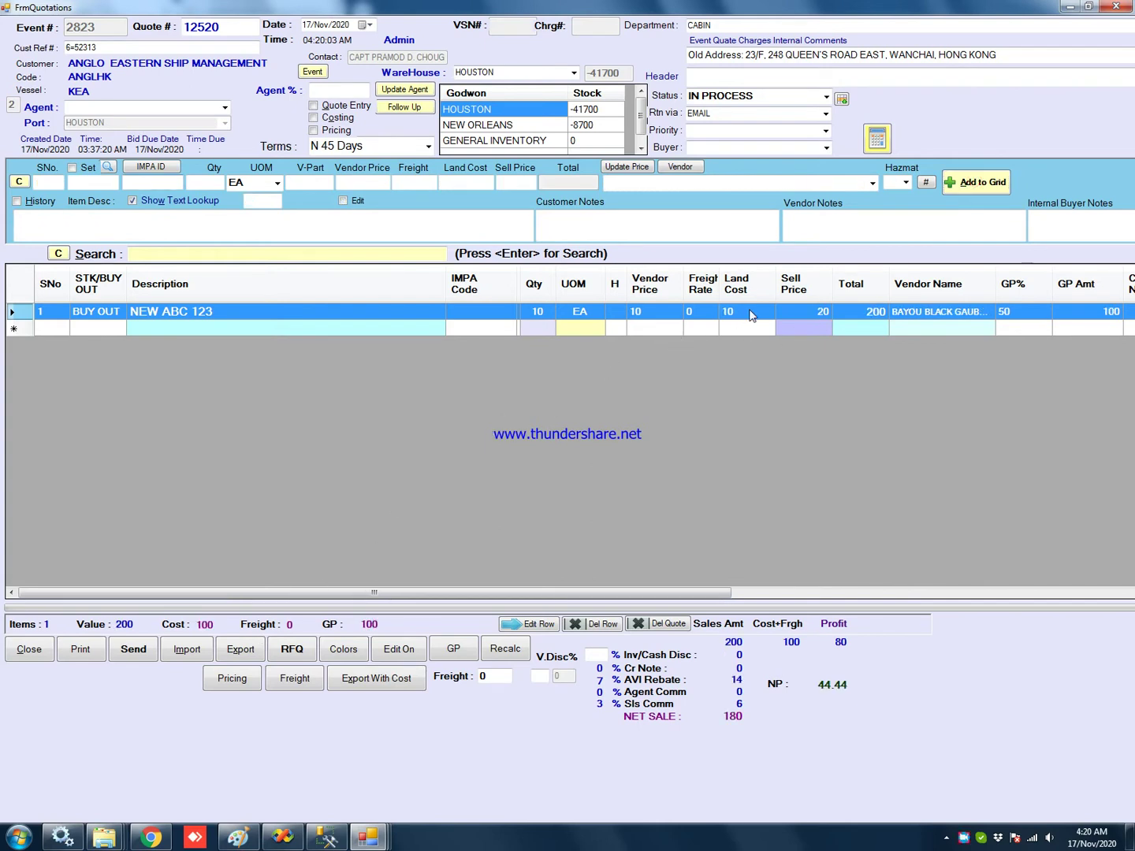
Step: Close the CABIN quotation and return to vessel KEA's event
left_click(798, 325)
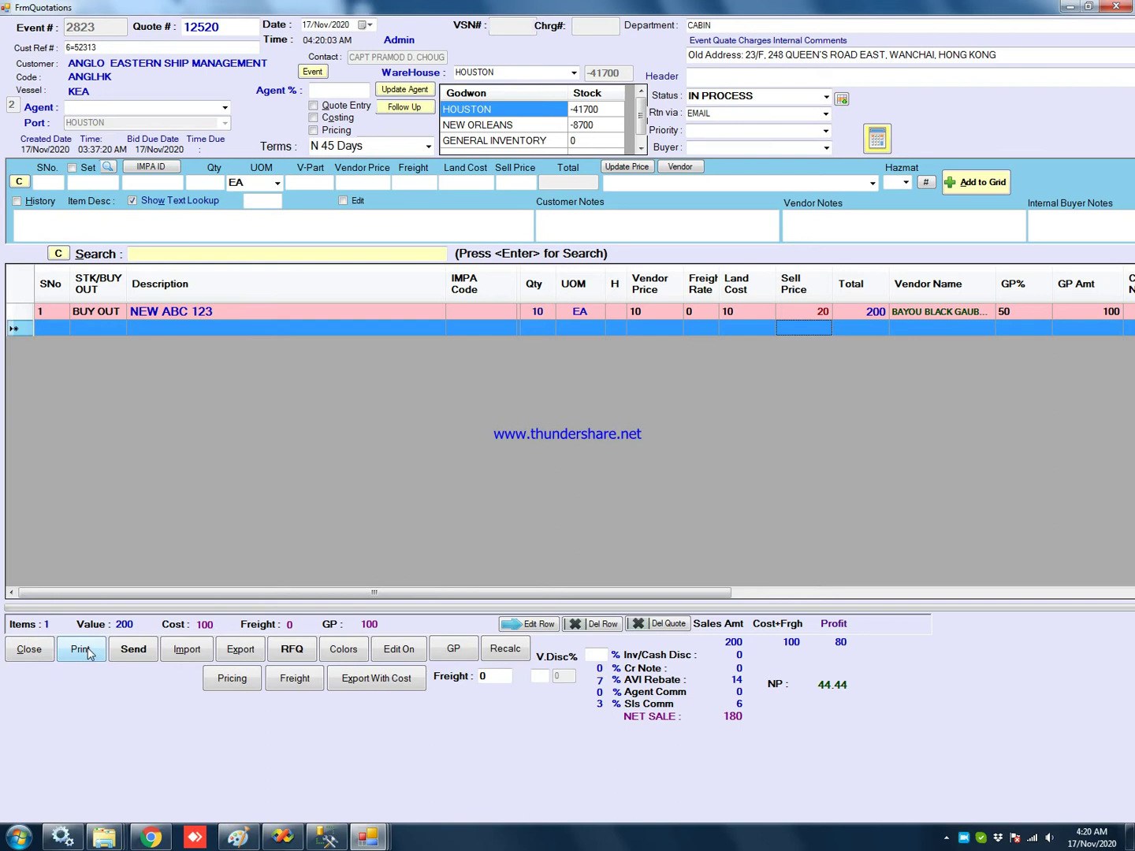
left_click(32, 651)
left_click(507, 468)
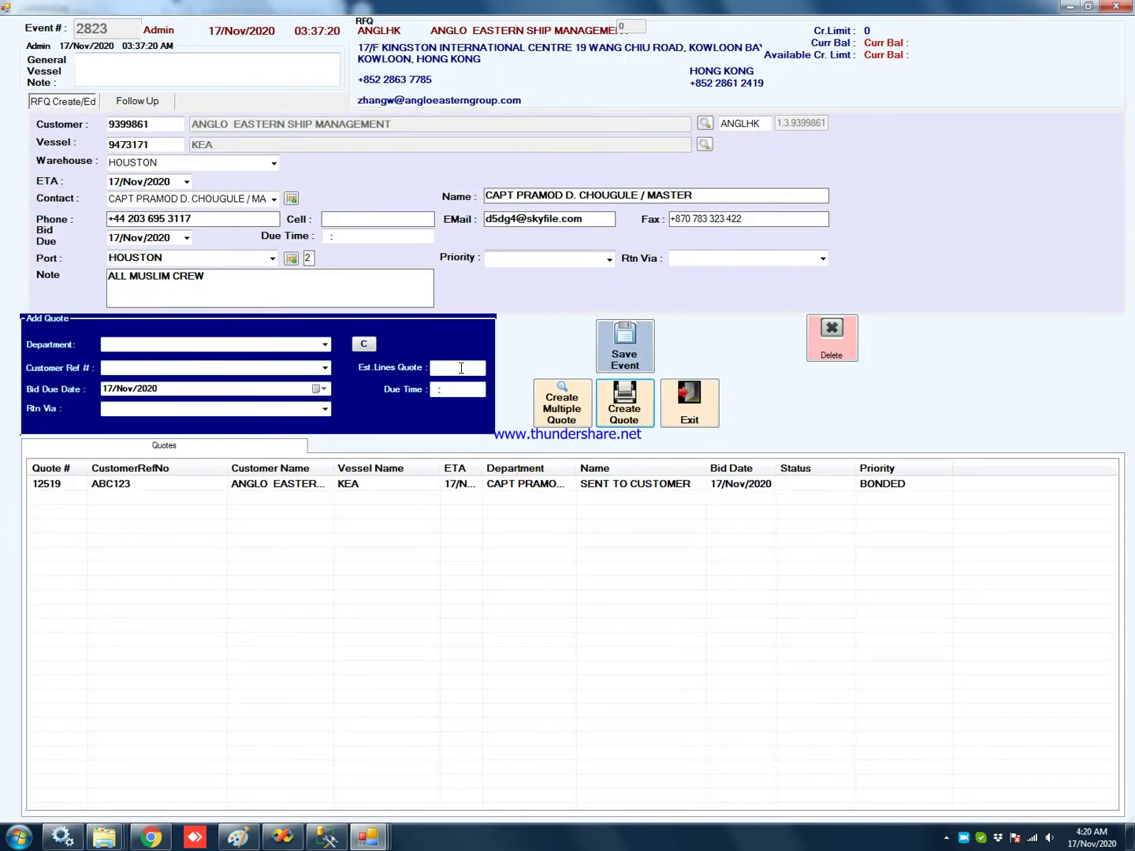
Step: Leave the event form, start Flip to VSN for vessel KEA's event and mark both of its quotes for flipping
left_click(687, 398)
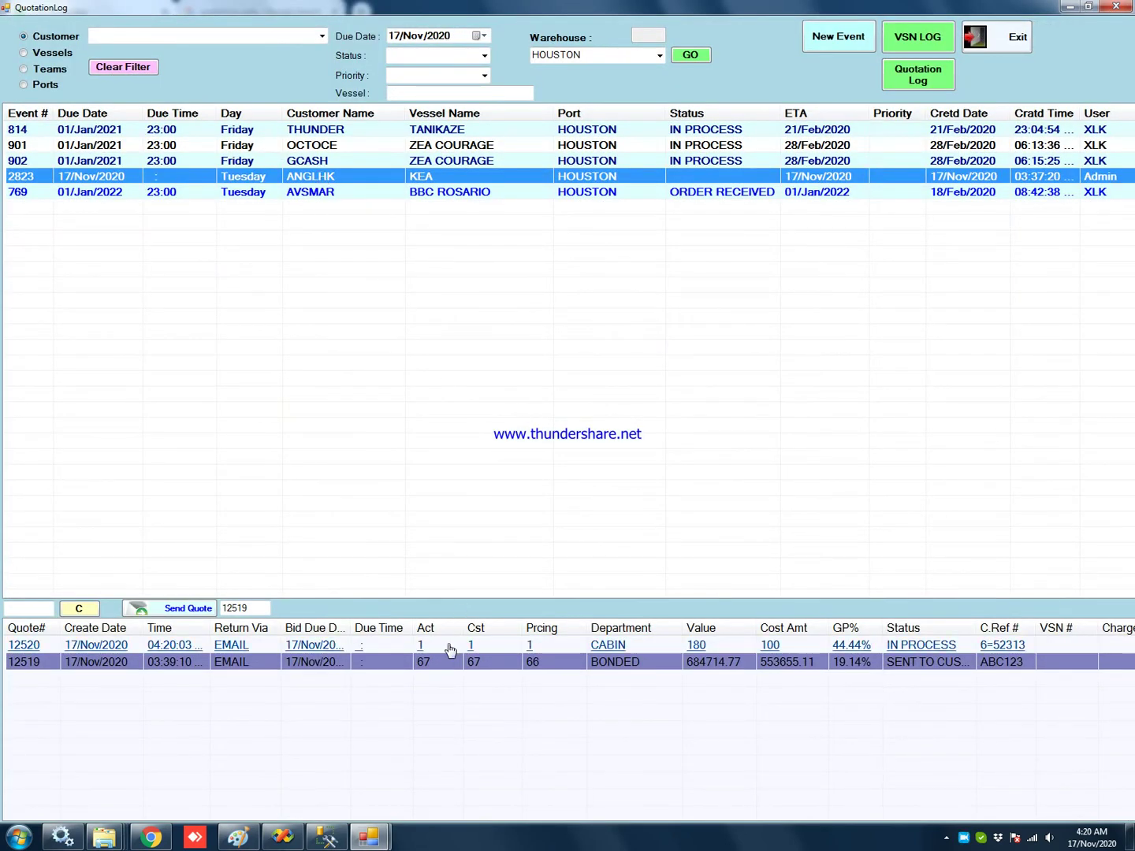
left_click(449, 646)
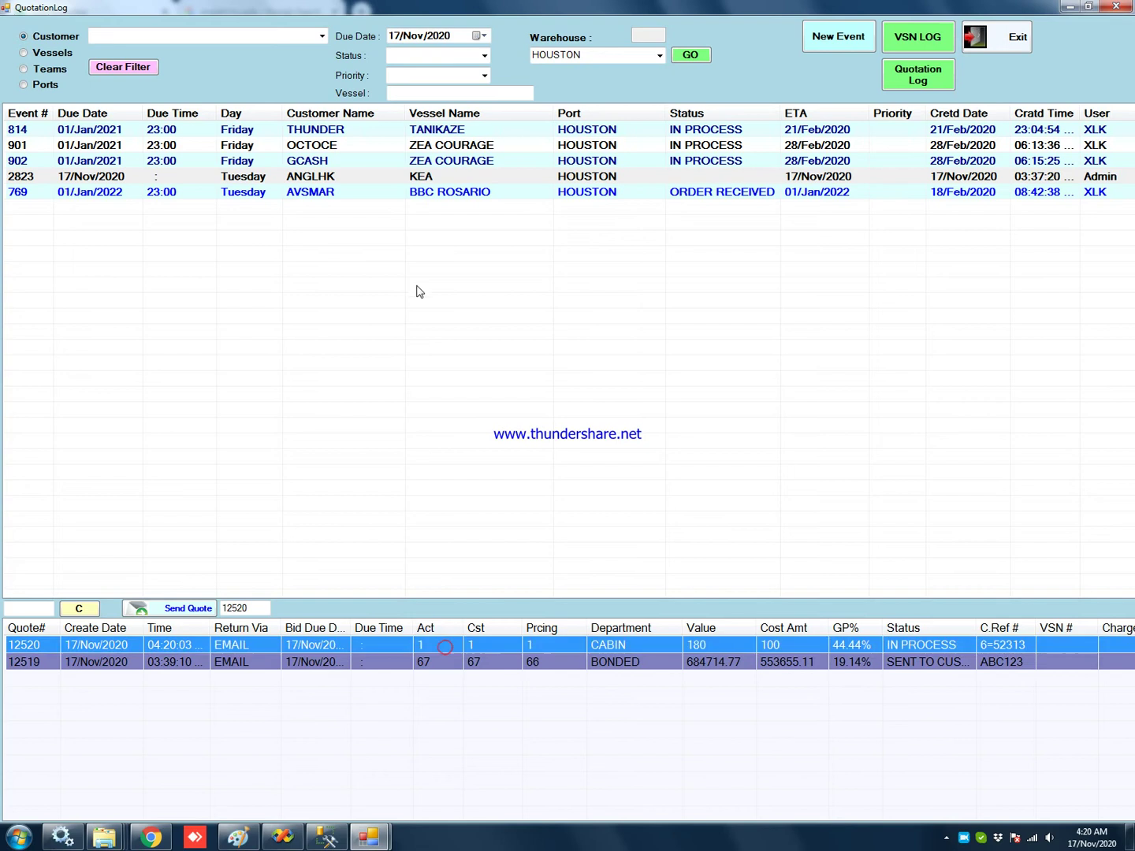
right_click(417, 175)
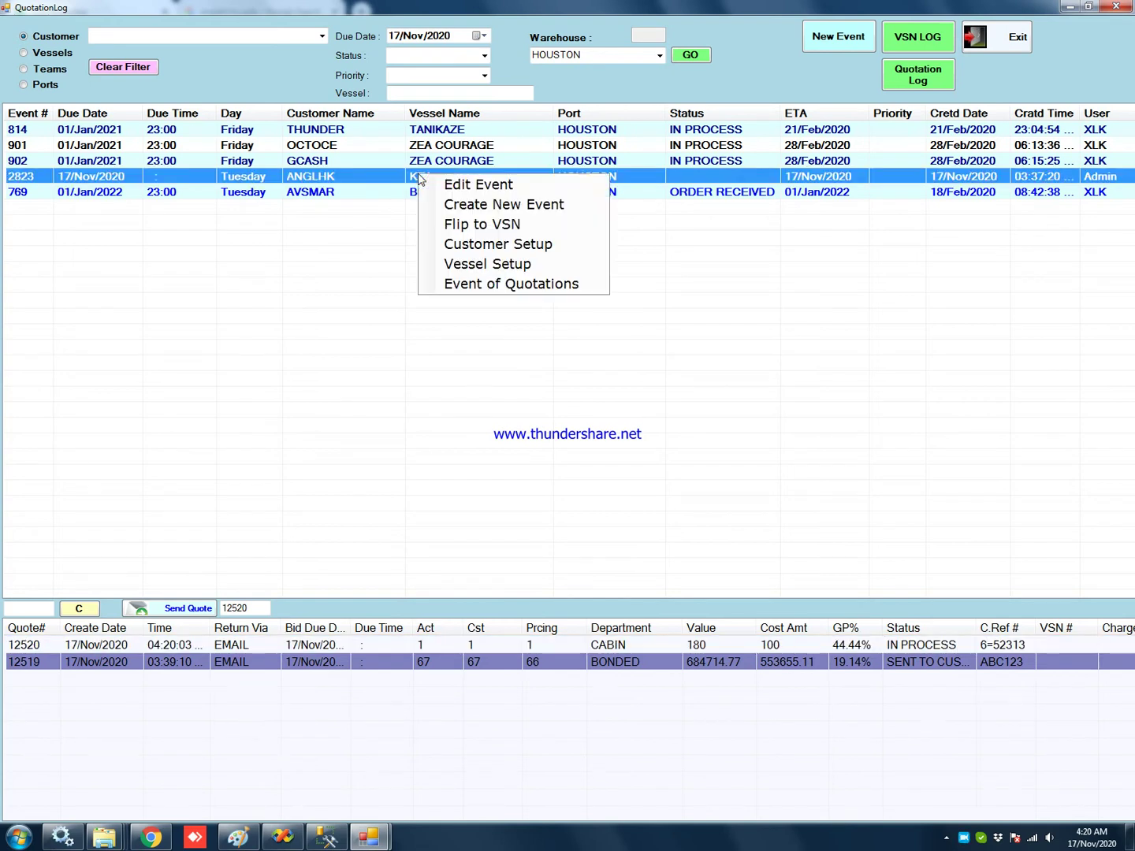
left_click(480, 226)
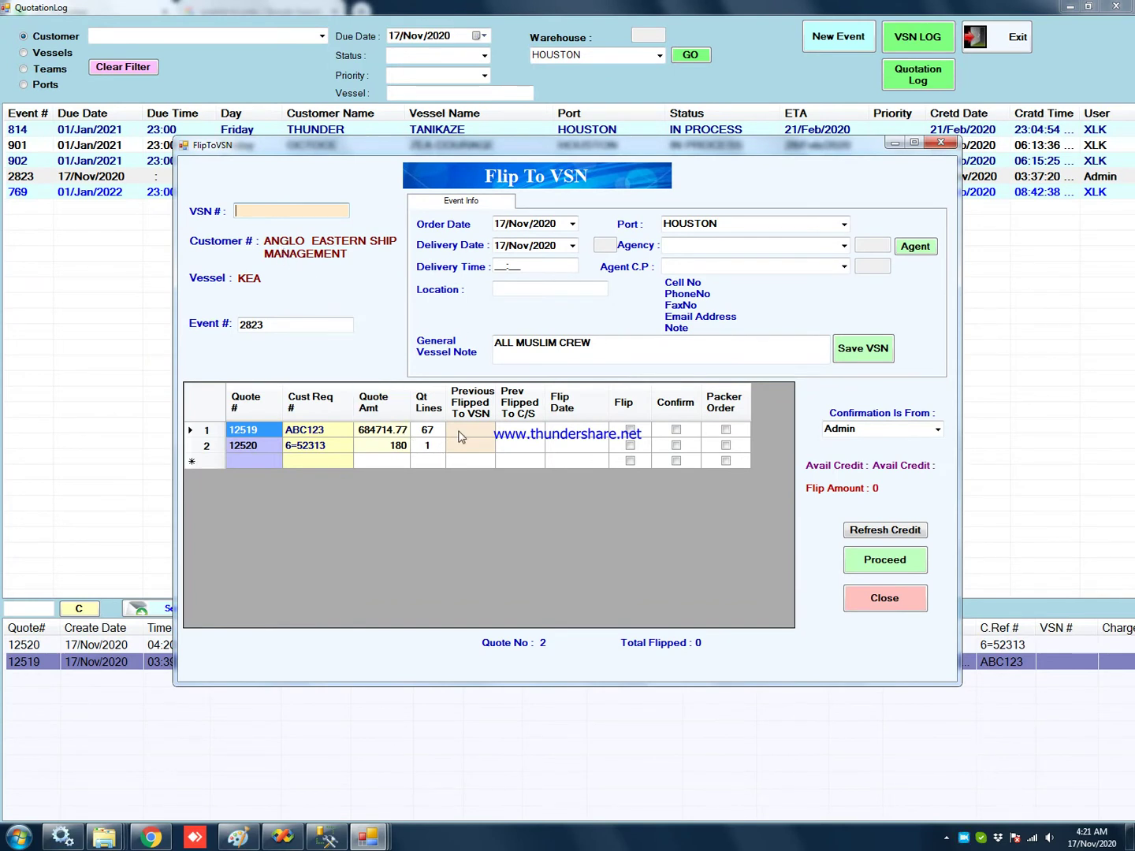
left_click(629, 429)
left_click(628, 446)
Step: Set the order and delivery dates to 20/Nov/2020 and choose AGENT? as the agency
left_click(501, 224)
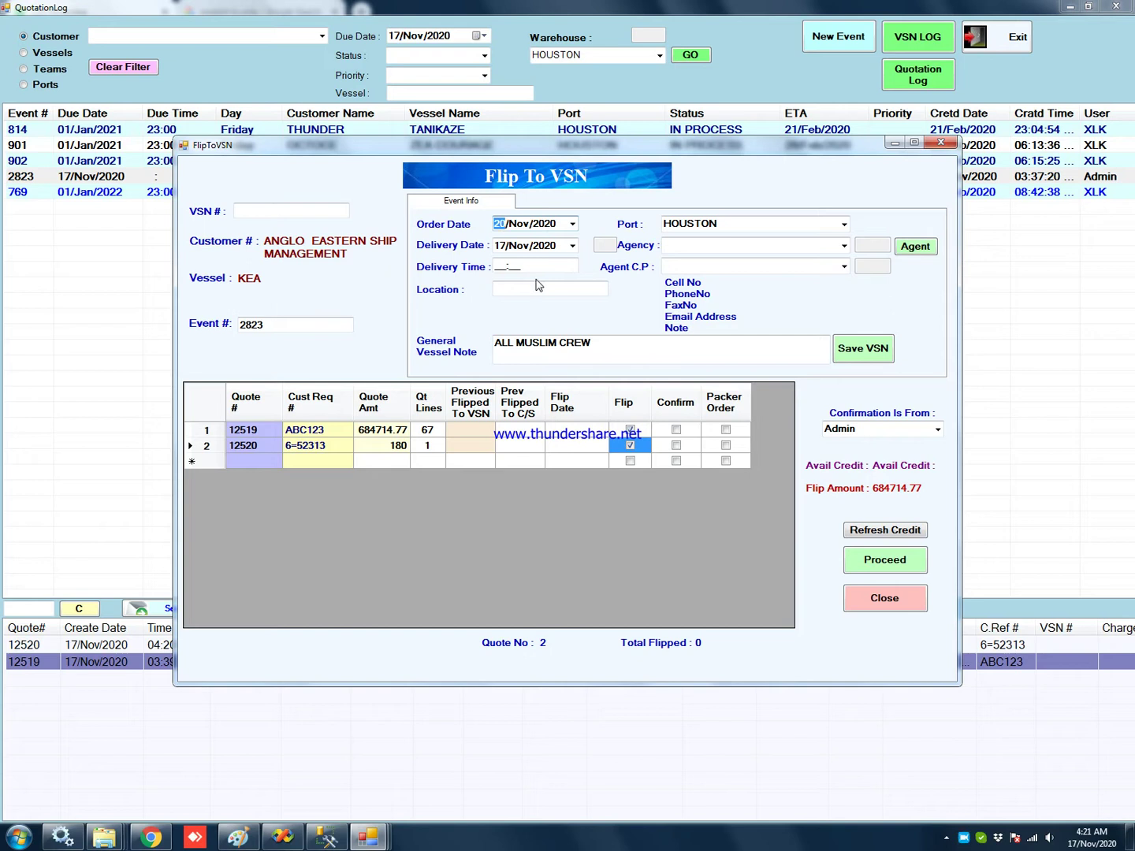
left_click(500, 246)
left_click(843, 244)
left_click(763, 345)
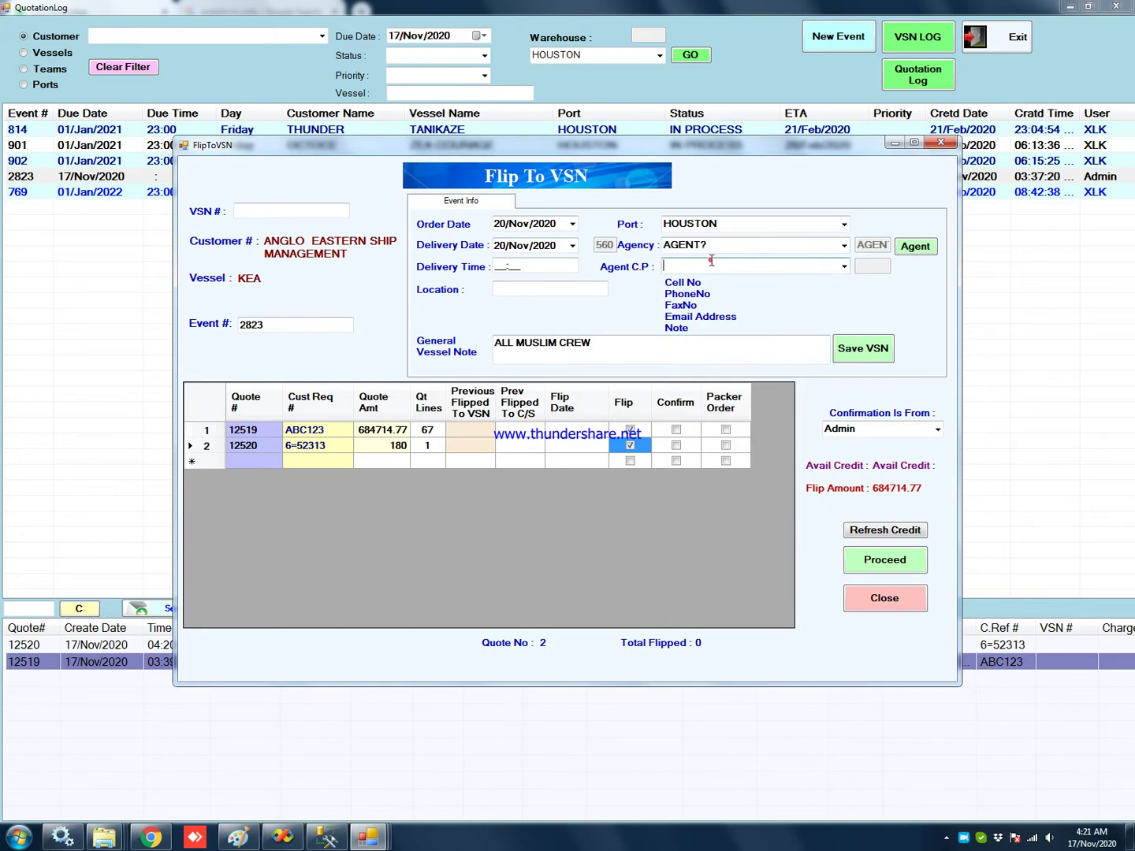
Step: Try AZTMOB and BARLAC as the agency and look for an agent contact person to choose
left_click(843, 245)
left_click(685, 458)
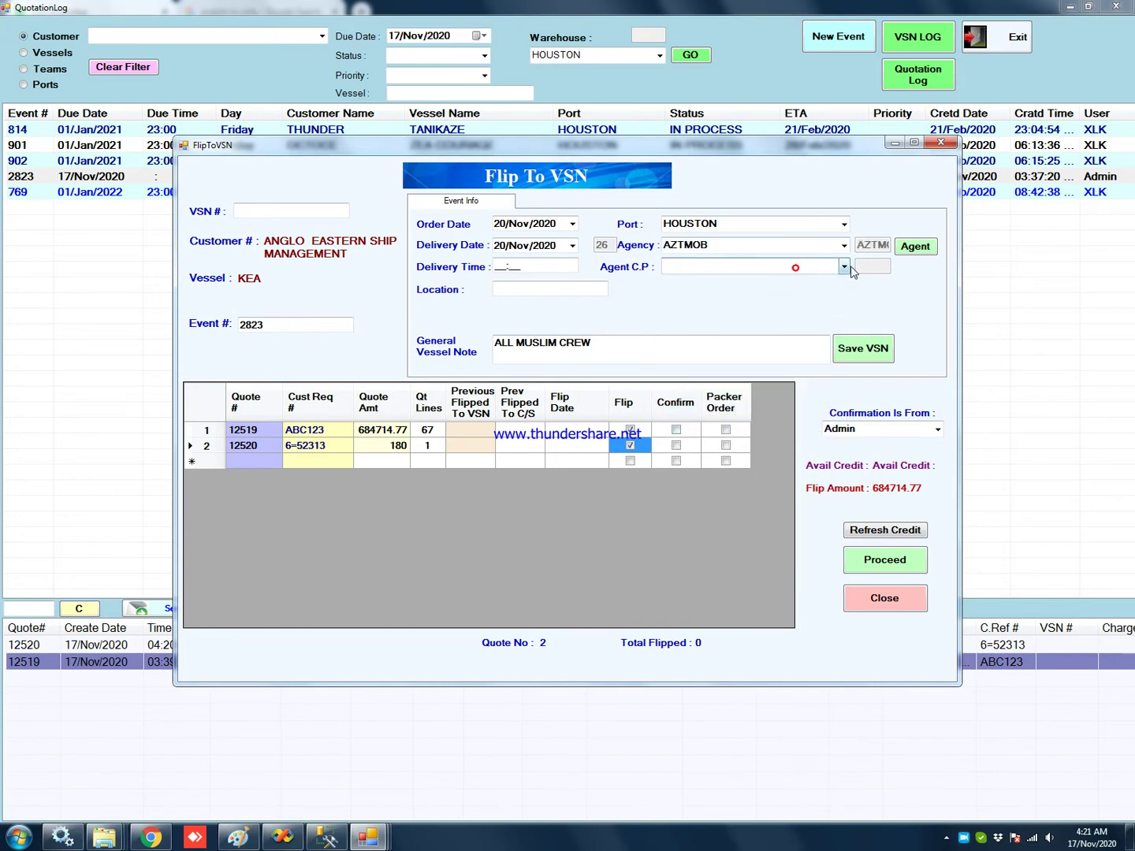
left_click(843, 245)
left_click(709, 442)
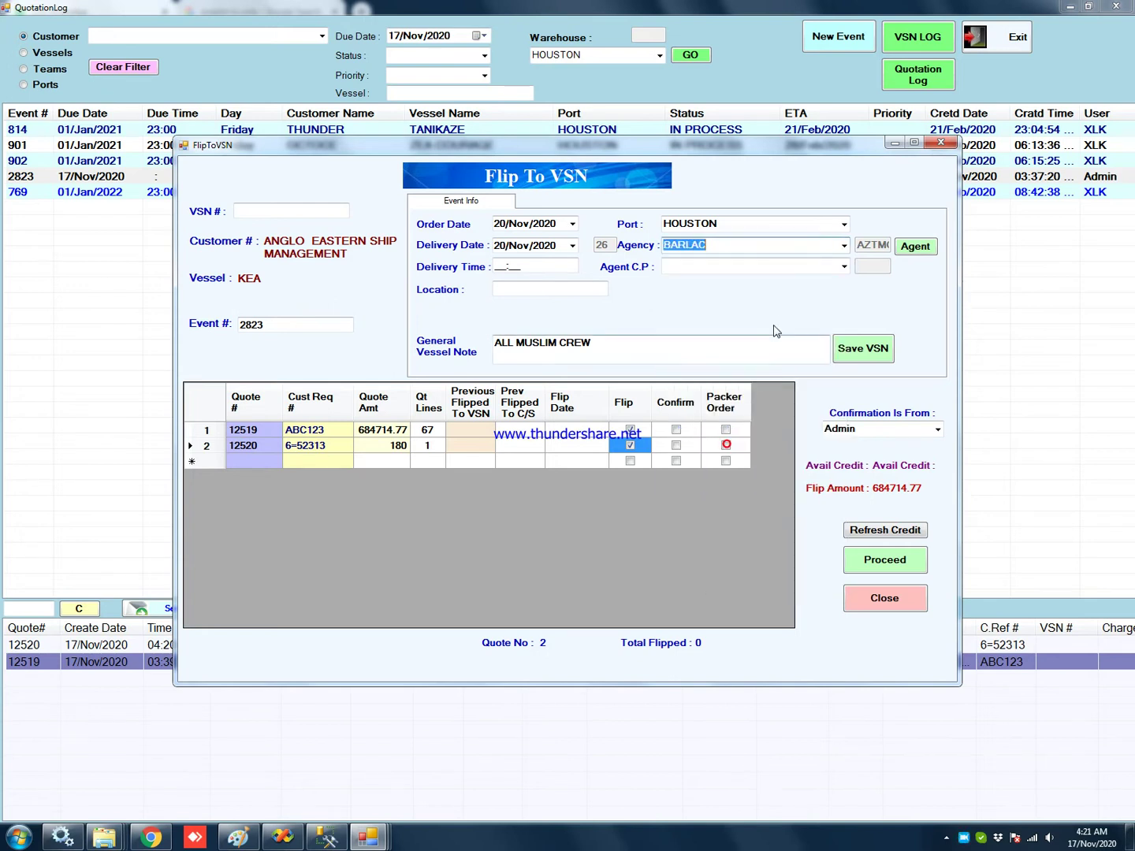
left_click(780, 266)
left_click(845, 266)
left_click(844, 266)
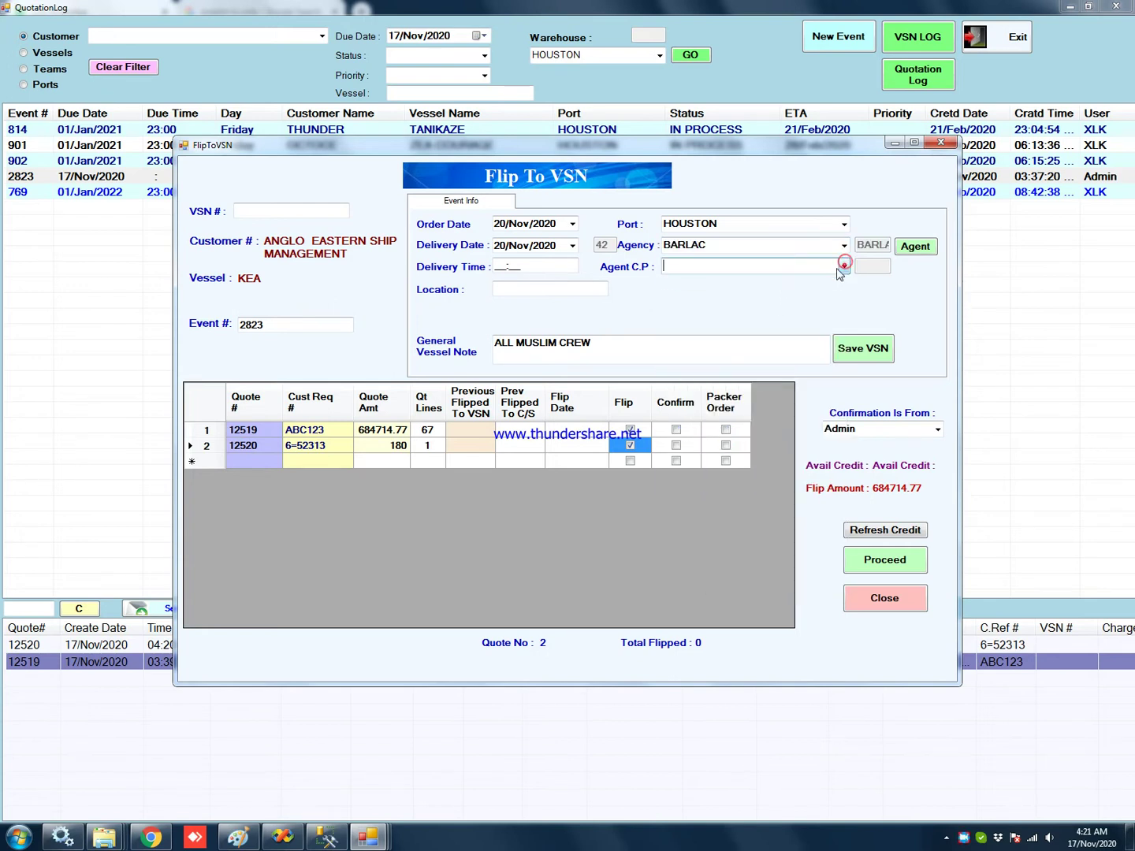
Step: Open the agent registration form to view its fields and close it without registering an agent
left_click(916, 246)
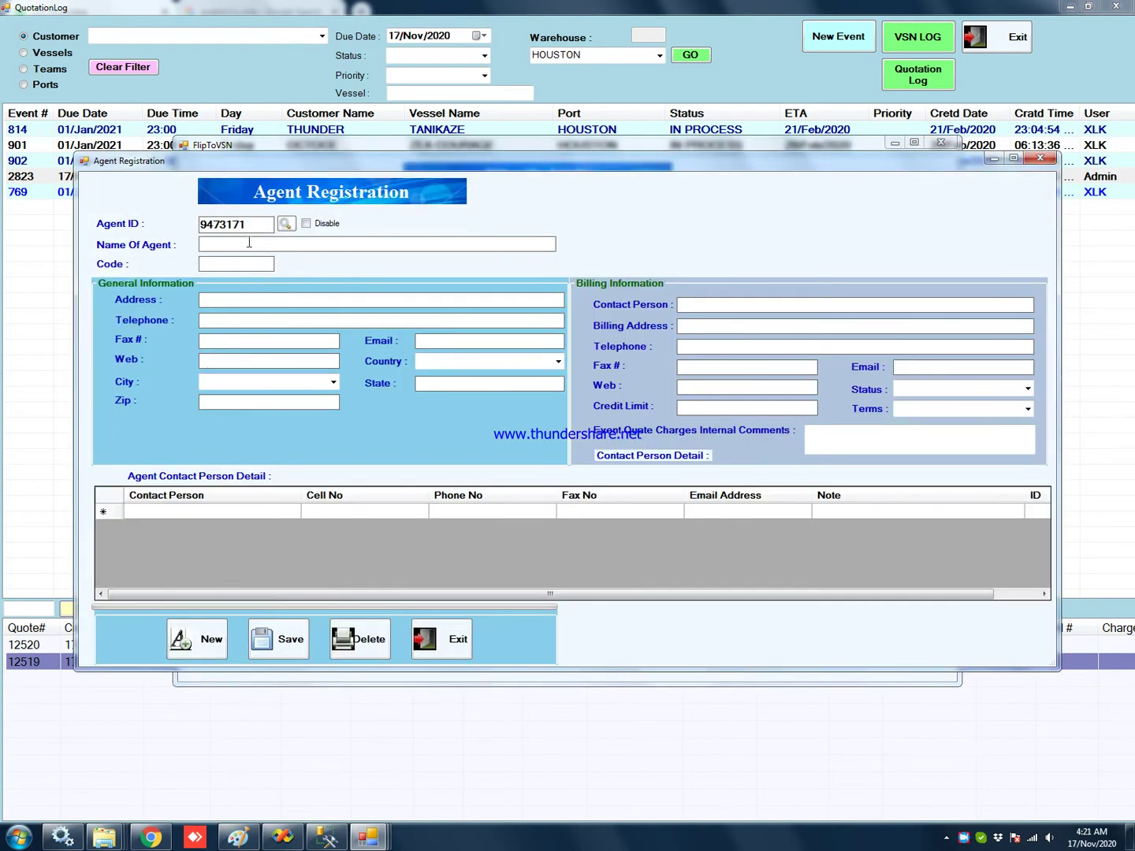
left_click(260, 224)
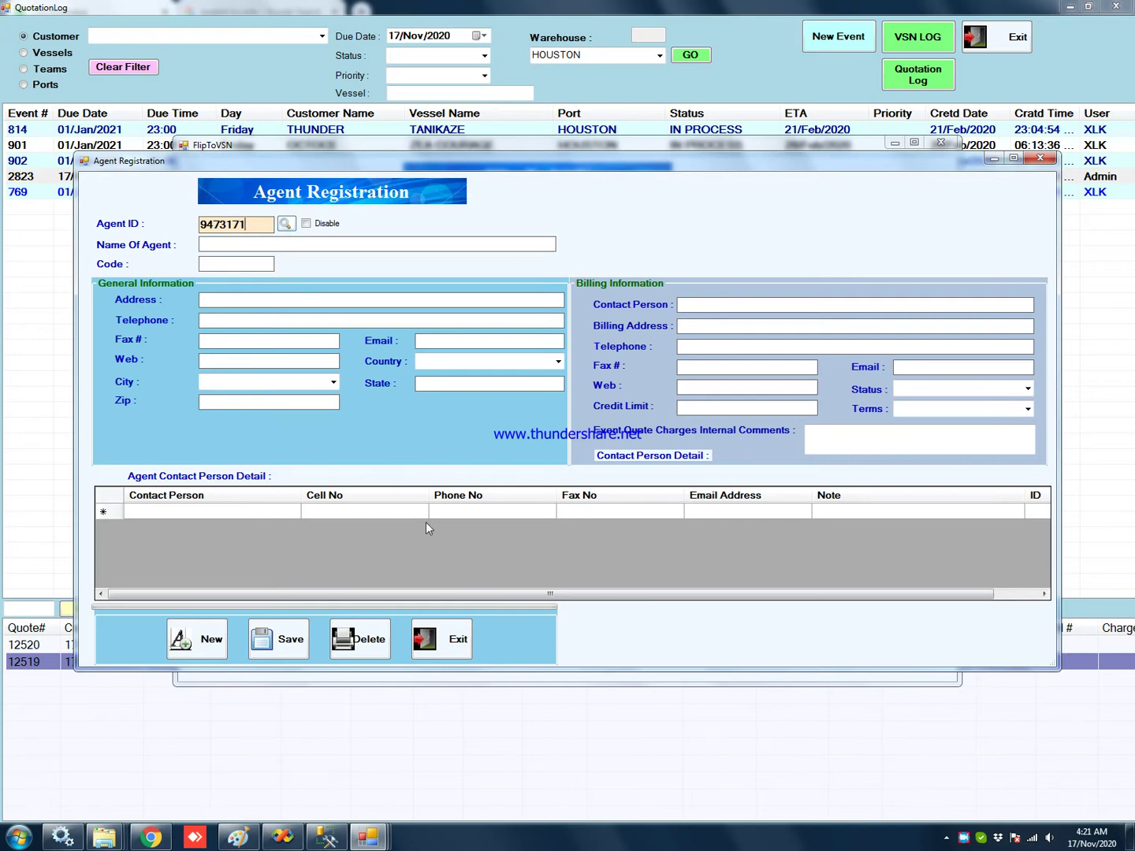
left_click(433, 637)
Step: Choose AGRTAM as the agency, enter location PORT and delivery time 10:00, and try to save the VSN details
left_click(844, 245)
left_click(733, 375)
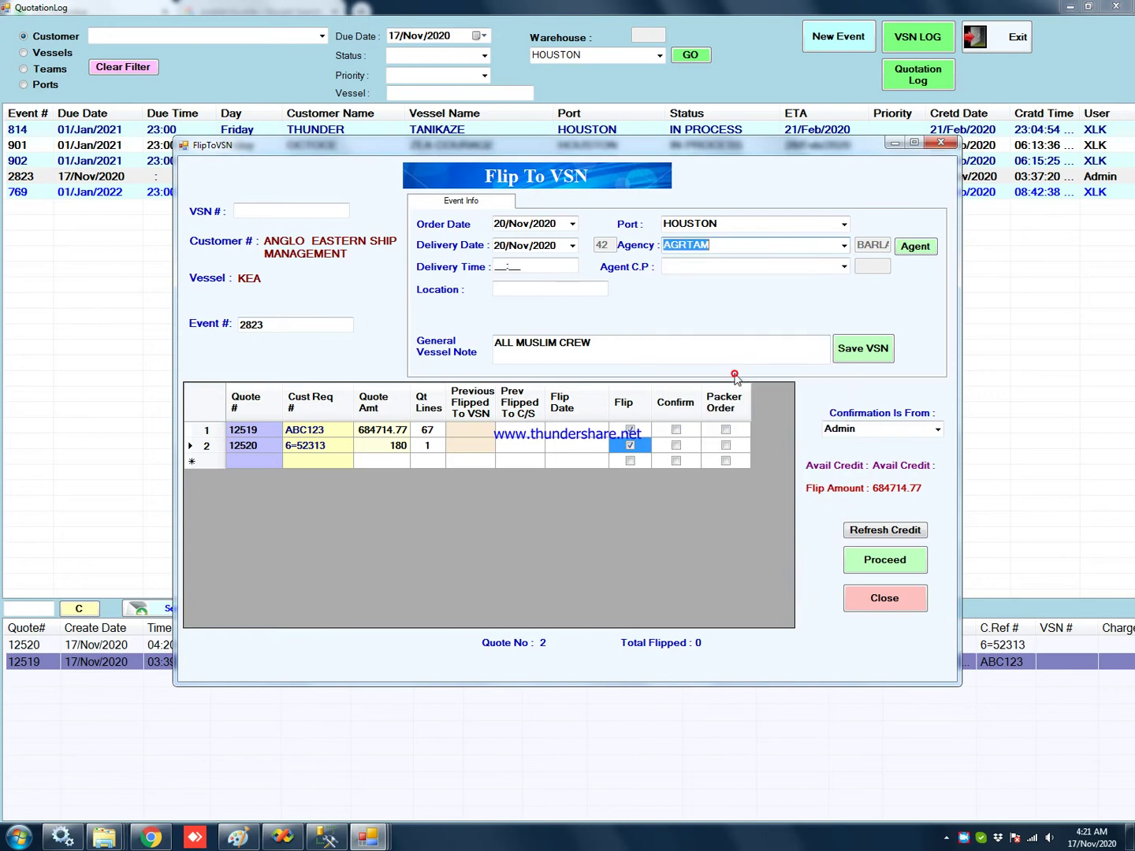
left_click(526, 292)
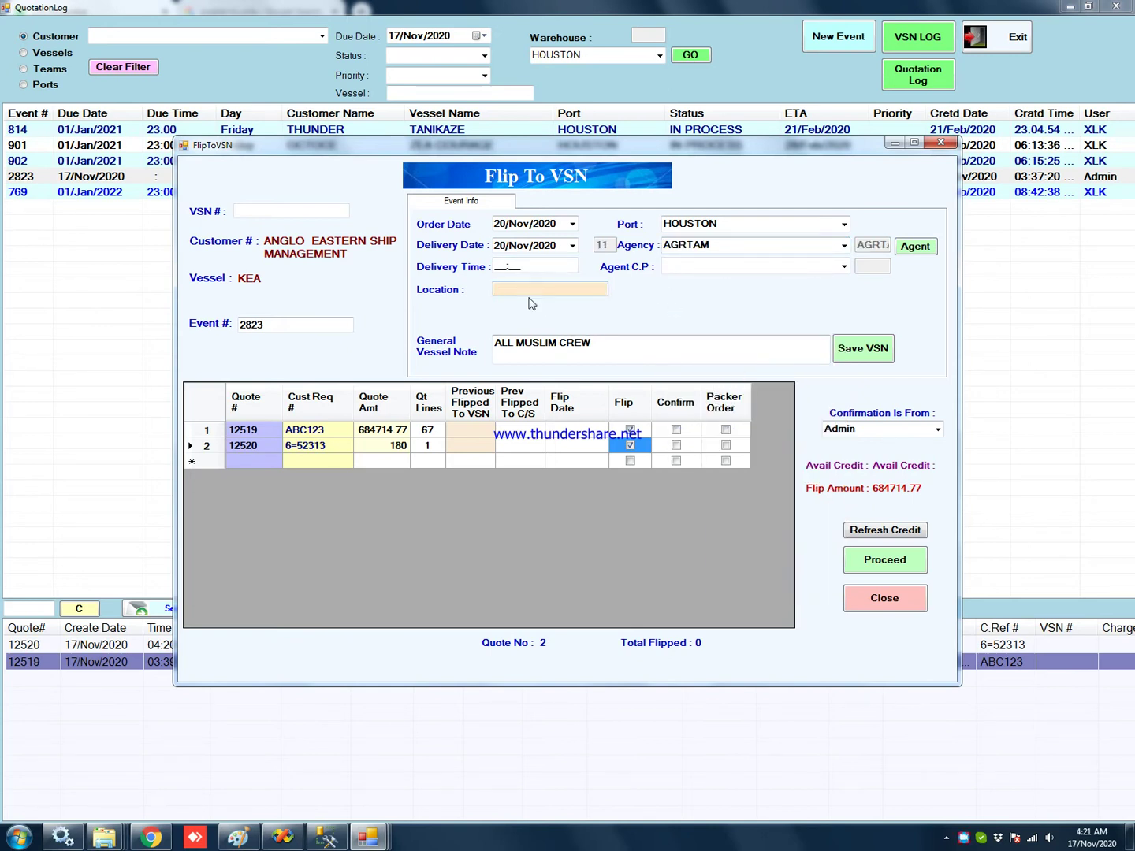
type("port")
left_click(528, 266)
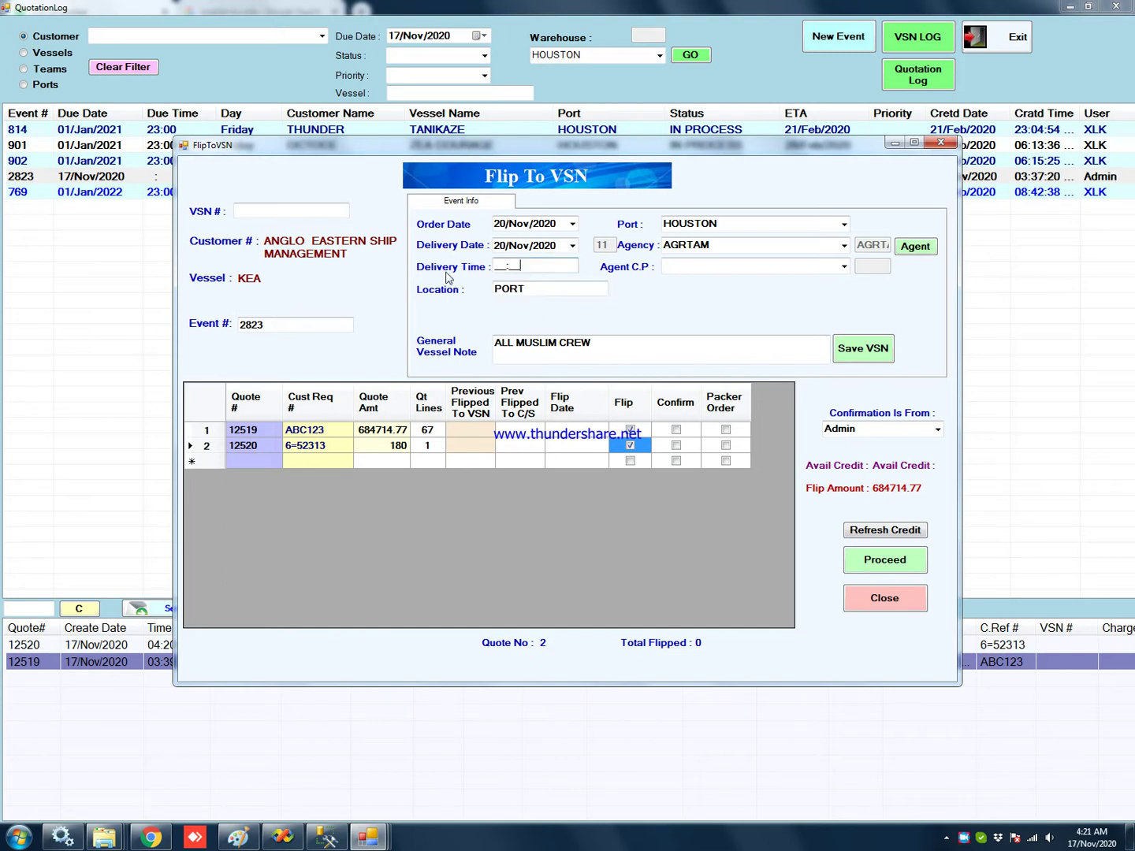
type("10:00")
left_click(617, 342)
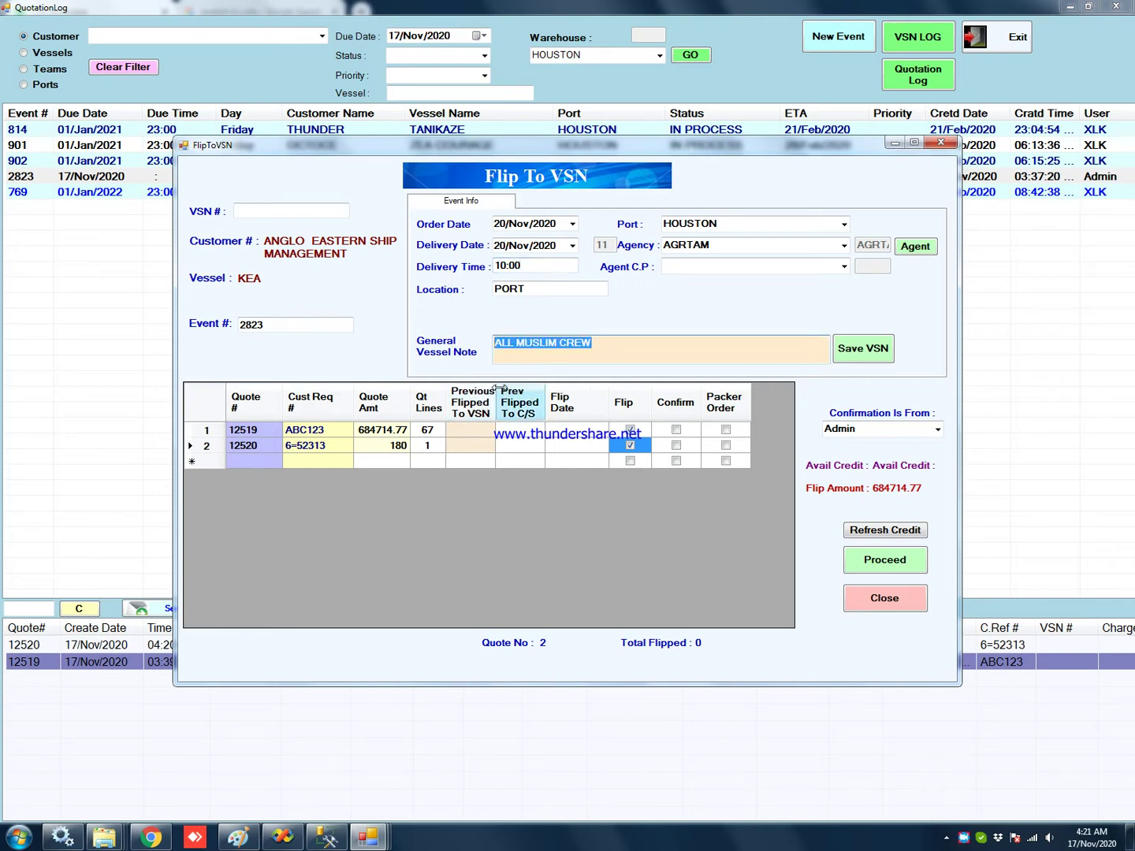
left_click(871, 356)
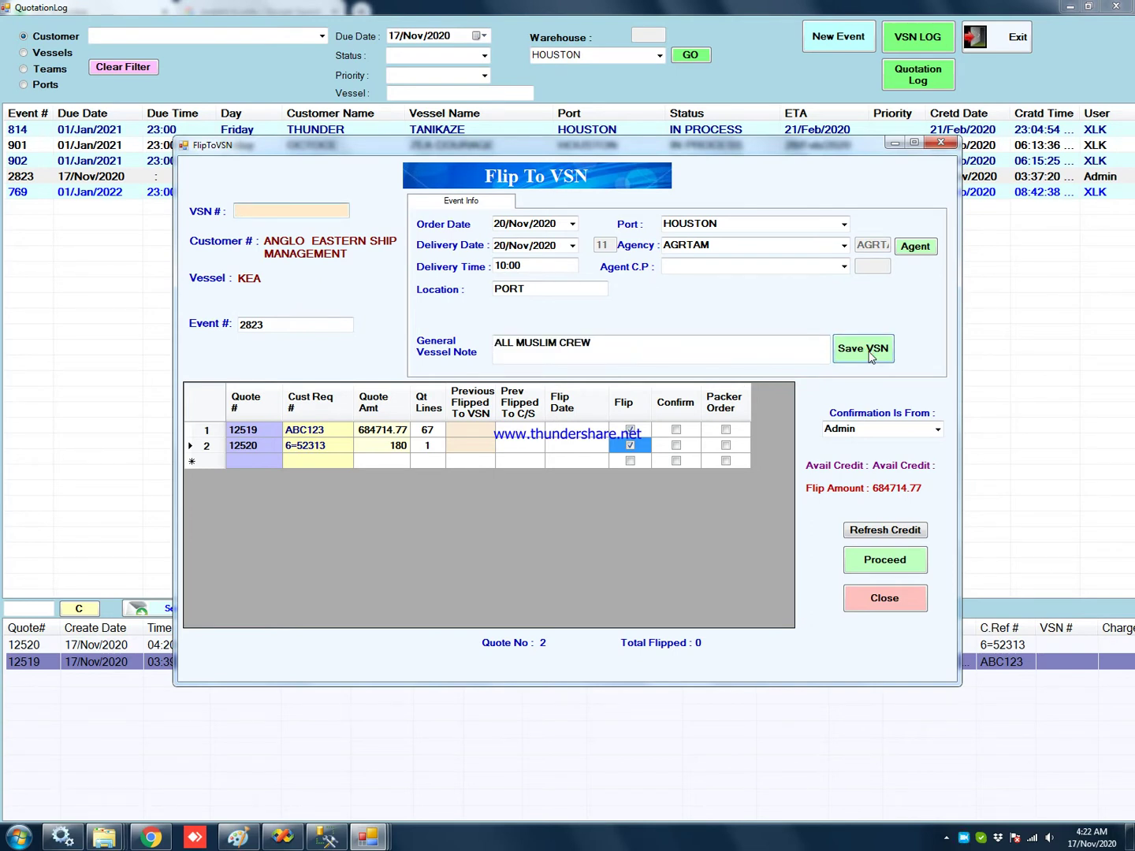
left_click(741, 350)
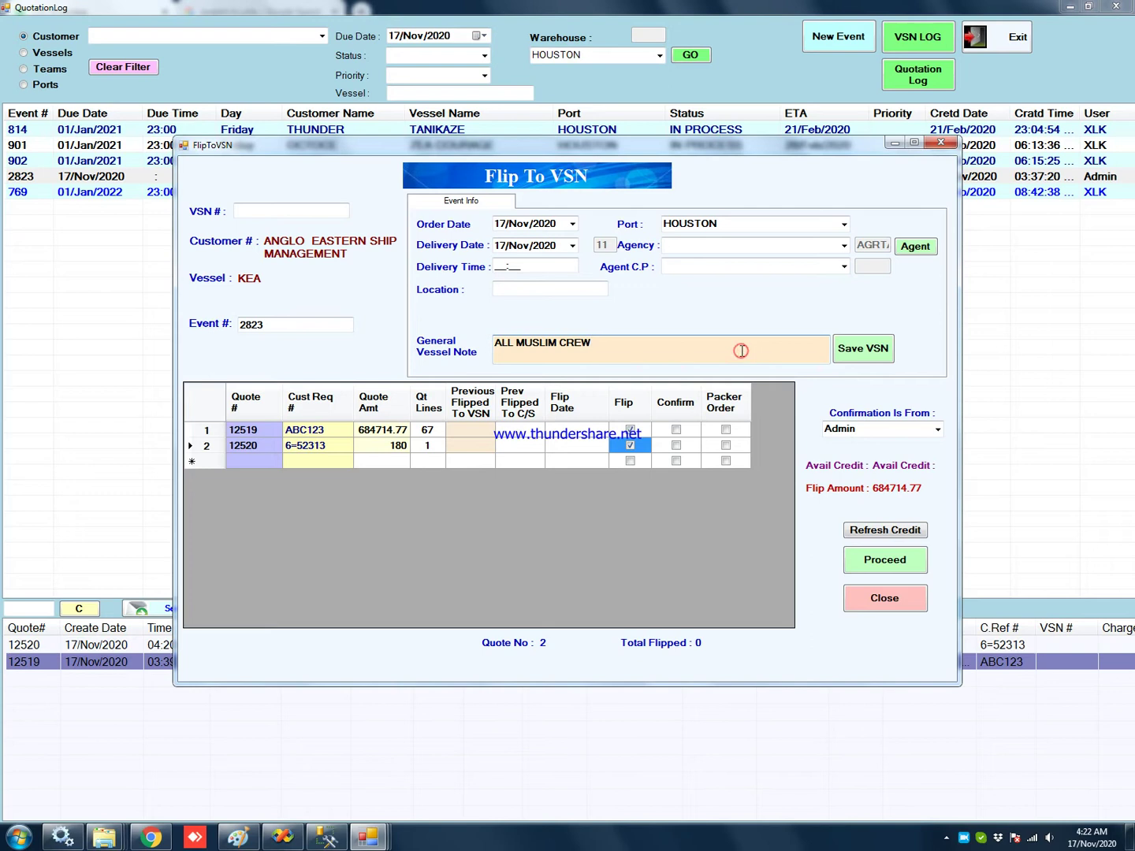
Step: Set the order and delivery dates to 20/Nov/2020, choose agency AMBMIA and proceed with flipping the marked quotes
left_click(503, 224)
type("20")
key("Tab")
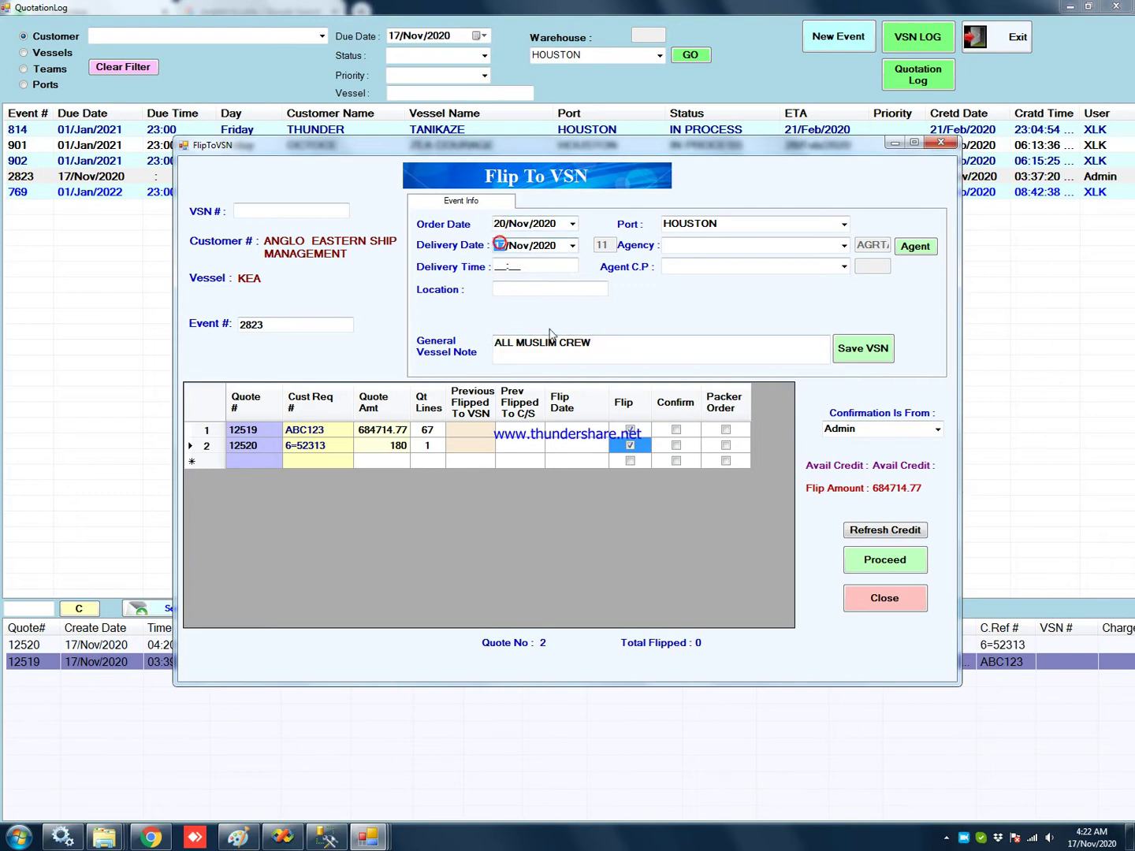
left_click(844, 244)
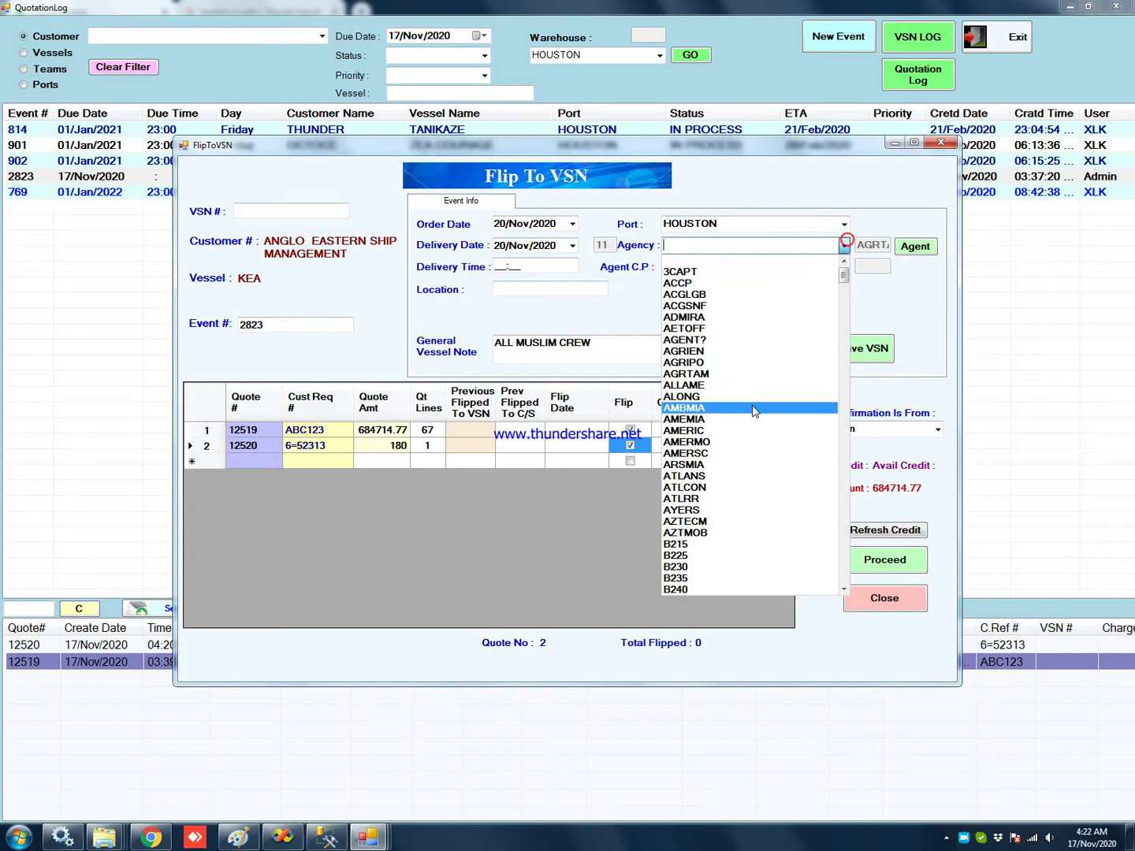
left_click(750, 405)
left_click(874, 564)
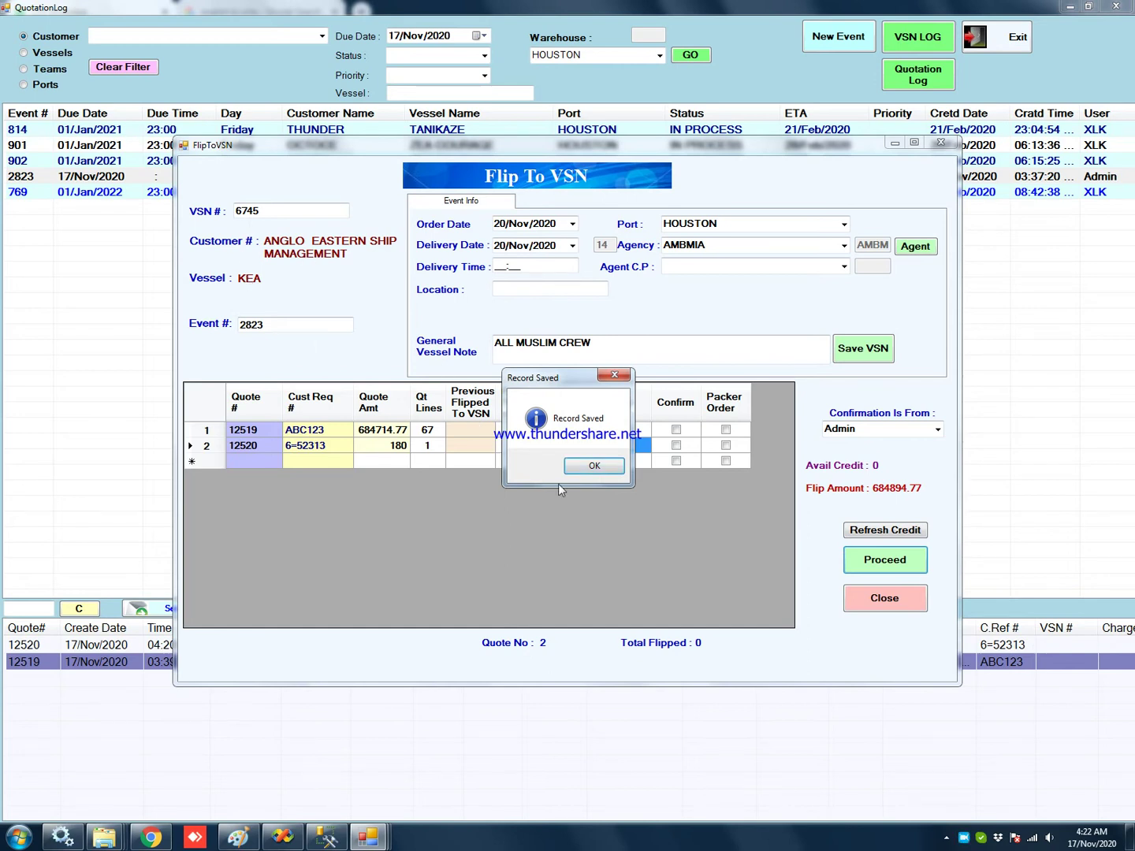
left_click(587, 466)
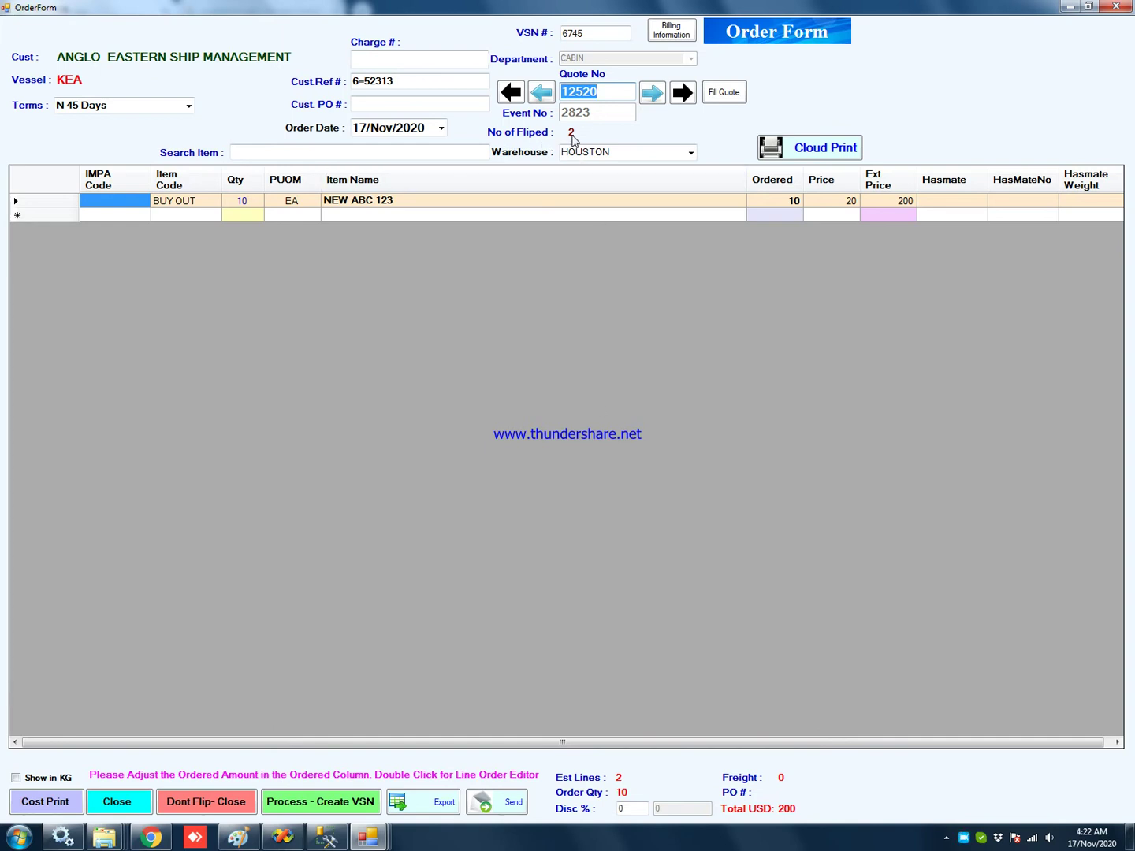
Step: Check the BONDED quote's order lines, return to the CABIN quote and process the order form to create the VSN
left_click(549, 93)
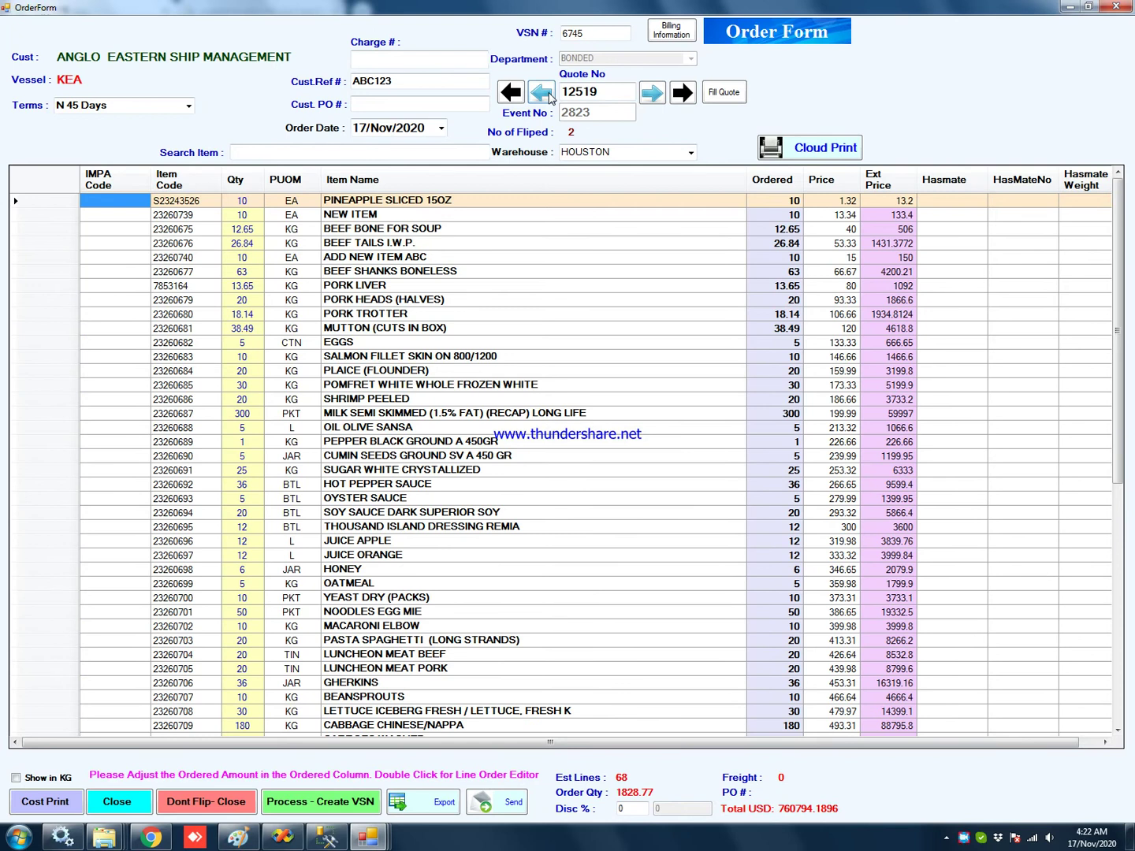
left_click(652, 93)
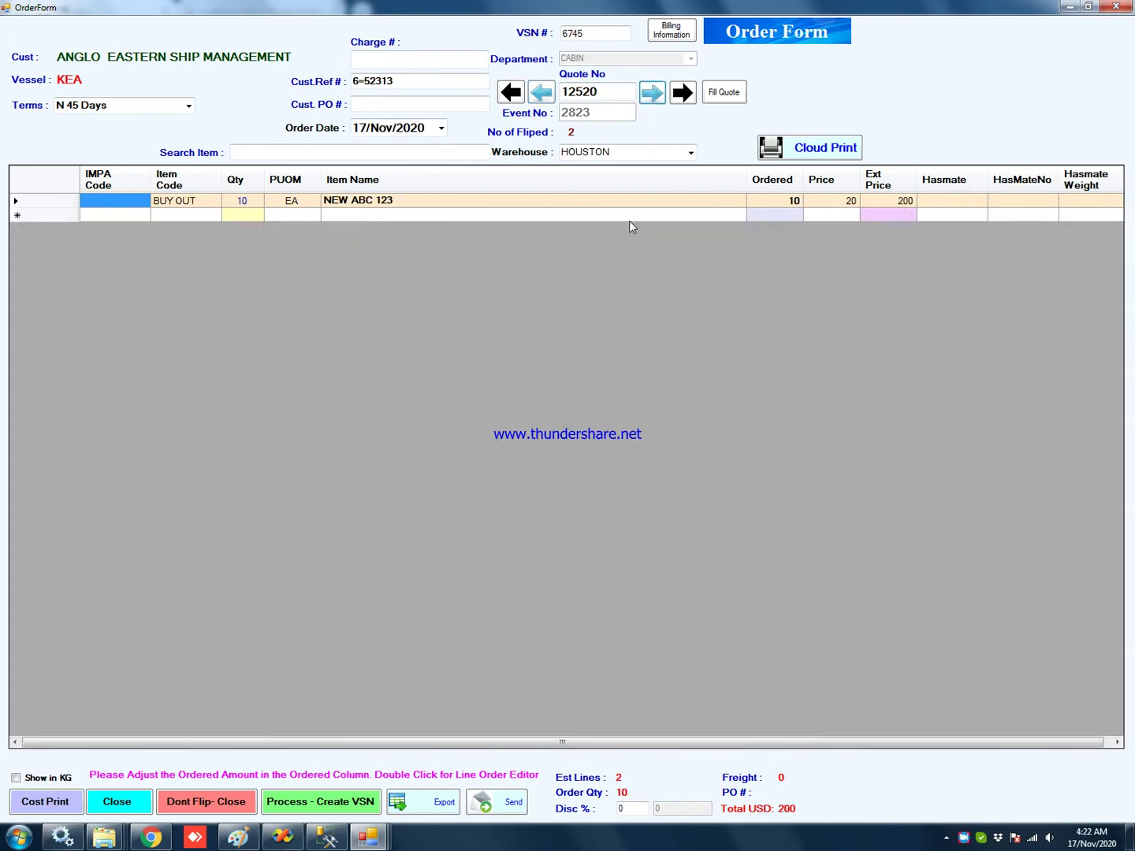
left_click(289, 803)
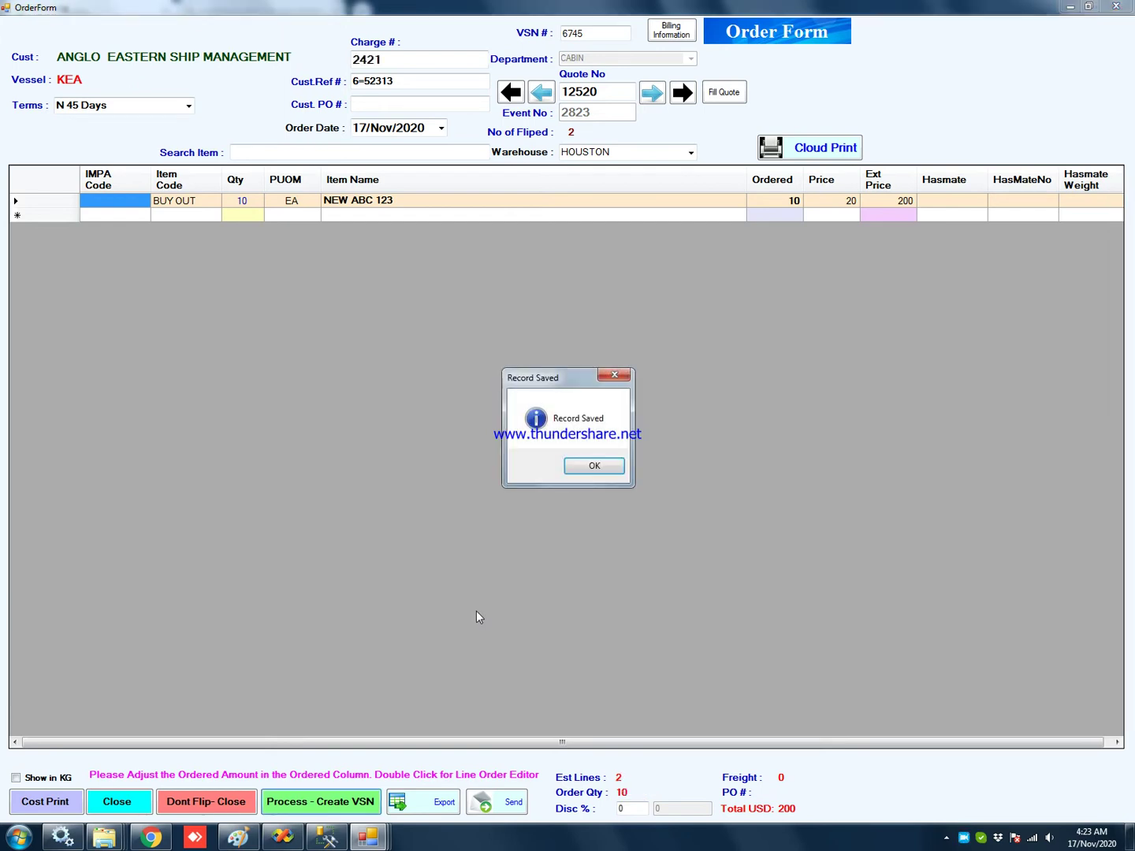
left_click(593, 464)
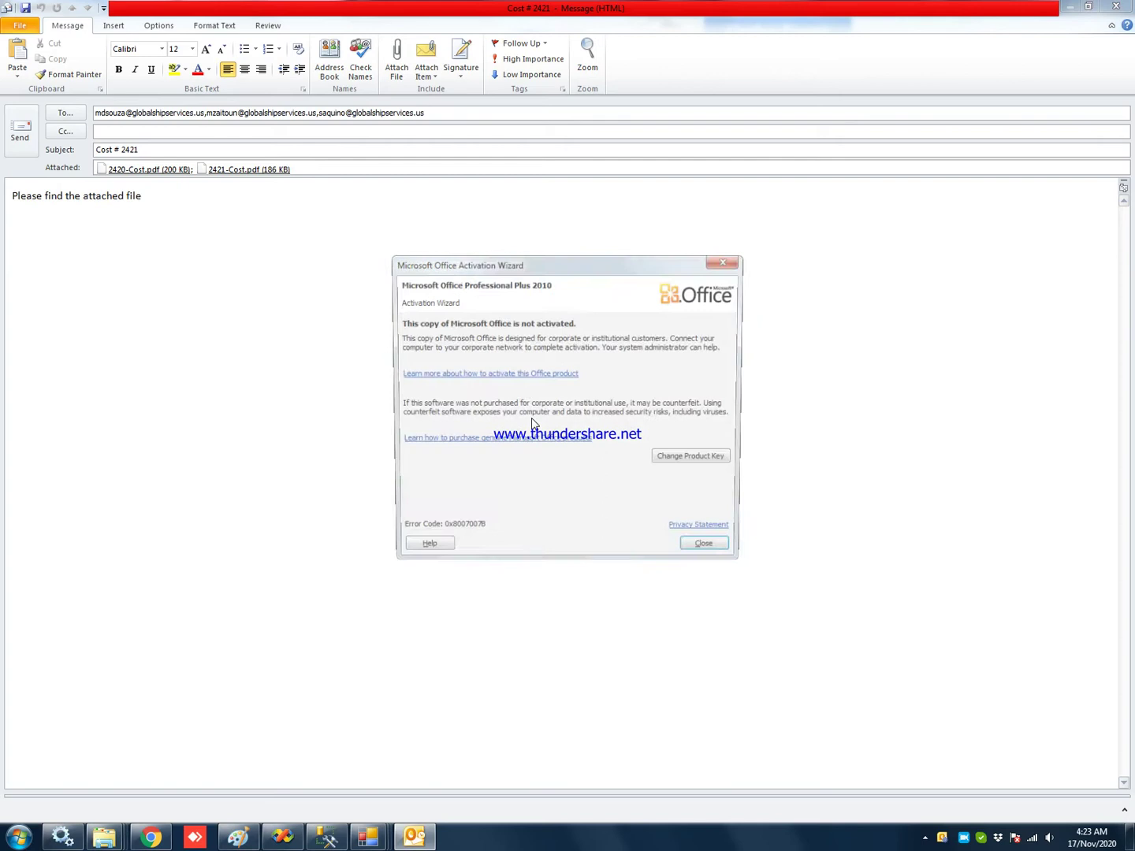
Step: Dismiss the Office activation notice and close the drafted cost e-mail without saving changes
left_click(713, 551)
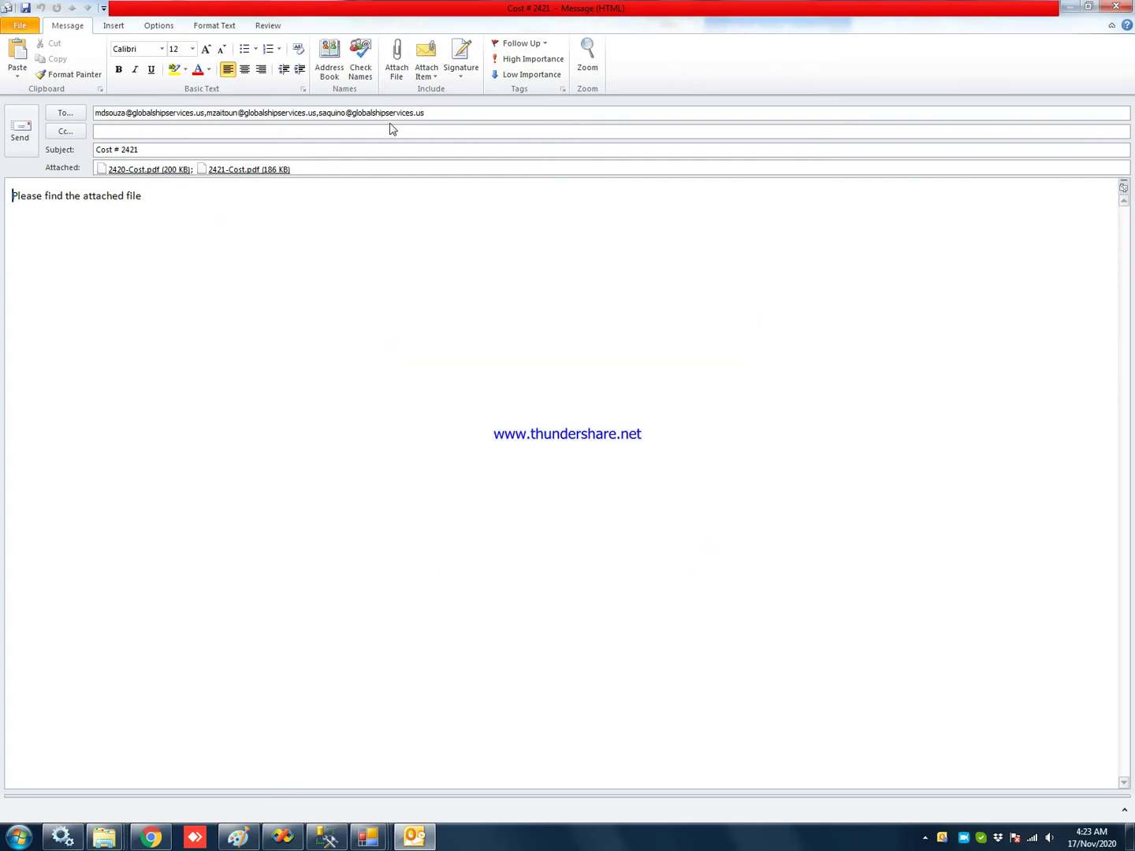
left_click_drag(436, 112, 93, 112)
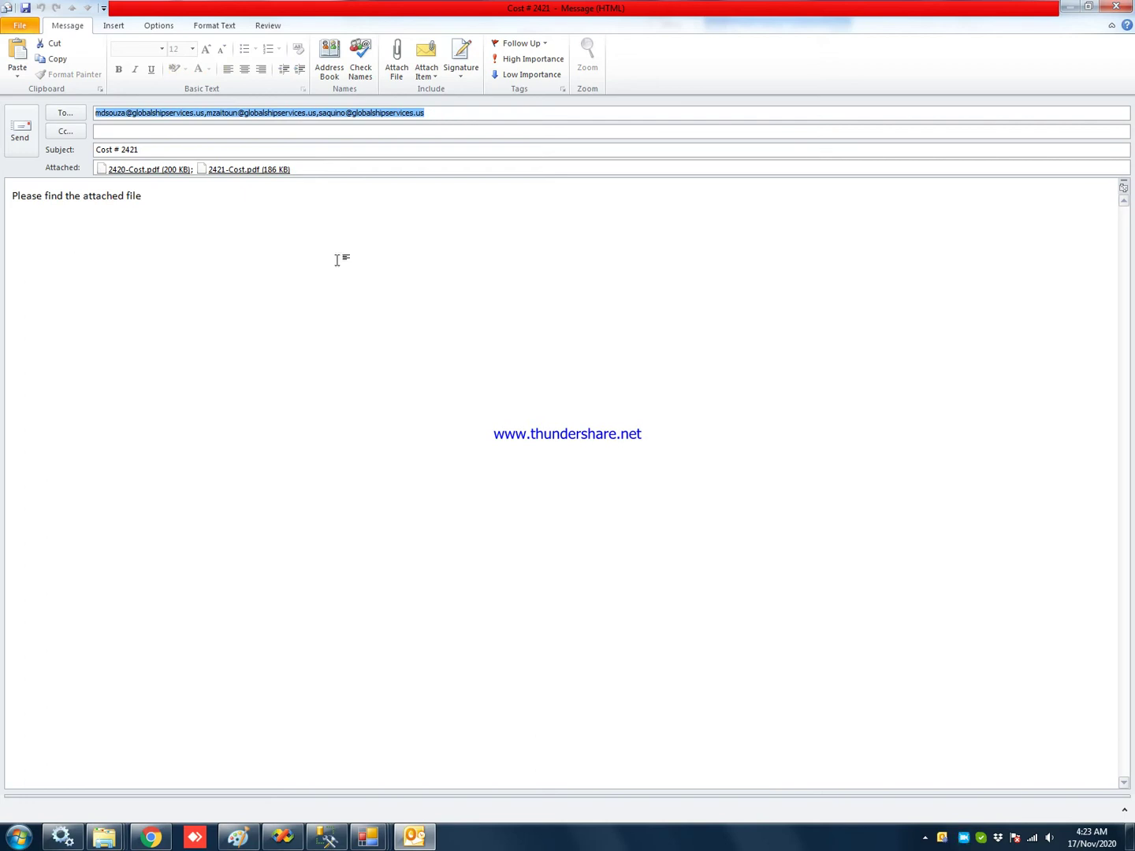
left_click(1115, 6)
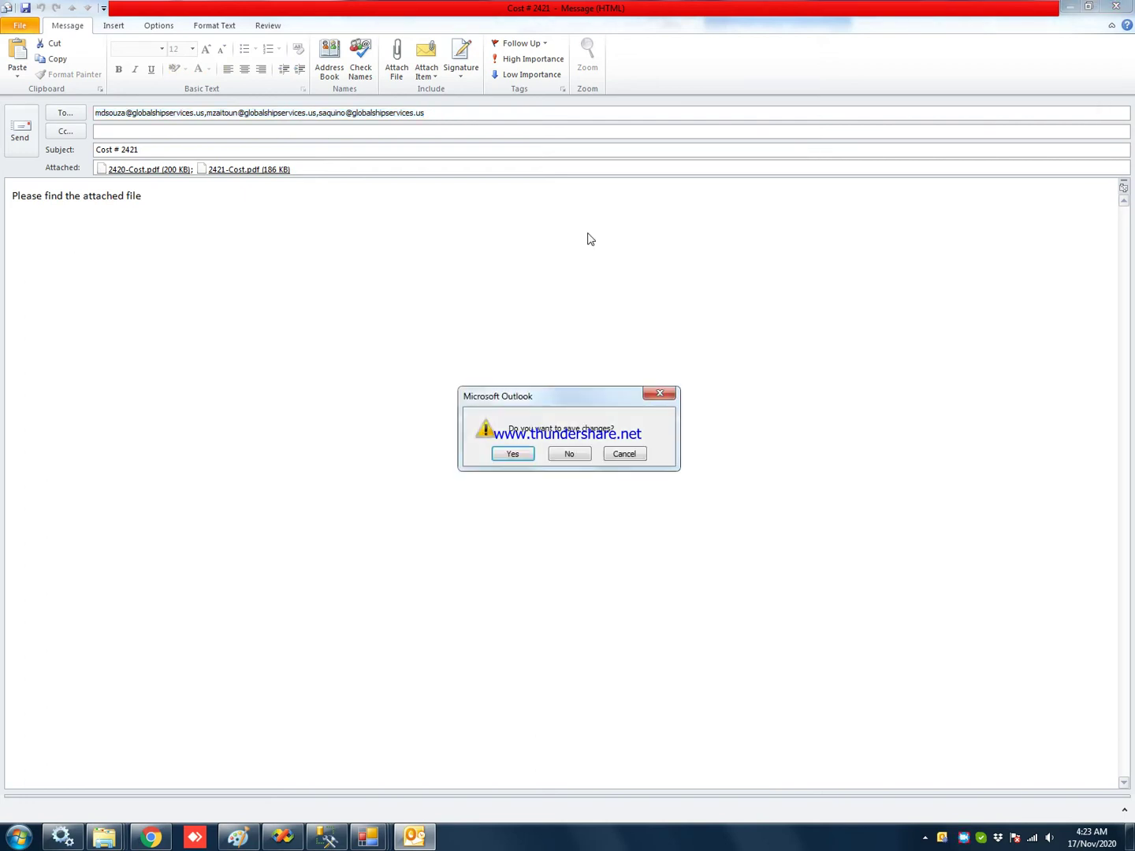
left_click(569, 454)
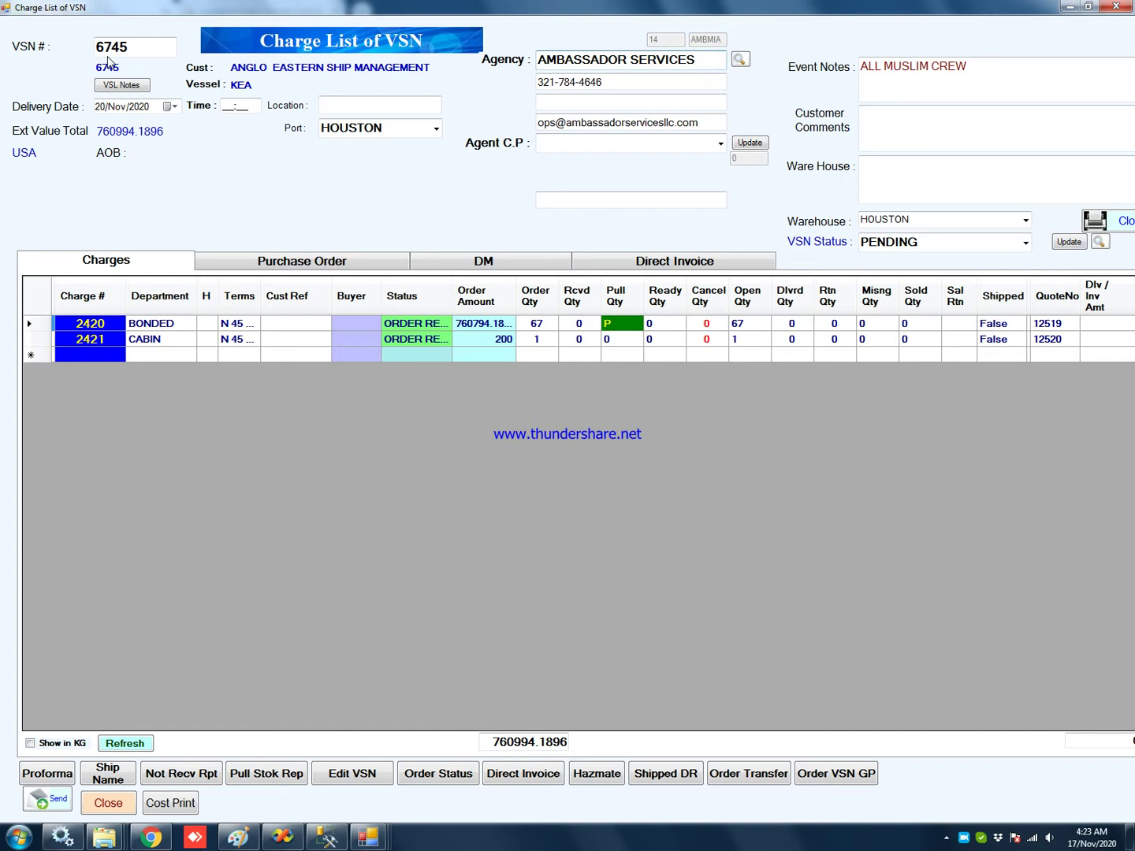
Step: Compare the BONDED and CABIN charges in the VSN's charge list and open the CABIN charge
left_click(145, 323)
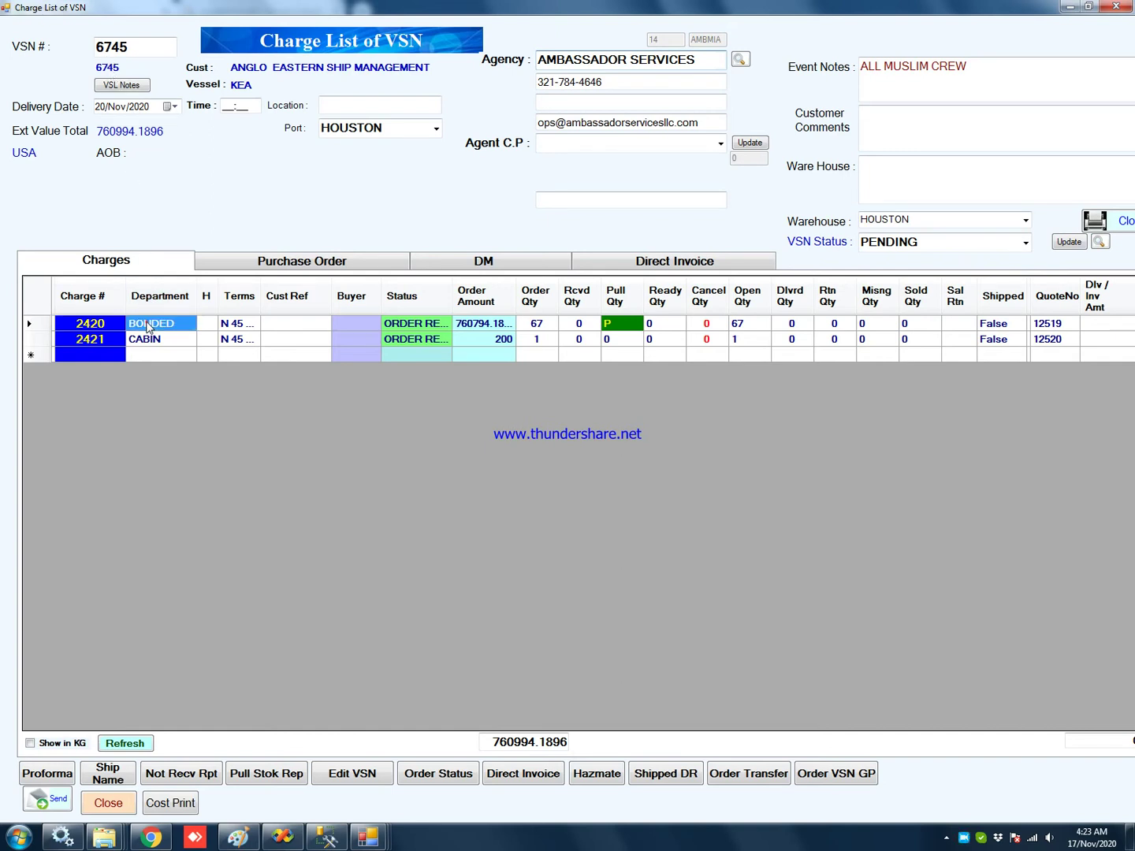
left_click(146, 339)
left_click(146, 323)
left_click(150, 339)
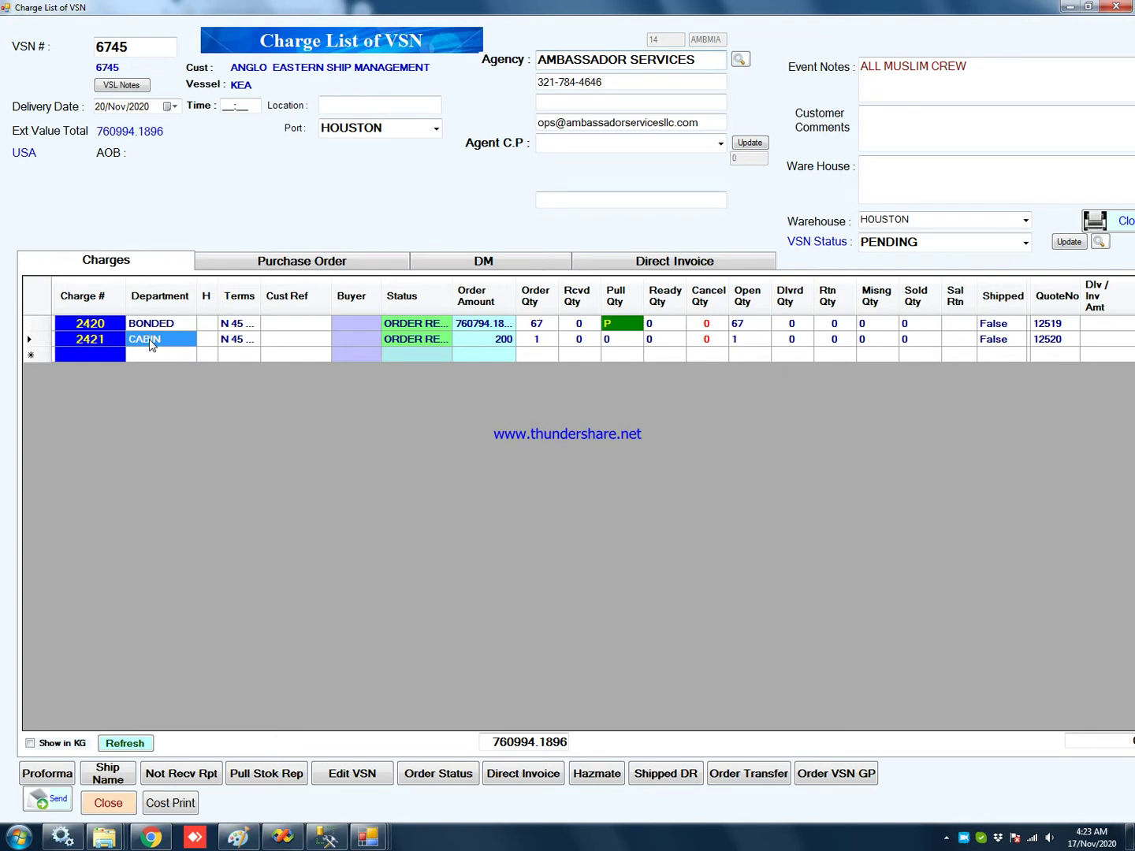
left_click(155, 323)
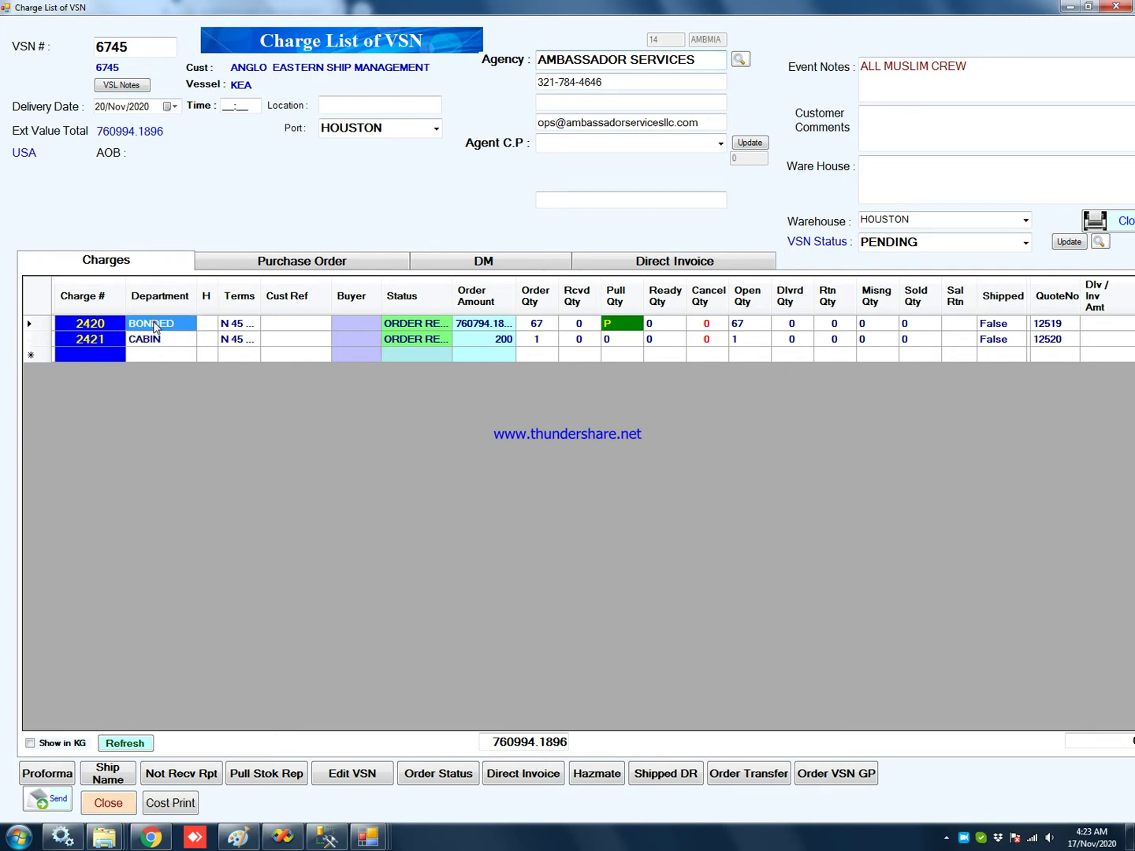
left_click(100, 326)
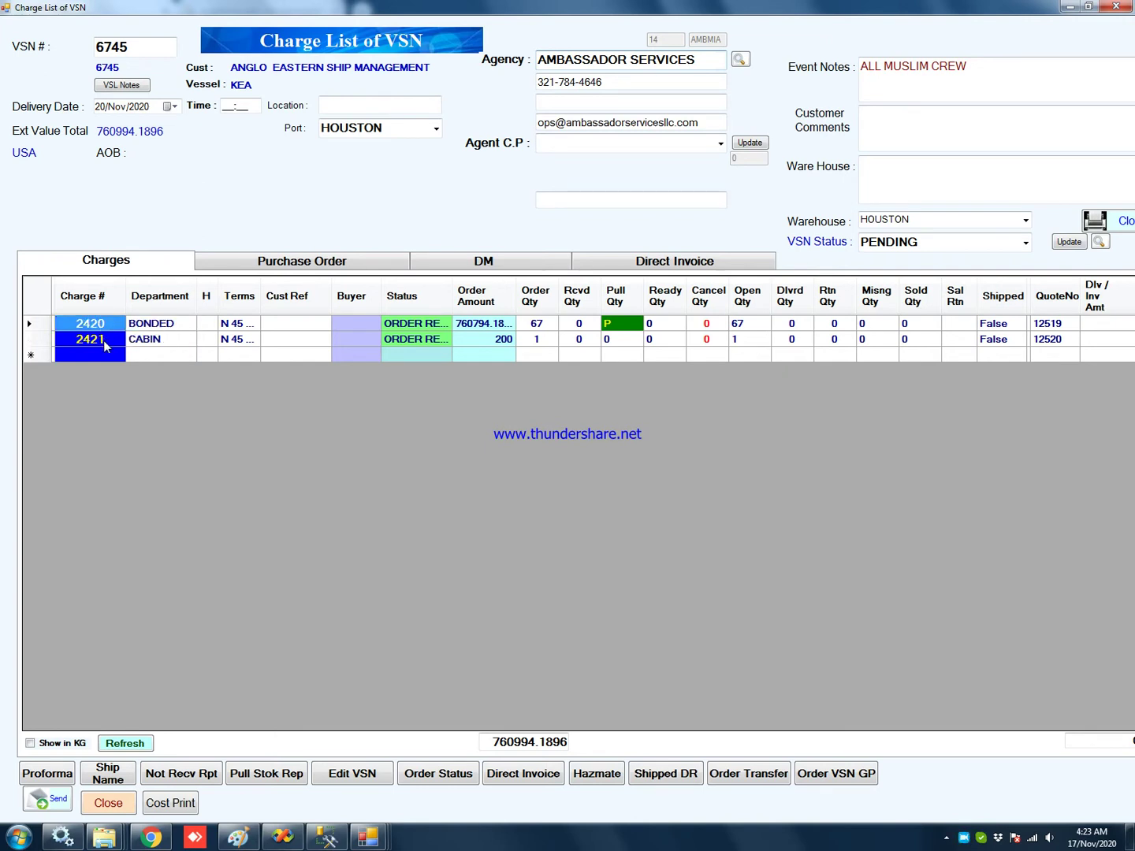
left_click(103, 340)
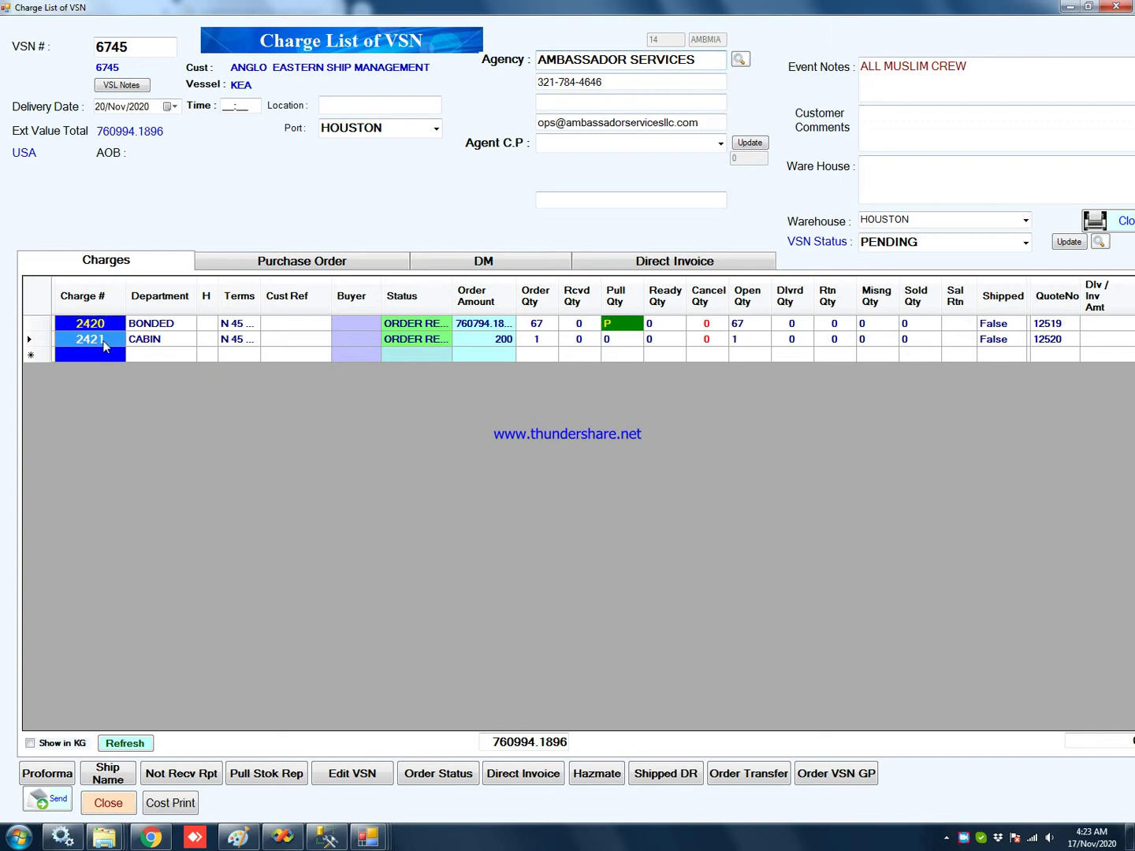
double_click(103, 342)
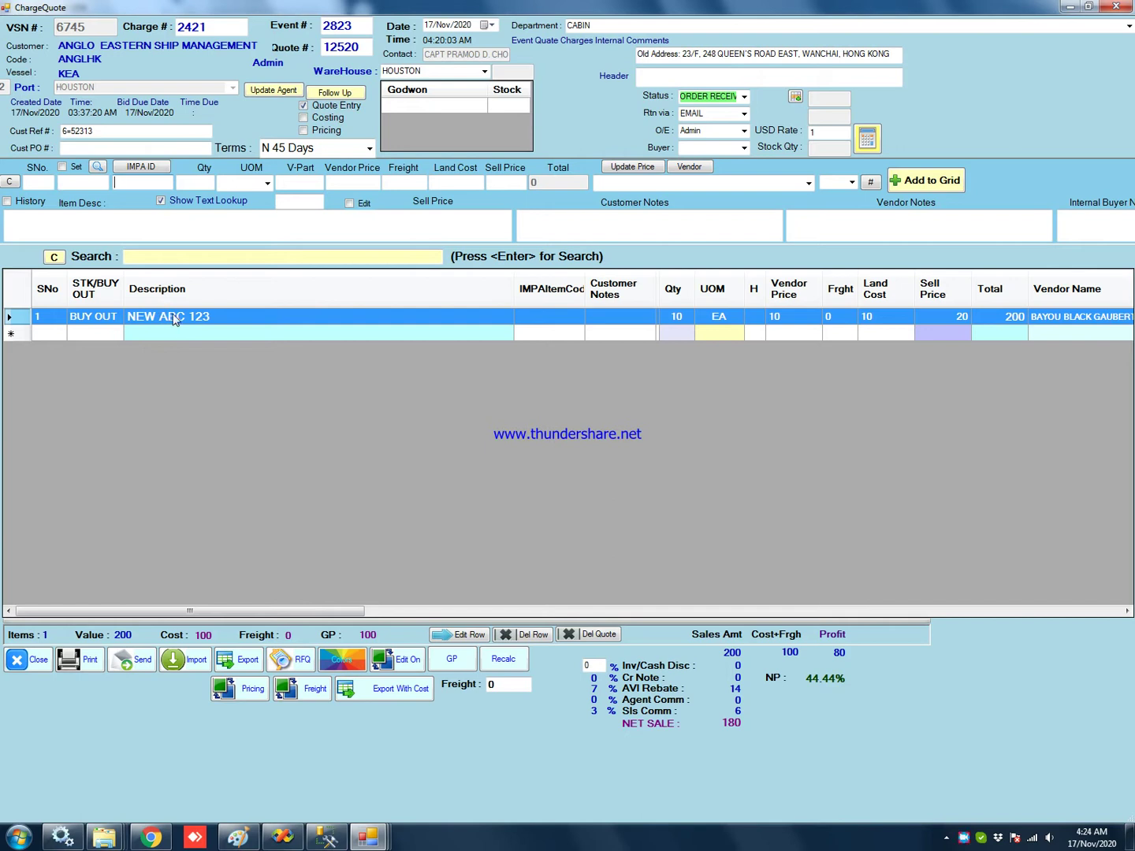
Step: Look up "apple" and add 10 CS of JUICE APPLE 12/33.8OZ - TETRAPACK from stock to the CABIN charge
left_click(165, 228)
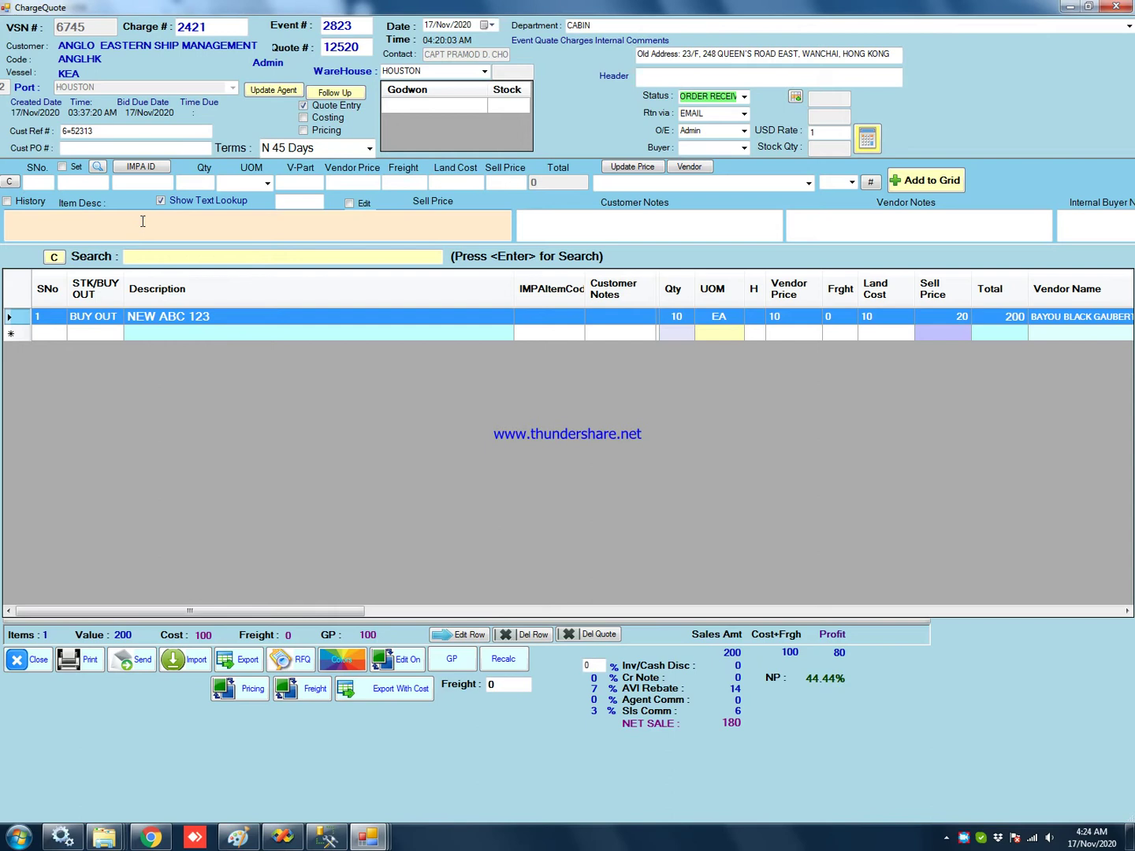
type("le")
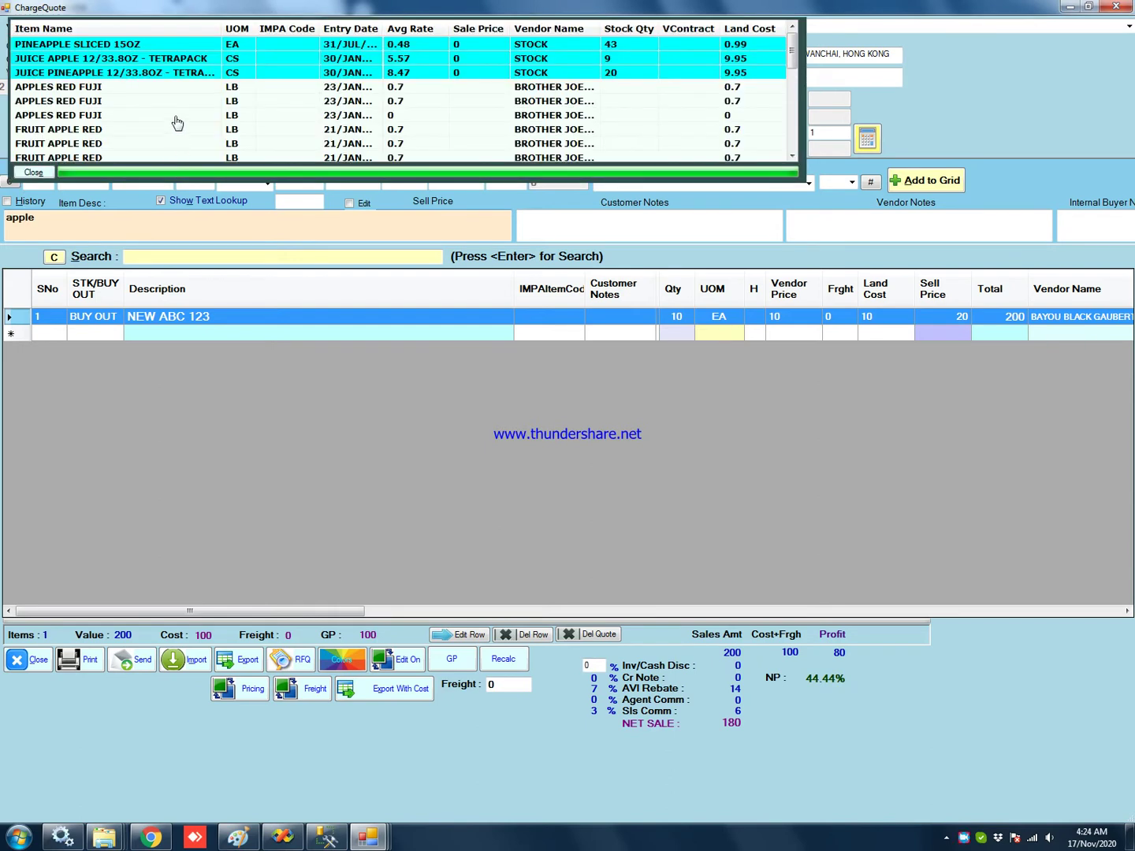
double_click(163, 62)
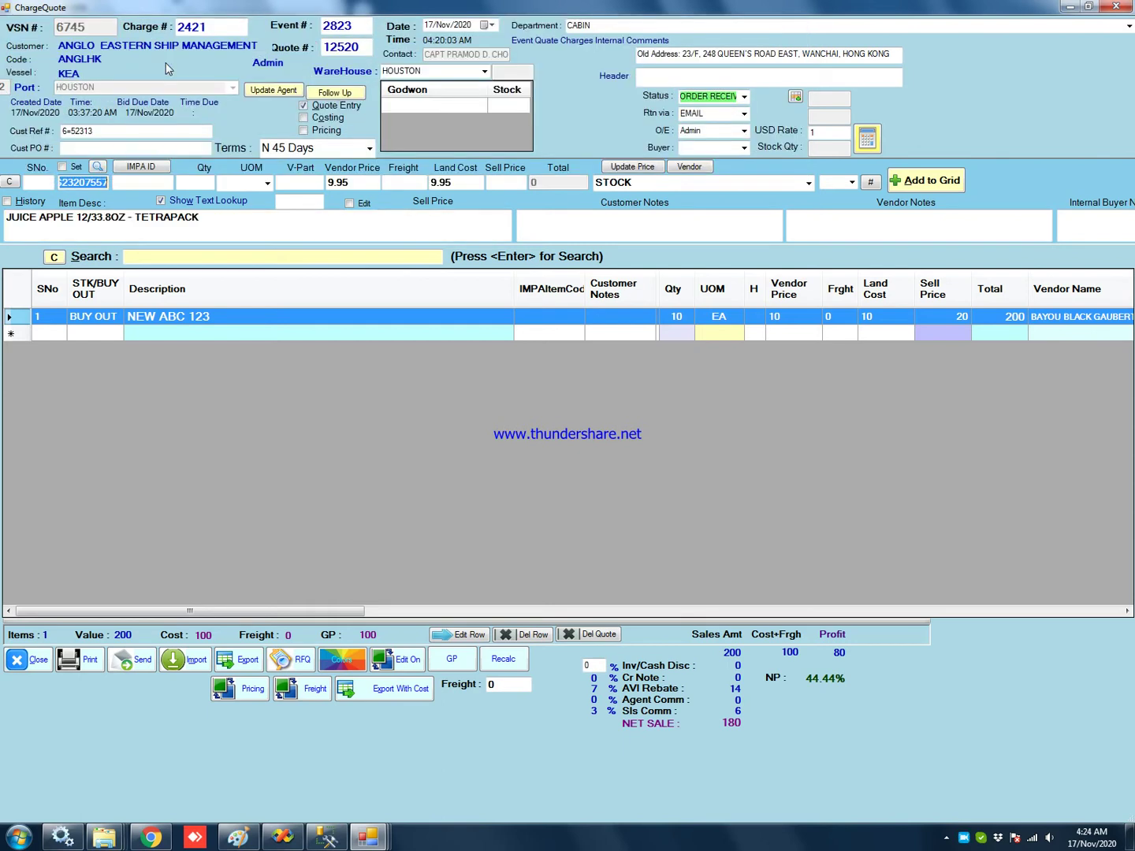
left_click(197, 182)
type("10")
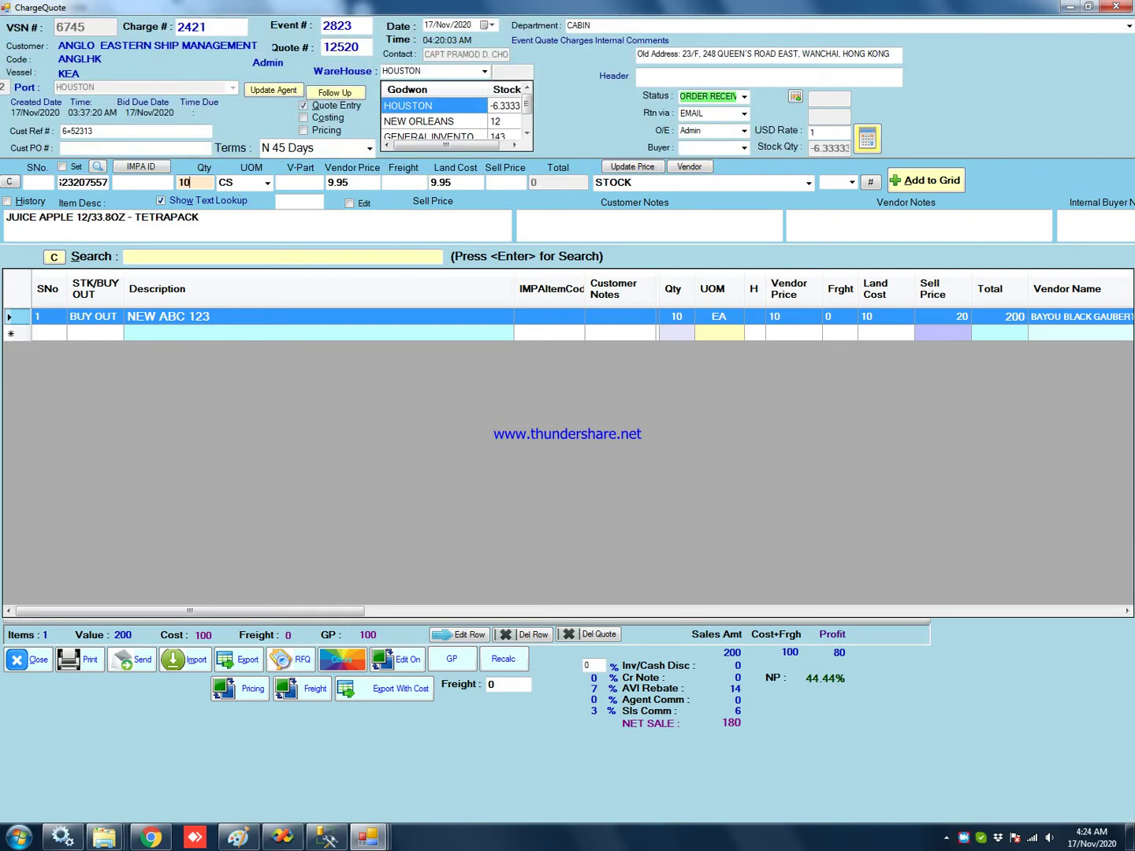
left_click(927, 176)
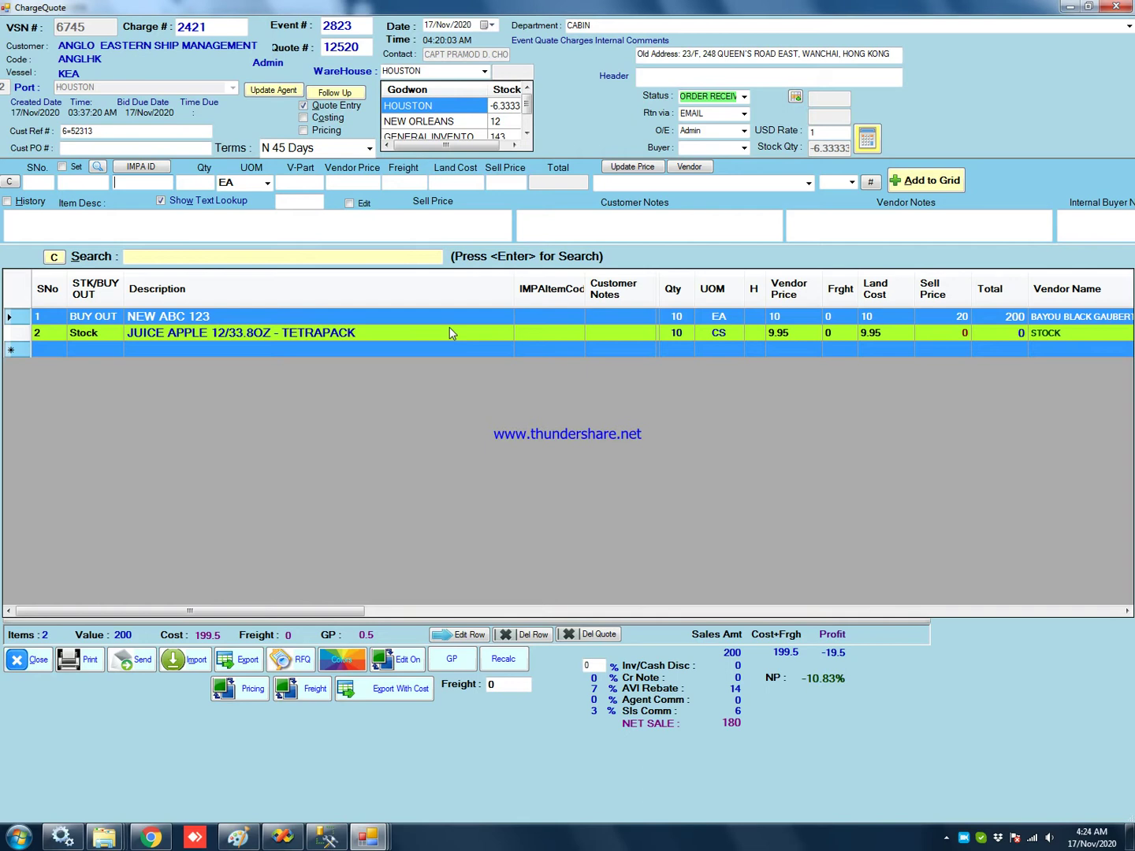
Step: Set the apple juice line's sell price to 15 and close the CABIN charge
left_click(449, 329)
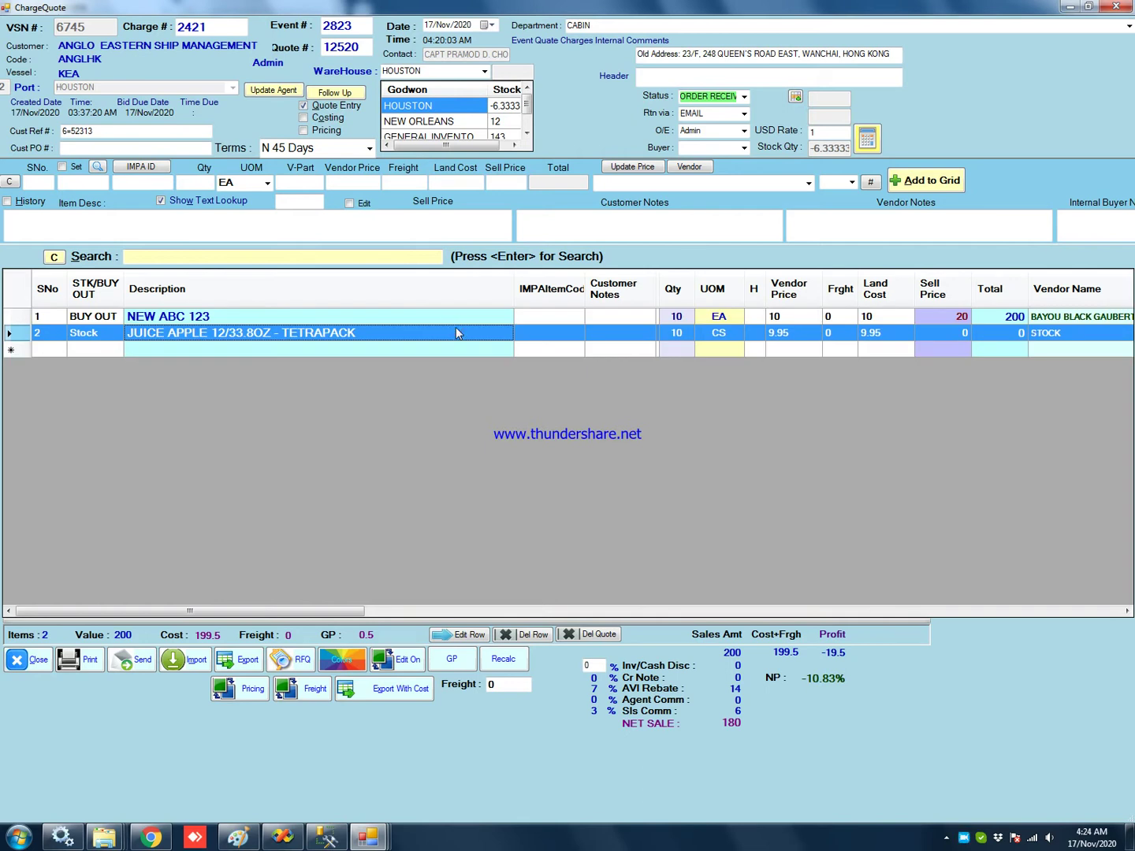
double_click(456, 330)
left_click(500, 181)
type("15")
left_click(914, 181)
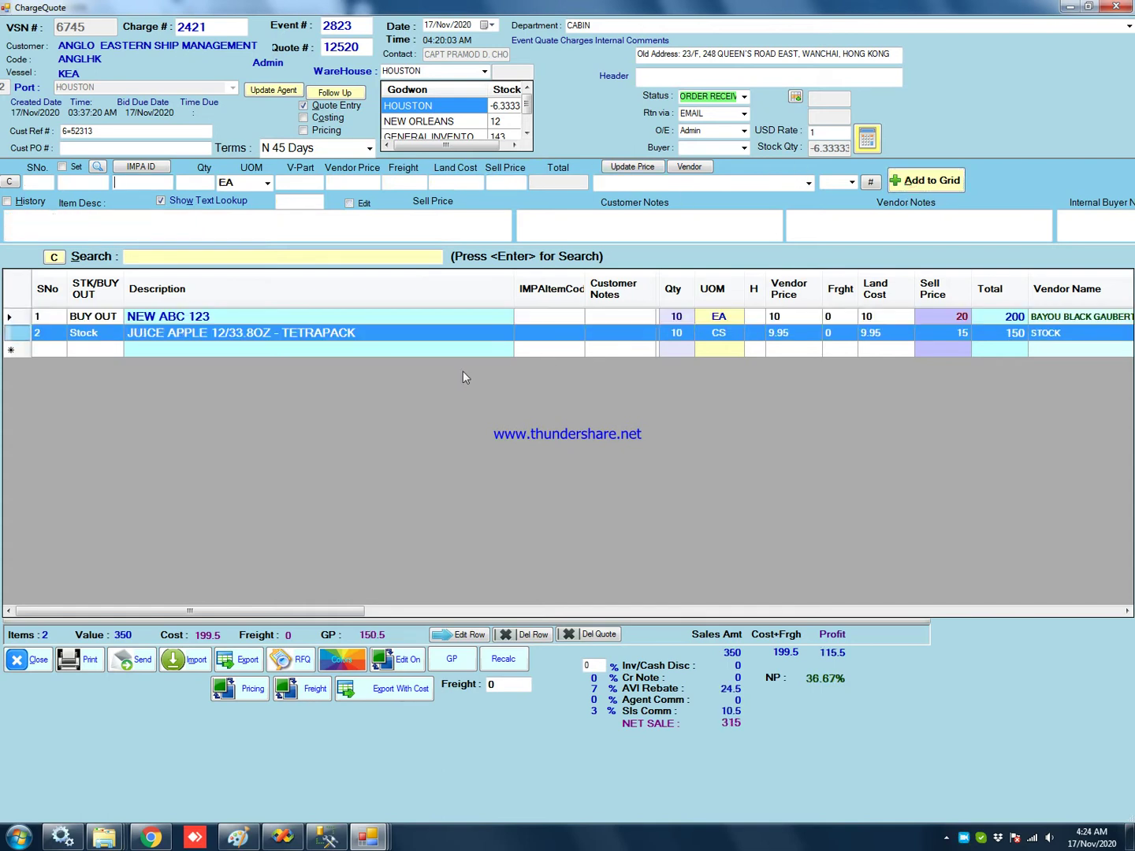
left_click(33, 662)
left_click(539, 470)
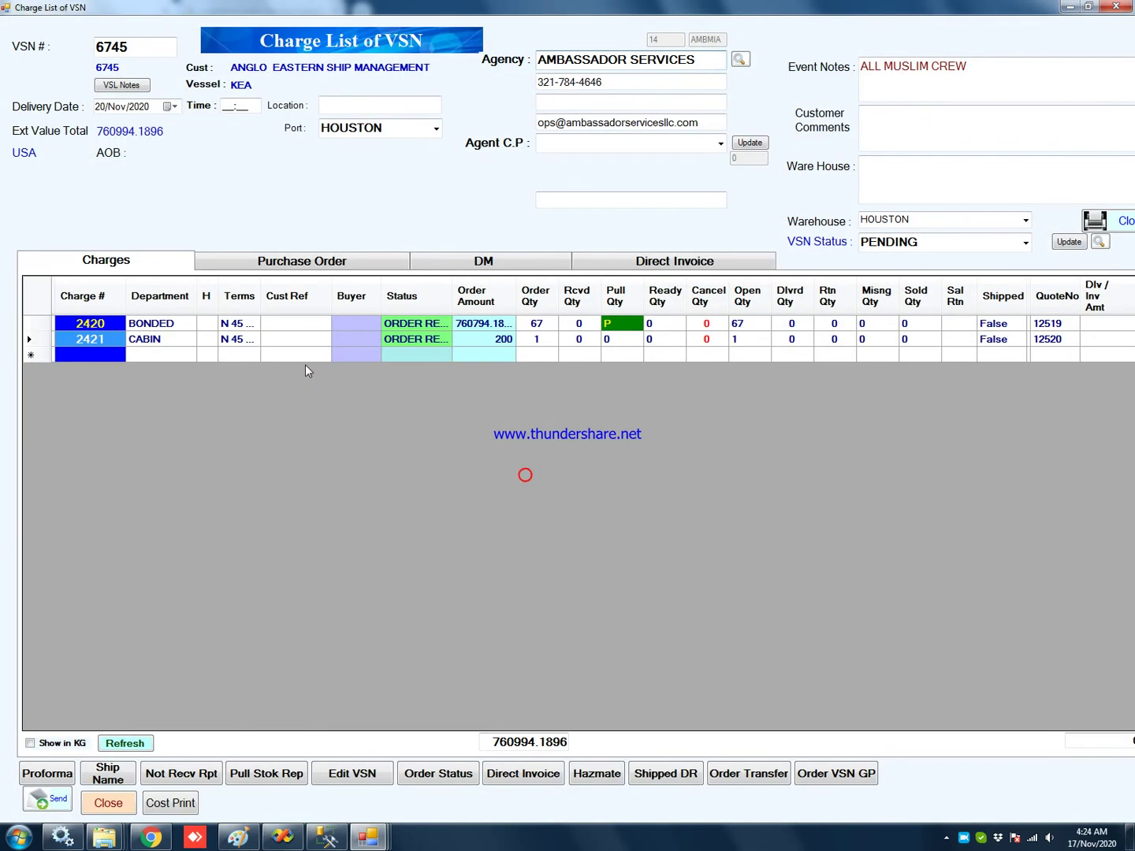
Step: Compare the pull quantities of the BONDED and CABIN charges and check the VSN's purchase order list
left_click(620, 325)
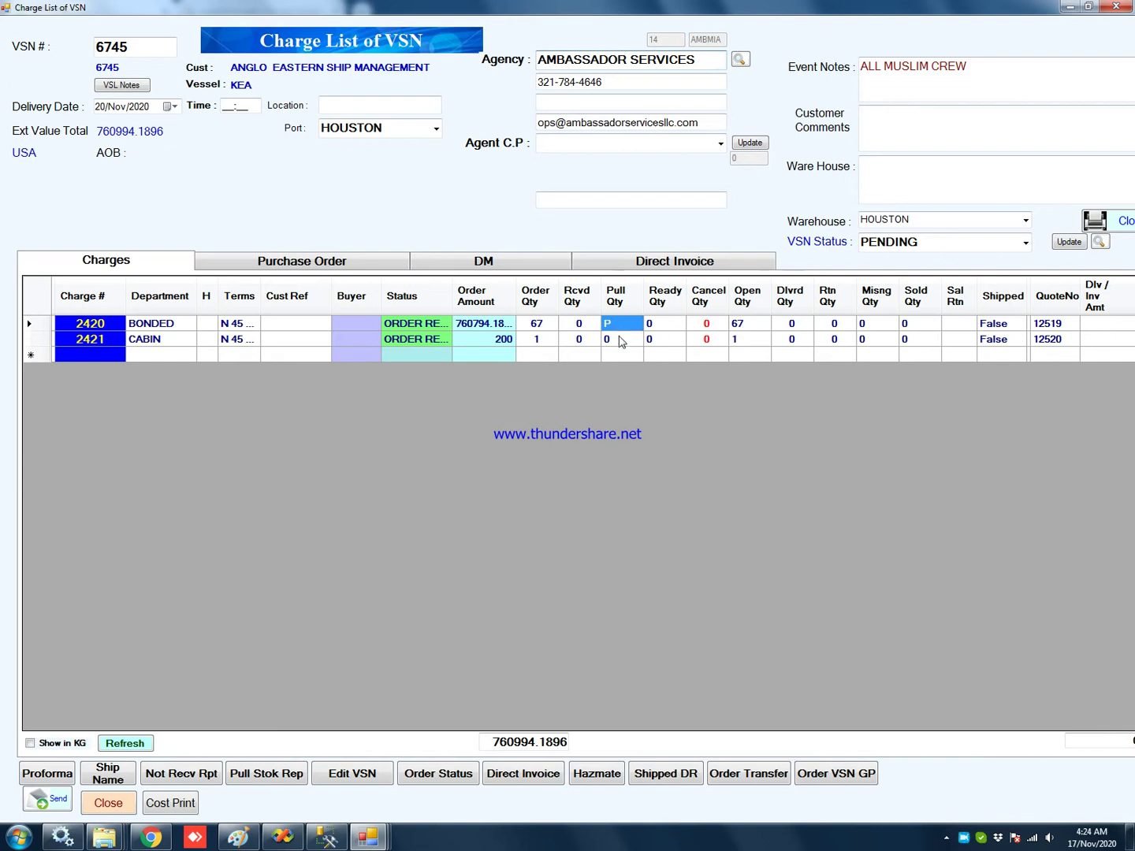
left_click(618, 338)
left_click(618, 324)
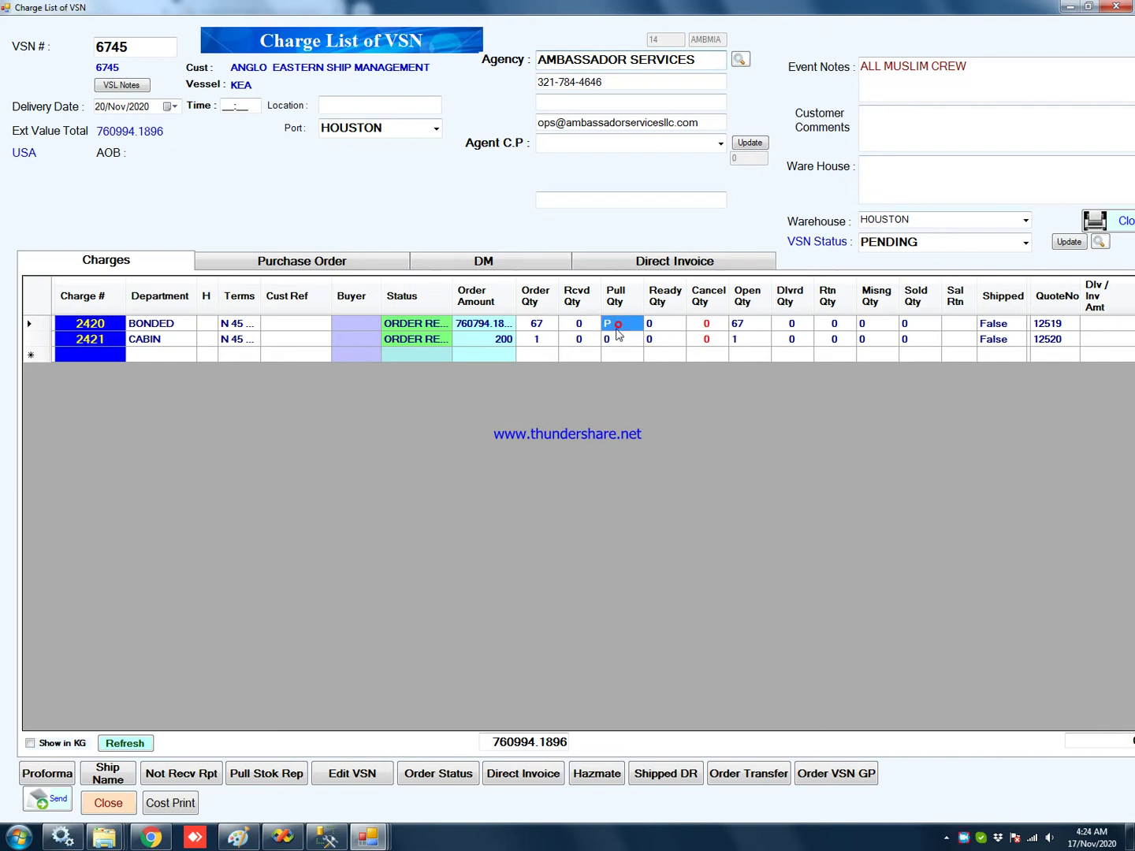
left_click(150, 324)
left_click(107, 323)
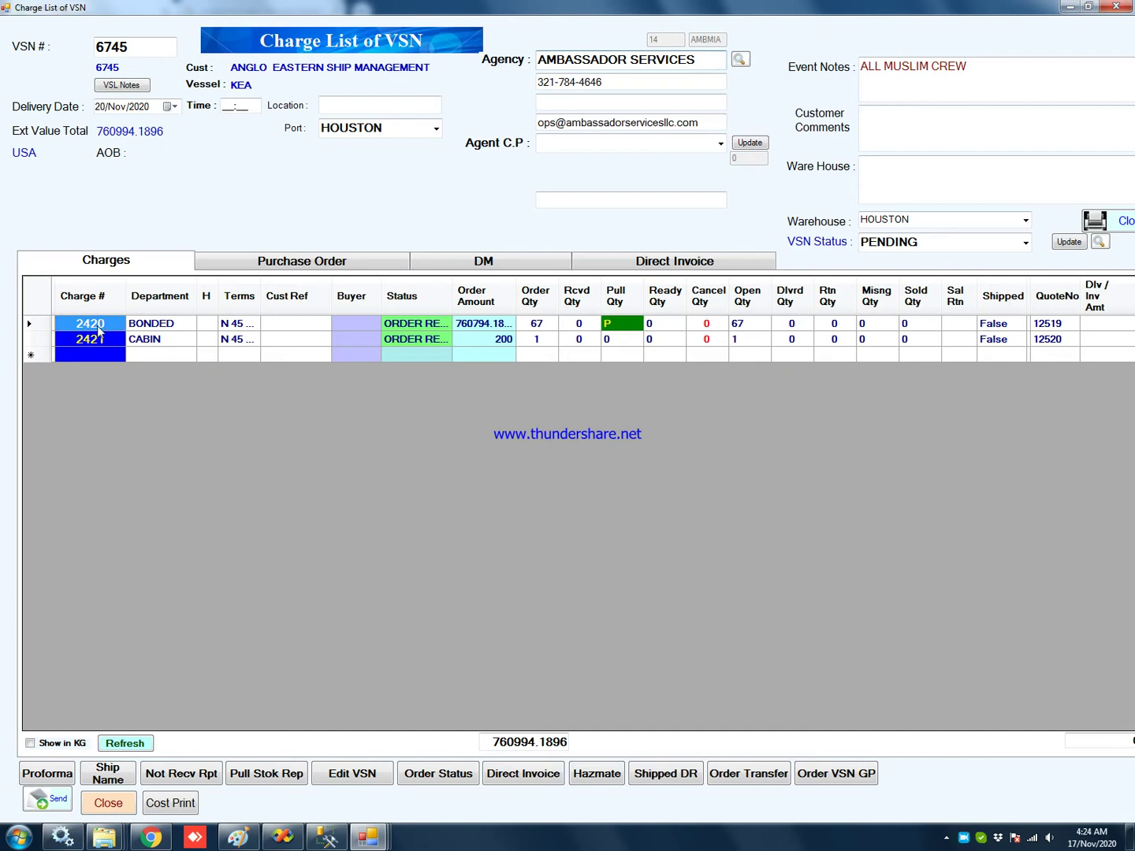
left_click(263, 263)
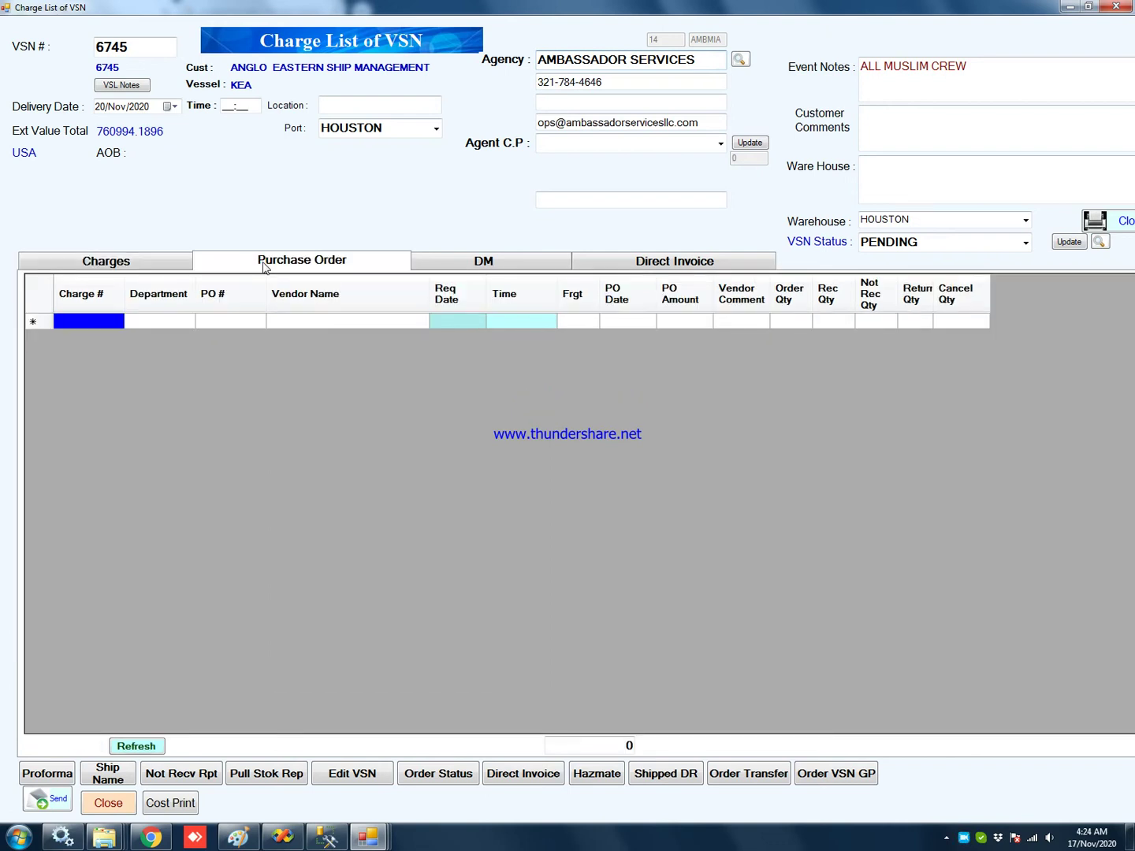
left_click(166, 263)
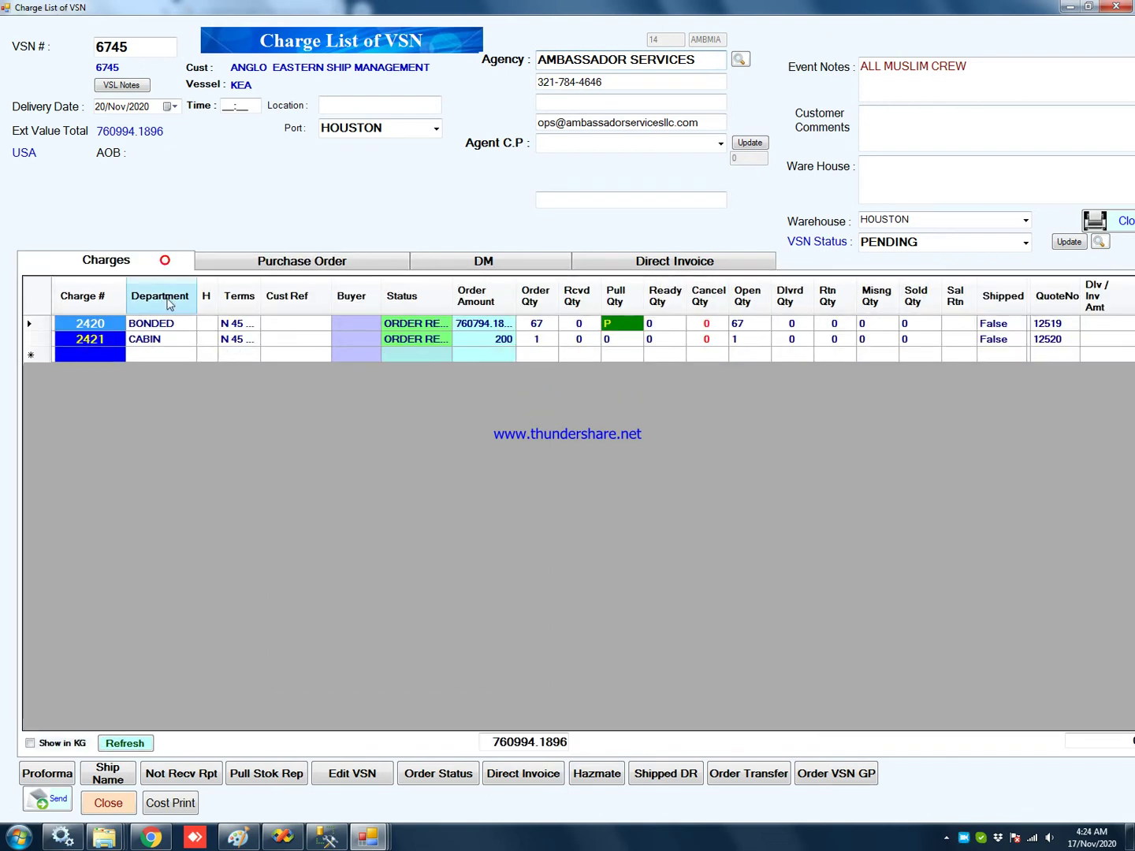
left_click(160, 323)
left_click(157, 339)
left_click(160, 323)
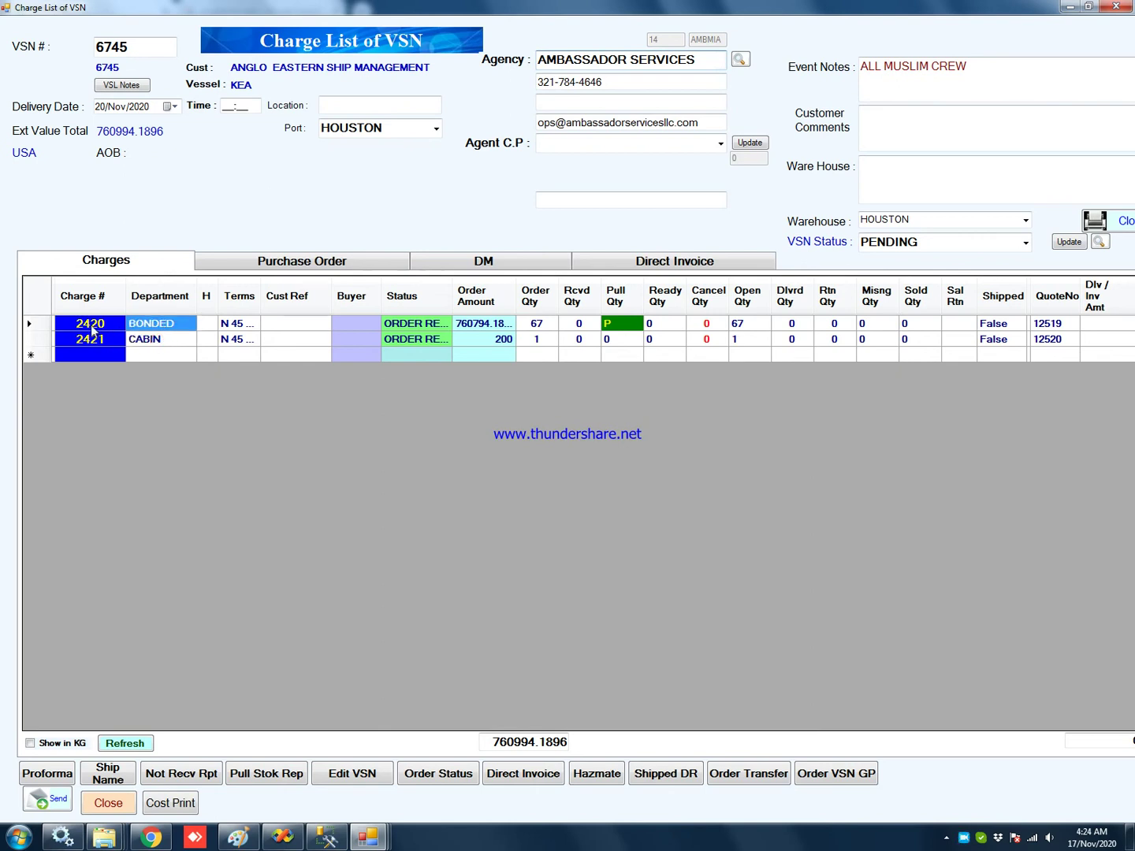
Step: Start creating a purchase order for the BONDED charge and mark all its items for buying
left_click(90, 325)
right_click(90, 325)
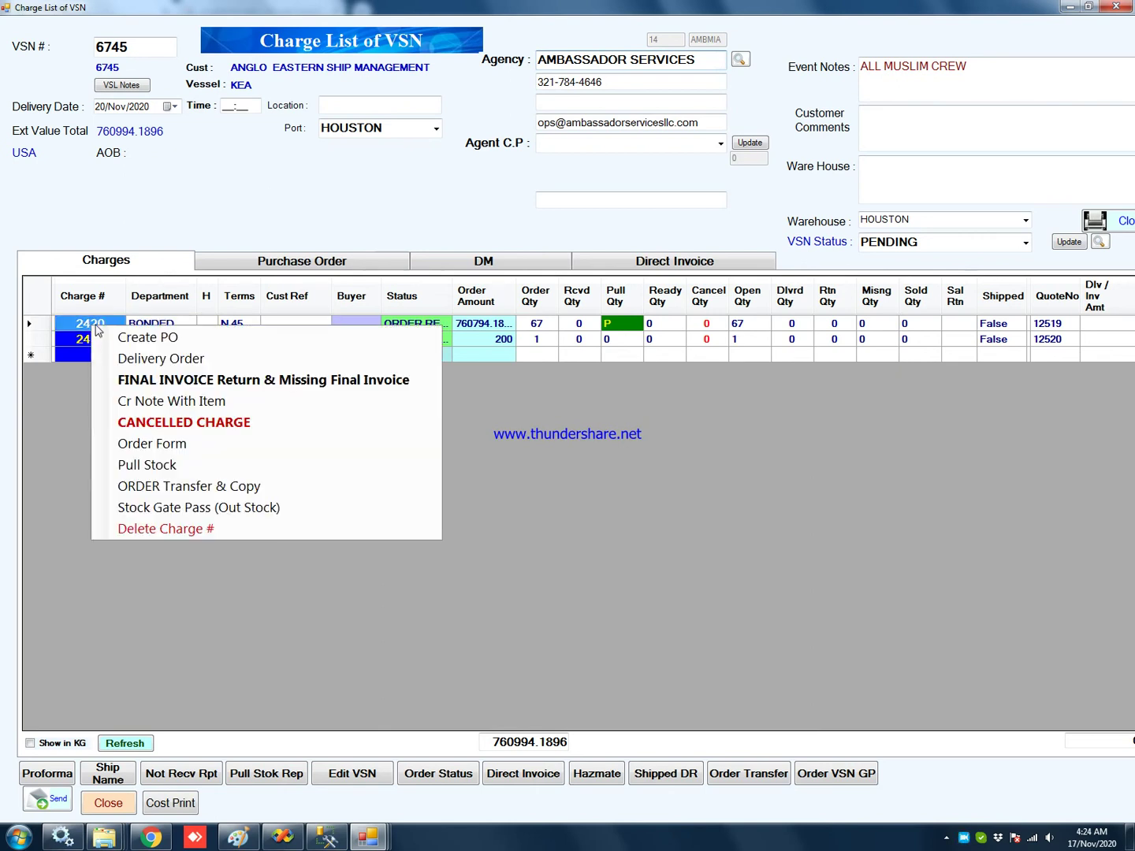
left_click(148, 336)
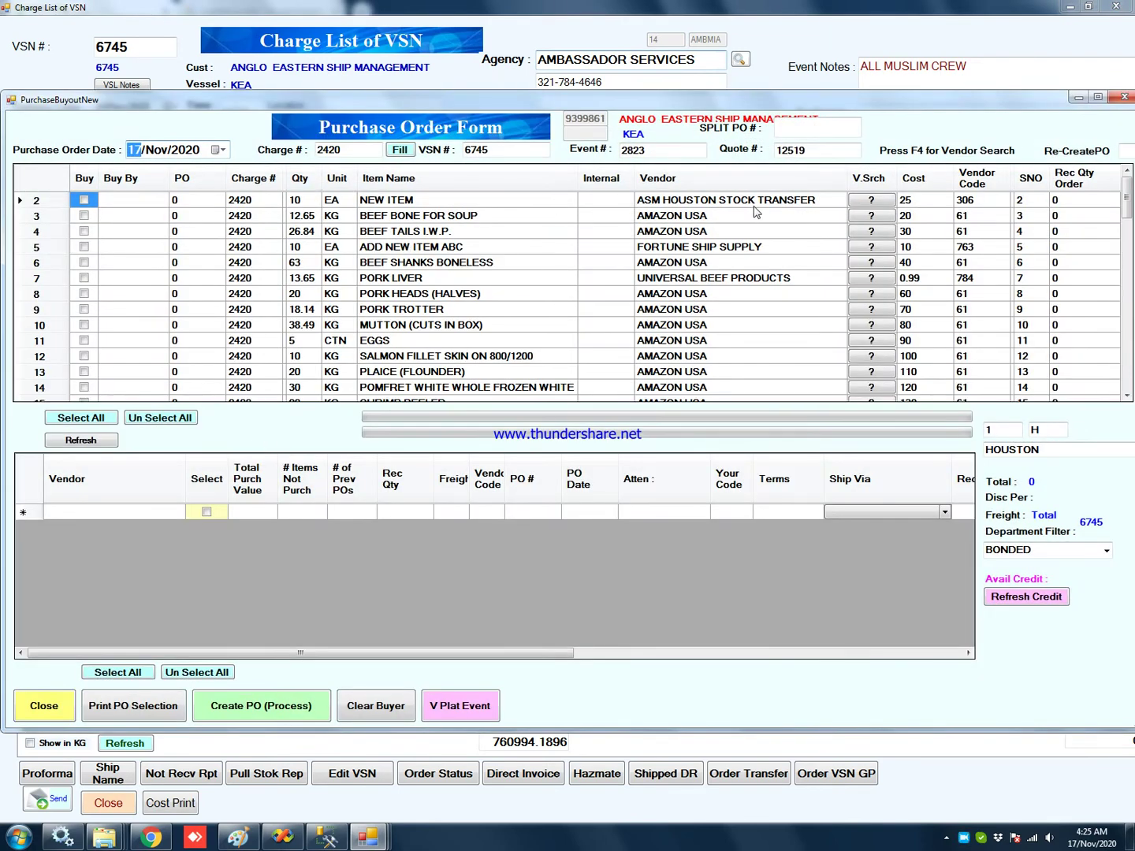
mouse_move(1126, 207)
left_mouse_down()
mouse_move(1126, 379)
mouse_move(1124, 197)
left_mouse_up()
left_click(101, 424)
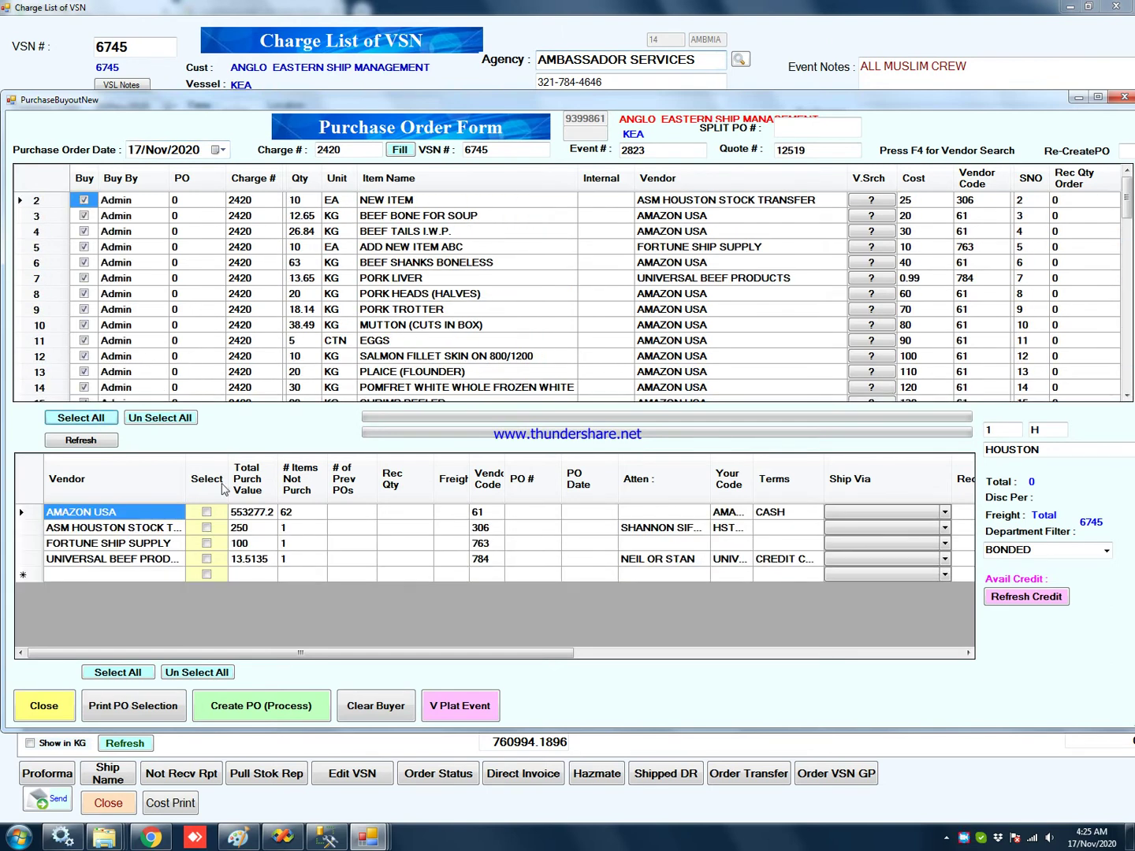
Step: Check the vendor summary, select all vendors and process the BONDED purchase orders
left_click(87, 527)
left_click(88, 513)
left_click(87, 558)
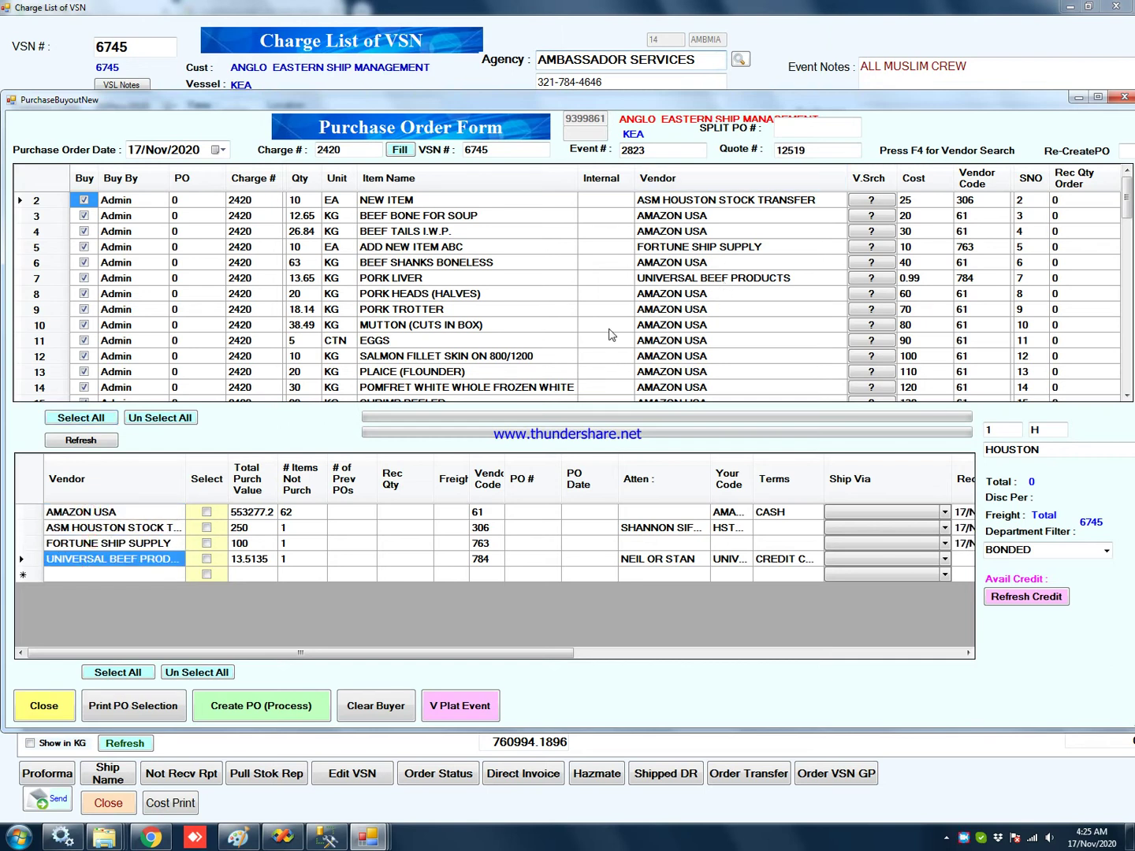
left_click(134, 673)
left_click(271, 709)
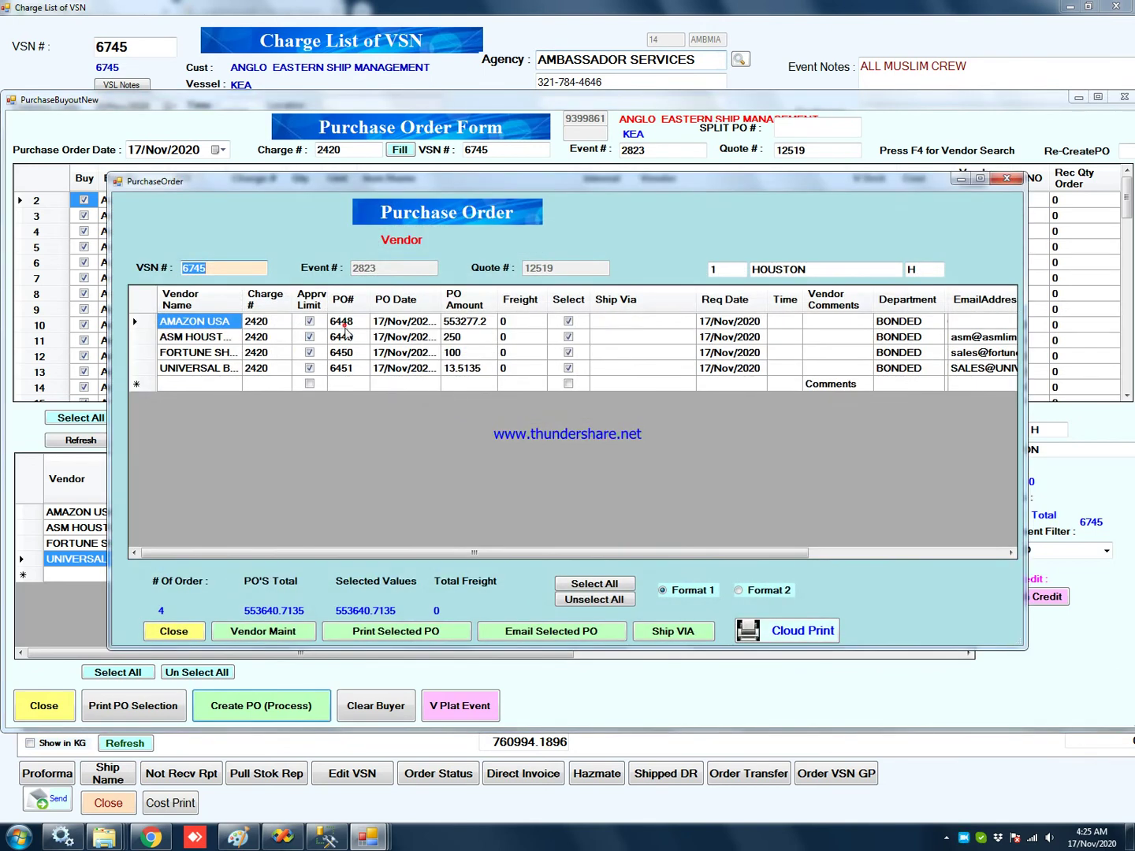
Step: Review each vendor's new PO number, close the summary and view the purchase orders listed under the VSN
left_click(345, 324)
left_click(345, 338)
left_click(345, 352)
left_click(342, 364)
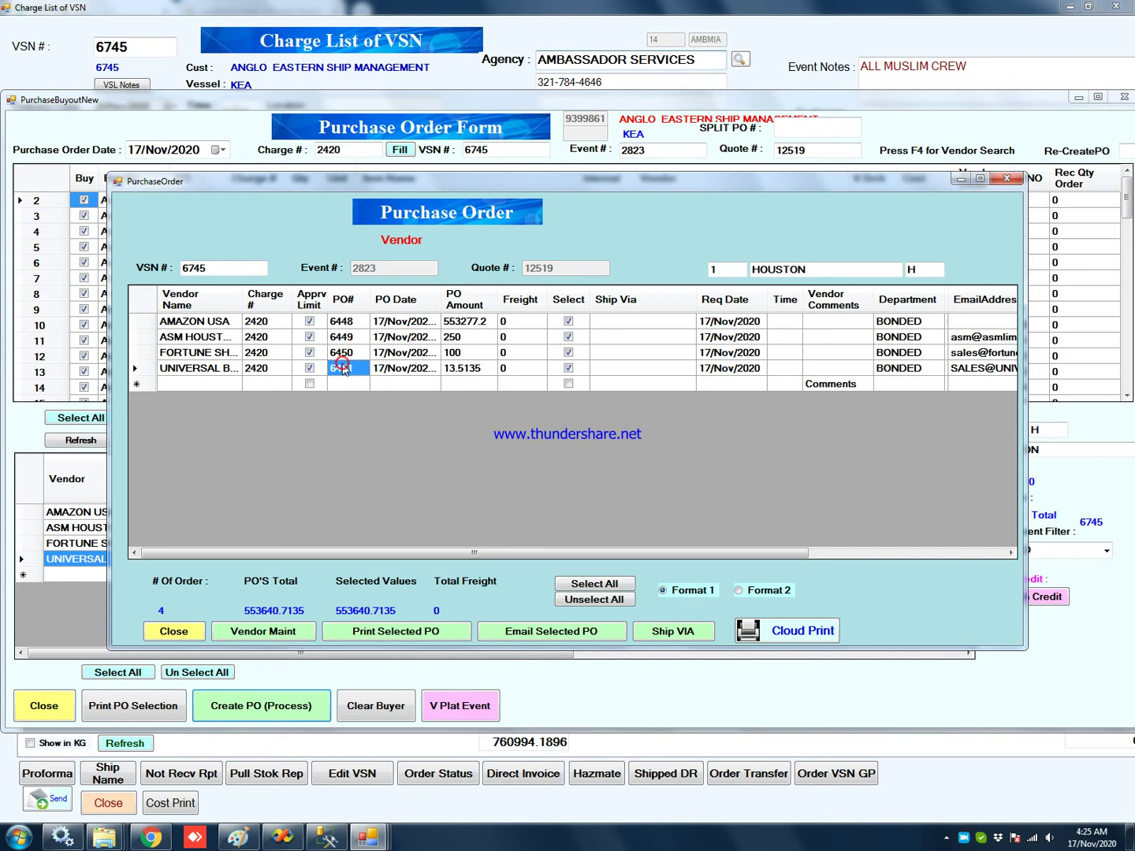
left_click(188, 632)
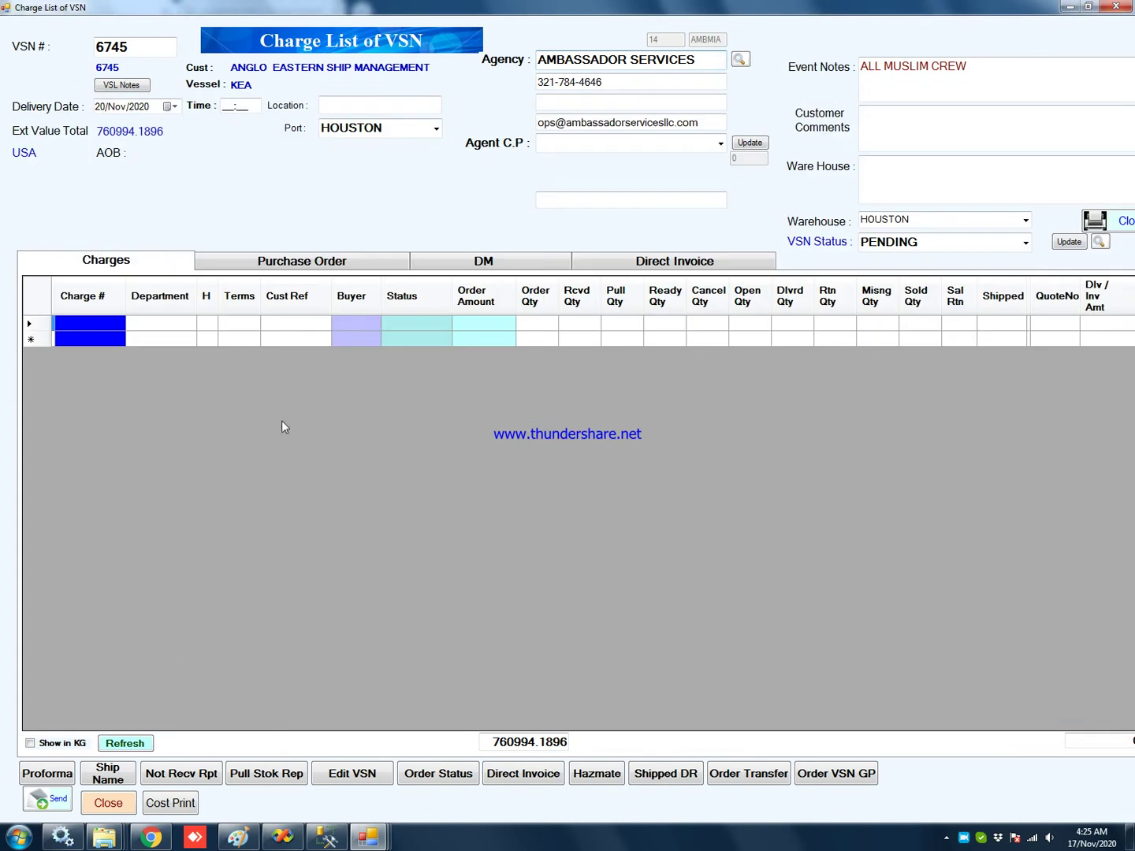
left_click(253, 264)
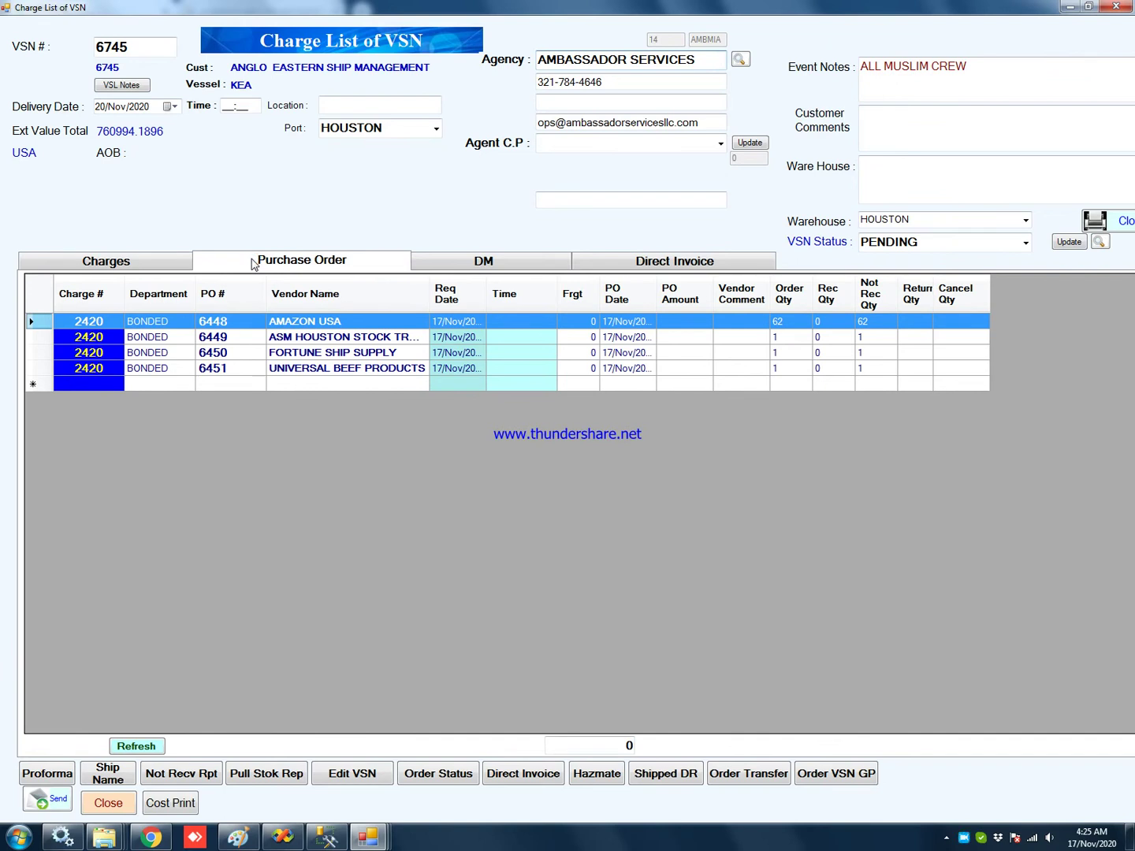
left_click(291, 323)
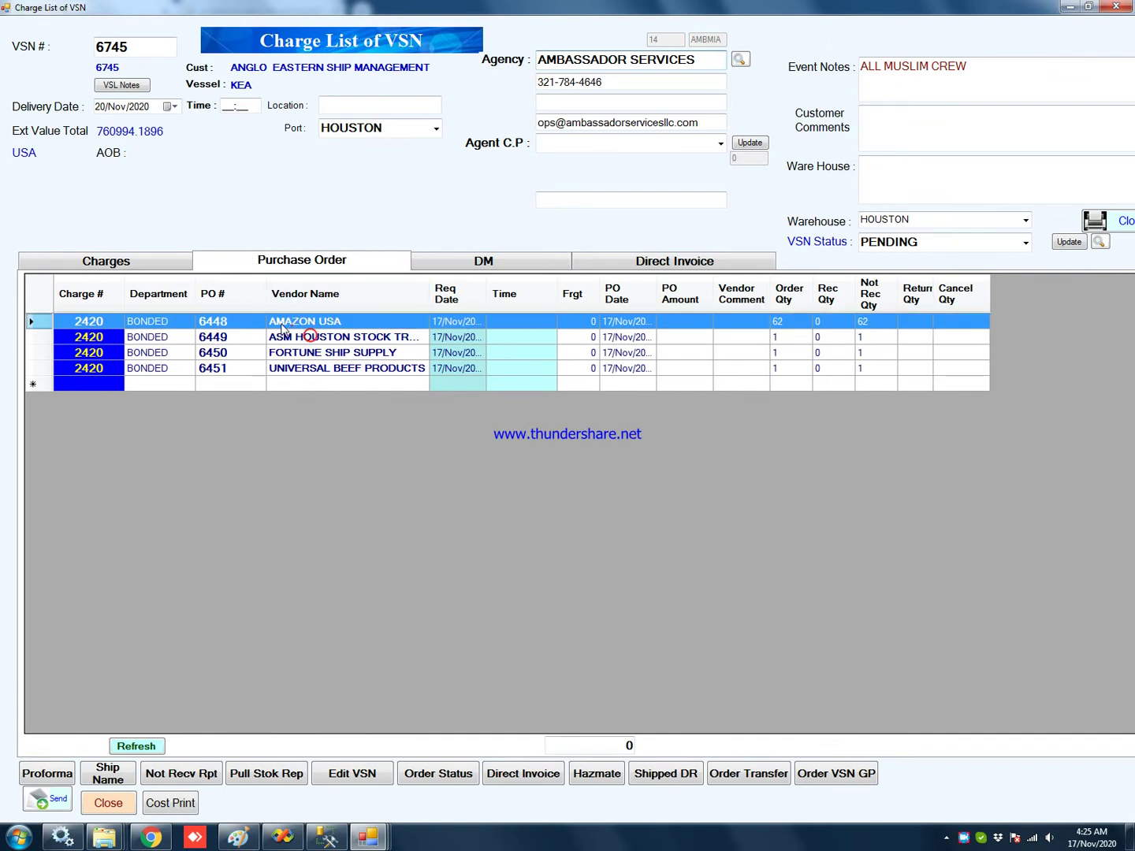
Step: Open the AMAZON USA purchase order, examine the PO number on its print preview and close the preview
right_click(230, 323)
left_click(286, 357)
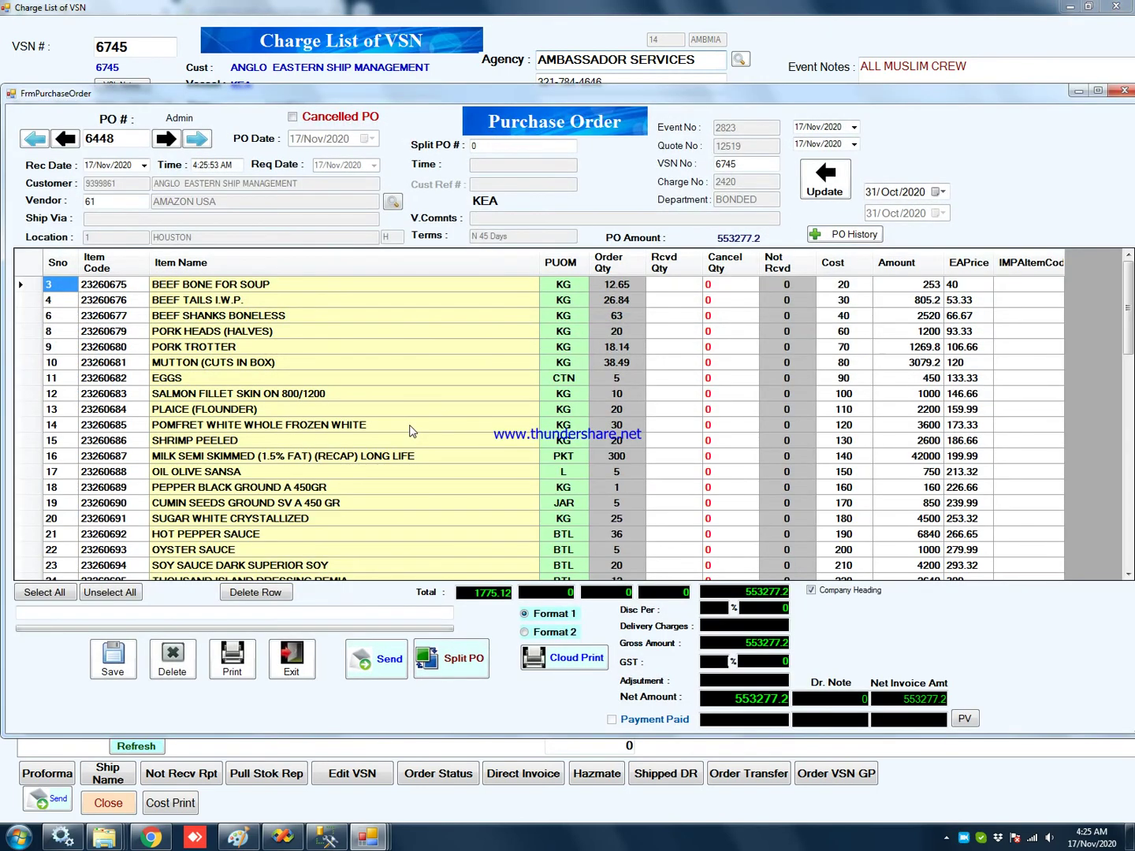
left_click(224, 662)
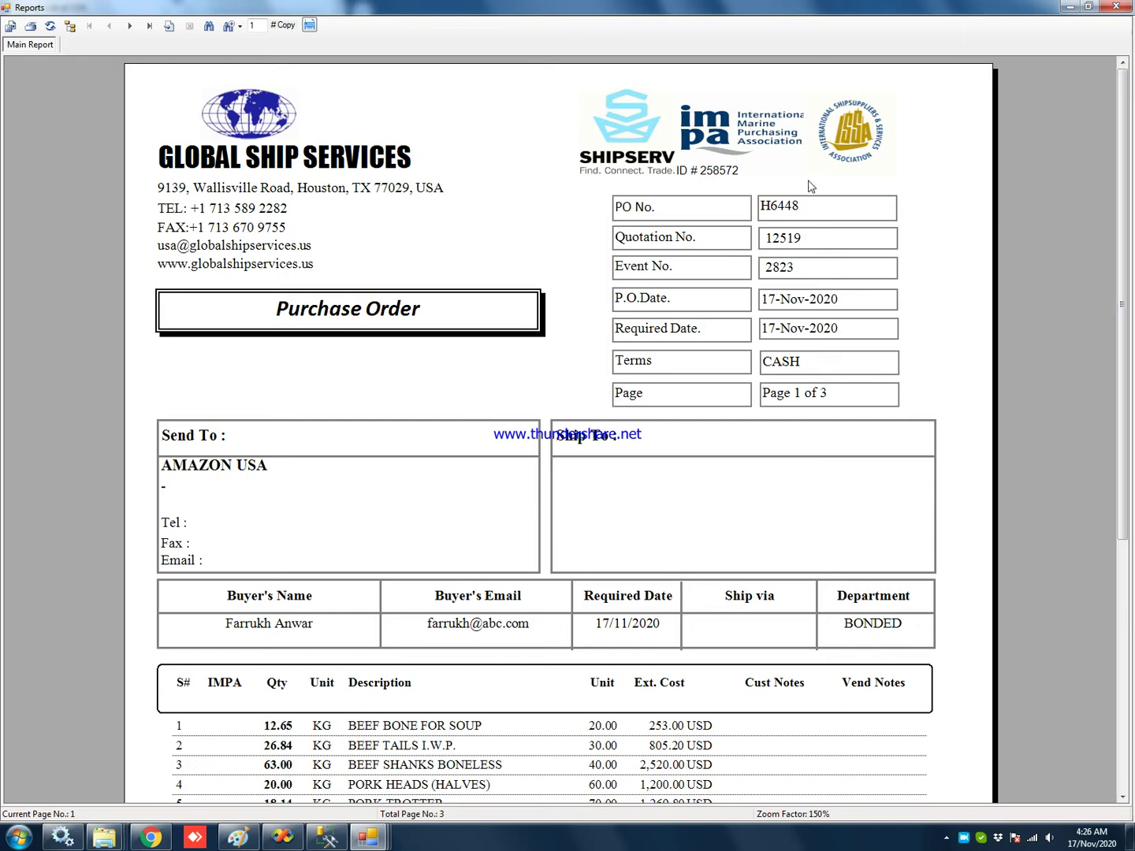
left_click(777, 209)
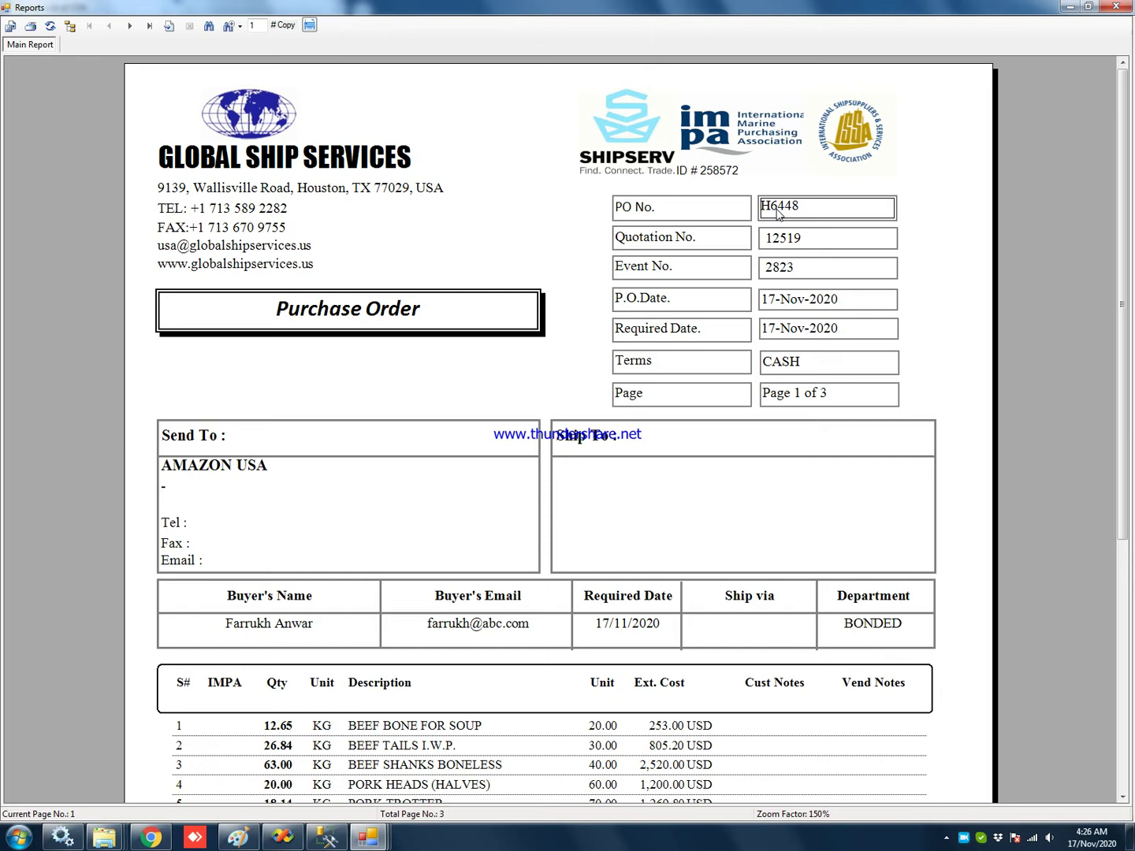
left_click(1116, 7)
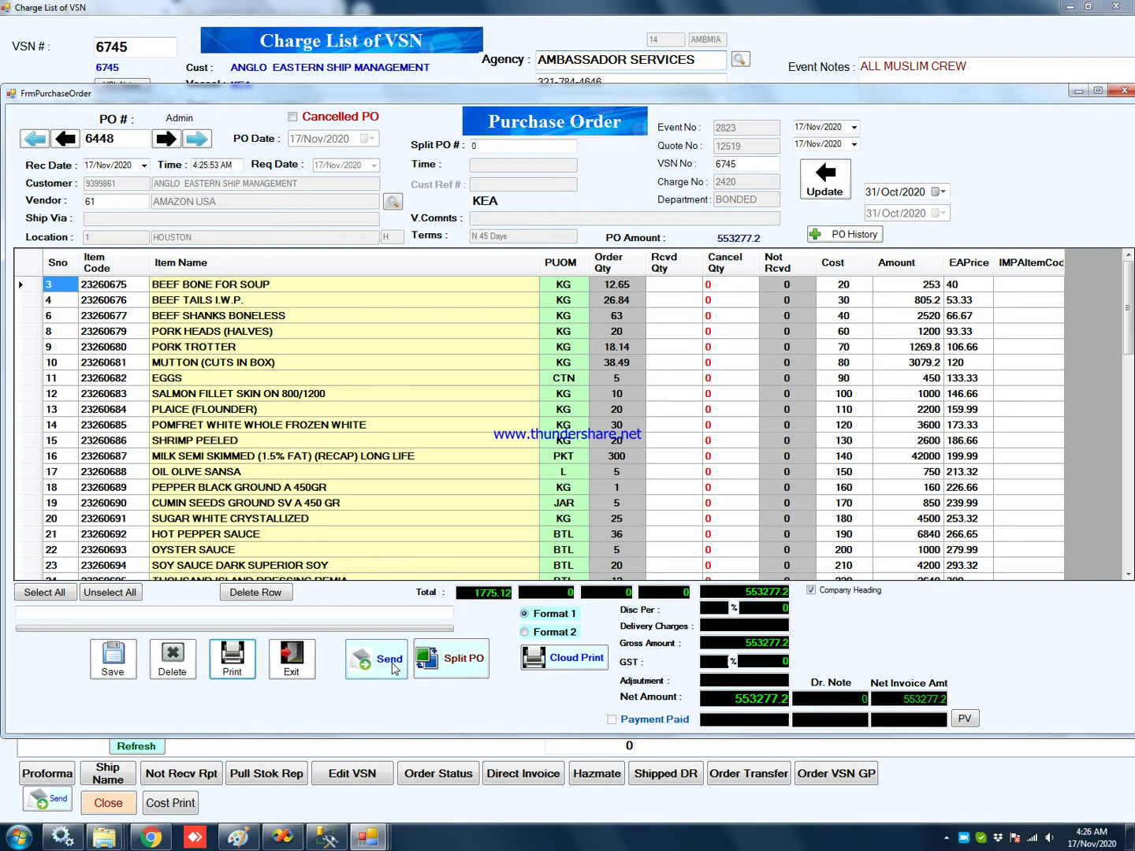
Step: View the PO history for BEEF TAILS I.W.P., then close both the history and the AMAZON USA purchase order
left_click(95, 301)
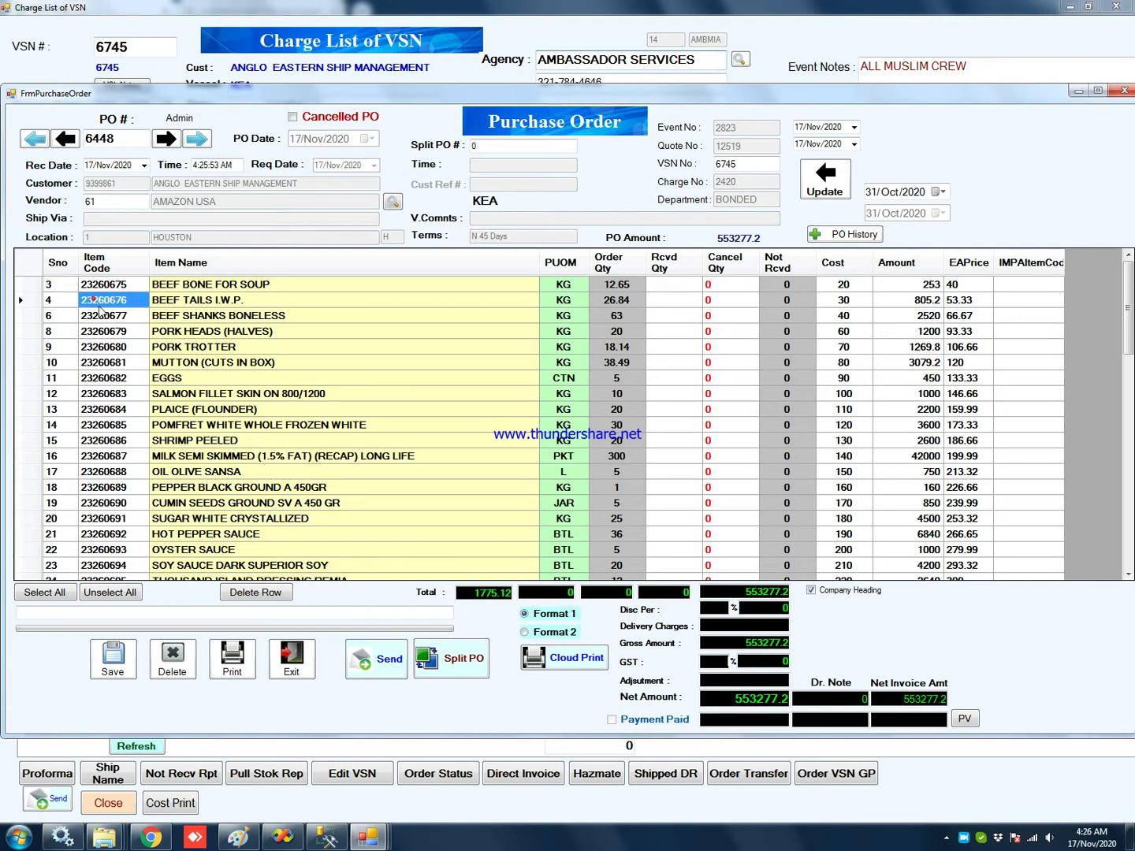
left_click(849, 235)
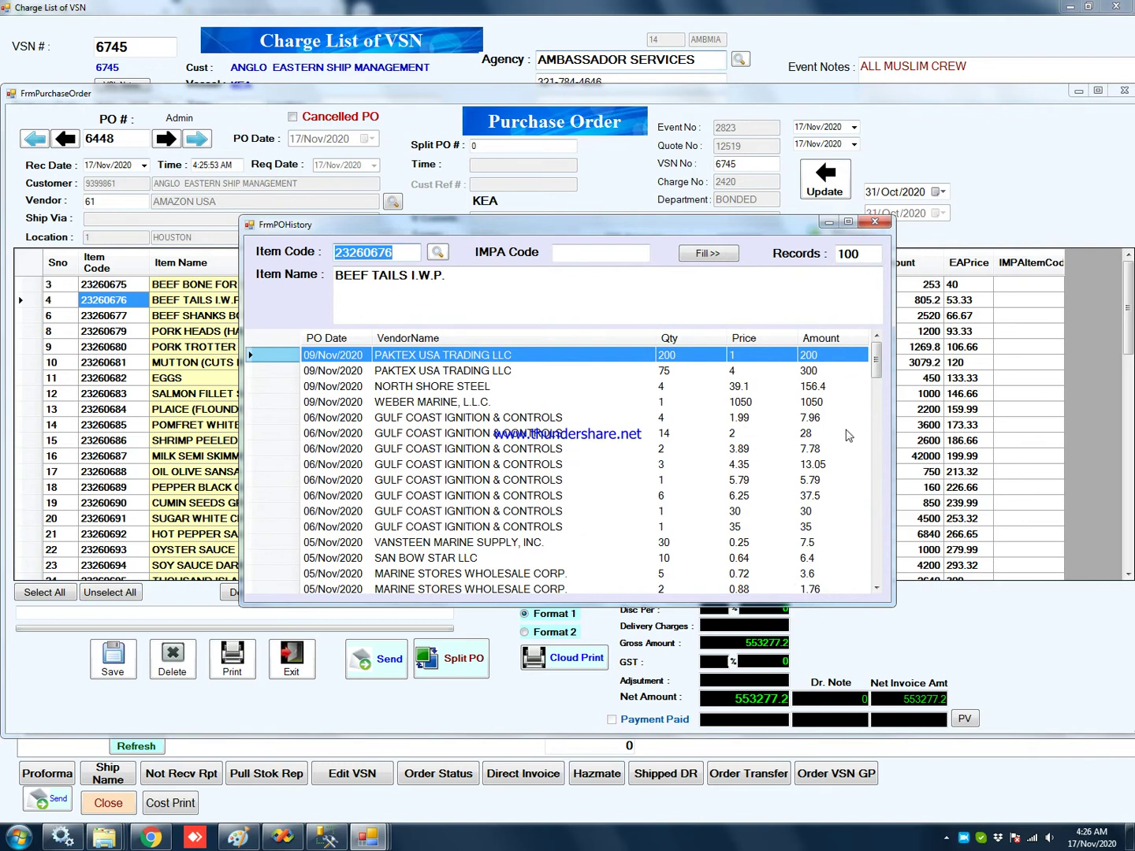
mouse_move(875, 366)
left_mouse_down()
mouse_move(878, 551)
mouse_move(884, 351)
left_mouse_up()
left_click(879, 223)
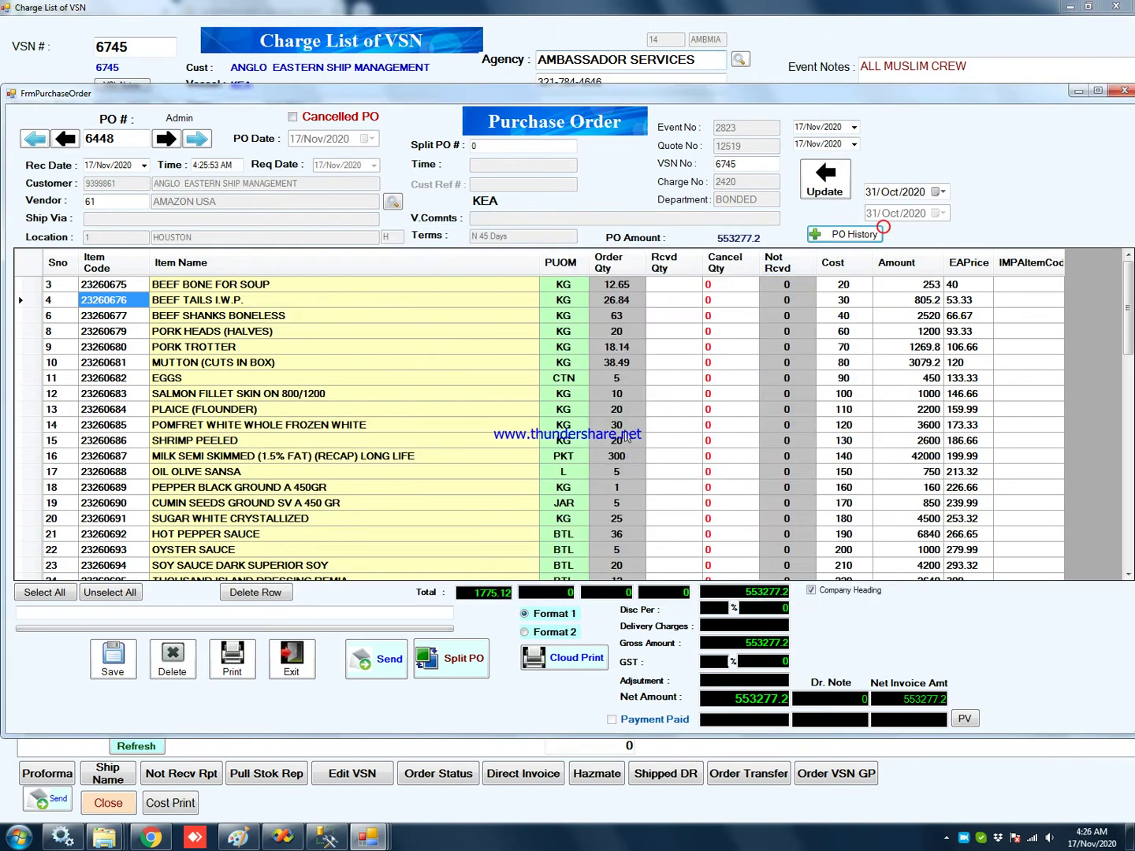
left_click(299, 657)
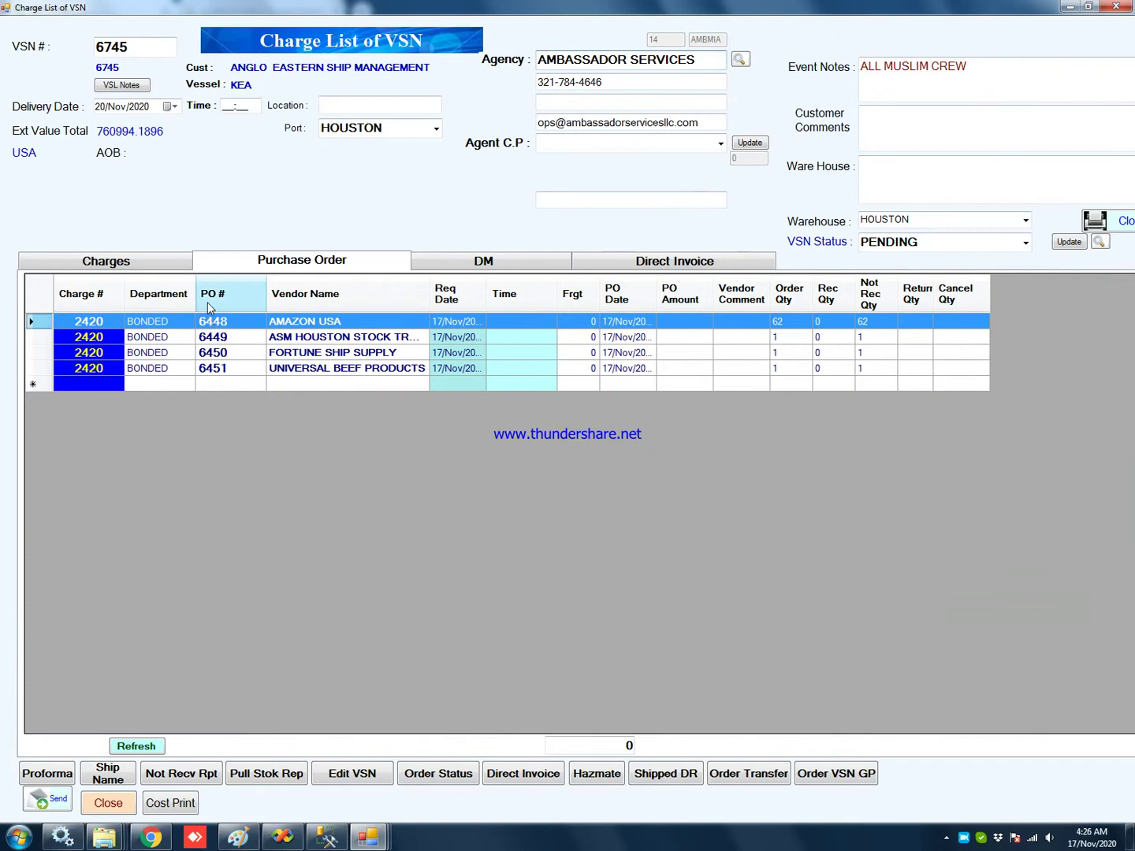
Step: Check the actions available for the ASM HOUSTON STOCK TRANSFER purchase order and return to the BONDED charge in the charge list
left_click(222, 350)
left_click(221, 322)
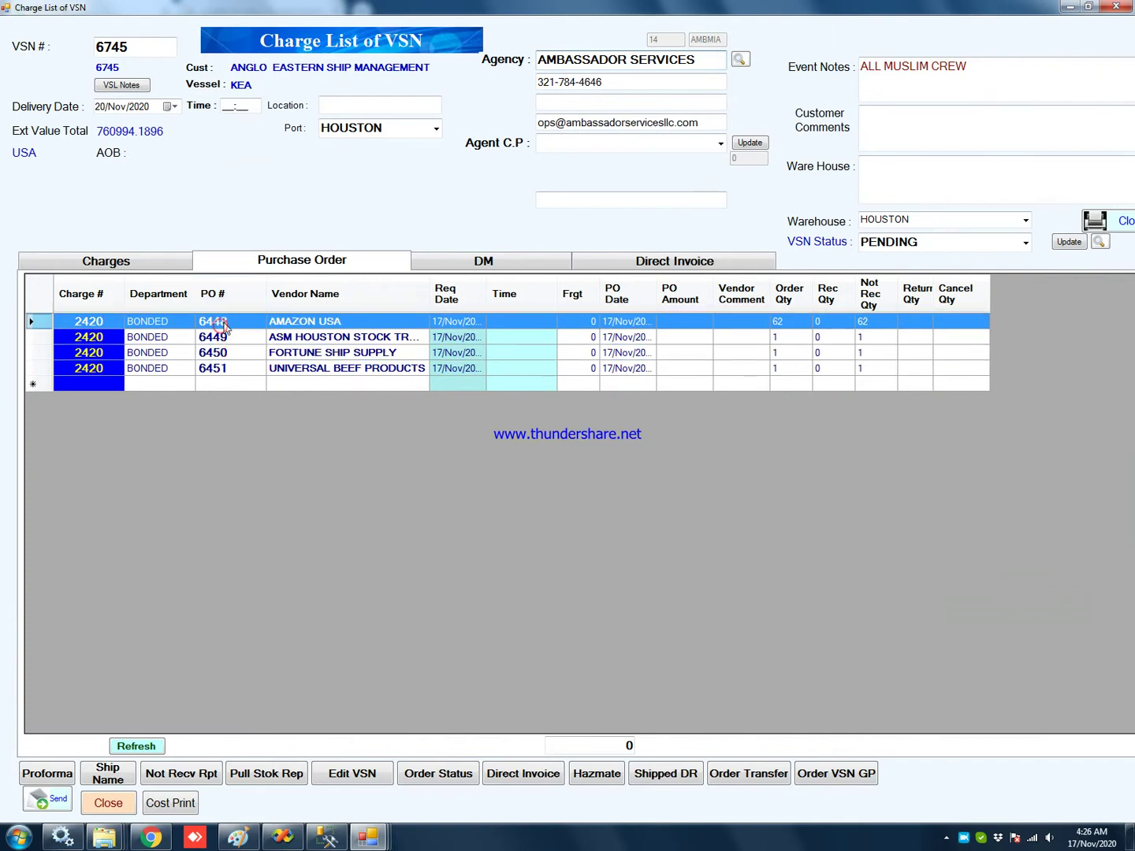
left_click(224, 337)
right_click(226, 337)
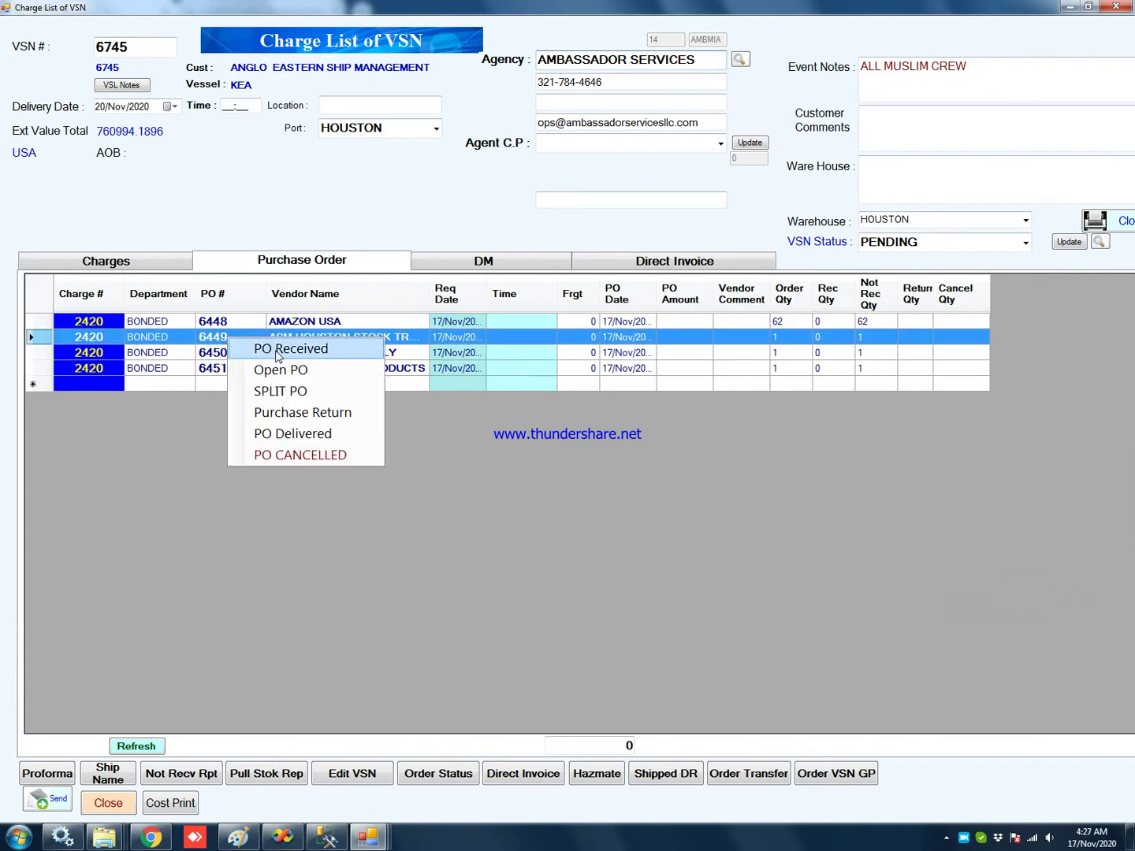
left_click(158, 265)
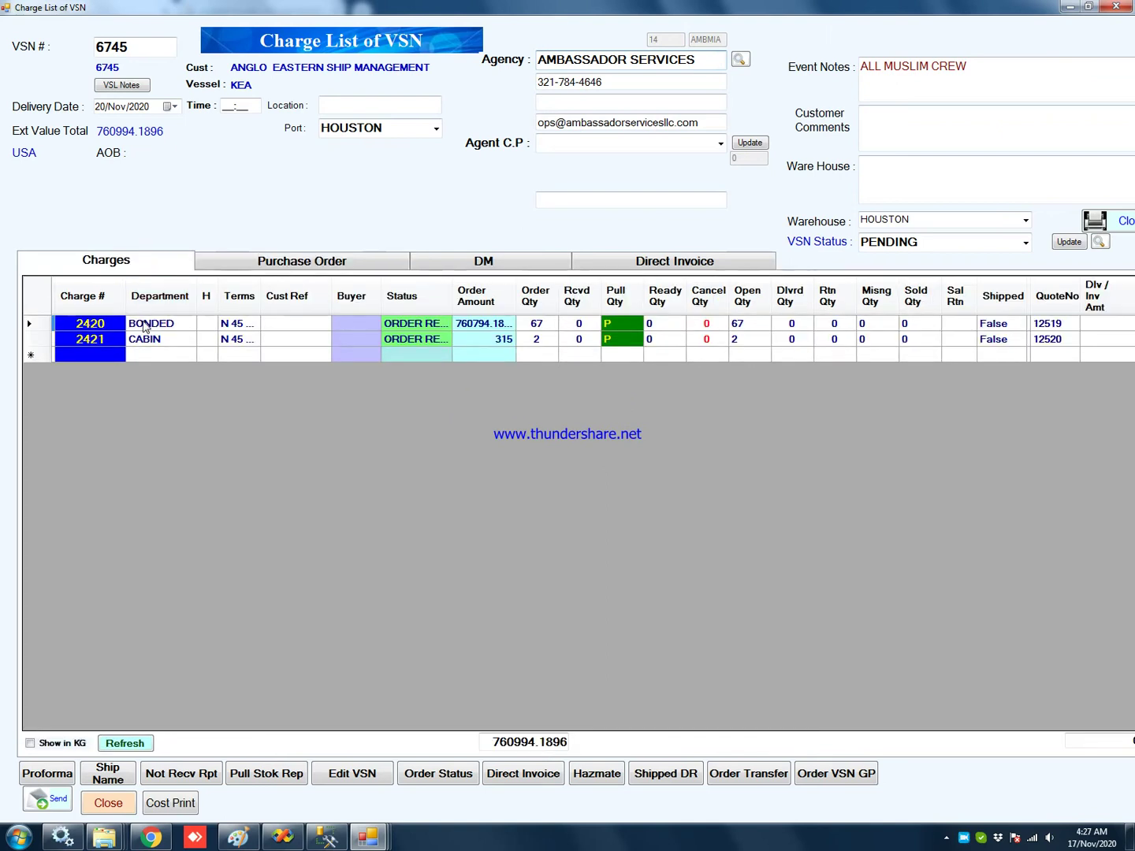
left_click(103, 324)
left_click(103, 325)
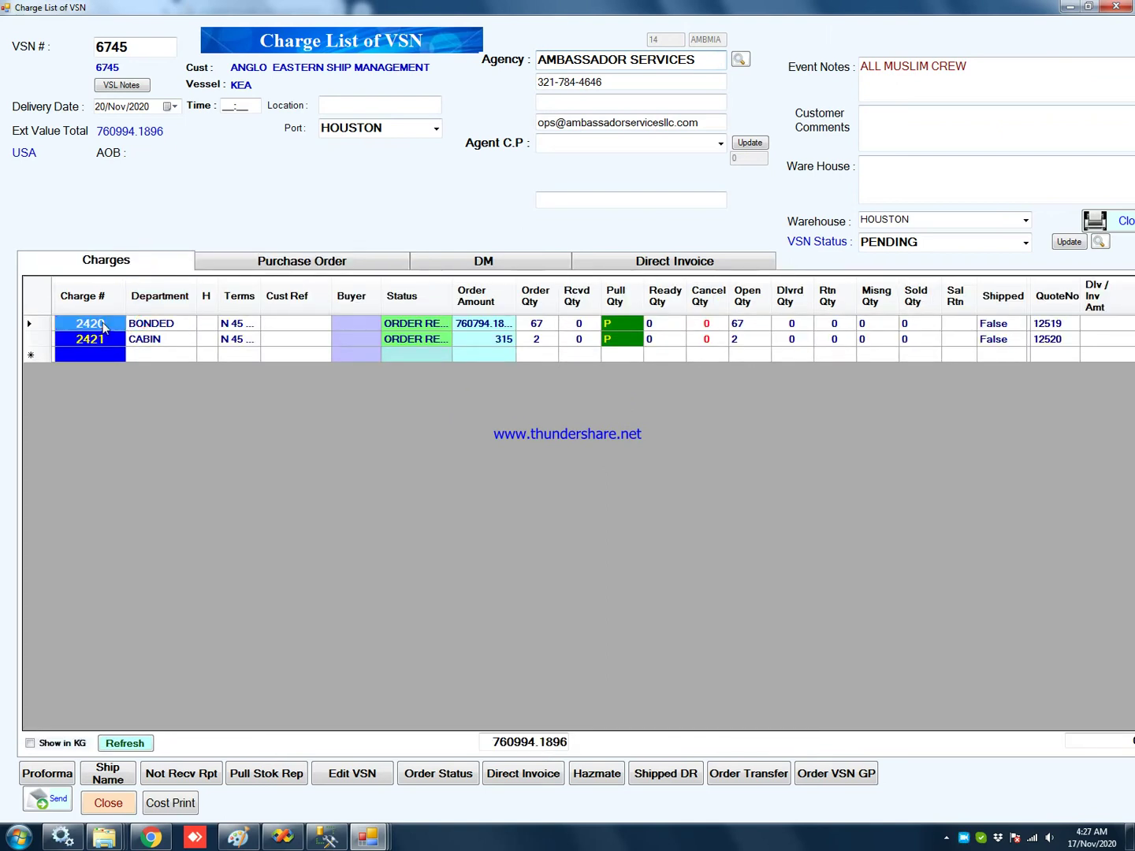
Step: Check the VSN's purchase order list, then open the purchase order form for the CABIN charge and close it
left_click(250, 266)
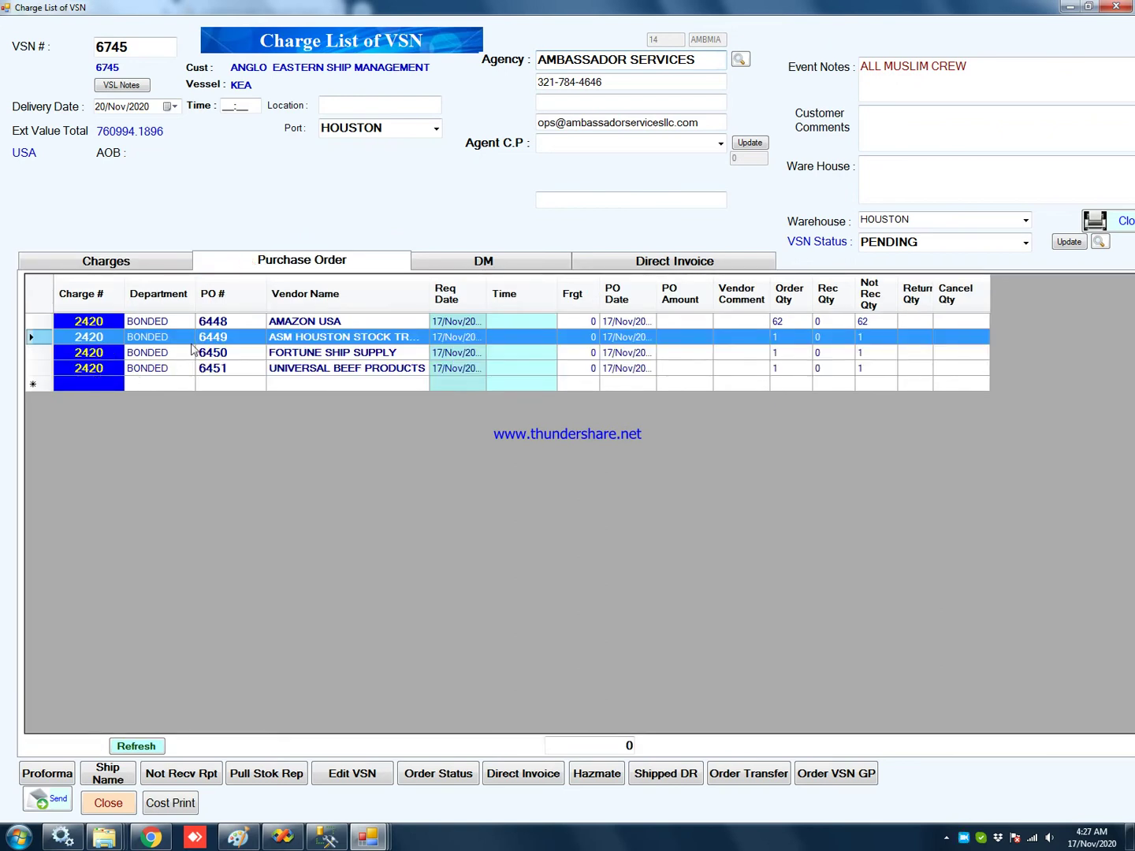
left_click(140, 262)
left_click(105, 339)
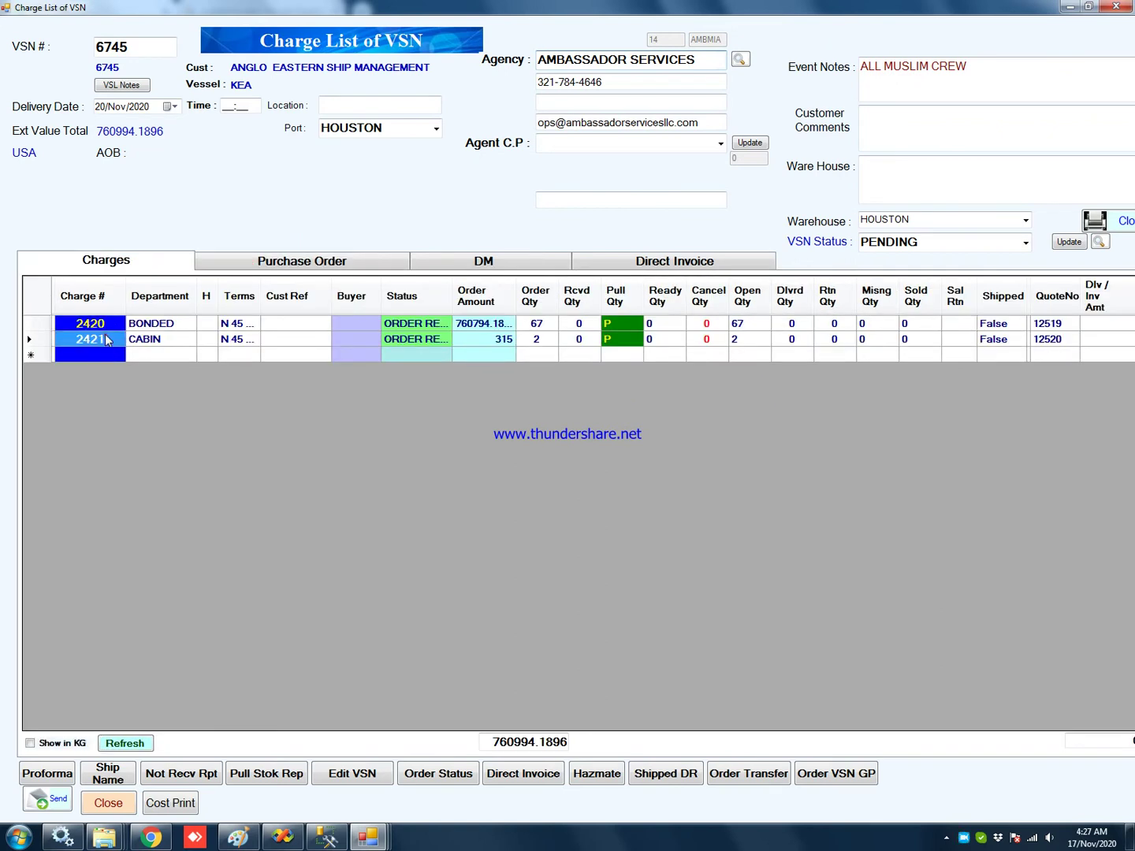
right_click(104, 339)
left_click(145, 343)
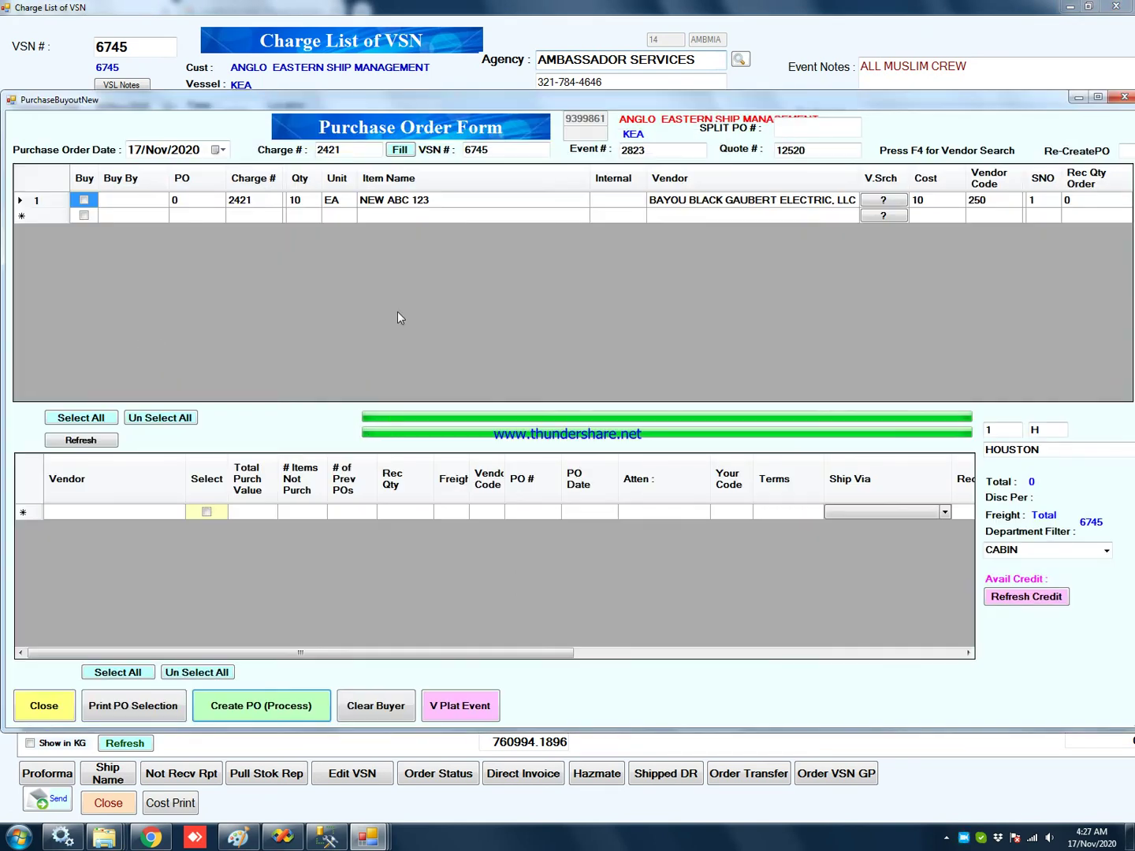
left_click(66, 703)
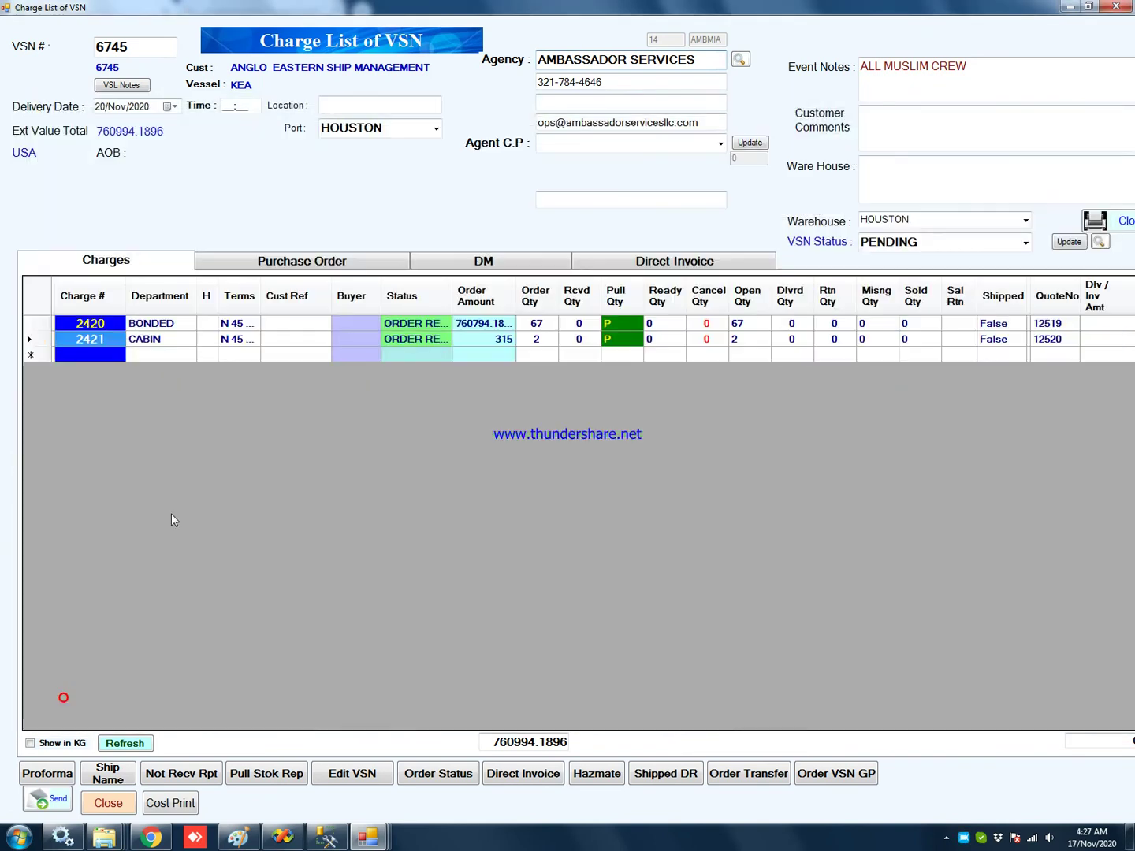
Step: Open the CABIN charge, examine the vendors of NEW ABC 123 and the apple juice, and close it with pricing confirmed complete
left_click(604, 342)
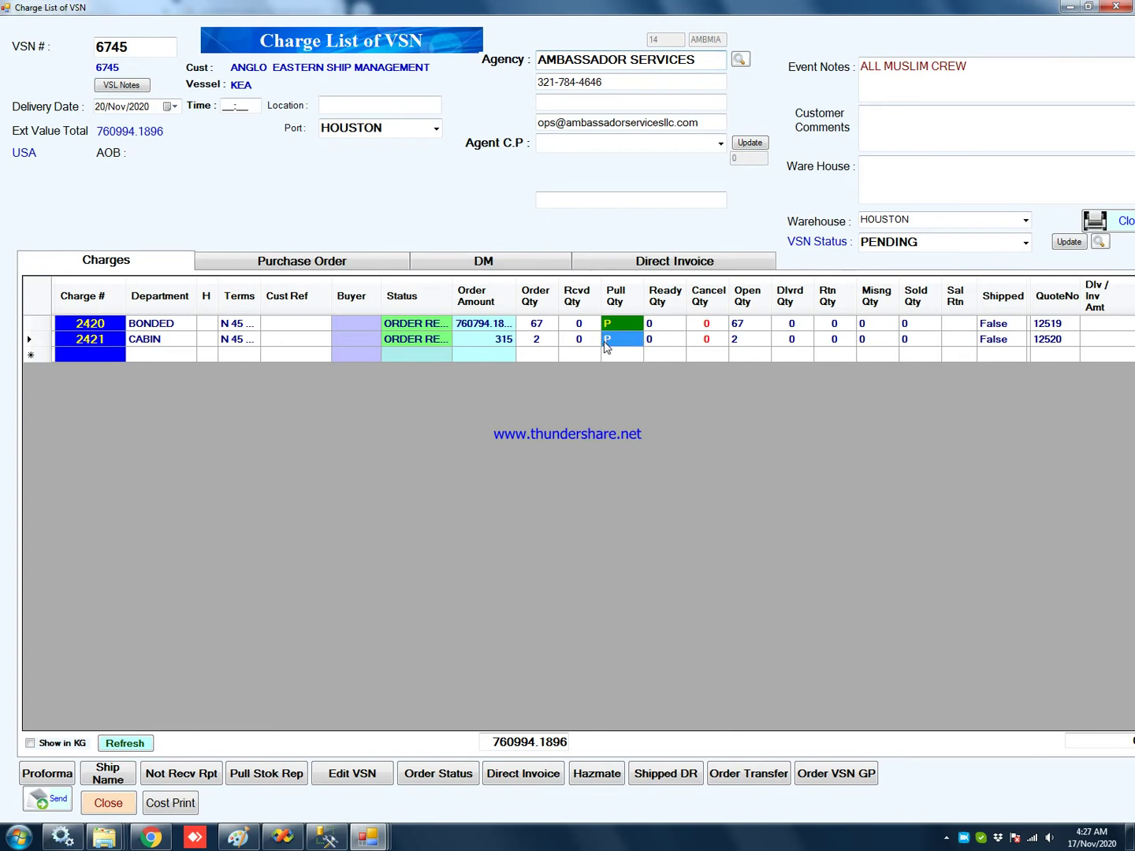
double_click(124, 340)
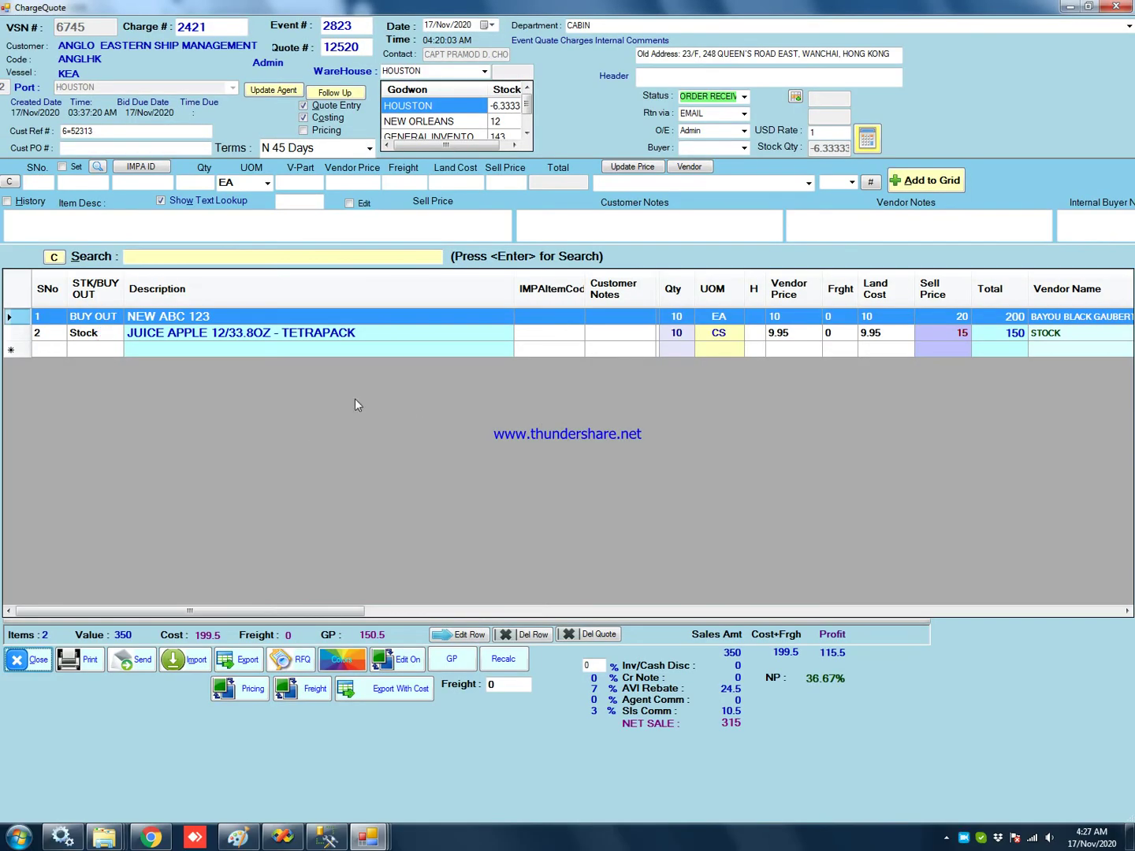
left_click(313, 334)
left_click(1048, 338)
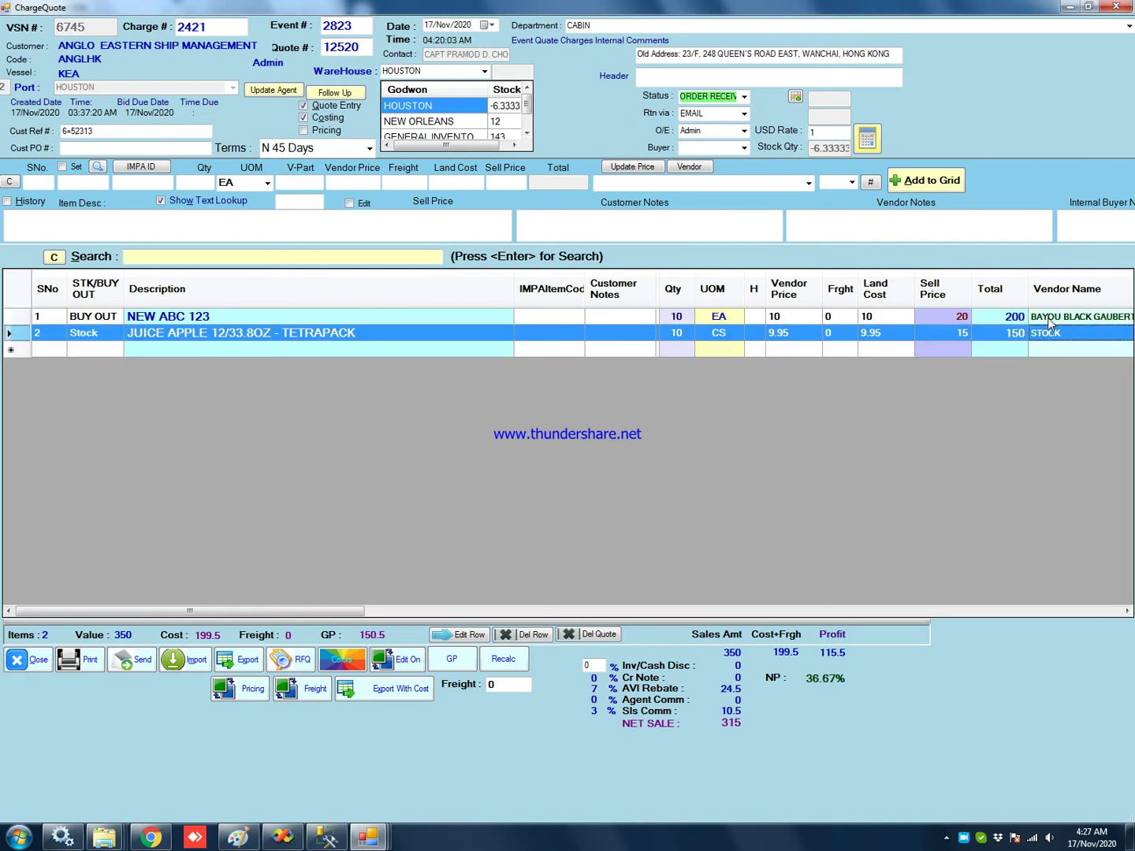
left_click(1047, 318)
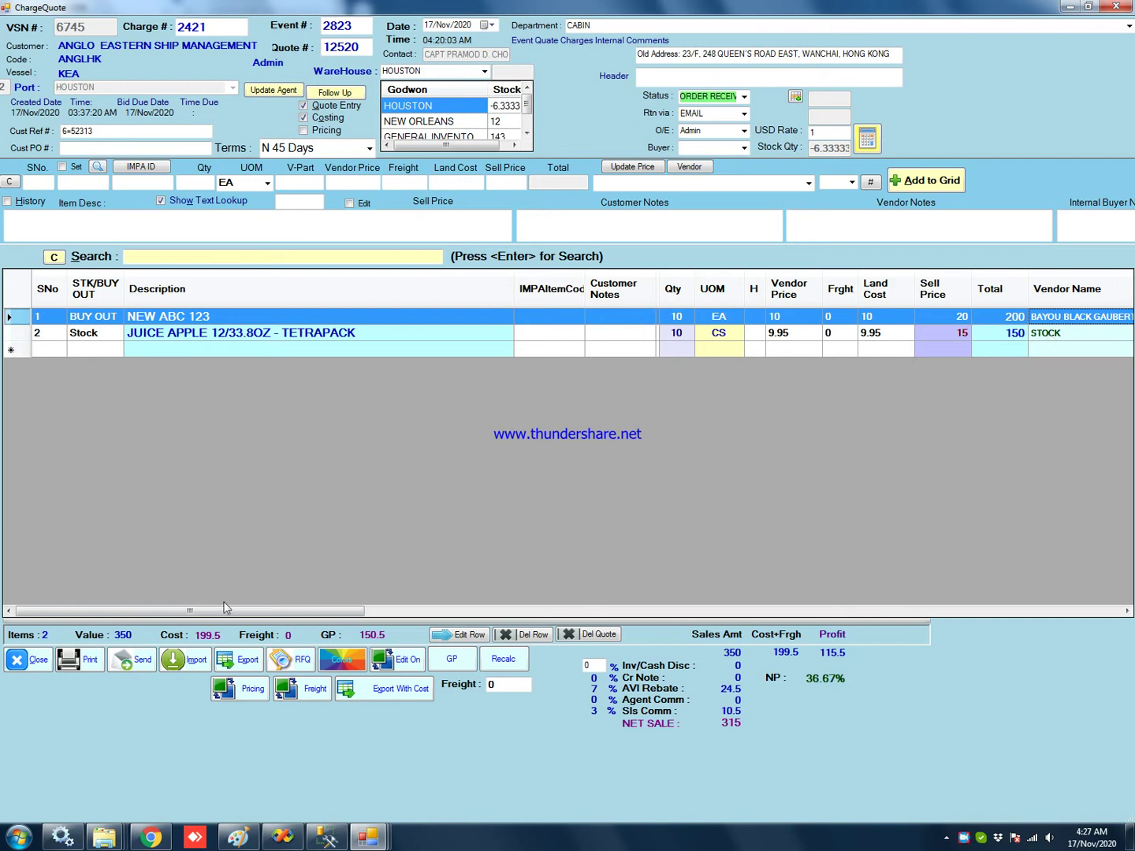
left_click(33, 662)
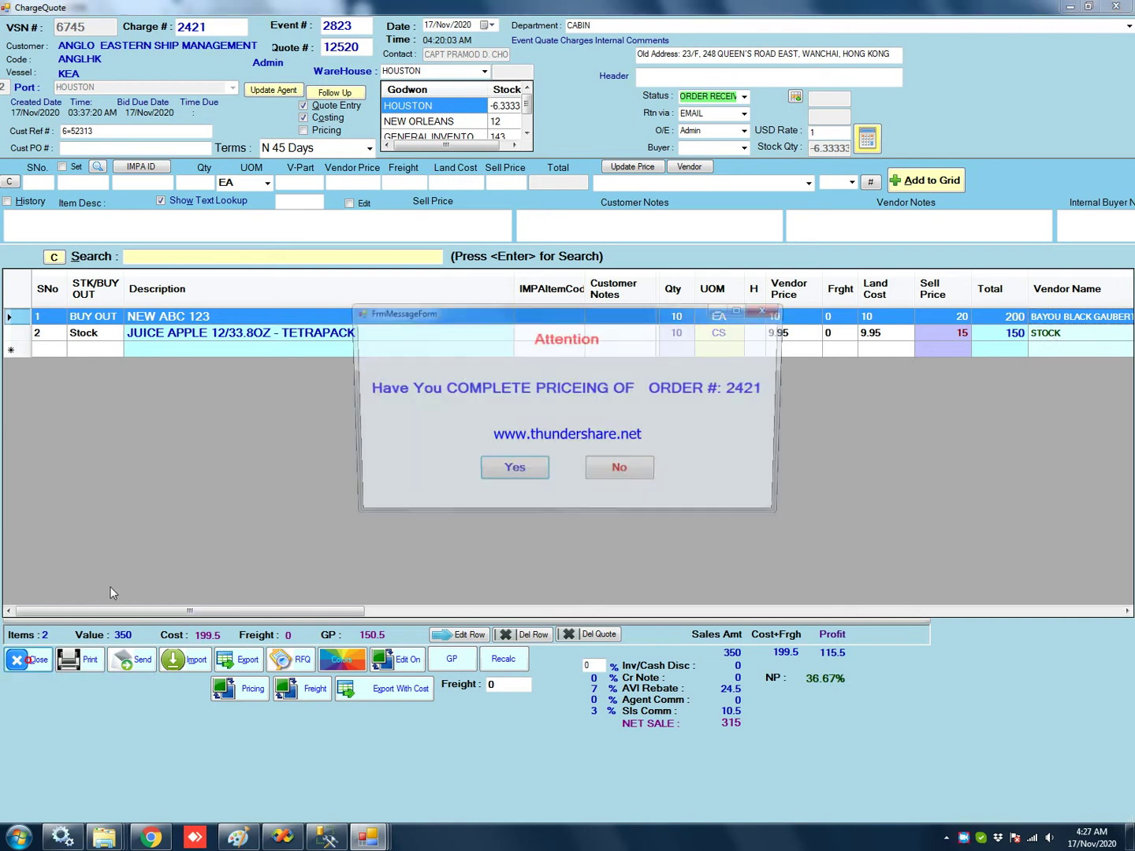
left_click(524, 473)
Step: Create a purchase order to BAYOU BLACK GAUBERT ELECTRIC, LLC for the CABIN charge's NEW ABC 123 item and close the order summary
left_click(95, 340)
right_click(97, 343)
left_click(149, 352)
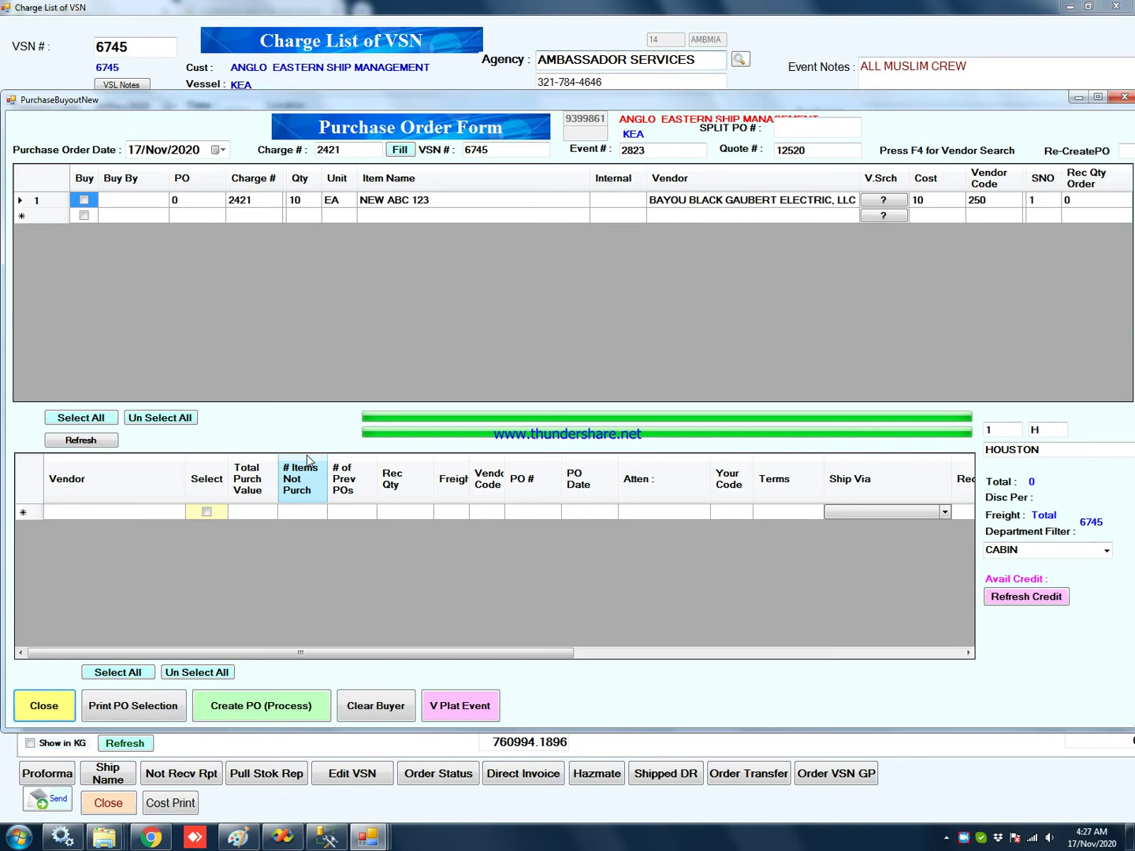
left_click(73, 418)
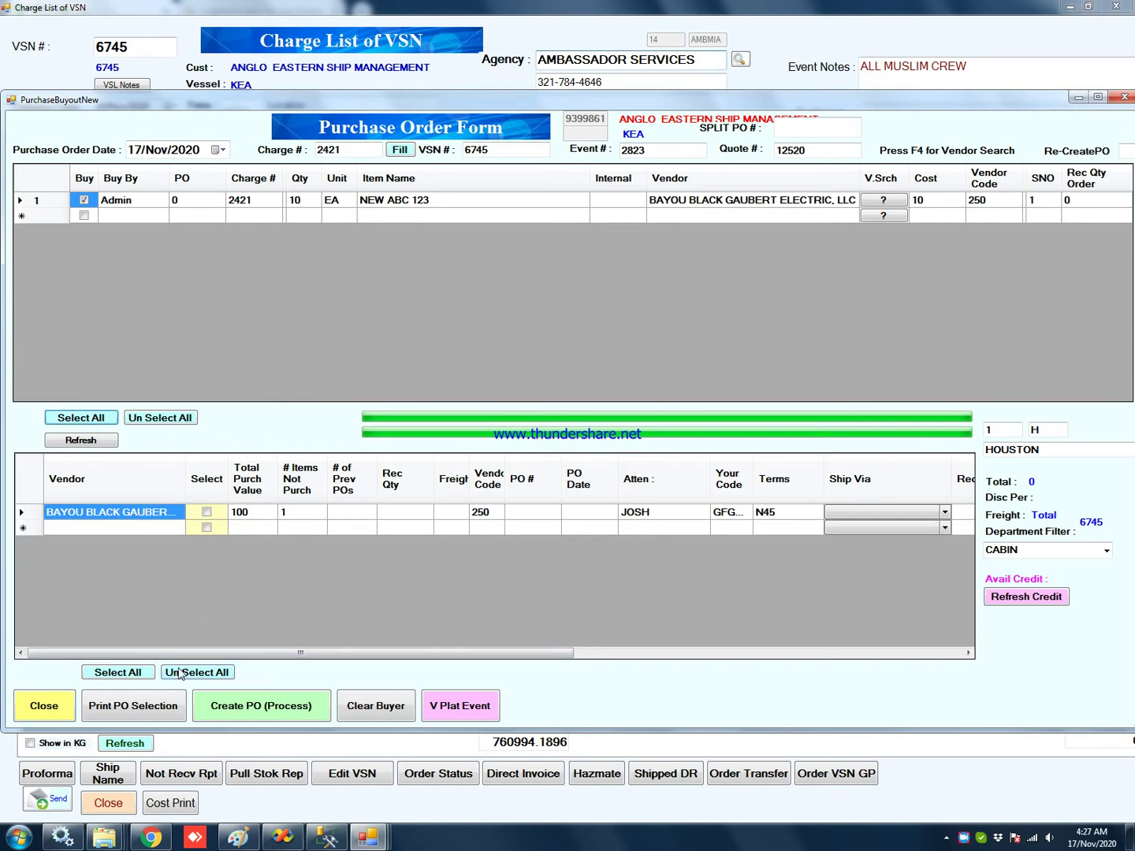
left_click(142, 674)
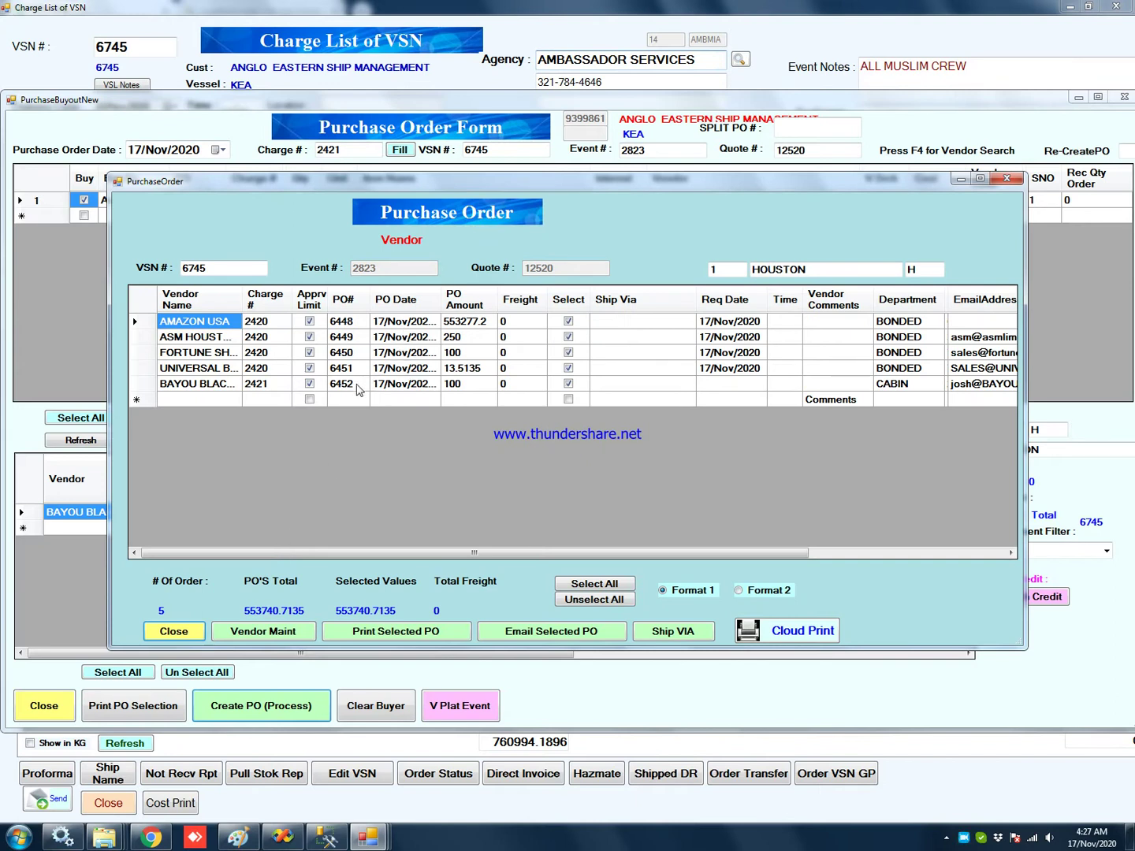
left_click(196, 635)
Step: Open the receiving form for the BAYOU BLACK GAUBERT ELECTRIC purchase order and enter a received quantity of 10 for NEW ABC 123
left_click(262, 268)
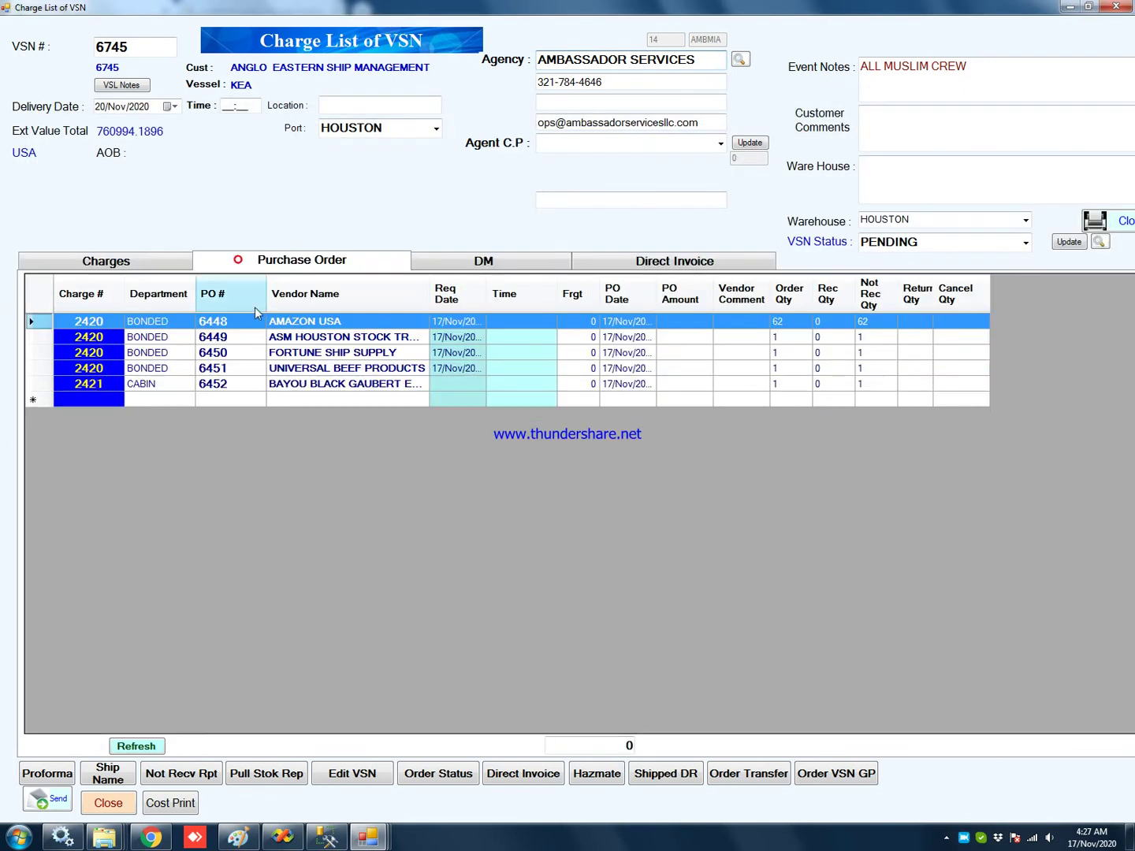
left_click(217, 386)
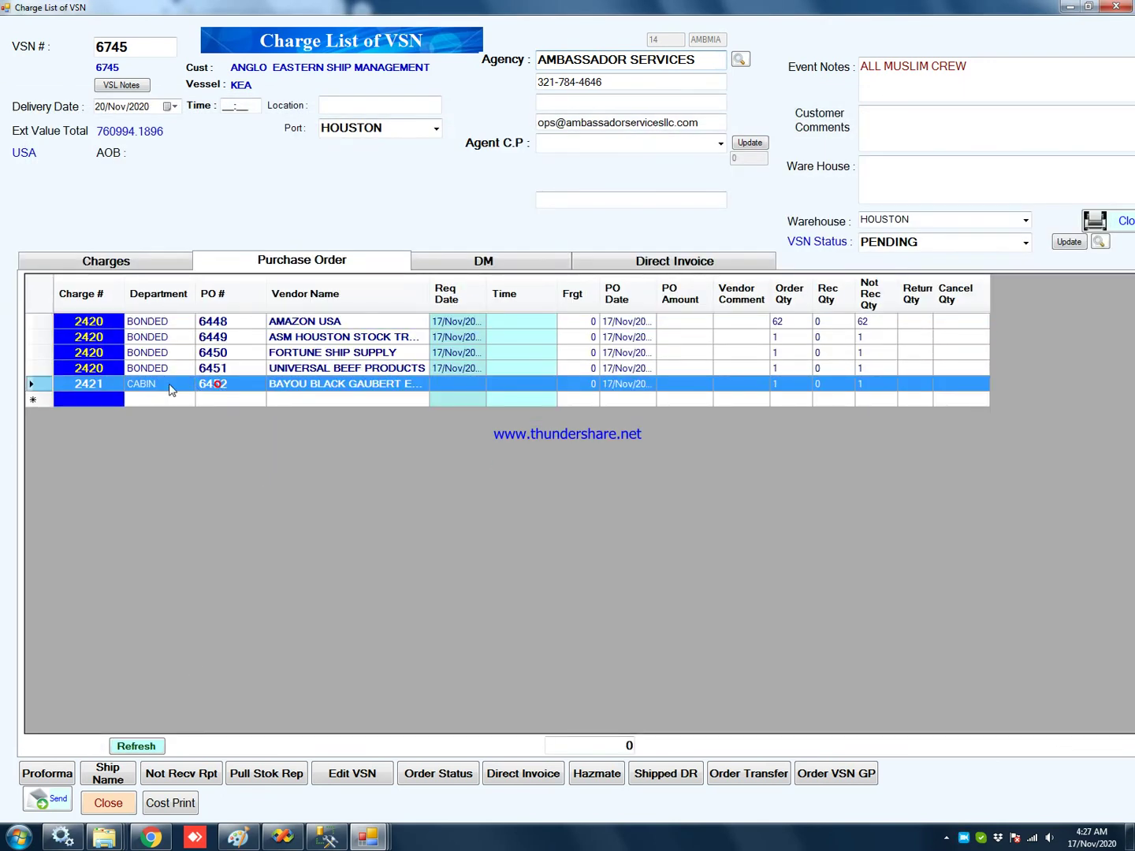
right_click(227, 390)
left_click(277, 401)
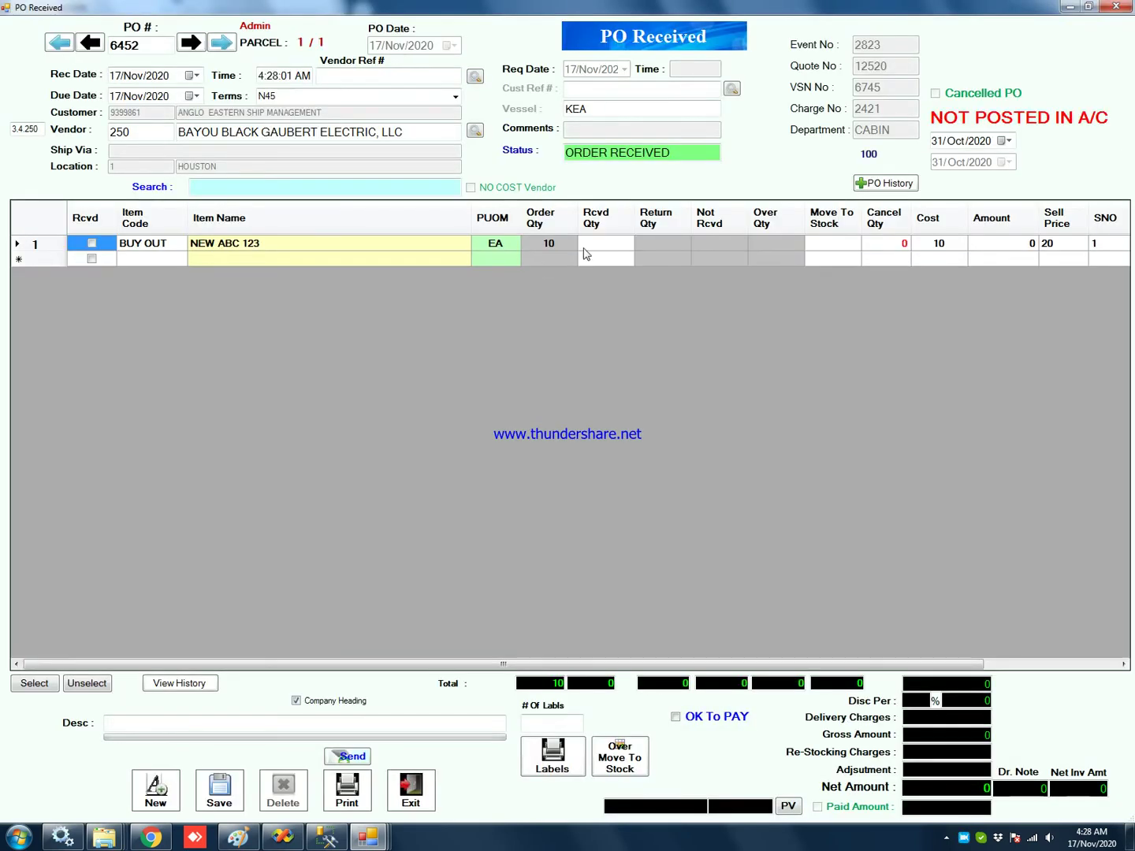
left_click(598, 244)
type("1")
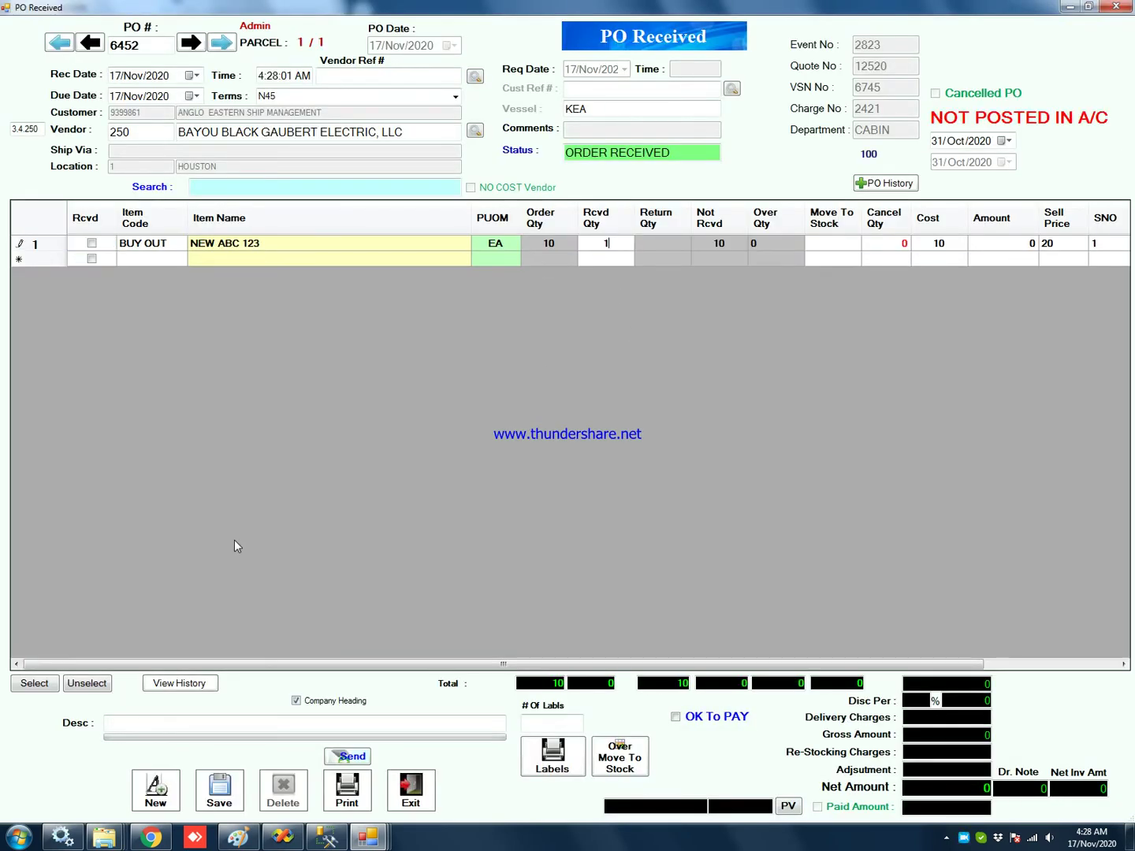
type("0")
key("Return")
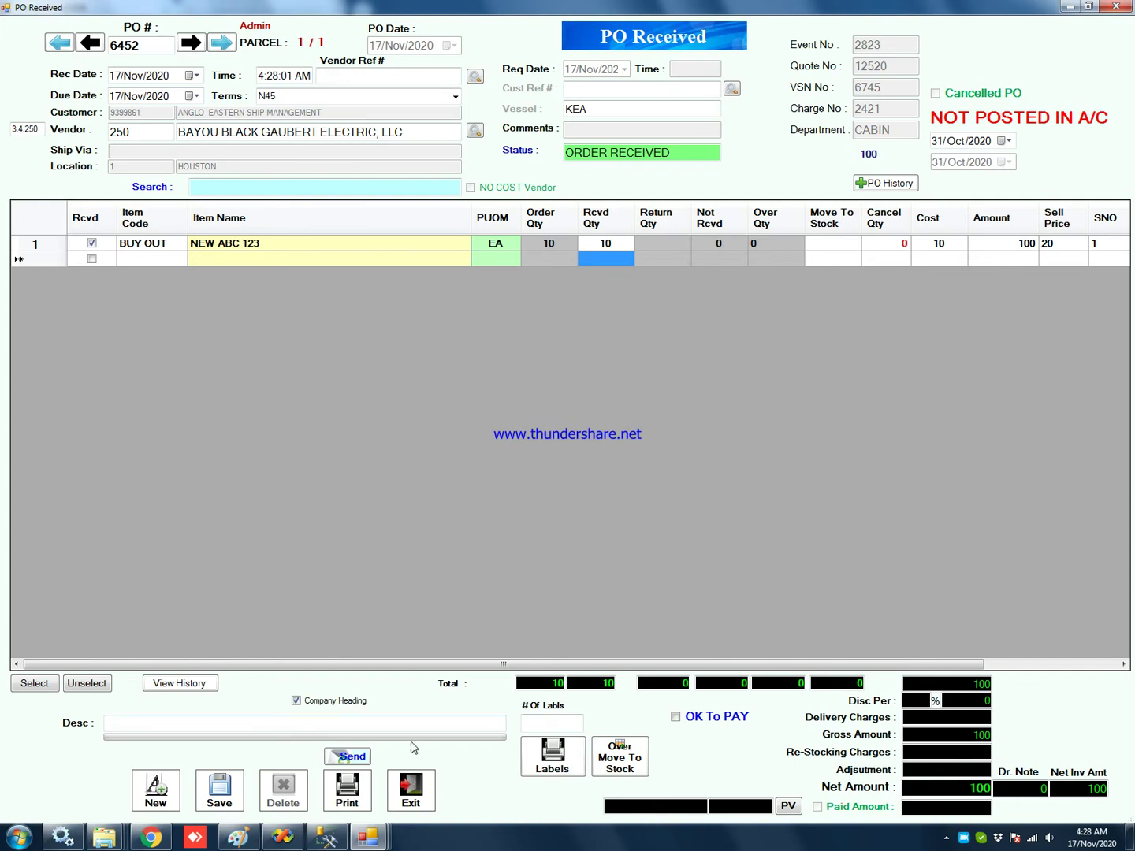
left_click(962, 788)
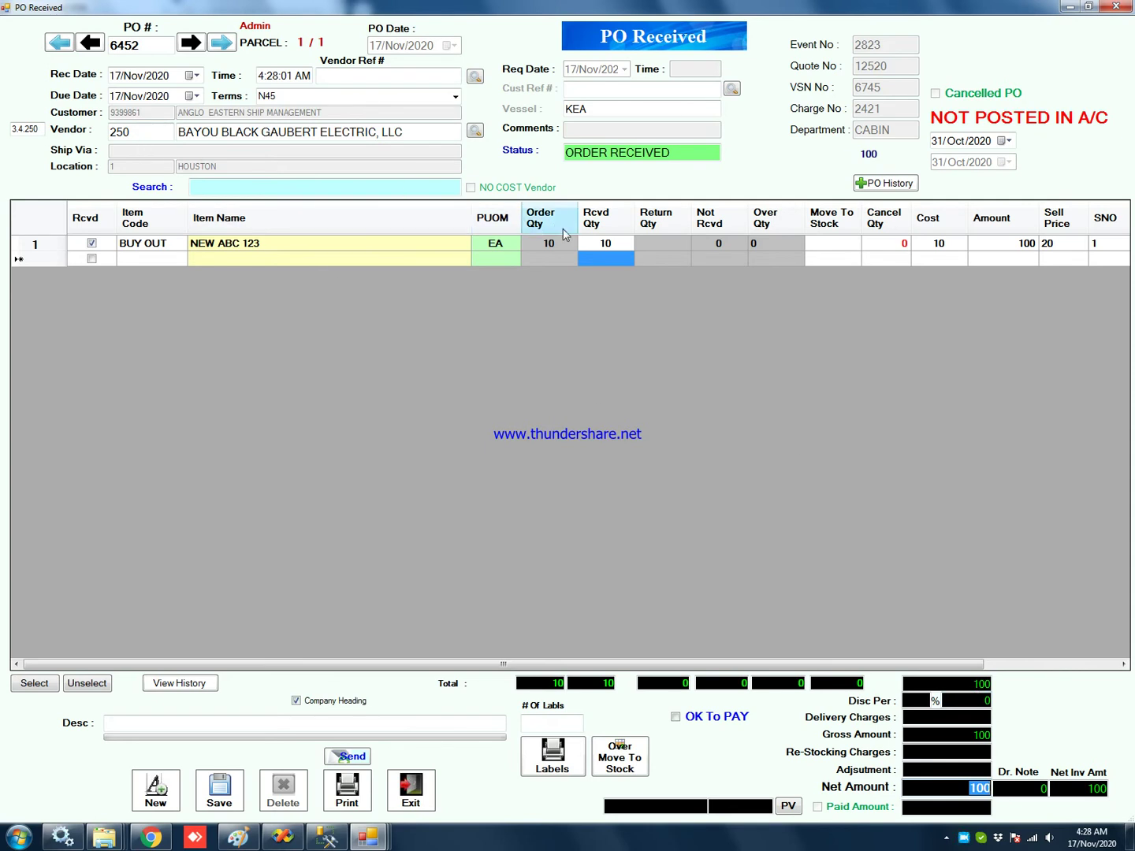
left_click(605, 245)
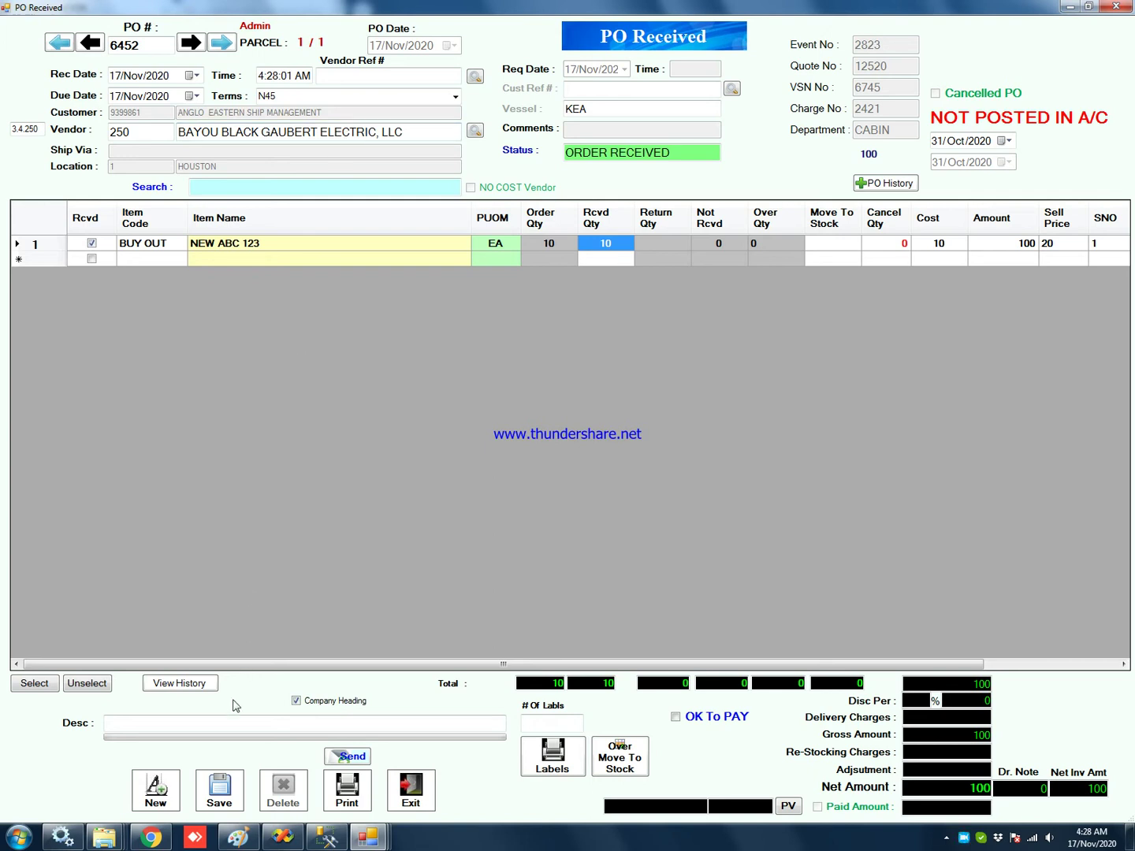
Step: Set the received order's payment terms to N 45 Days and save the PO receipt
left_click(222, 791)
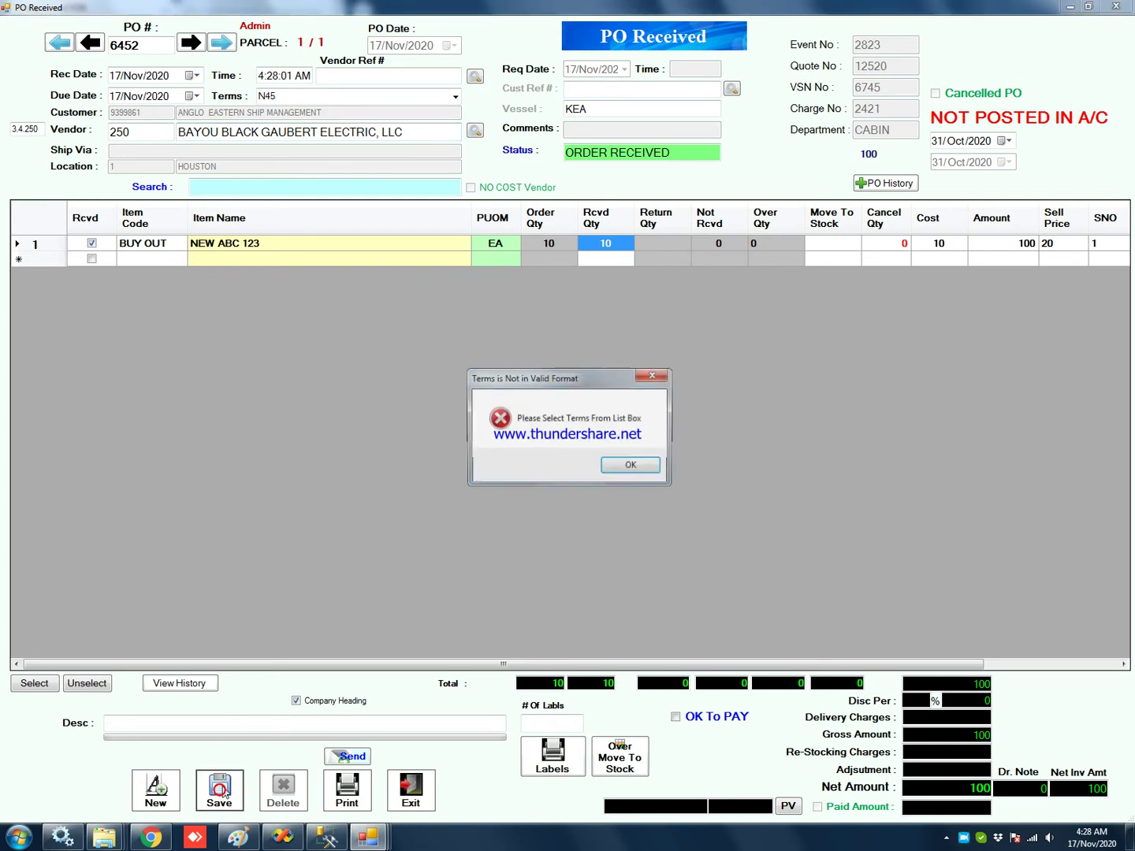
left_click(625, 470)
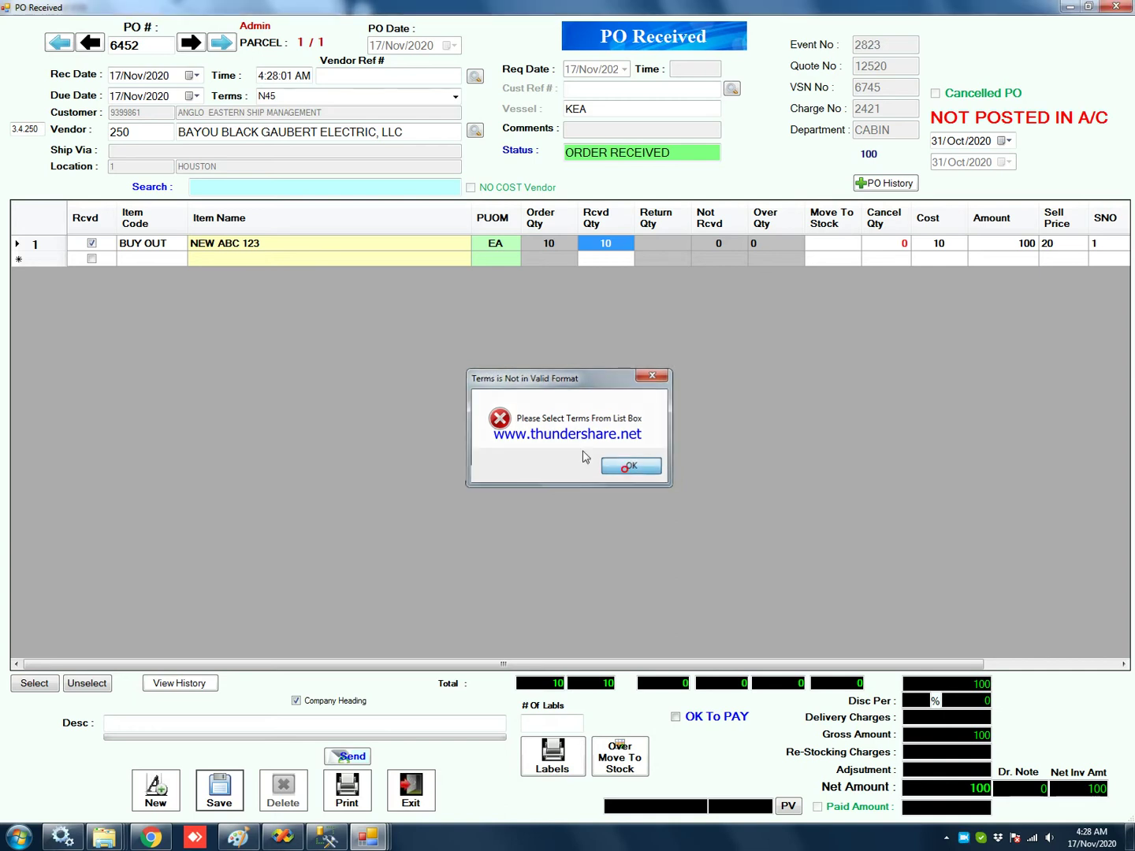
left_click(456, 96)
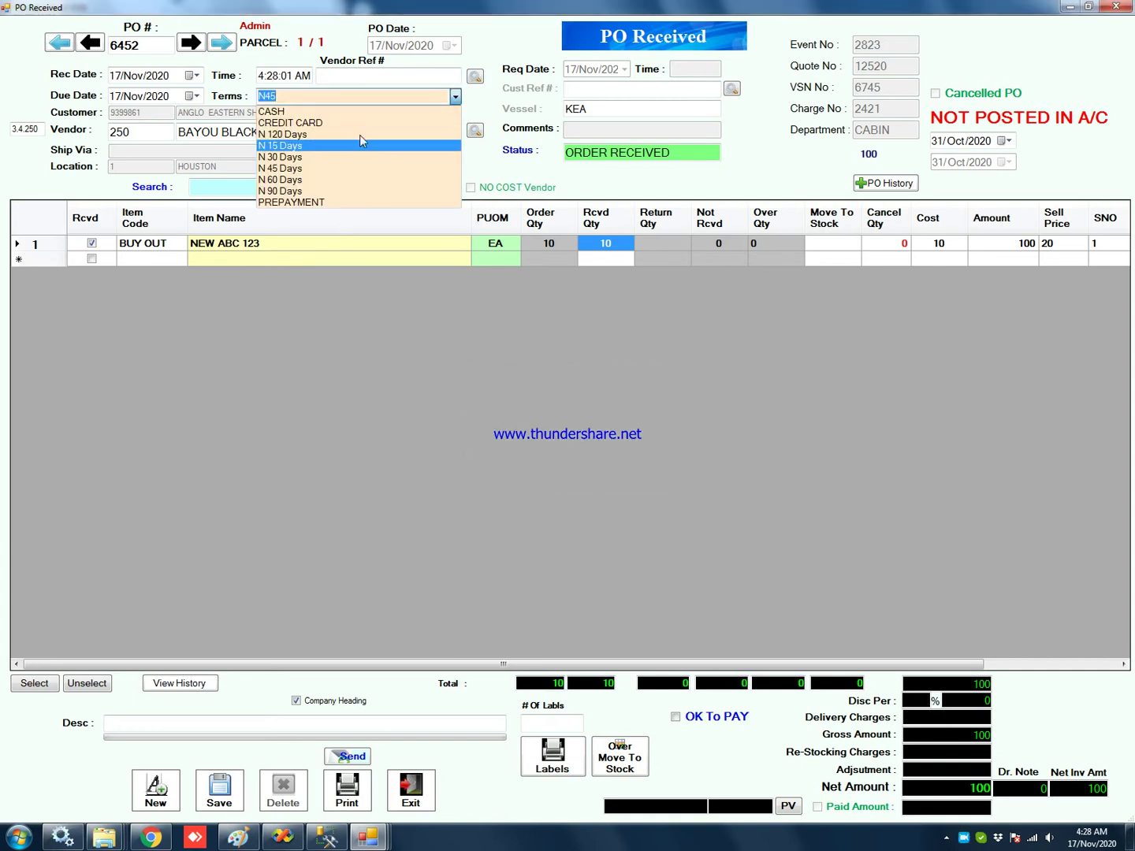
left_click(352, 174)
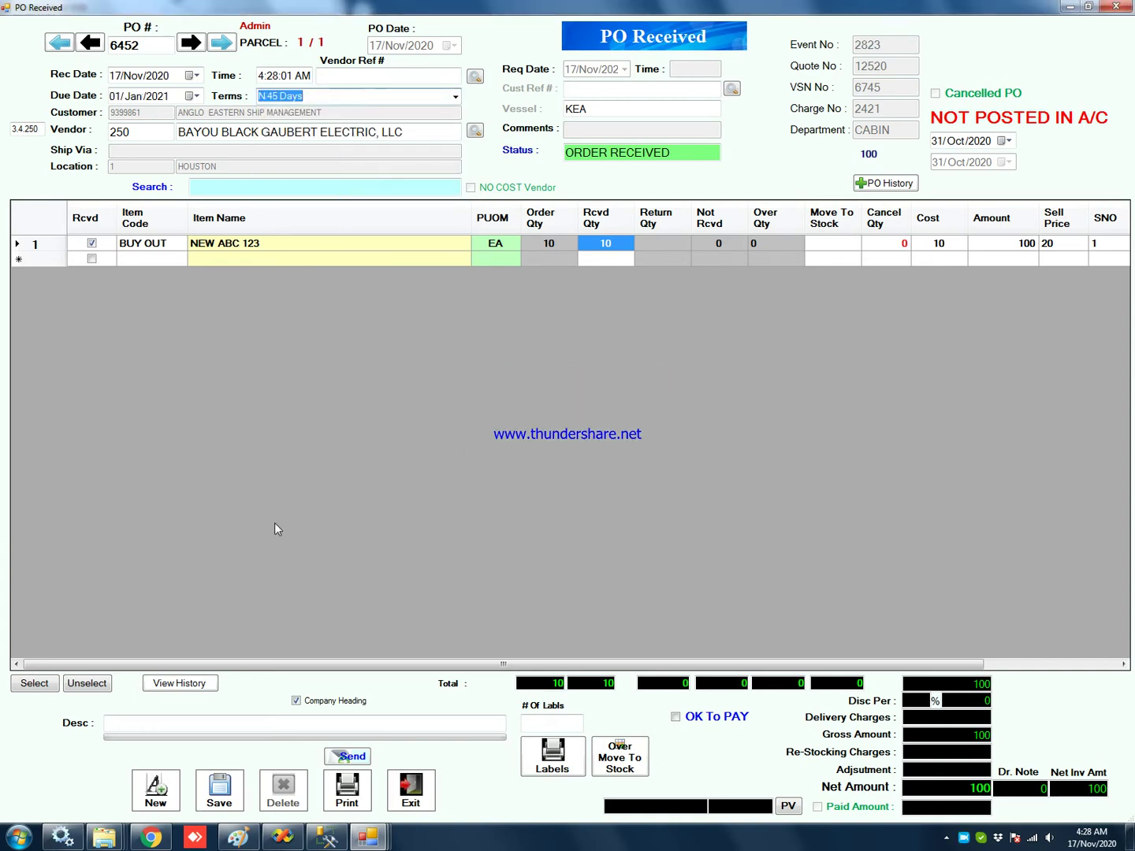
left_click(219, 798)
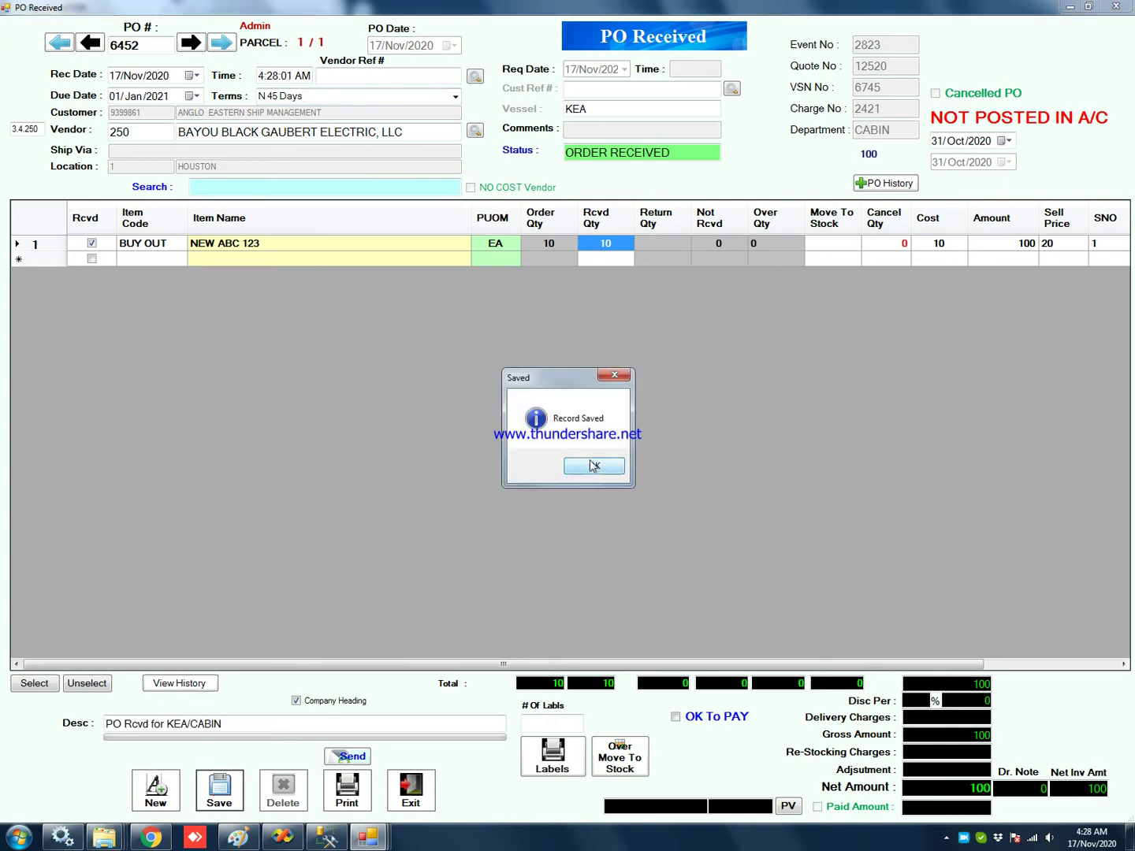
left_click(593, 464)
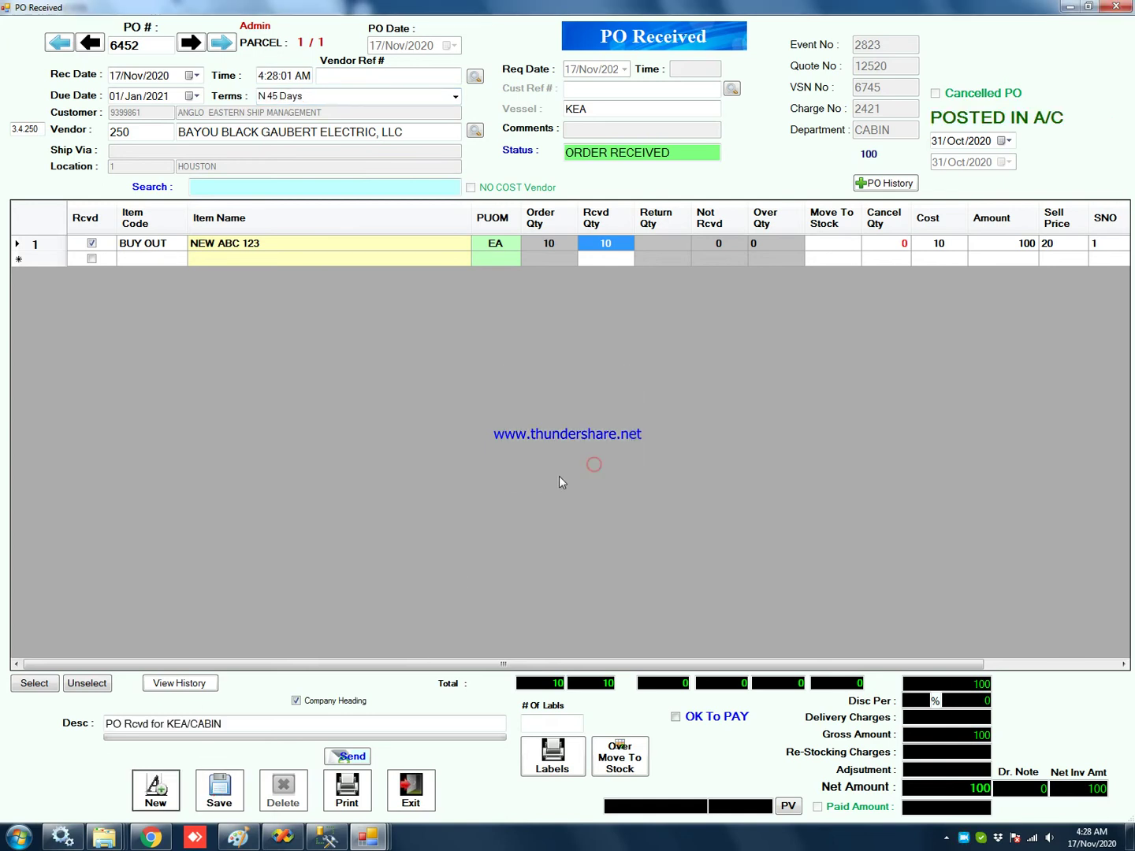
Step: Examine the print preview of the PO receipt, then close the preview and the receiving form
left_click(354, 788)
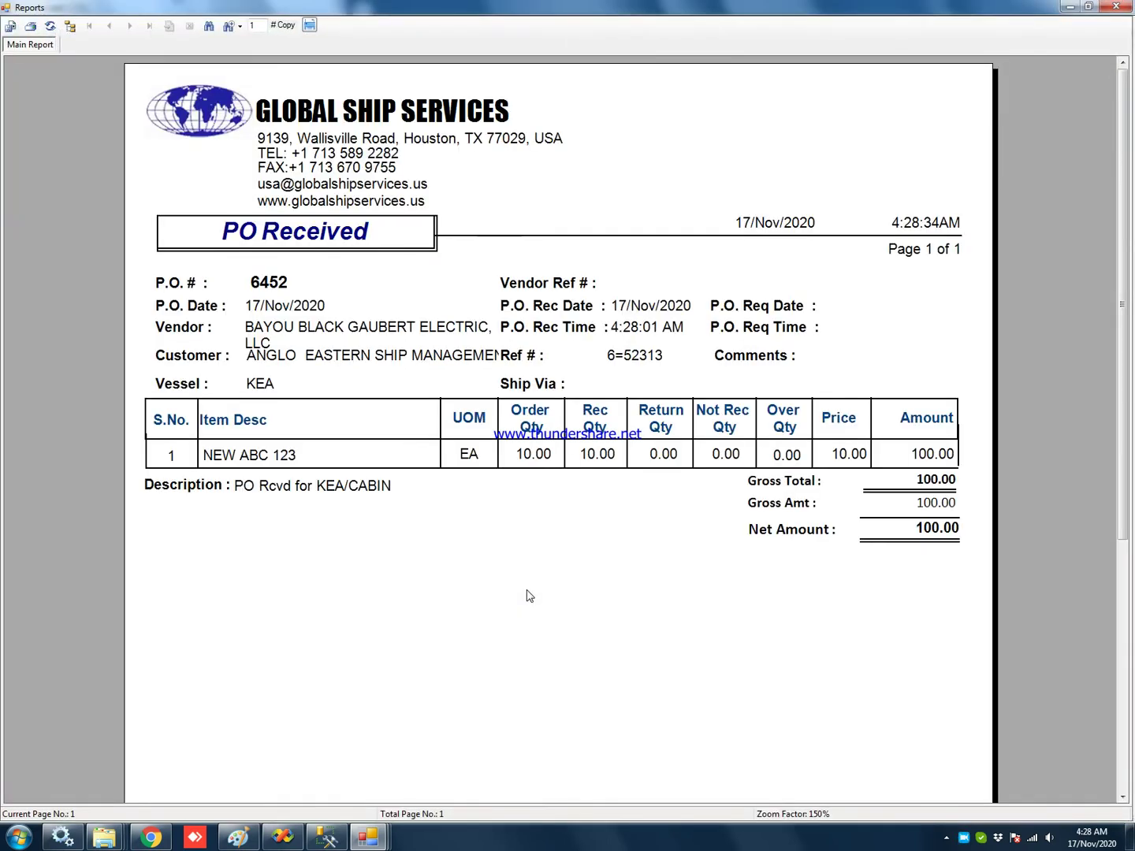
left_click(1115, 7)
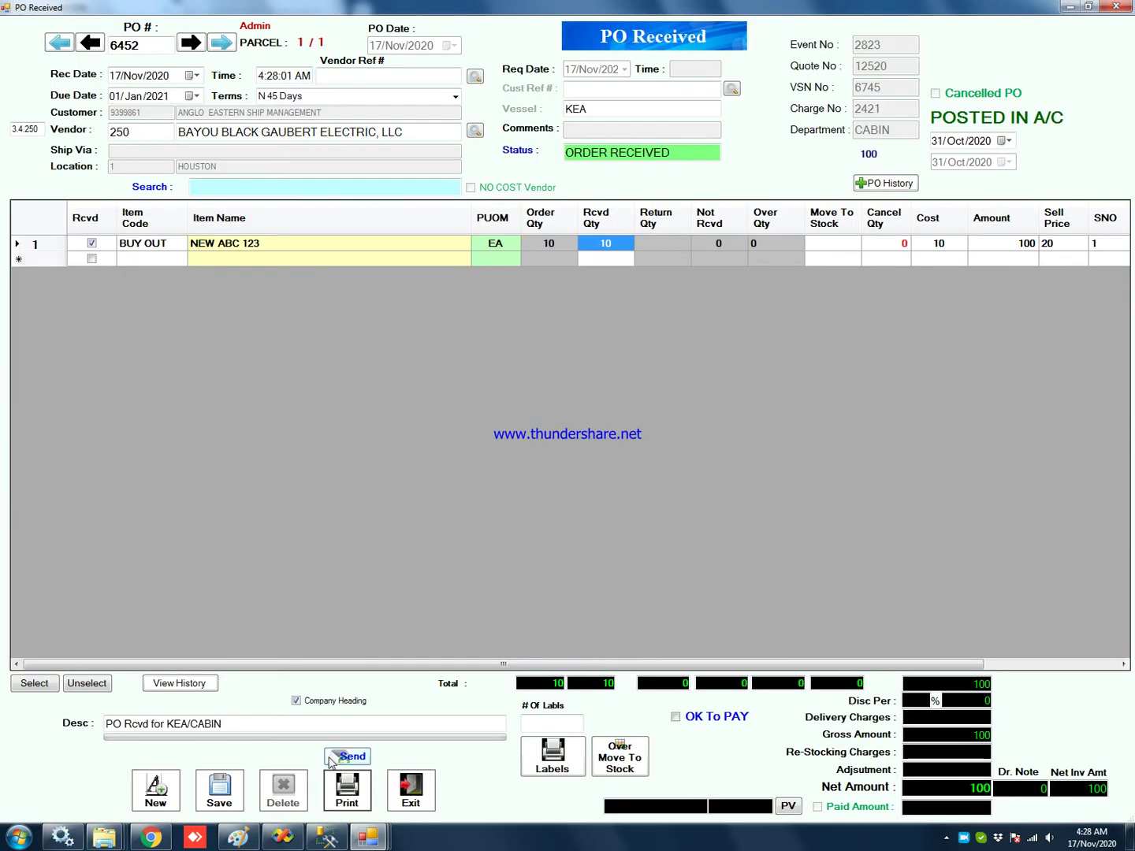
left_click(408, 786)
Step: Review the CABIN purchase order in the list, then view the ship name label at 100% zoom and close it
left_click(281, 368)
left_click(281, 323)
left_click(173, 375)
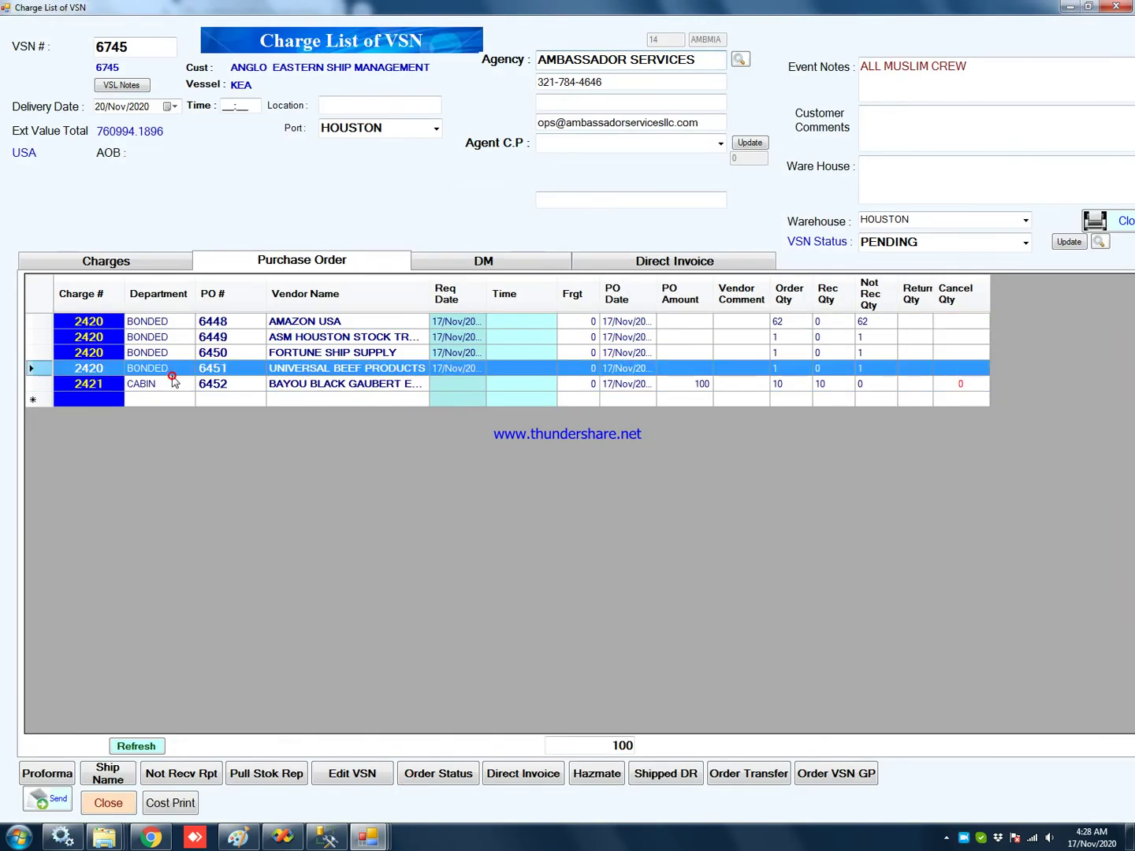
left_click(171, 383)
left_click(108, 773)
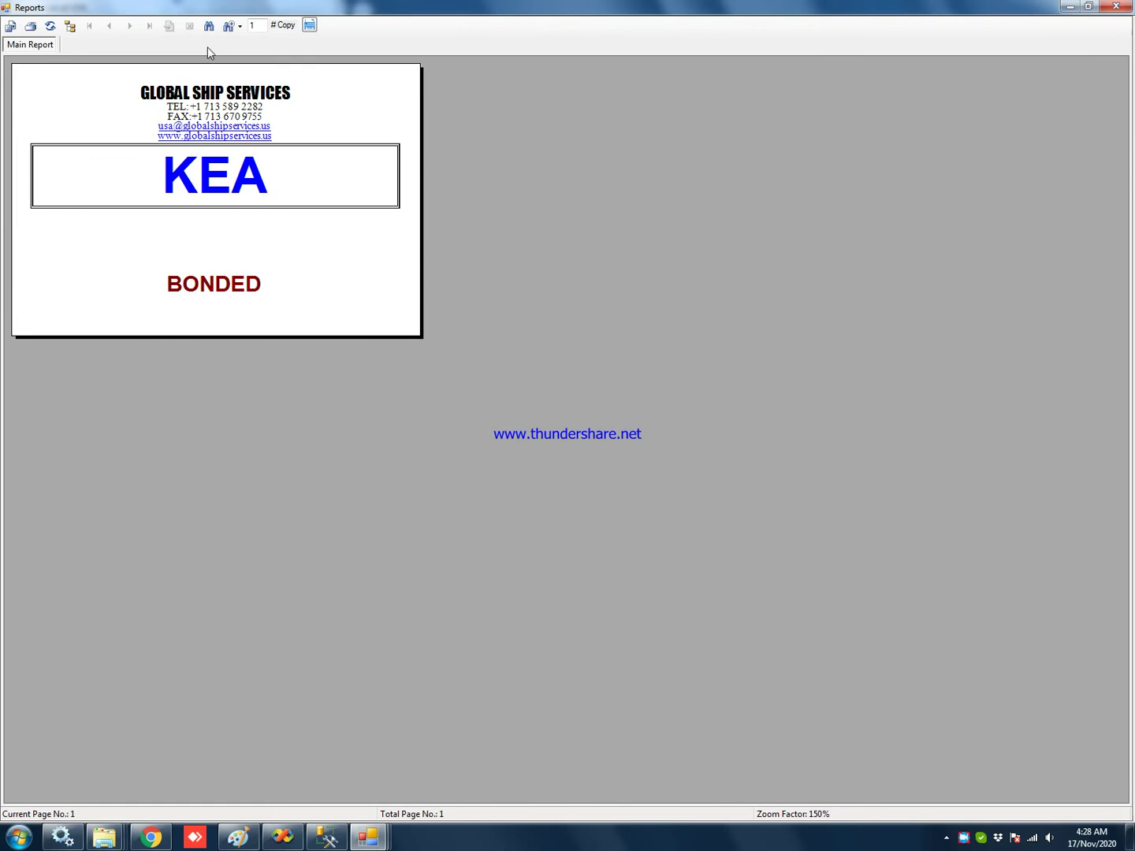
left_click(233, 28)
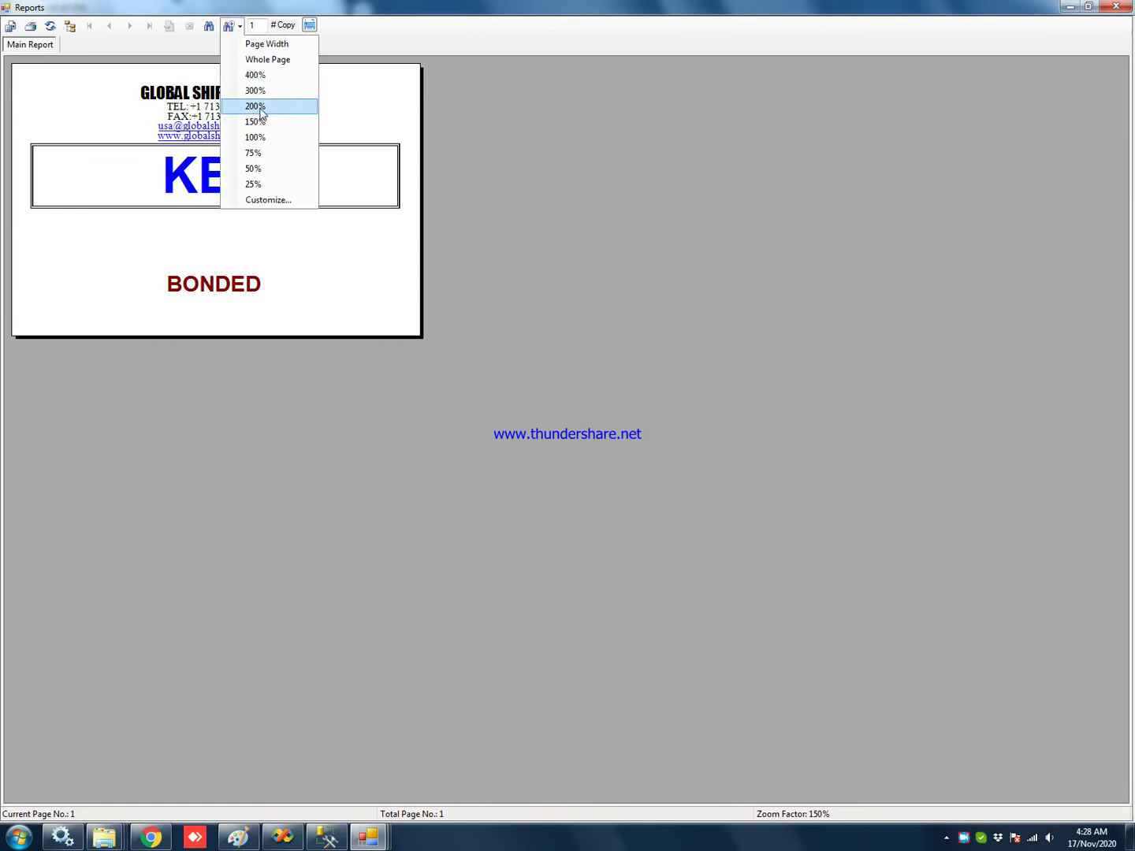
left_click(265, 138)
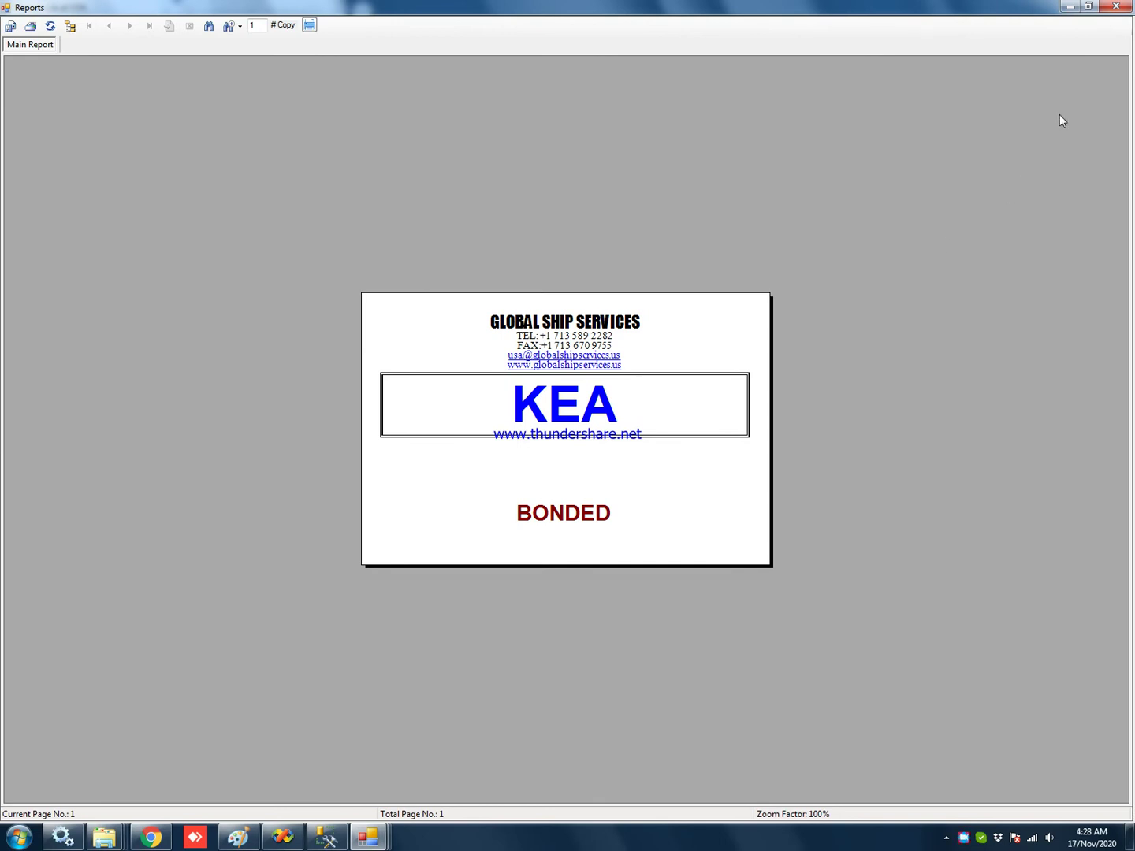
left_click(1116, 7)
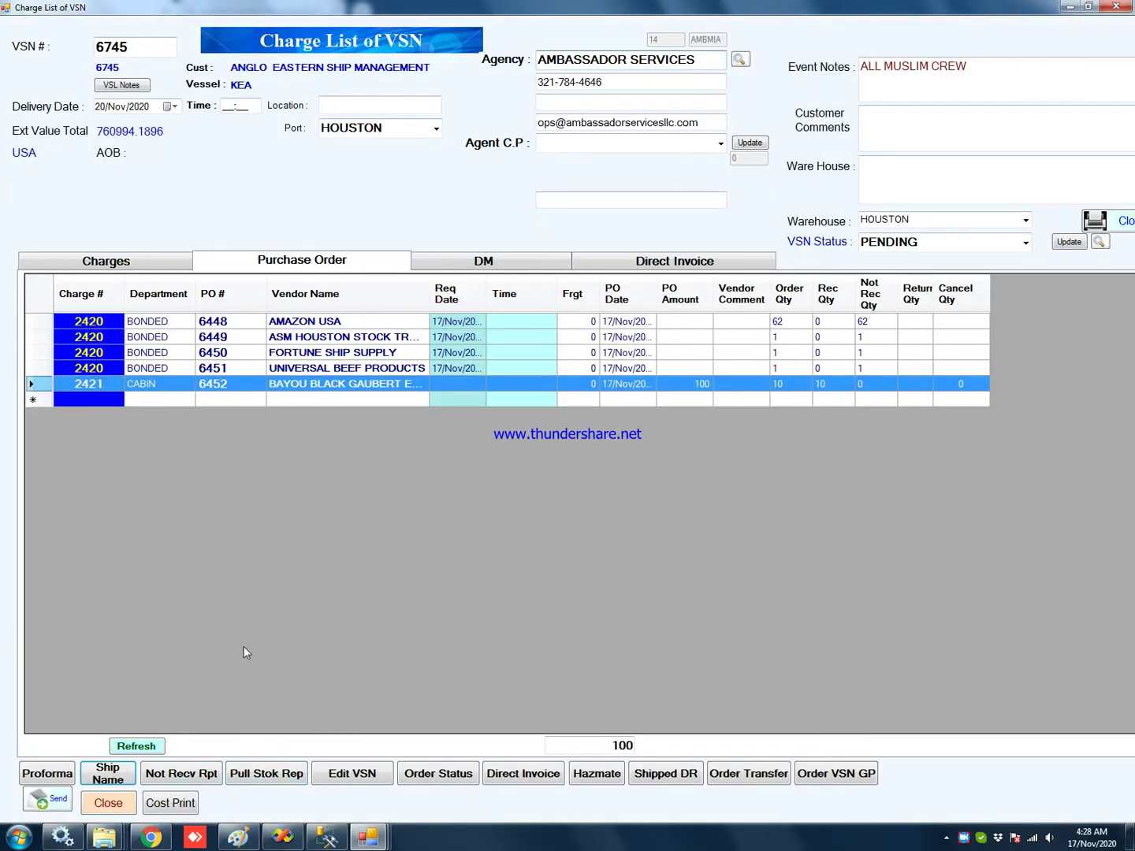
Step: Open the receiving form for the AMAZON USA purchase order and enter received quantities of 12.65 for BEEF BONE FOR SOUP and 26.84 for BEEF TAILS I.W.P
left_click(211, 368)
left_click(219, 321)
right_click(218, 321)
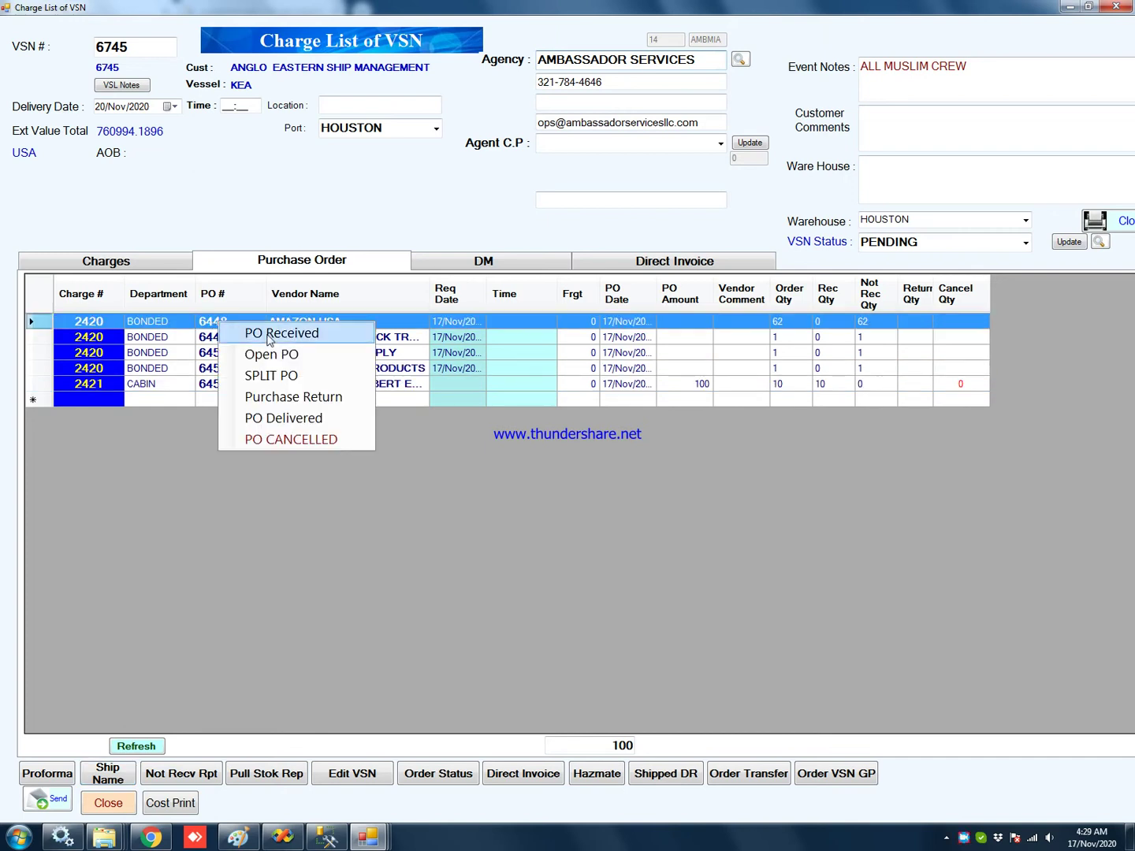
left_click(271, 339)
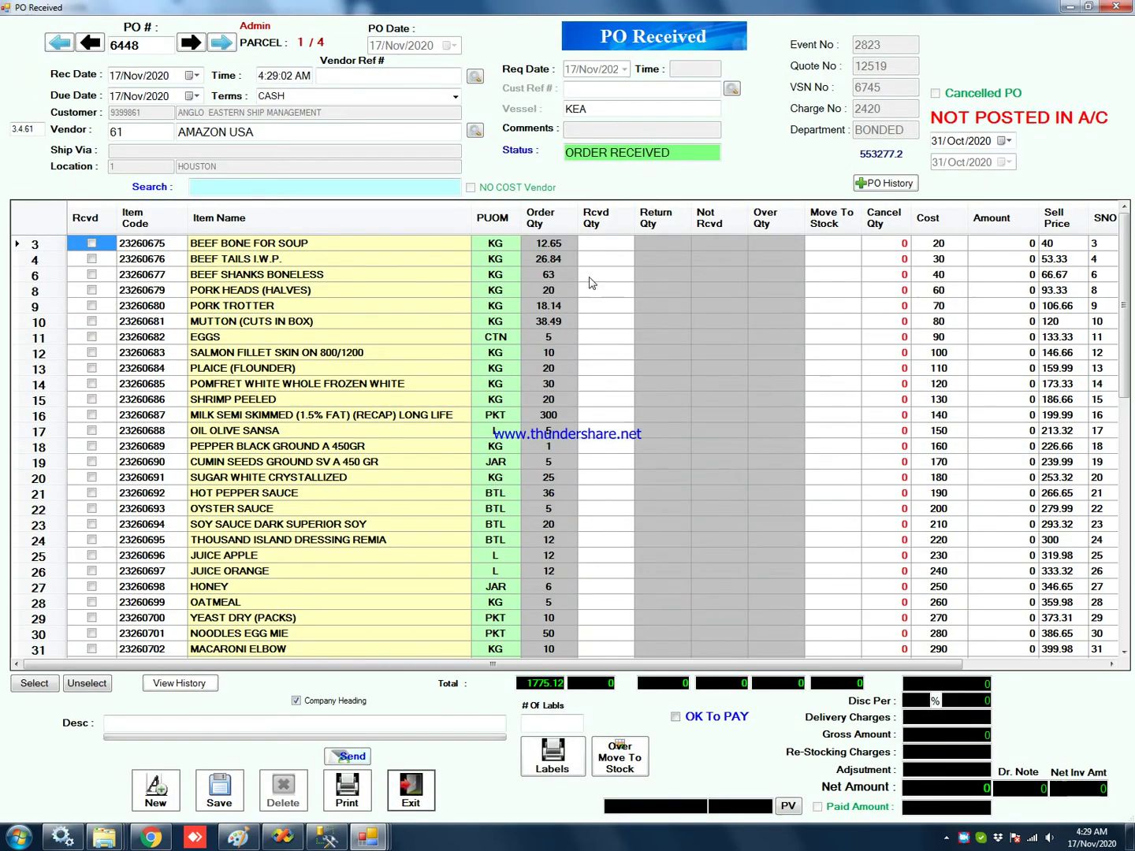
left_click(601, 244)
type("12.65")
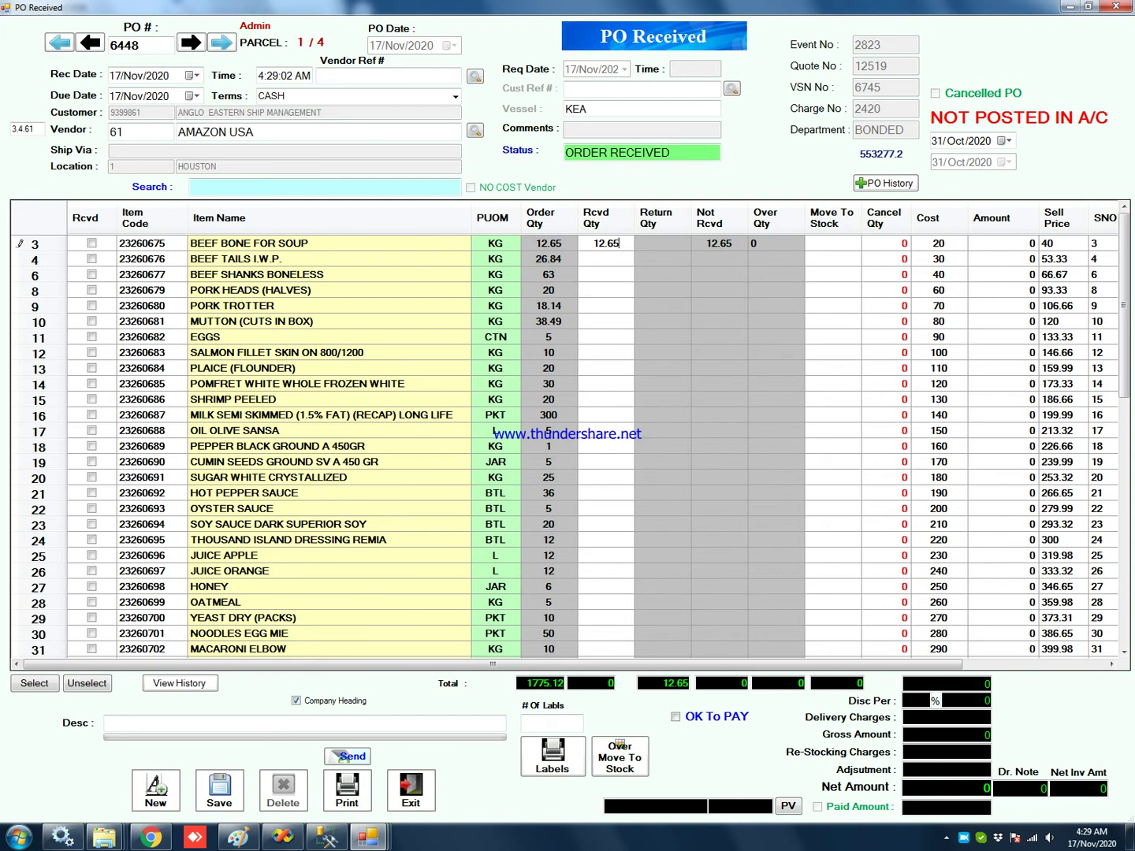
key("Return")
type("26")
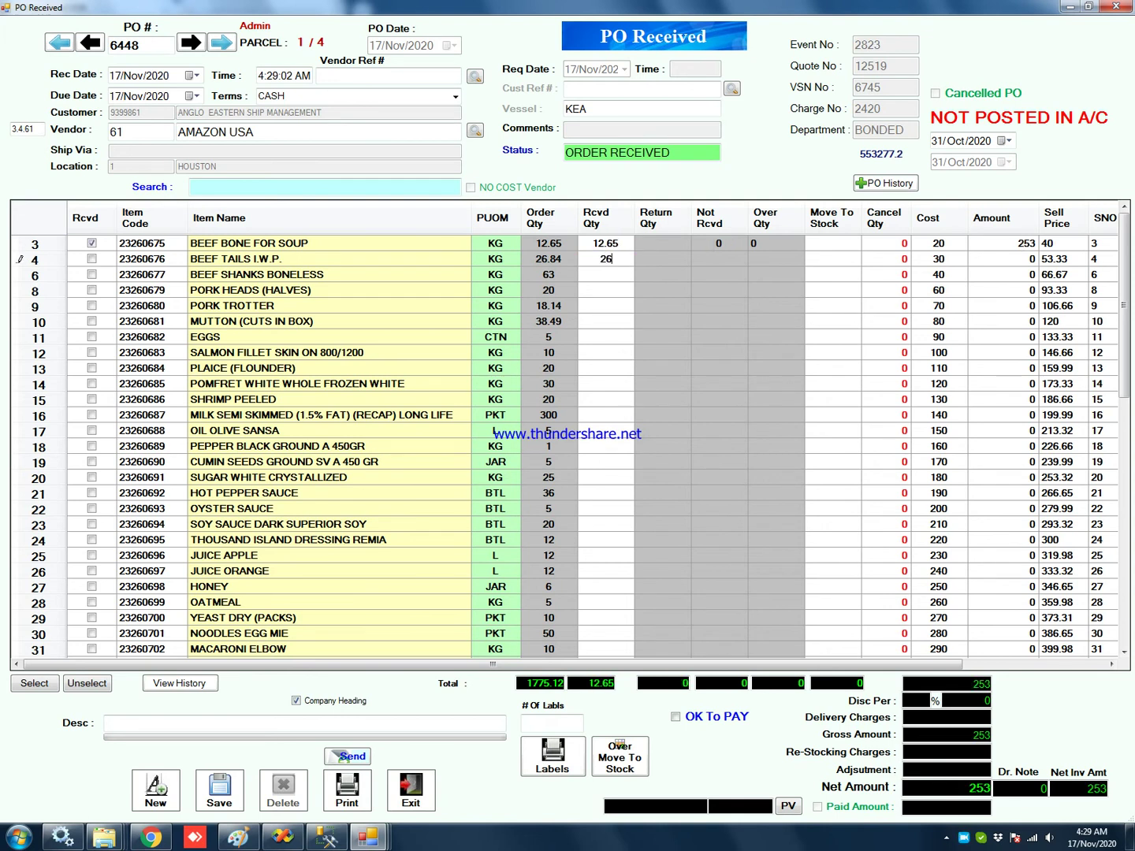
type(".4")
type("84")
key("Return")
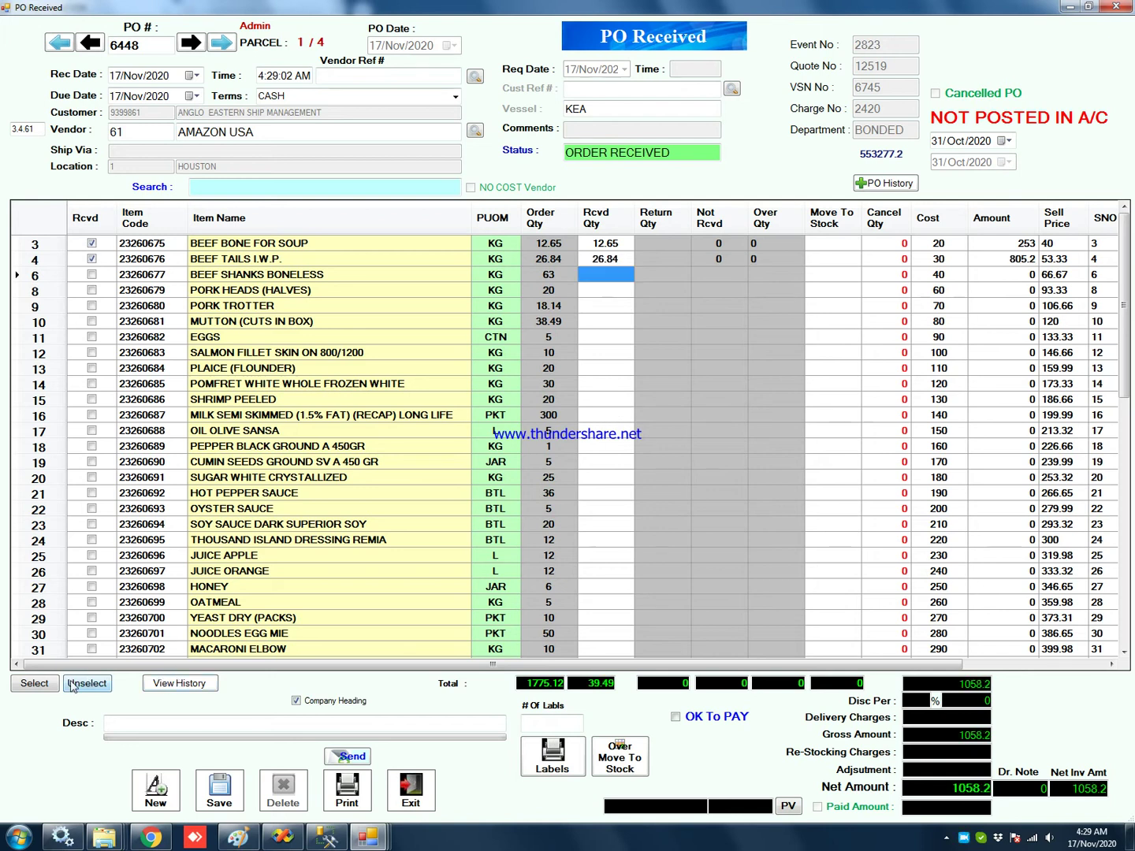
Step: Mark all items as received and enter received quantities of 20 for PORK HEADS (HALVES) and 18 for PORK TROTTER
left_click(46, 684)
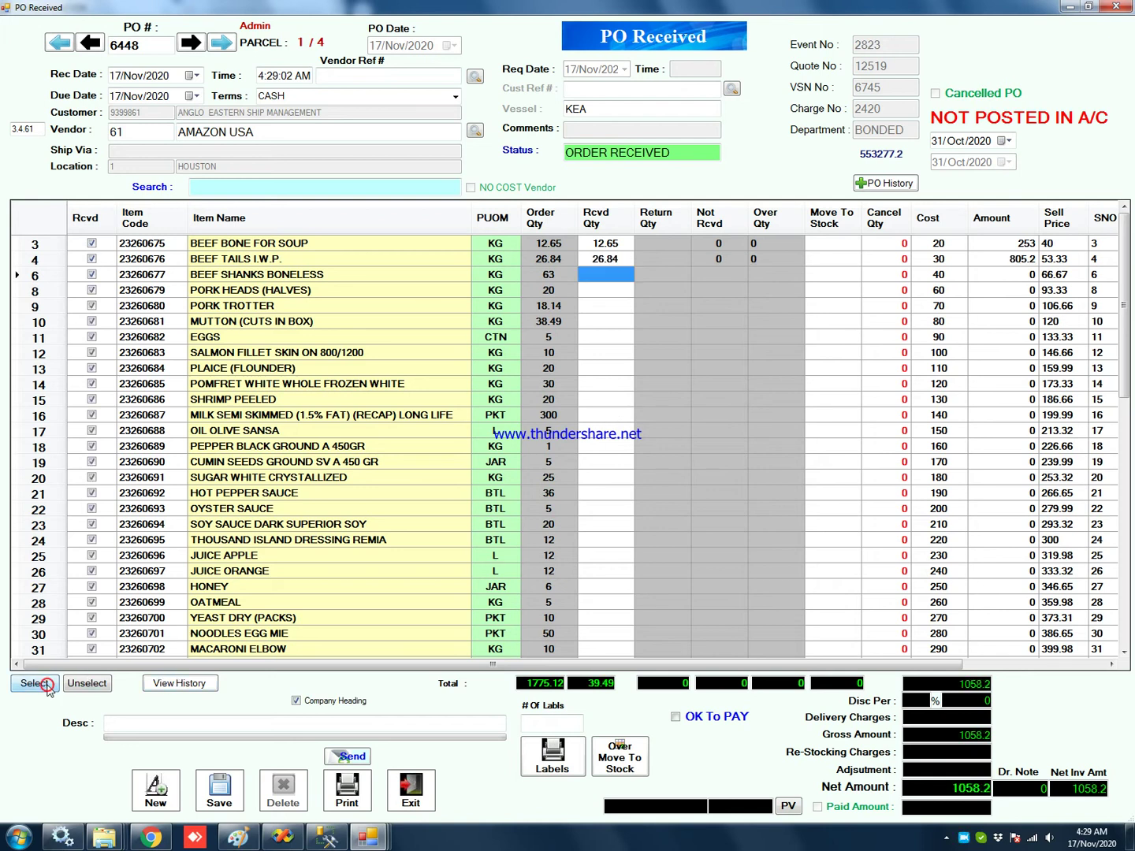
left_click(604, 290)
type("20")
key("Return")
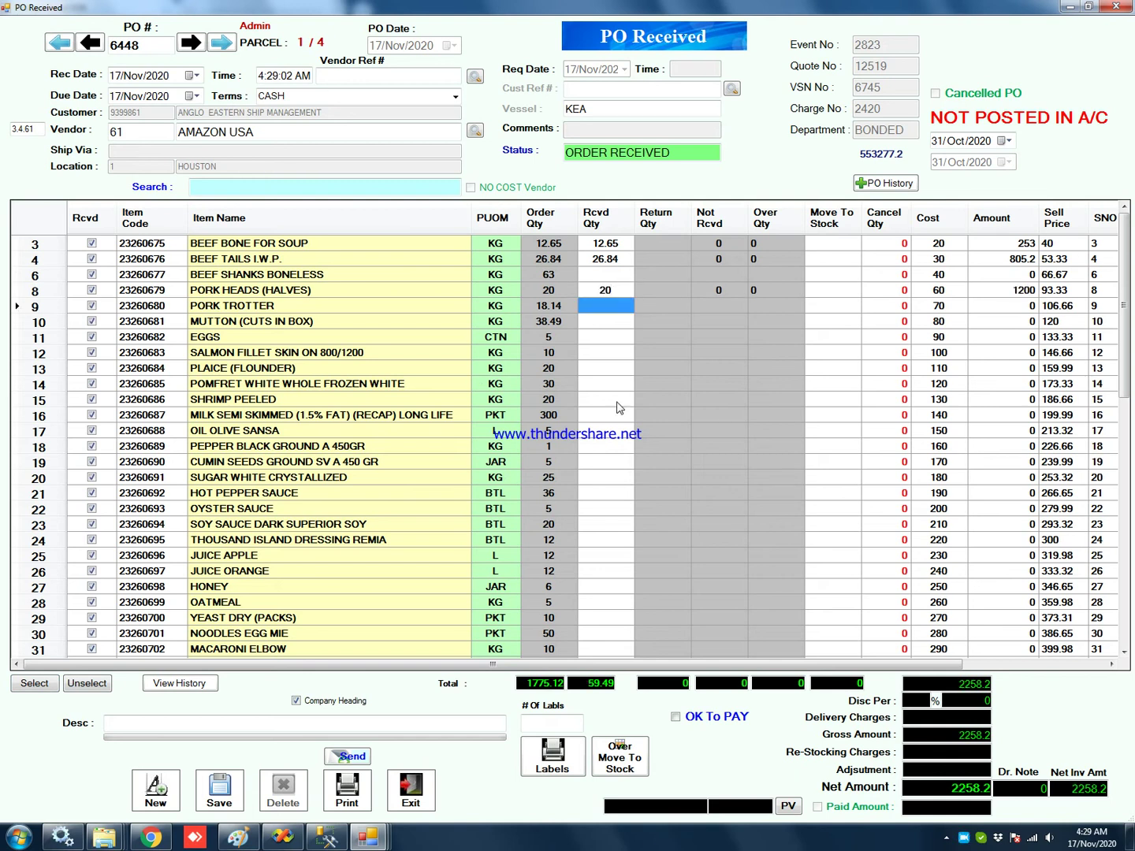
type("18")
key("Return")
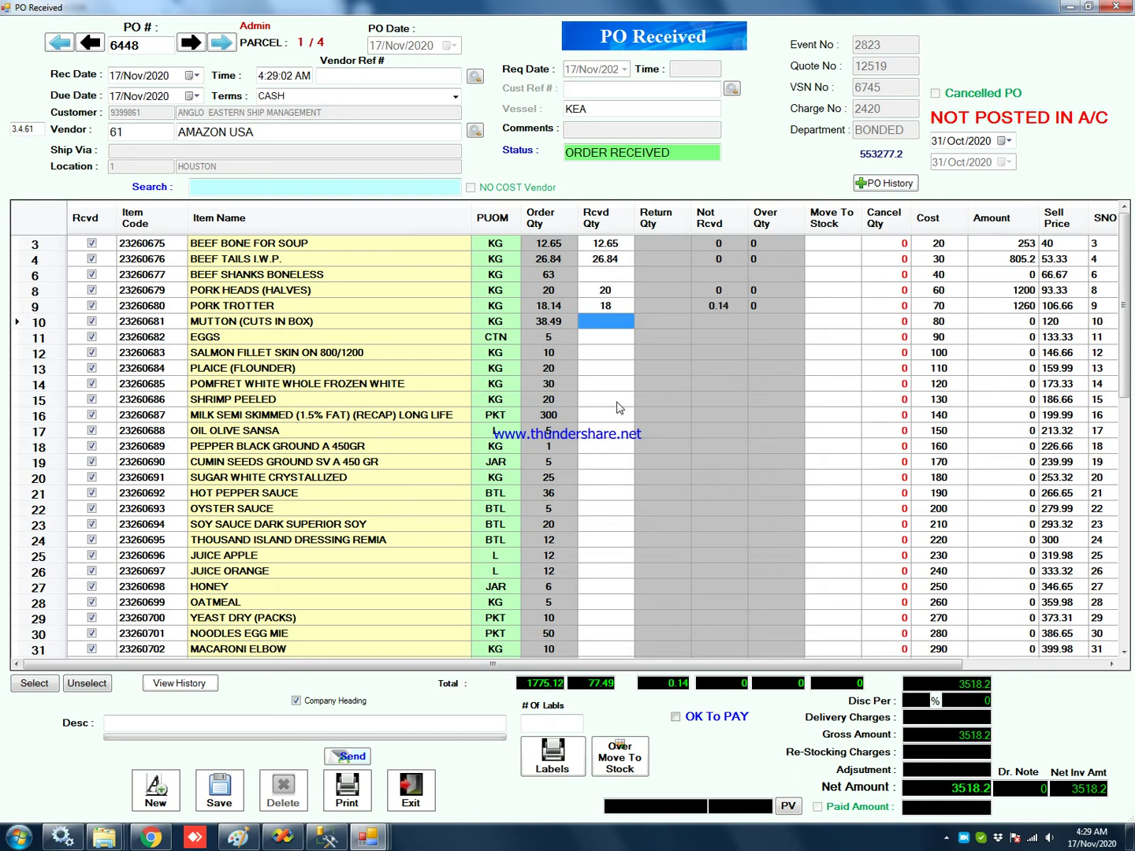
Step: Enter received quantities of 40 for MUTTON (CUTS IN BOX) and 5 for EGGS, accepting the over-received amount
type("40")
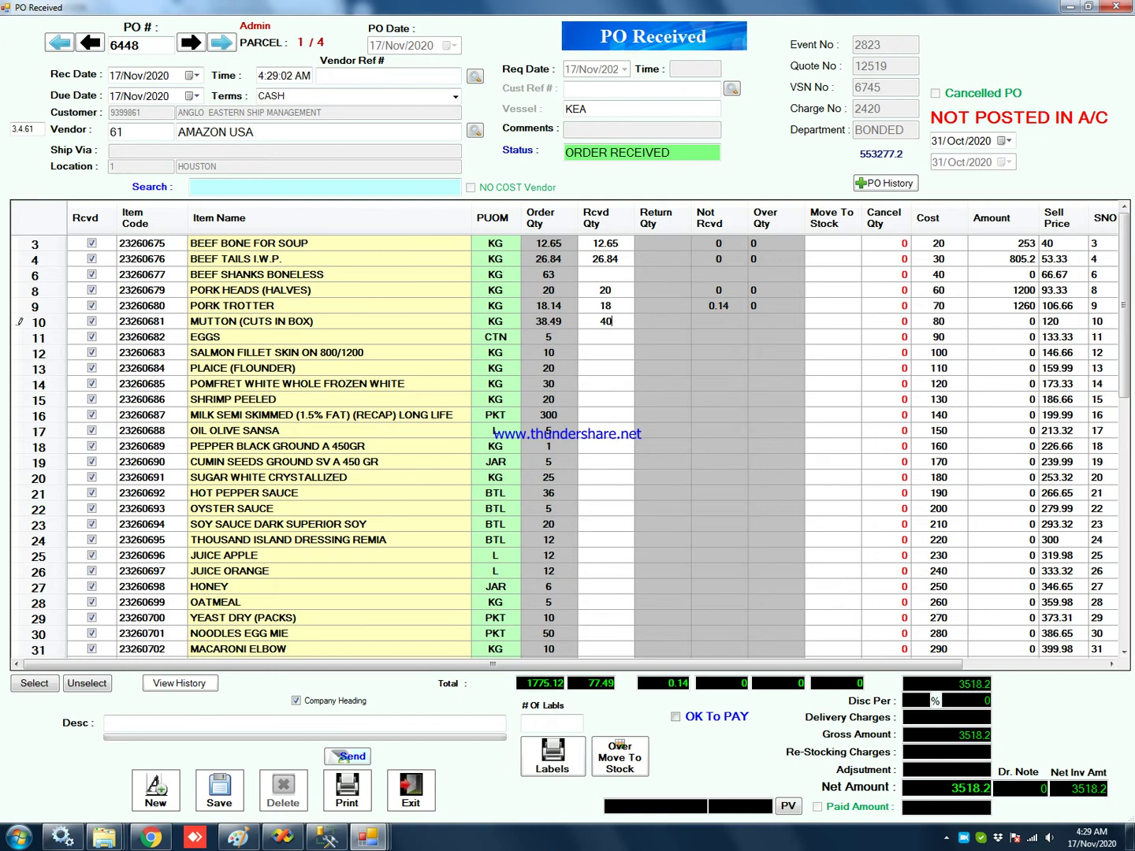
key("Return")
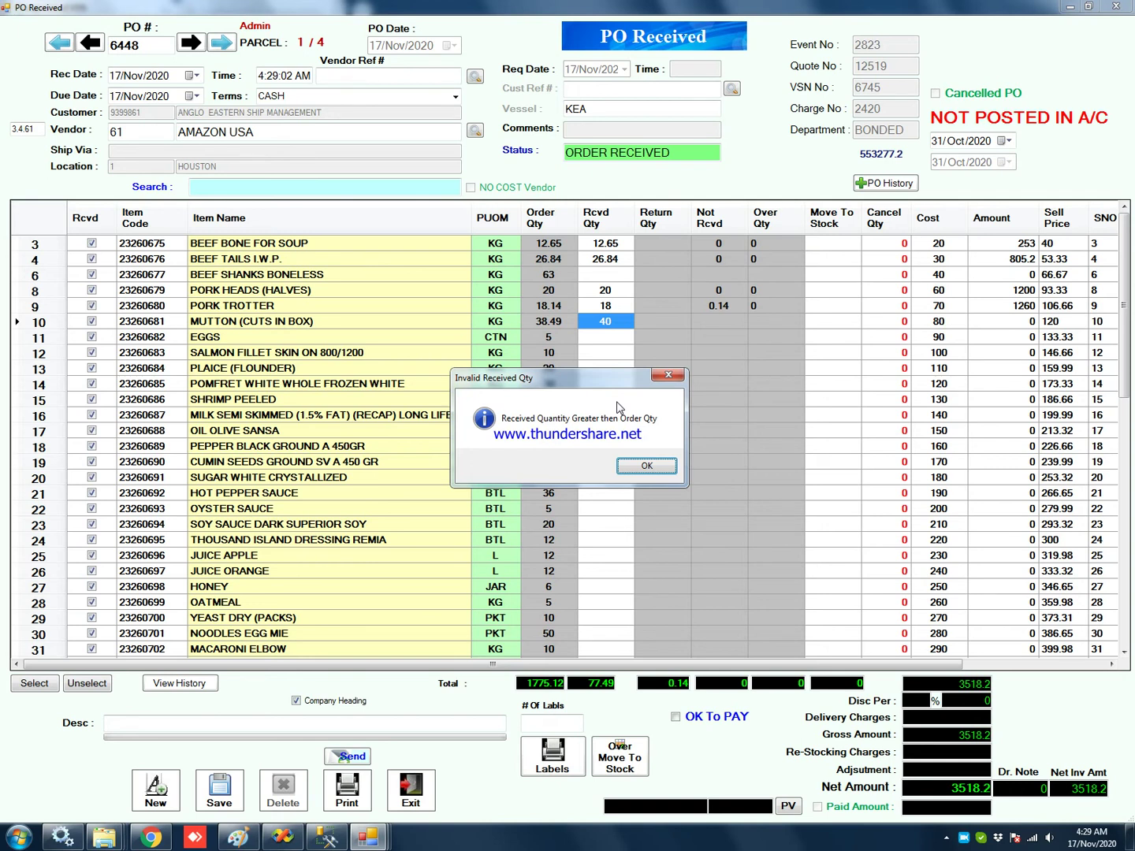
left_click(658, 465)
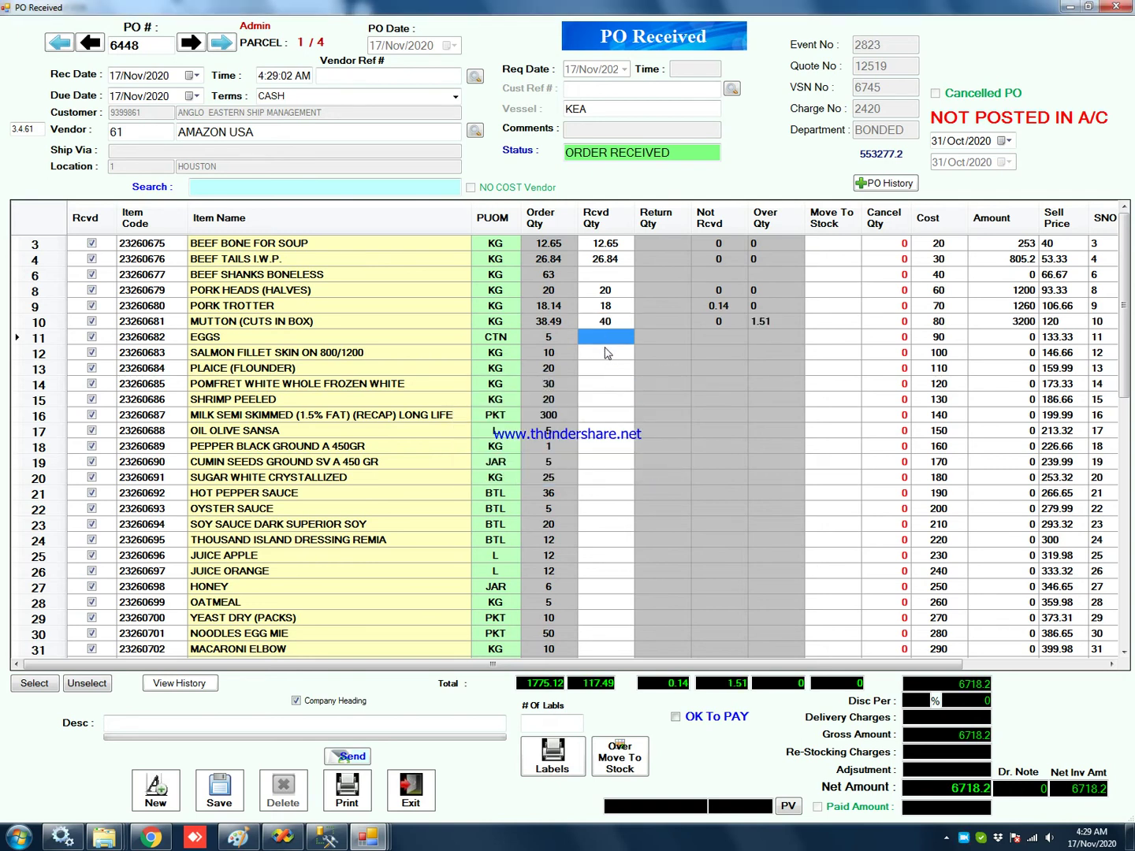
type("5")
key("Return")
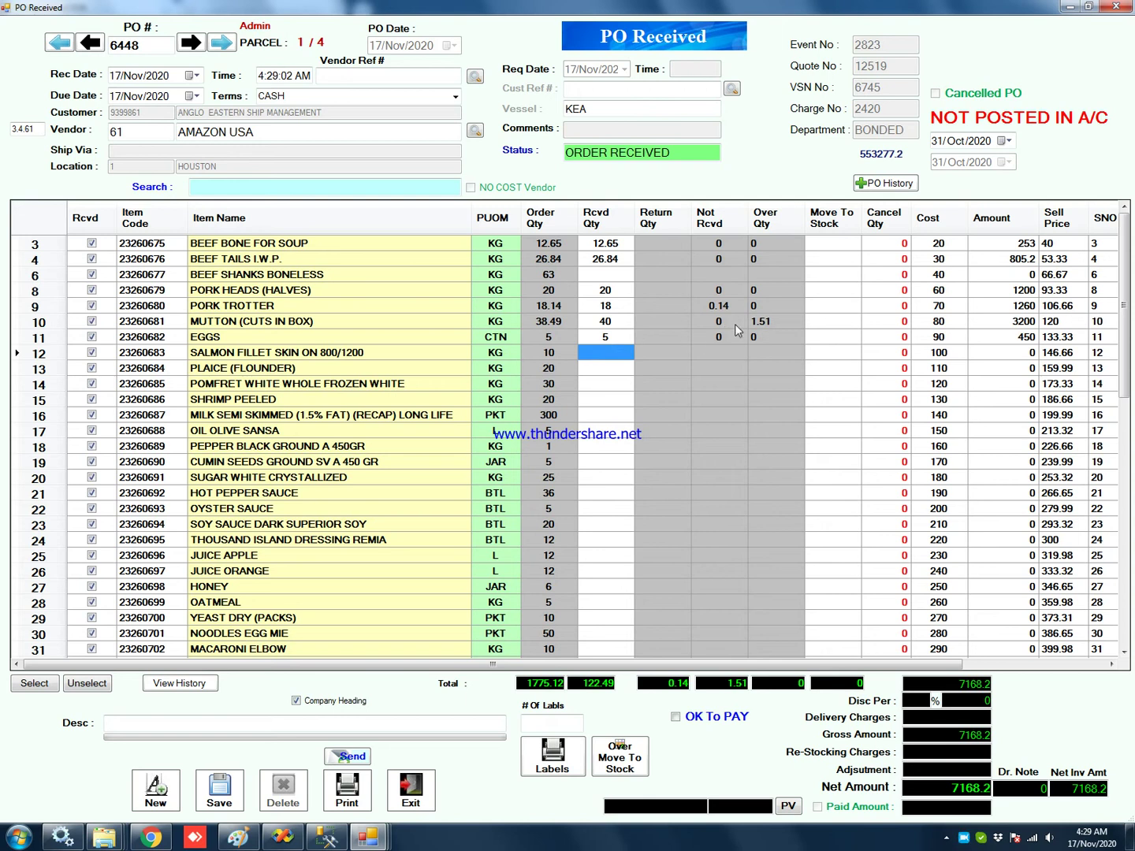
Step: Check the over quantity for MUTTON (CUTS IN BOX), save the AMAZON USA receipt and close the receiving form
left_click(760, 320)
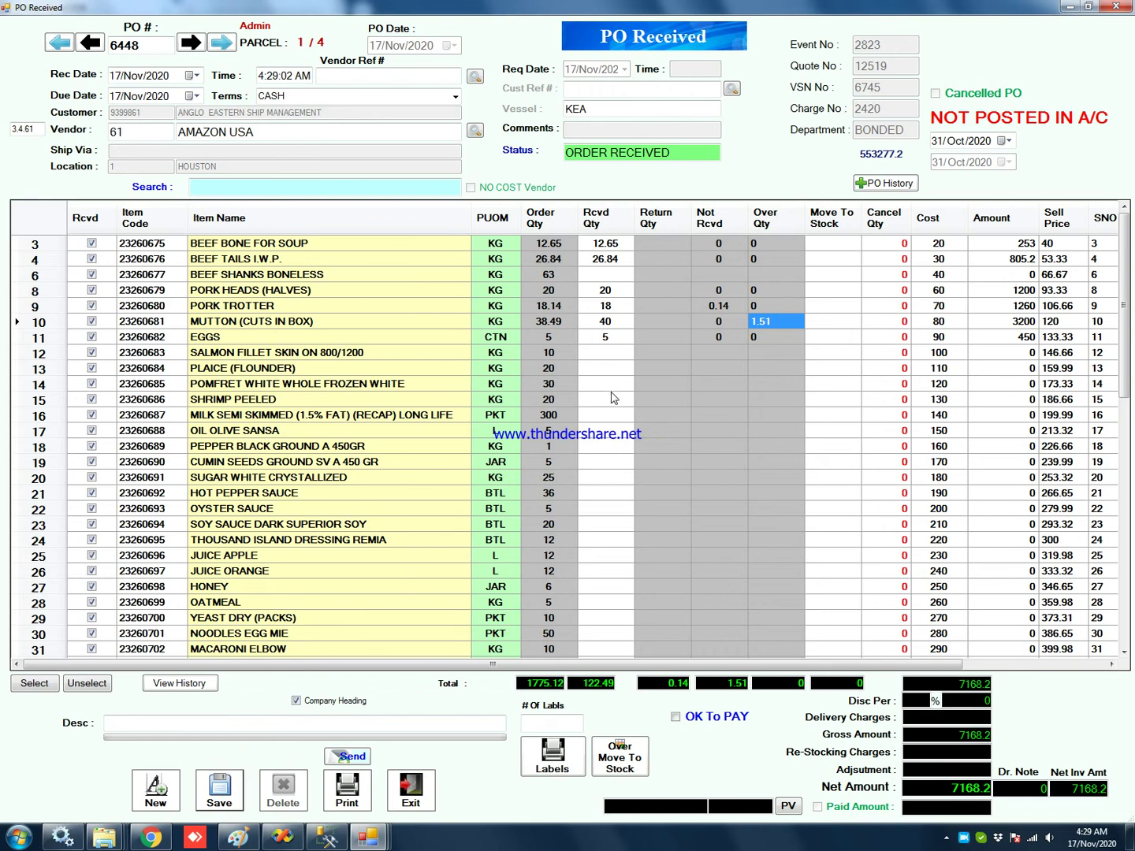
left_click(600, 464)
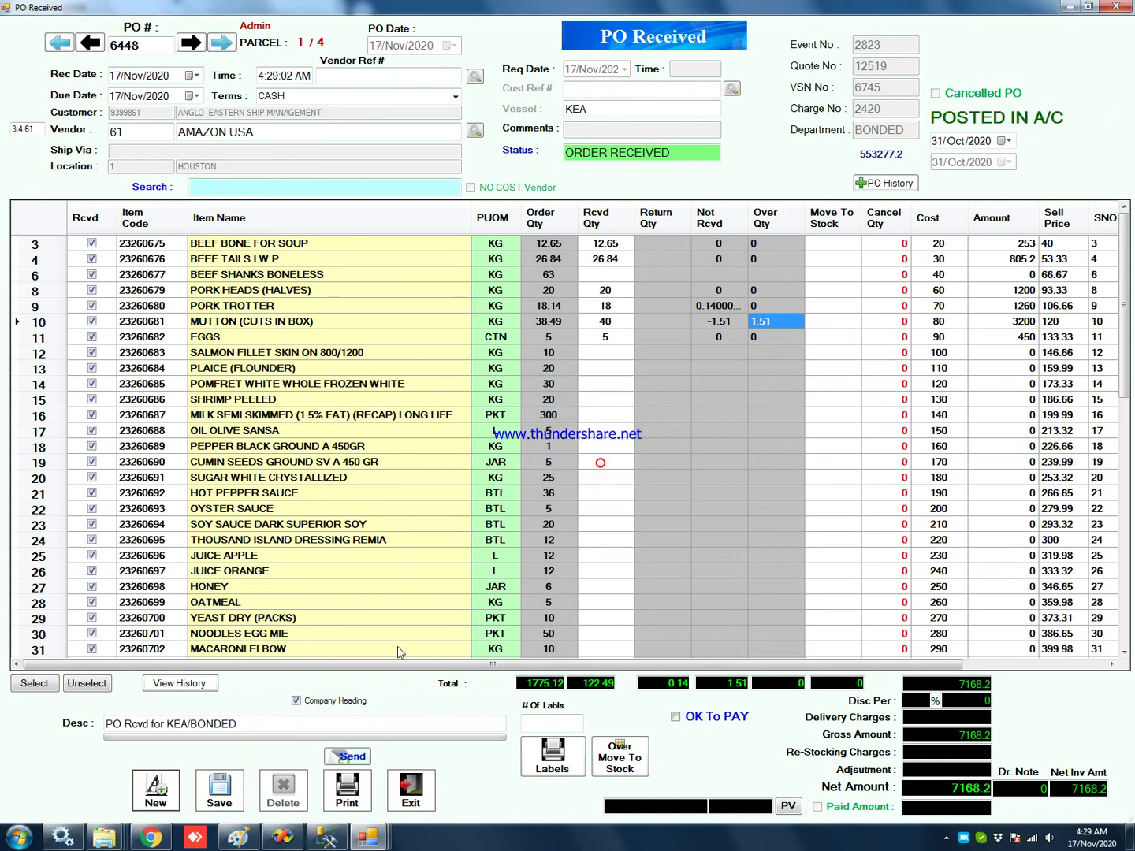
left_click(405, 803)
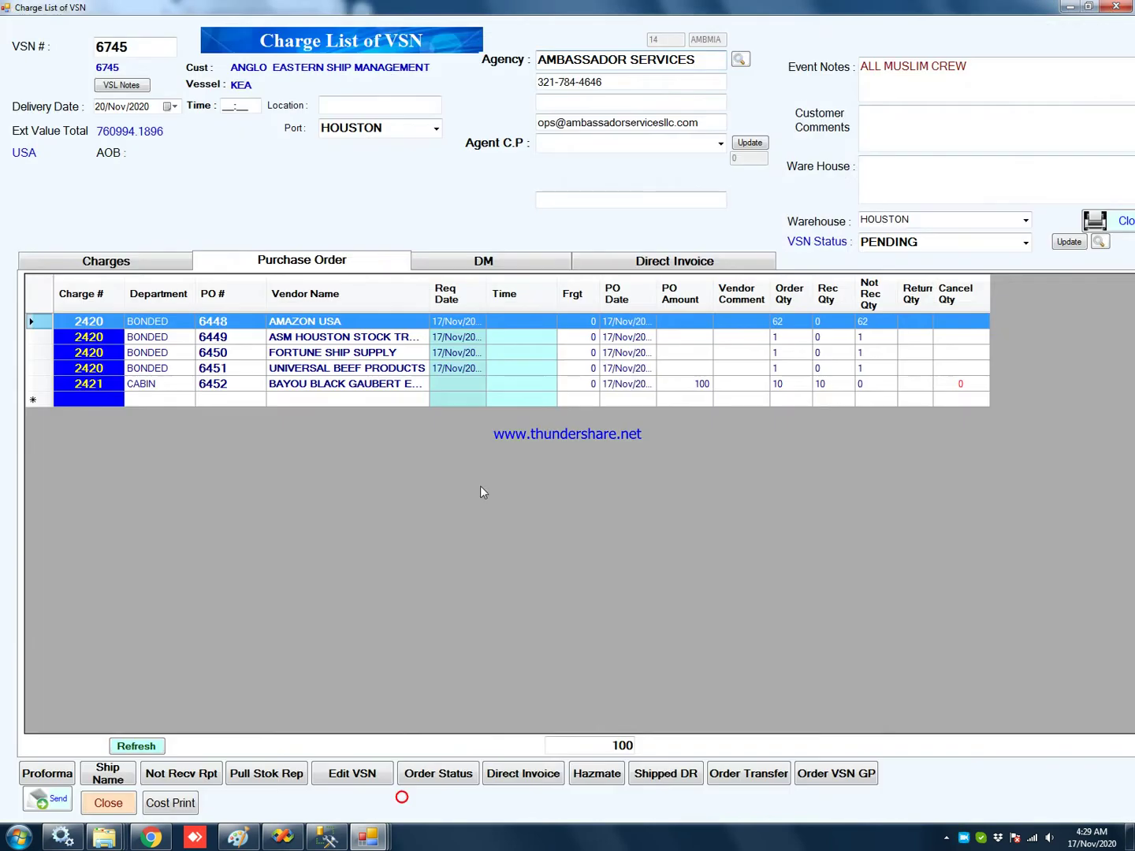
Step: Open the receiving form for the ASM HOUSTON STOCK TRANSFER purchase order and enter a received quantity of 10 for NEW ITEM
left_click(227, 337)
right_click(228, 337)
left_click(264, 351)
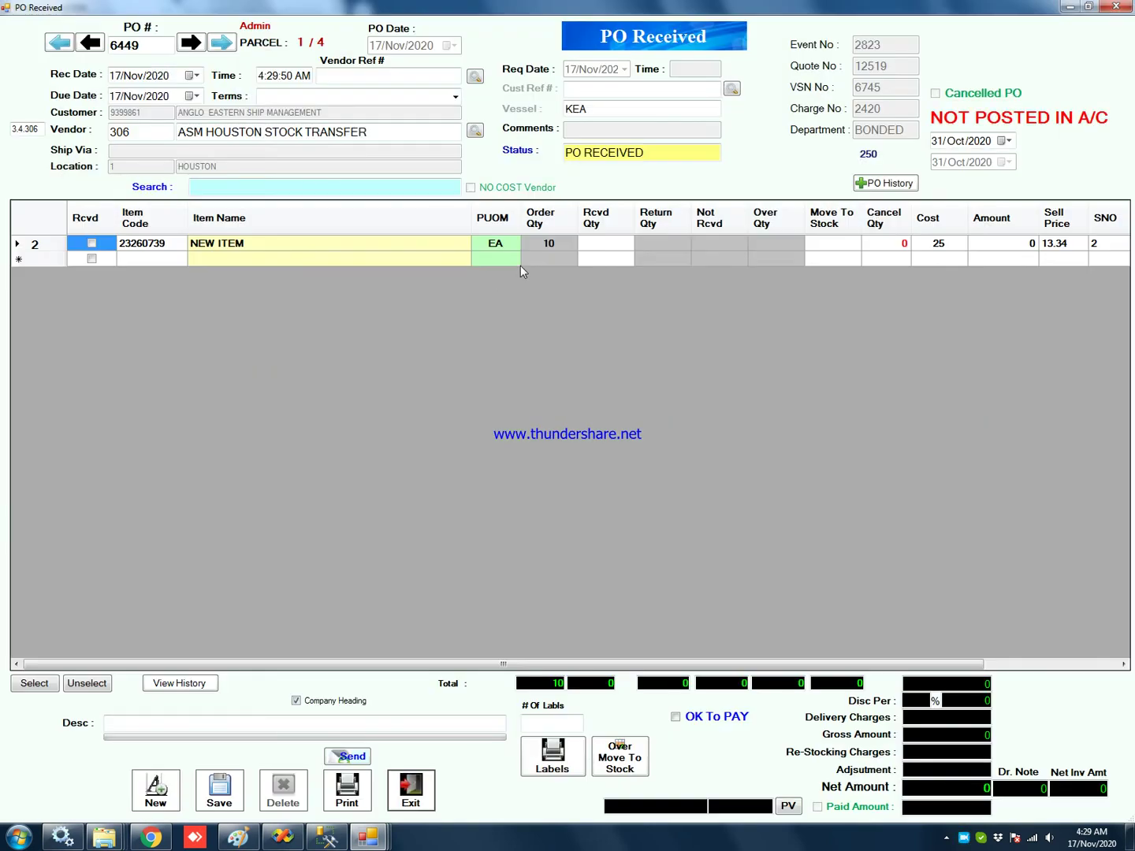
left_click(612, 248)
type("10")
key("Return")
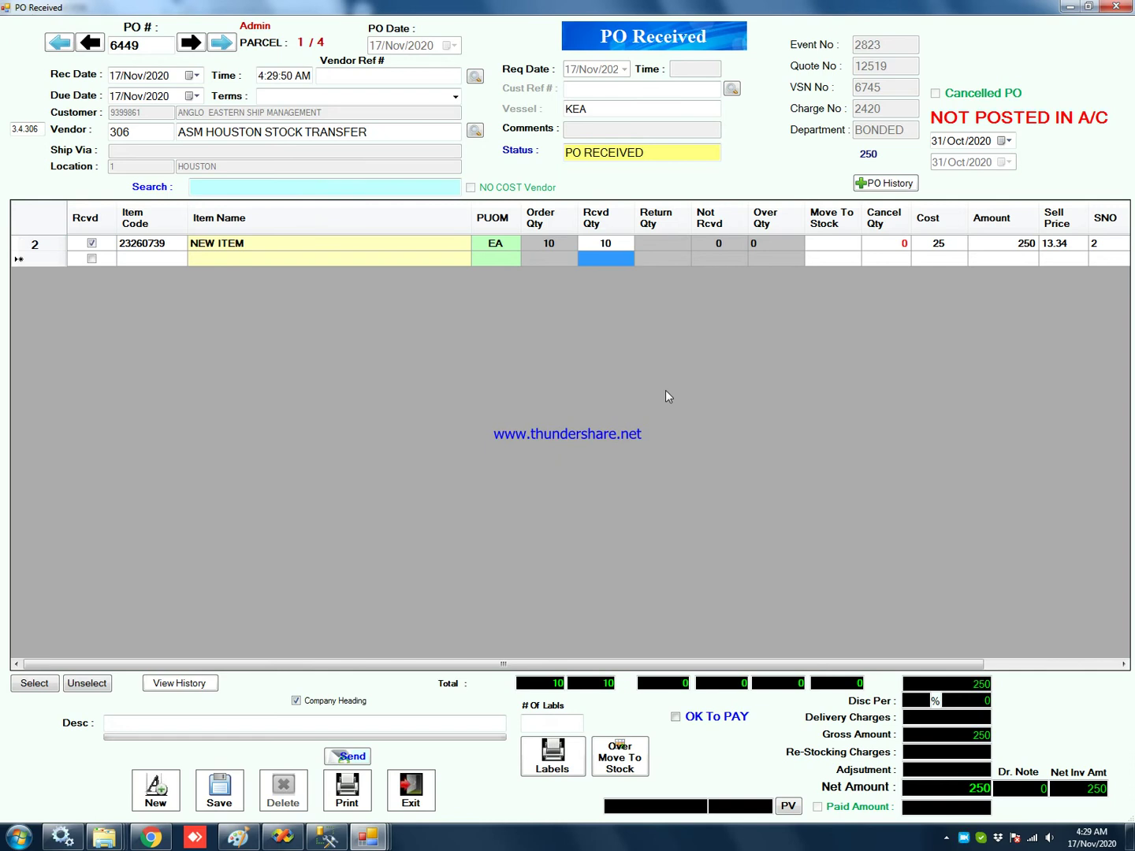
Step: Set the ASM HOUSTON STOCK TRANSFER receipt's payment terms to N 45 Days and save it
left_click(220, 791)
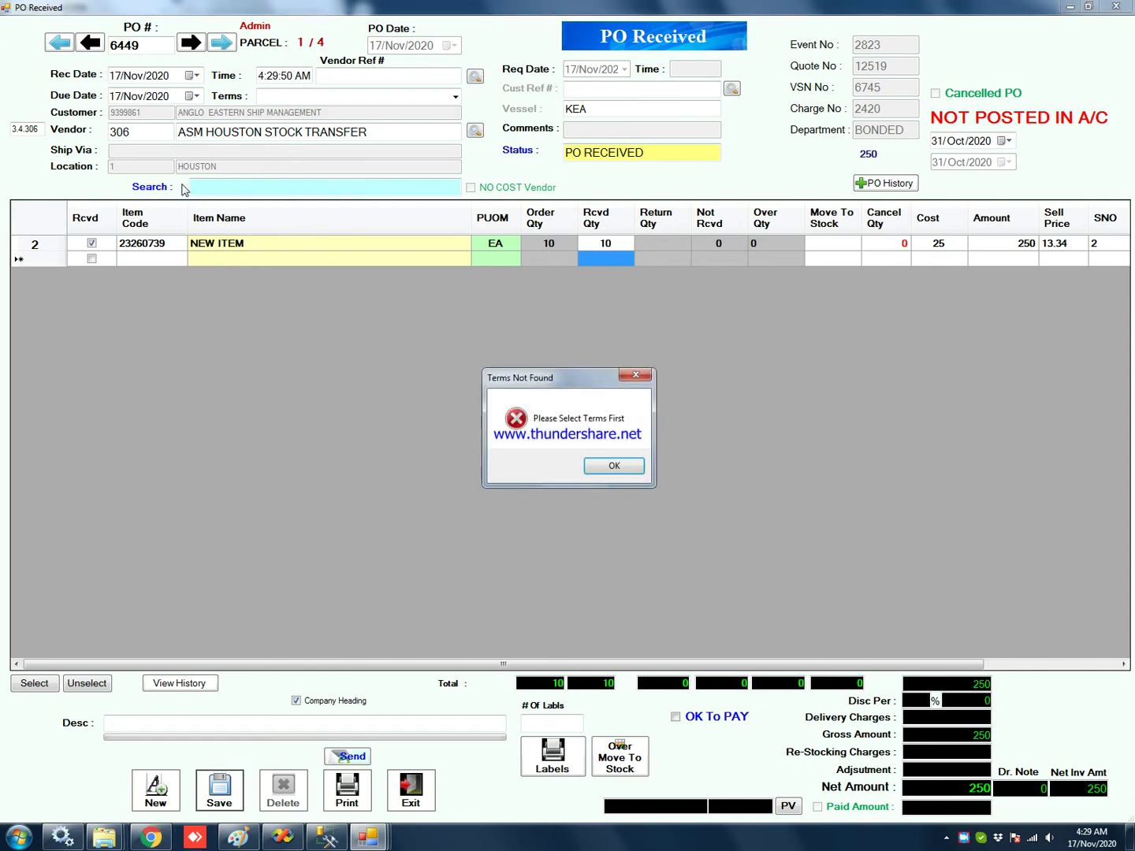
left_click(597, 465)
left_click(455, 96)
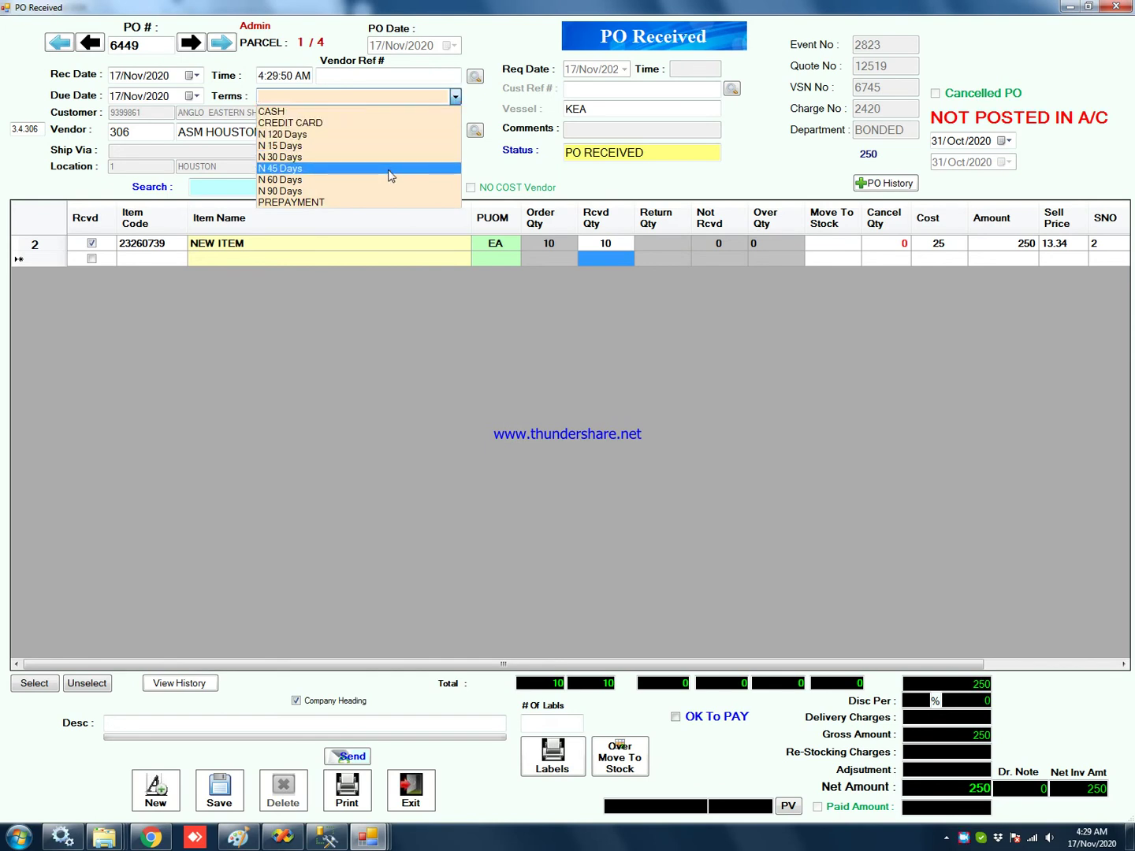
left_click(387, 169)
left_click(221, 790)
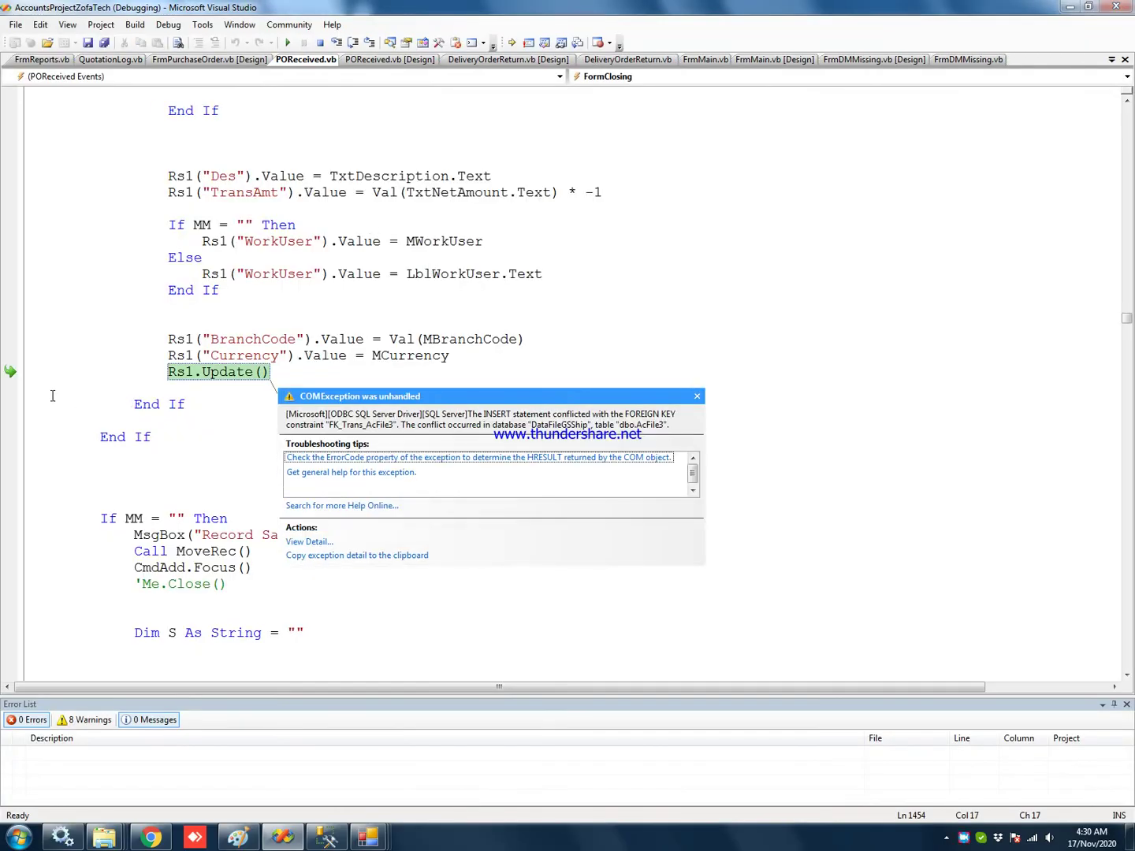
Step: In Visual Studio, unwind from the exception at Rs1.Update(), step past that line and resume running the program
left_click(307, 377)
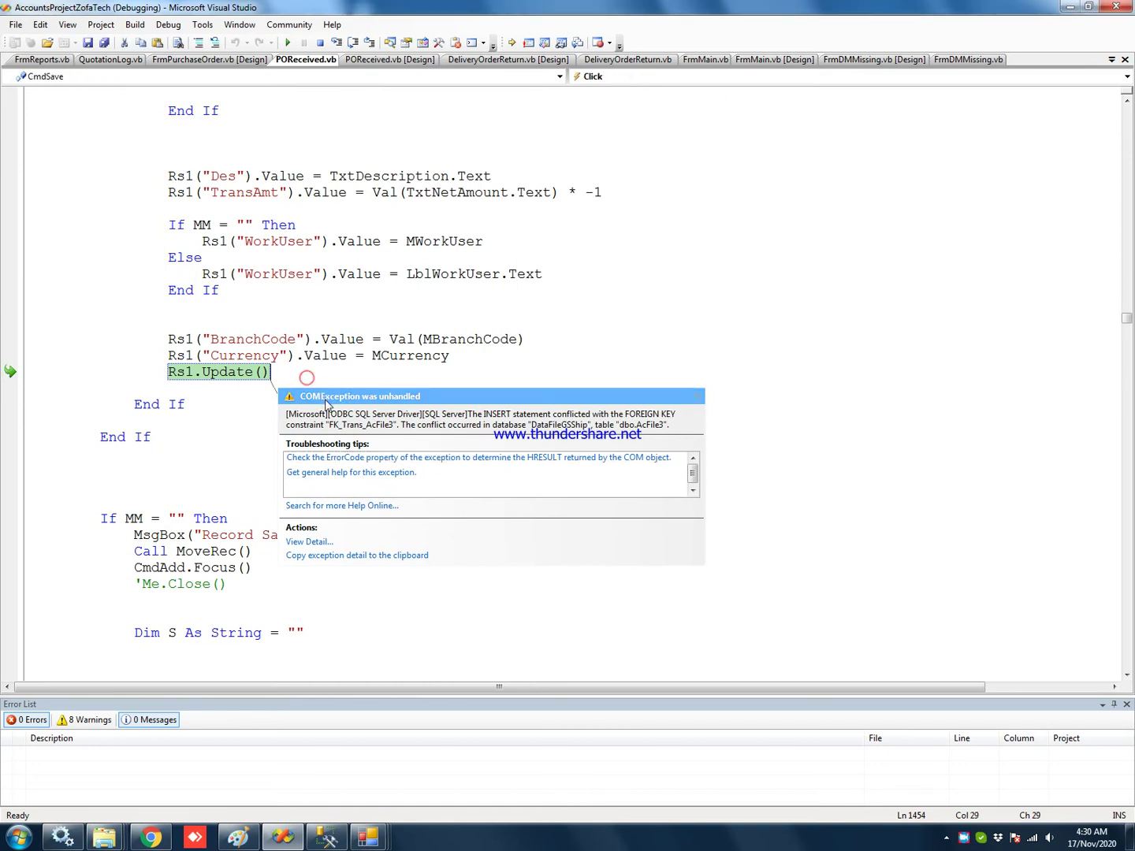
key("Return")
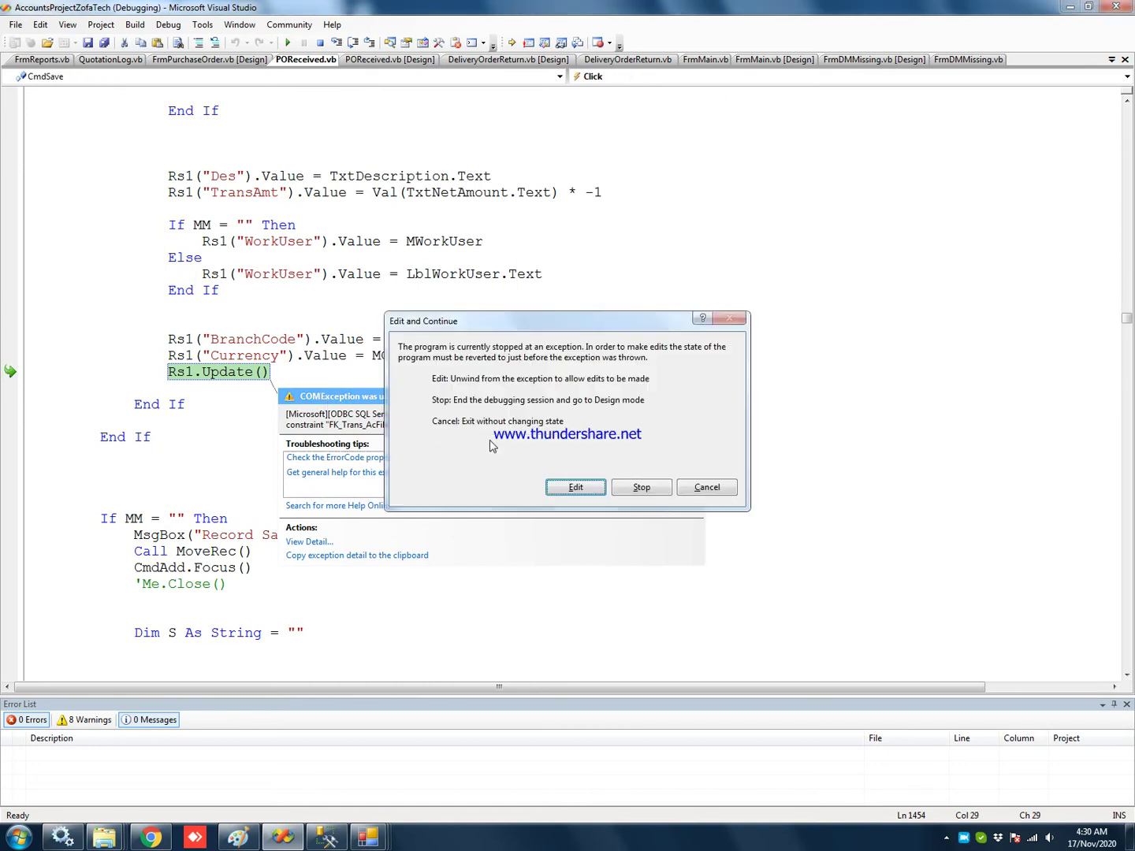
left_click(574, 486)
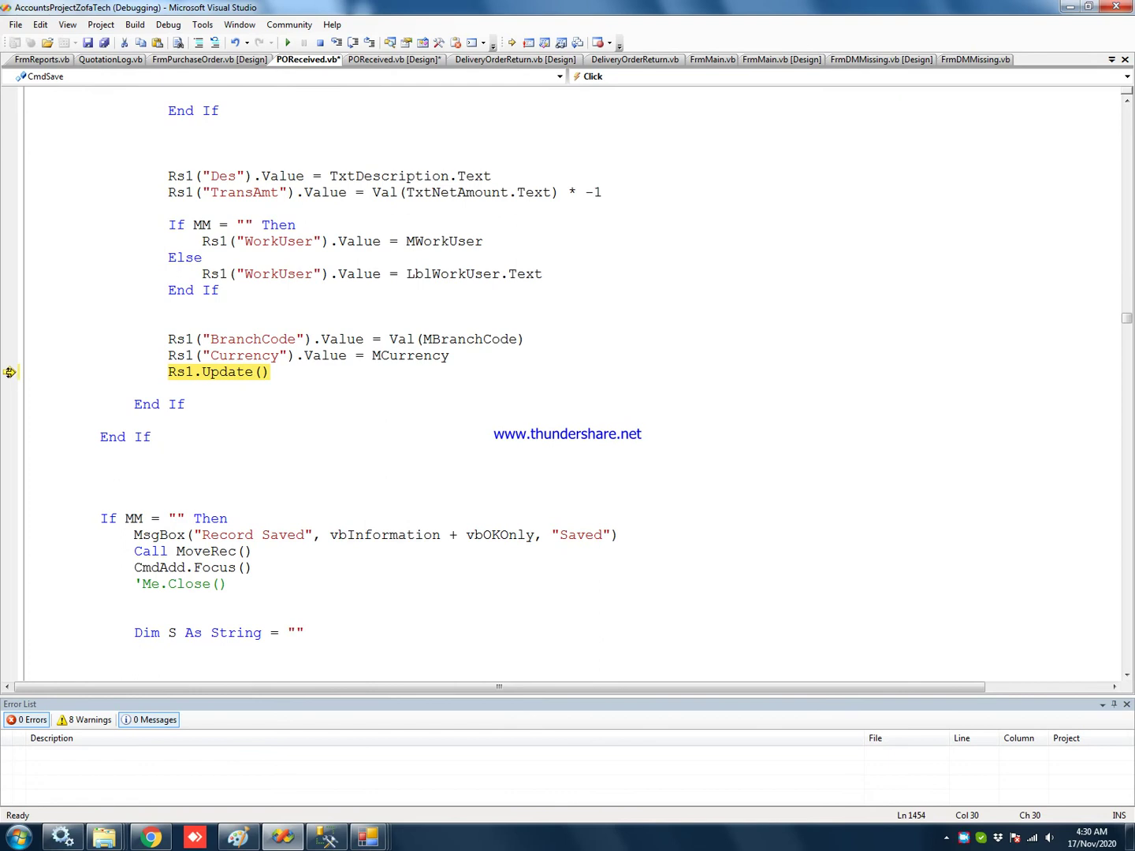
left_click(353, 477)
left_click(350, 473)
key("F10")
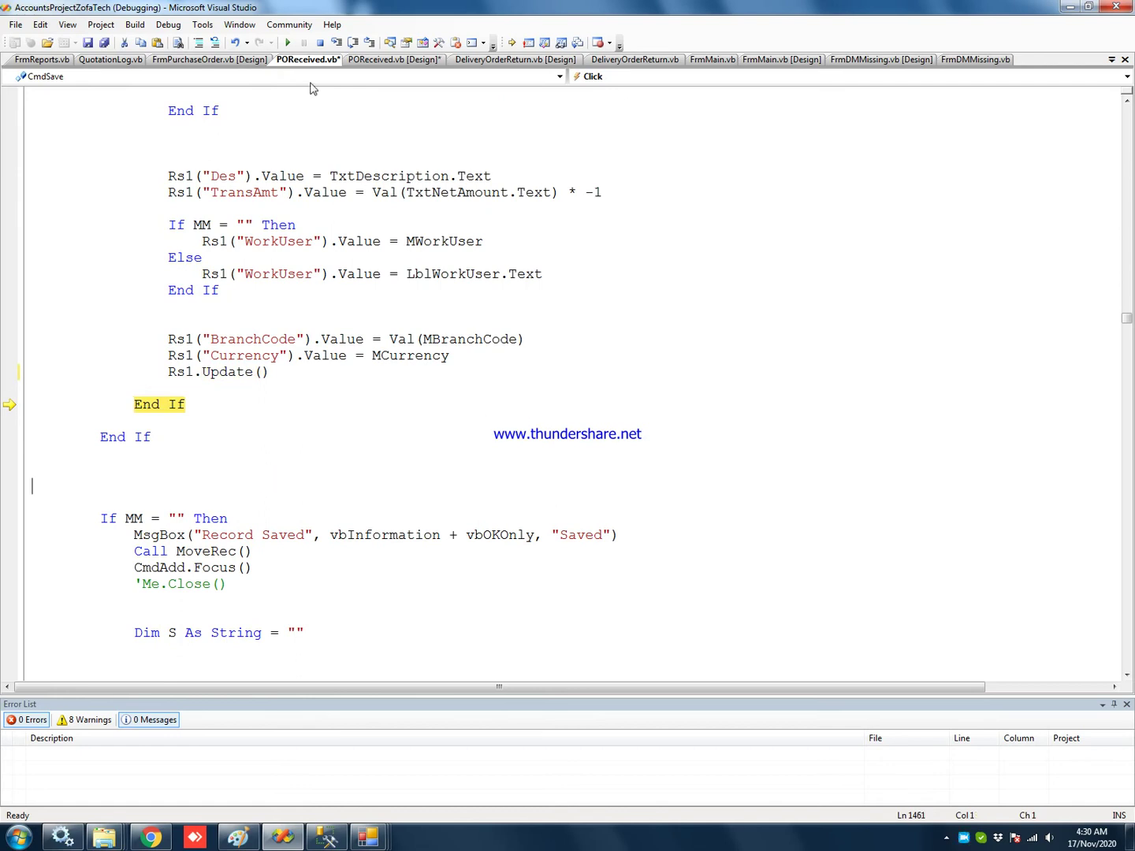
left_click(288, 43)
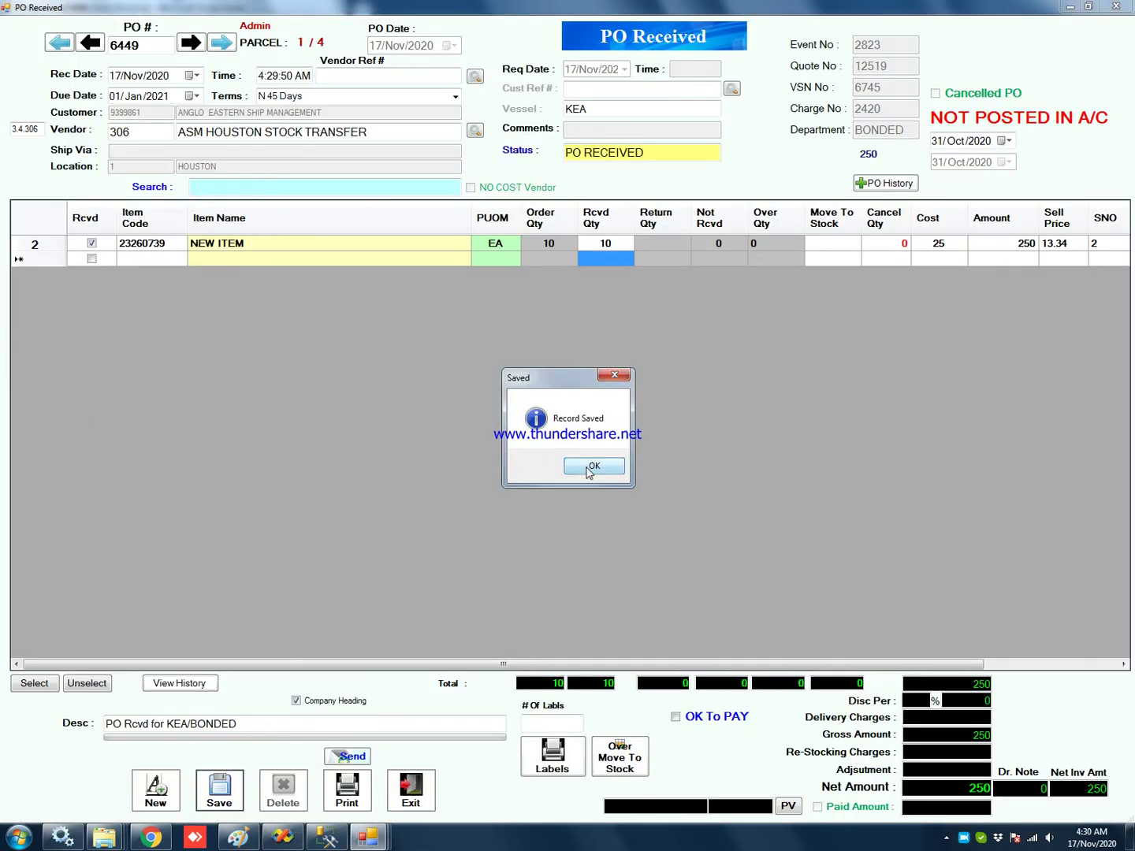
Step: Close the ASM HOUSTON STOCK TRANSFER receiving form and review the FORTUNE SHIP SUPPLY and UNIVERSAL BEEF PRODUCTS orders in the list
left_click(592, 467)
left_click(409, 788)
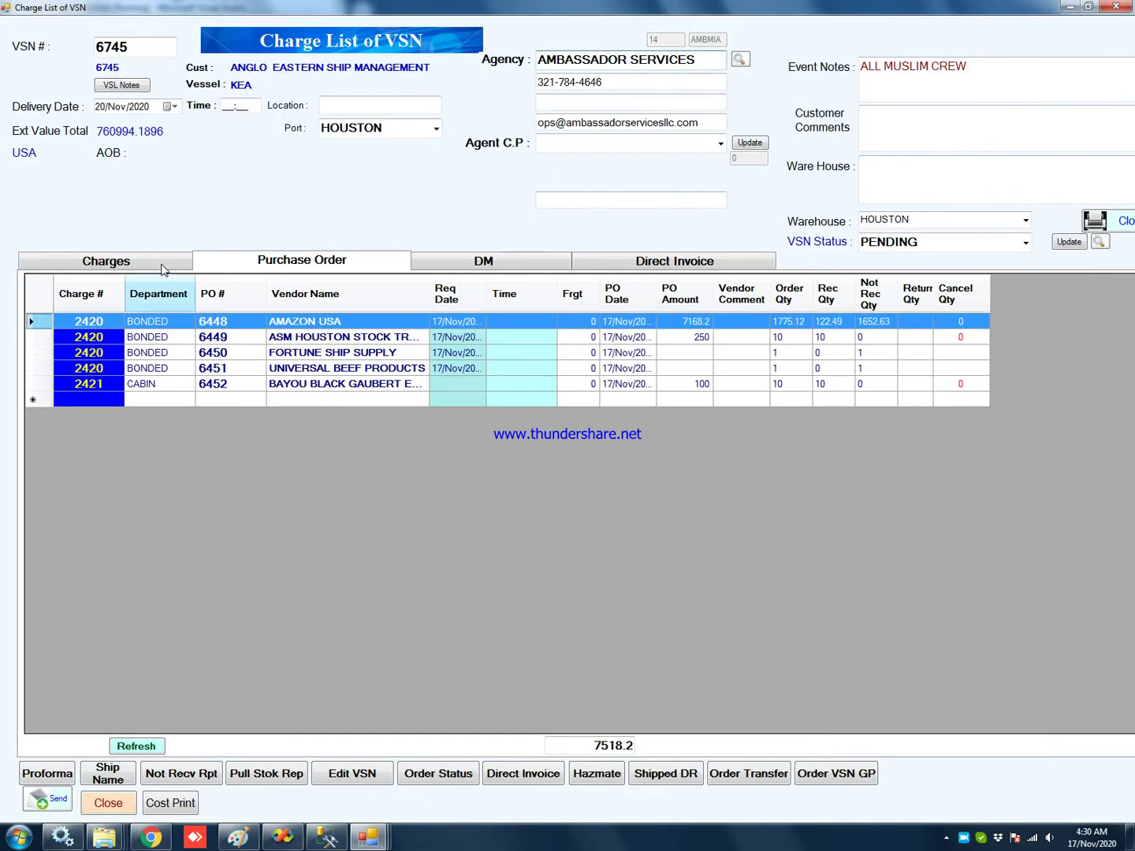
left_click(252, 354)
left_click(241, 369)
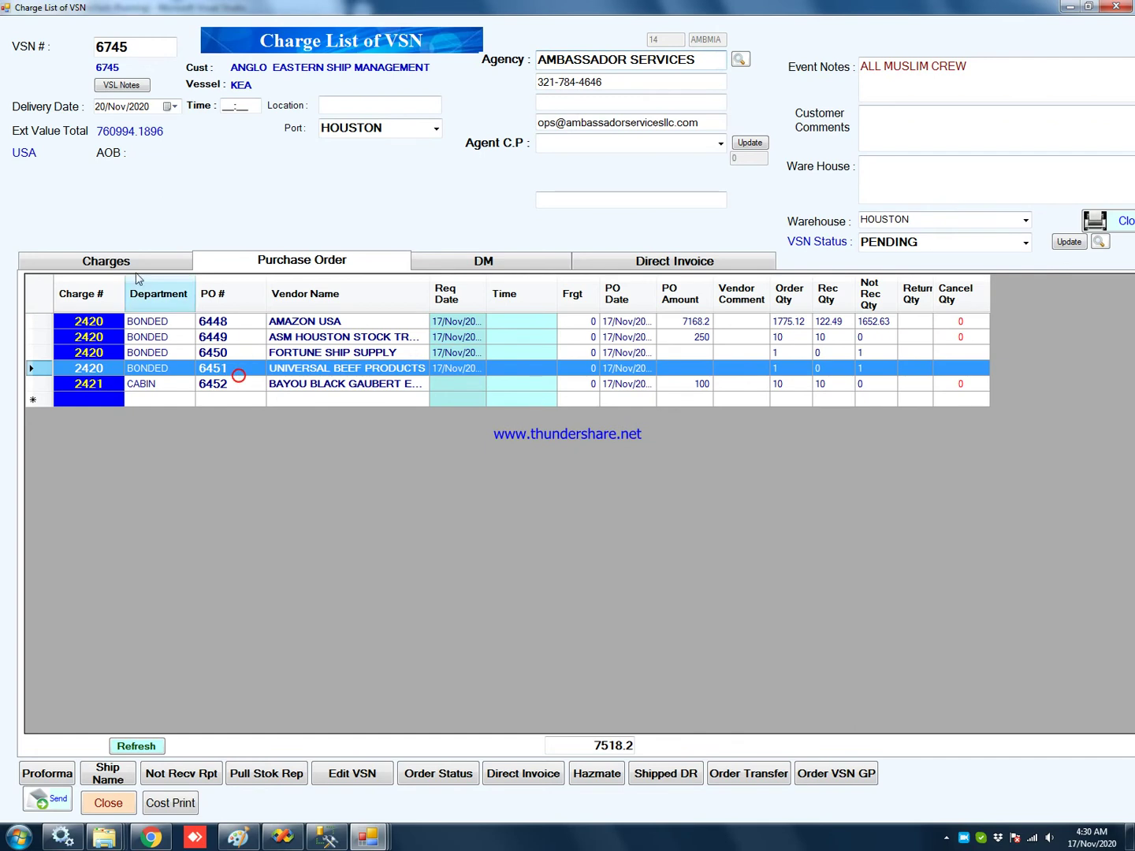
Step: Open the delivery order for the CABIN charge and mark all received items as delivered
left_click(138, 260)
left_click(232, 340)
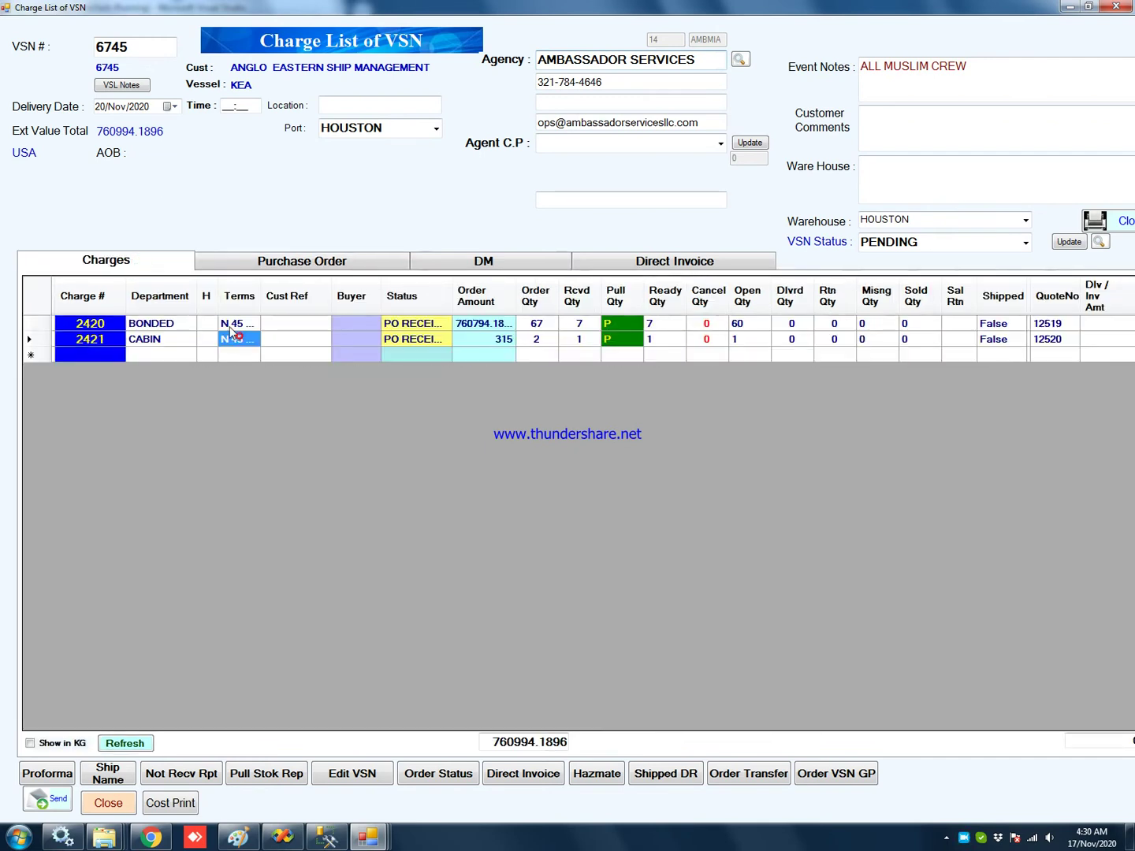
left_click(113, 342)
right_click(103, 341)
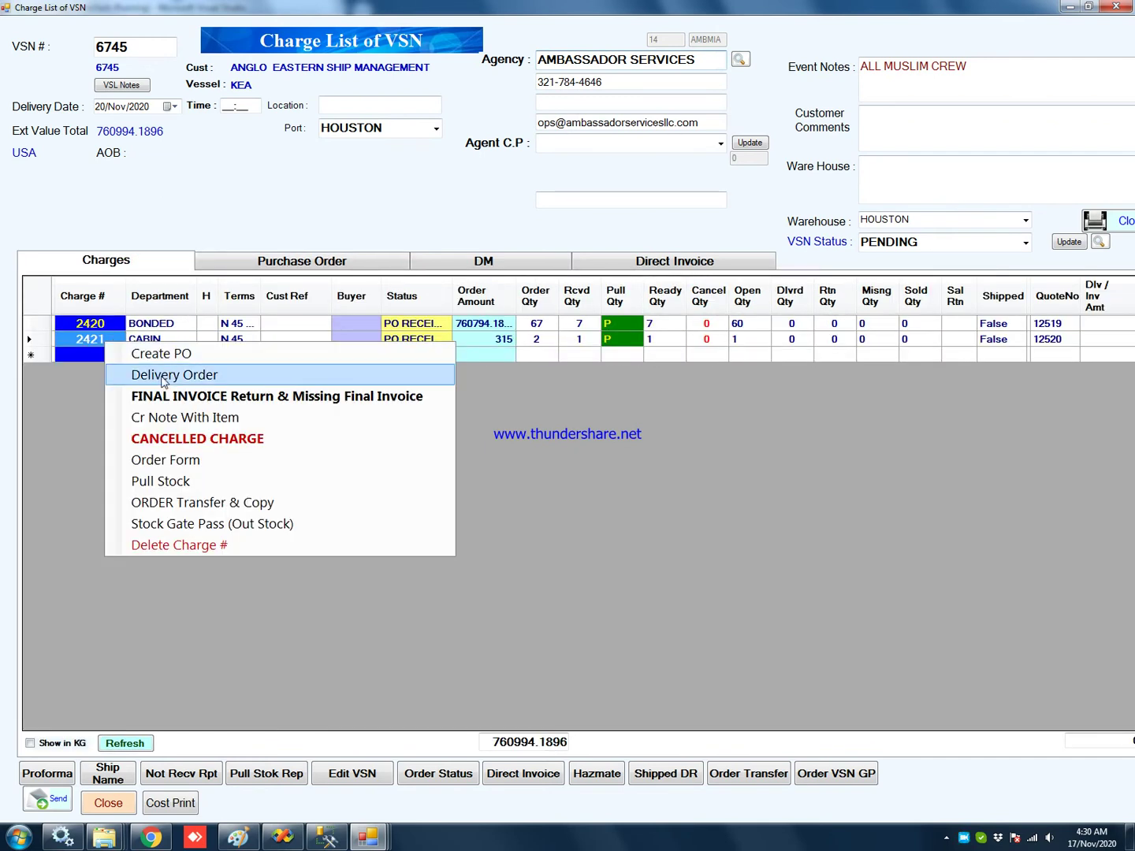
left_click(161, 375)
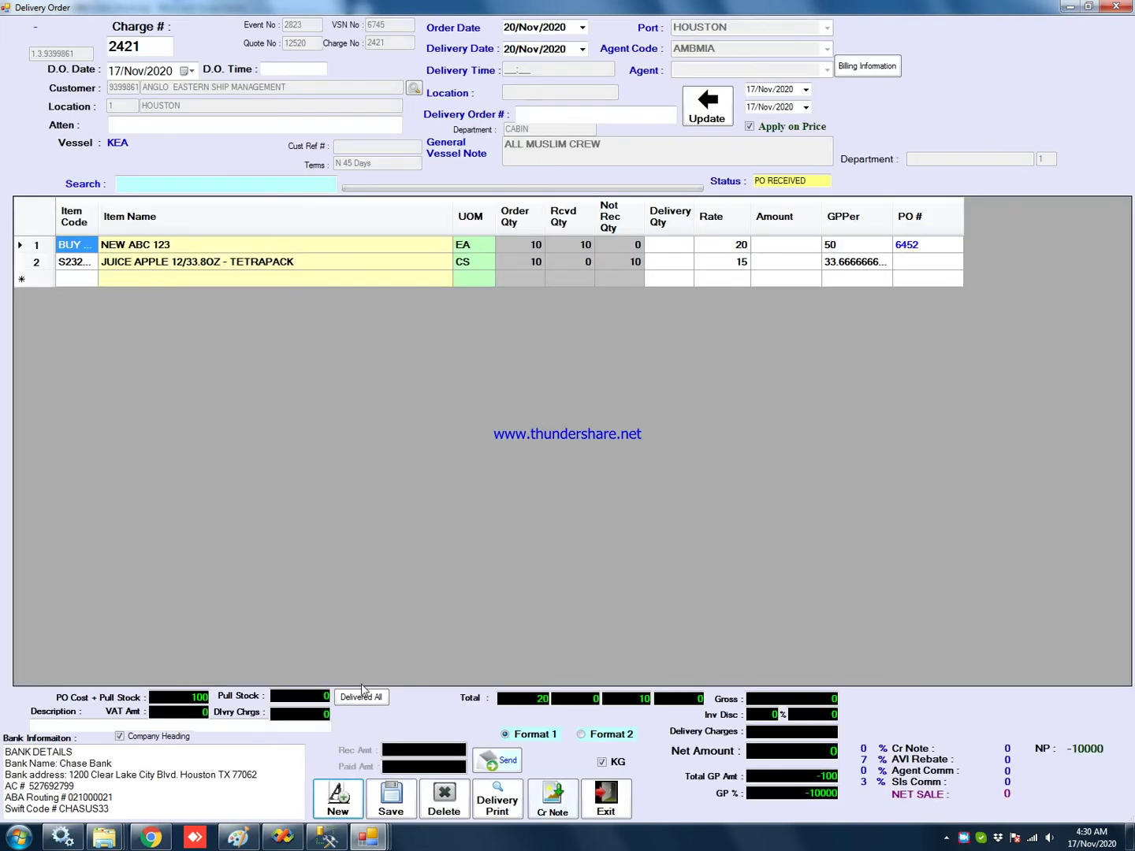
left_click(358, 699)
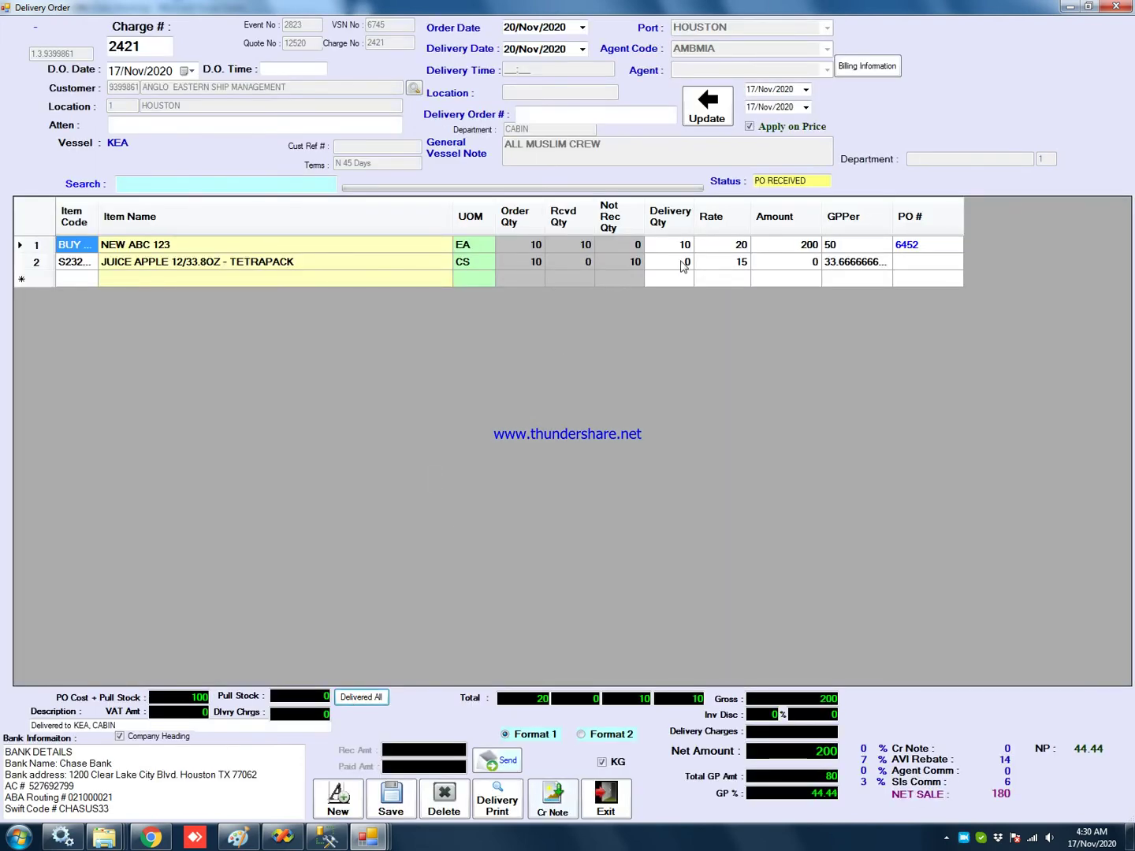
Step: Review the NEW ABC 123 and JUICE APPLE lines of the delivery order, then close it without saving
left_click(842, 251)
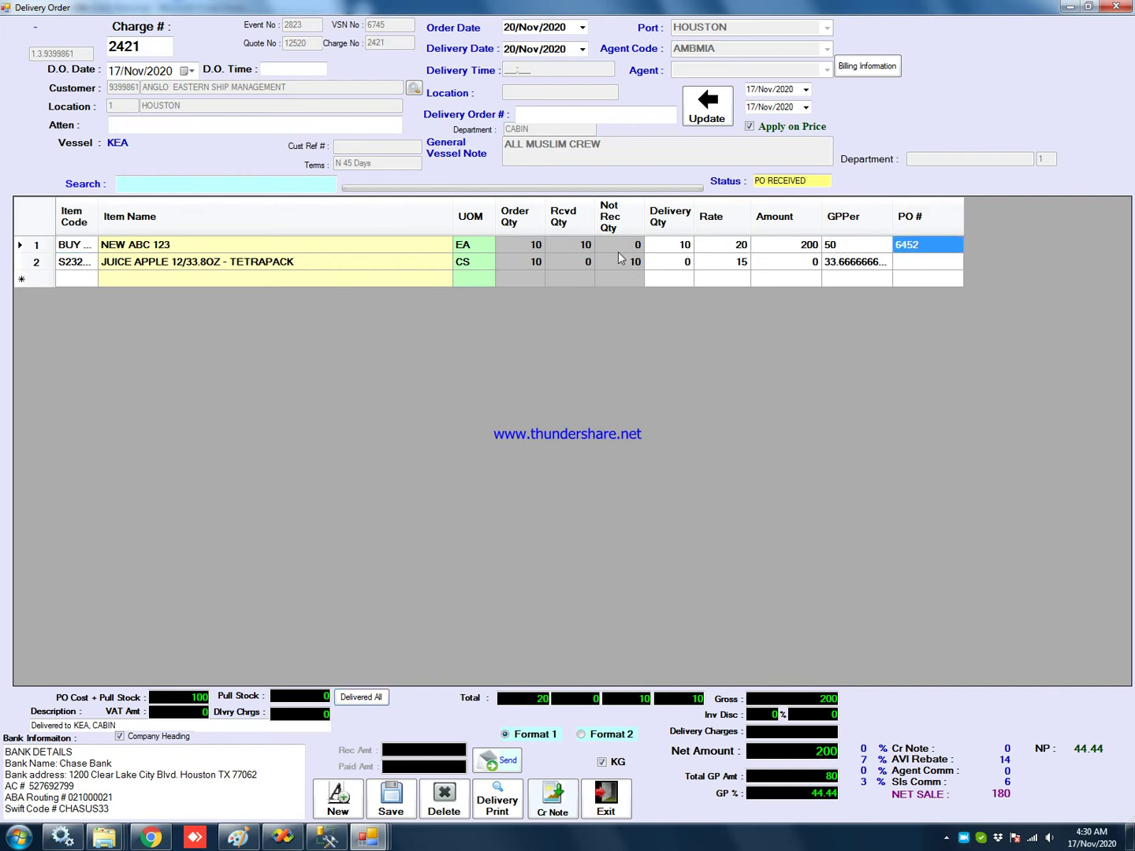
left_click(584, 263)
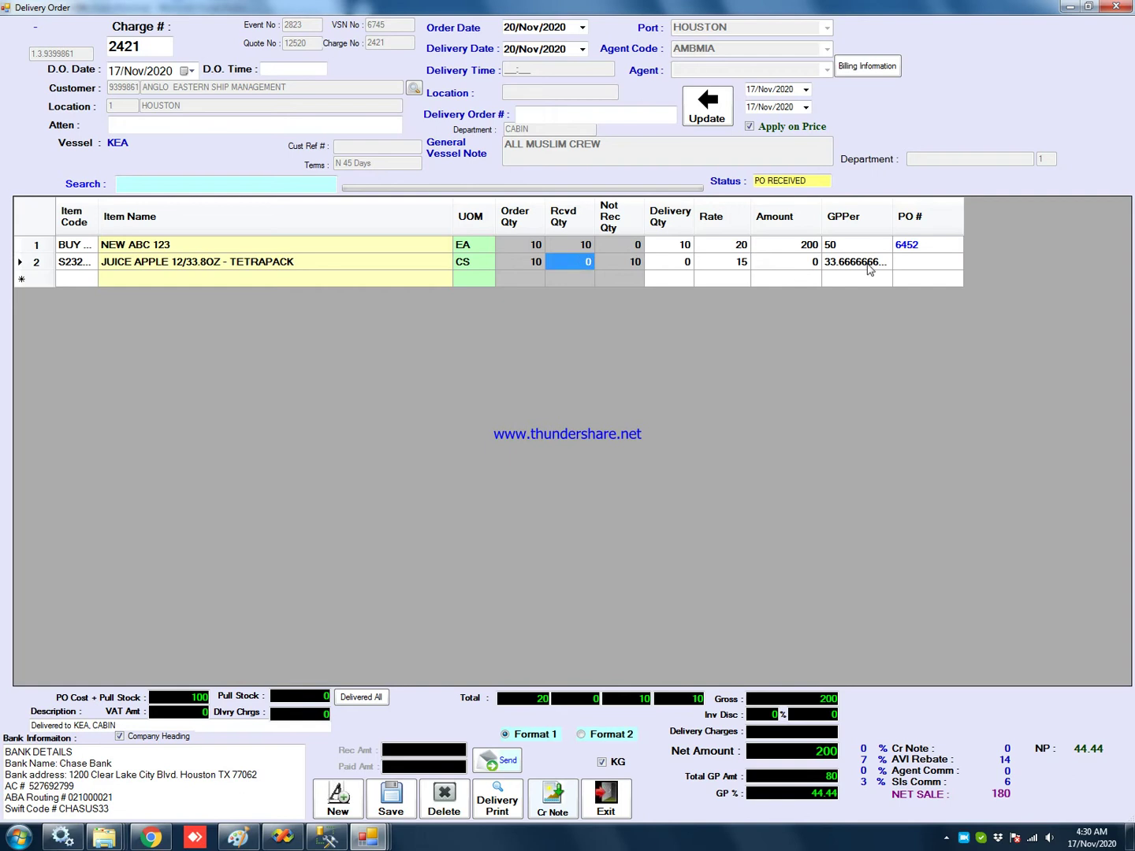
left_click_drag(871, 263, 538, 270)
left_click(579, 259)
left_click(603, 796)
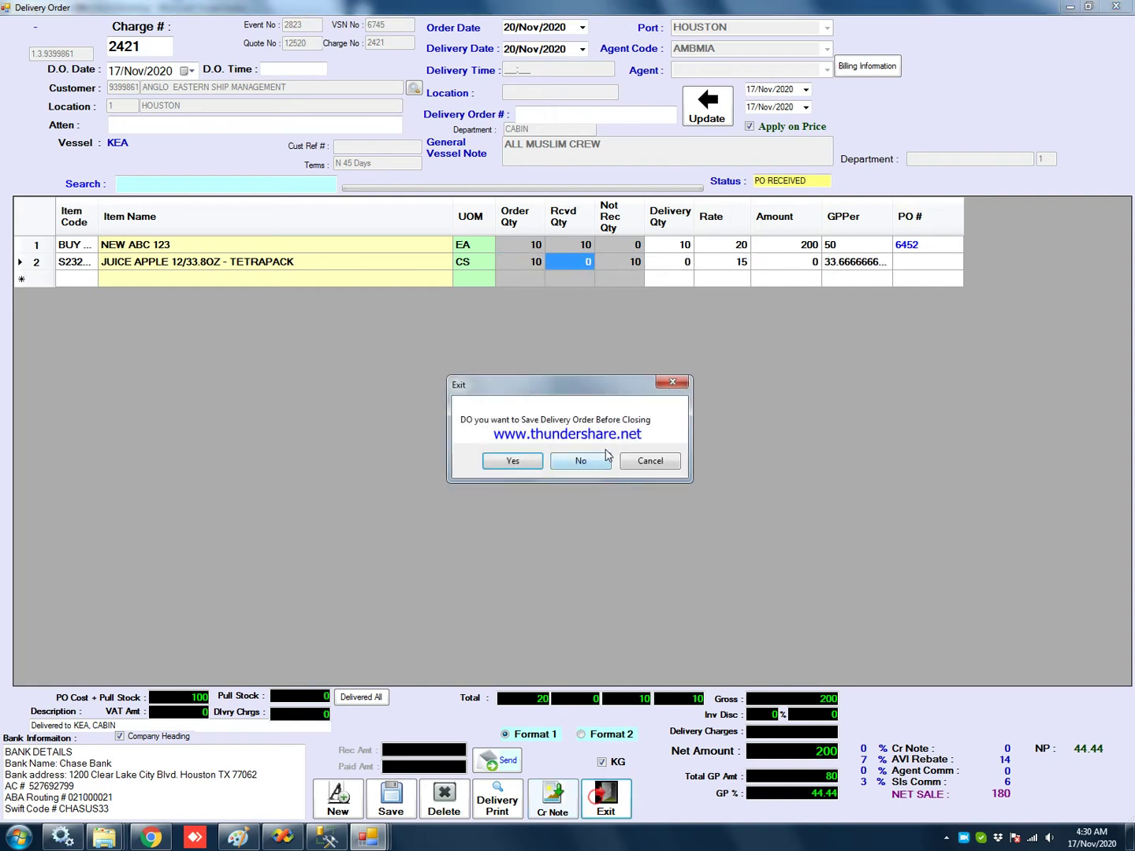
left_click(579, 461)
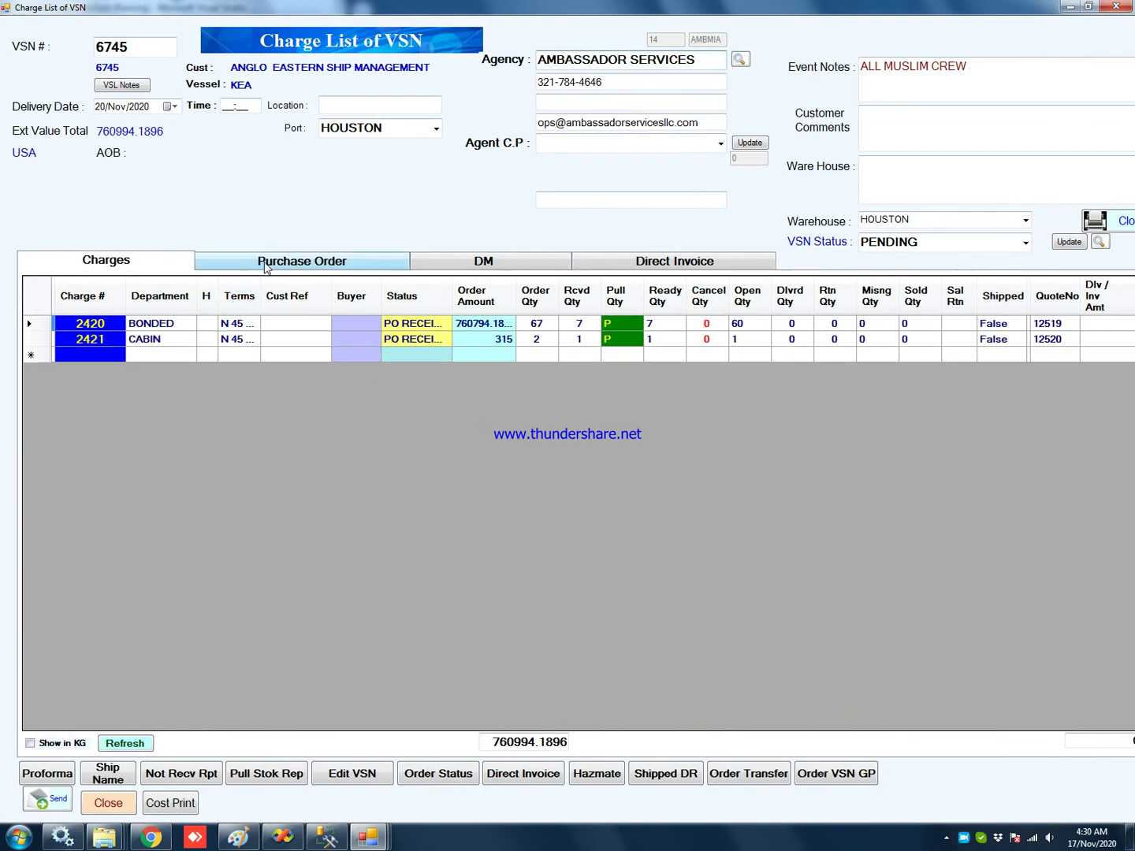
Step: Open the pull stock form for the CABIN charge and pull all its available stock
left_click(226, 338)
left_click(145, 339)
right_click(101, 341)
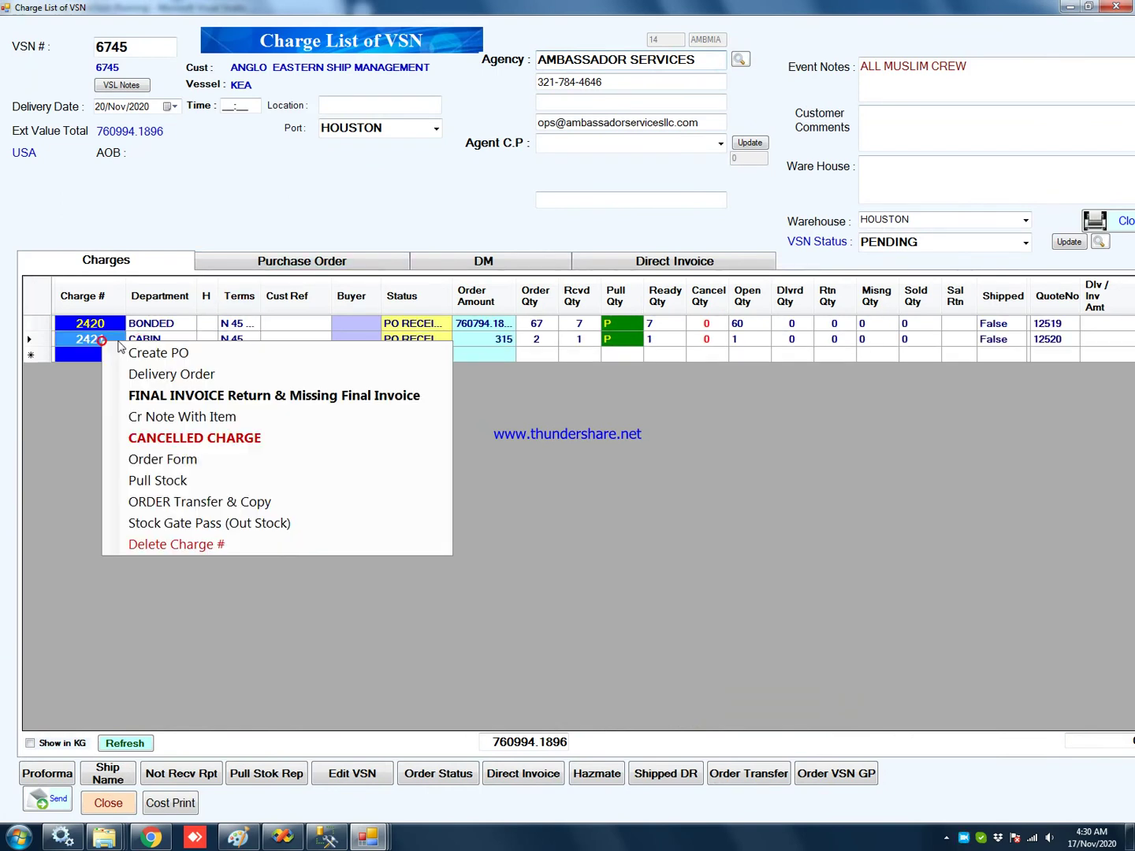
left_click(165, 482)
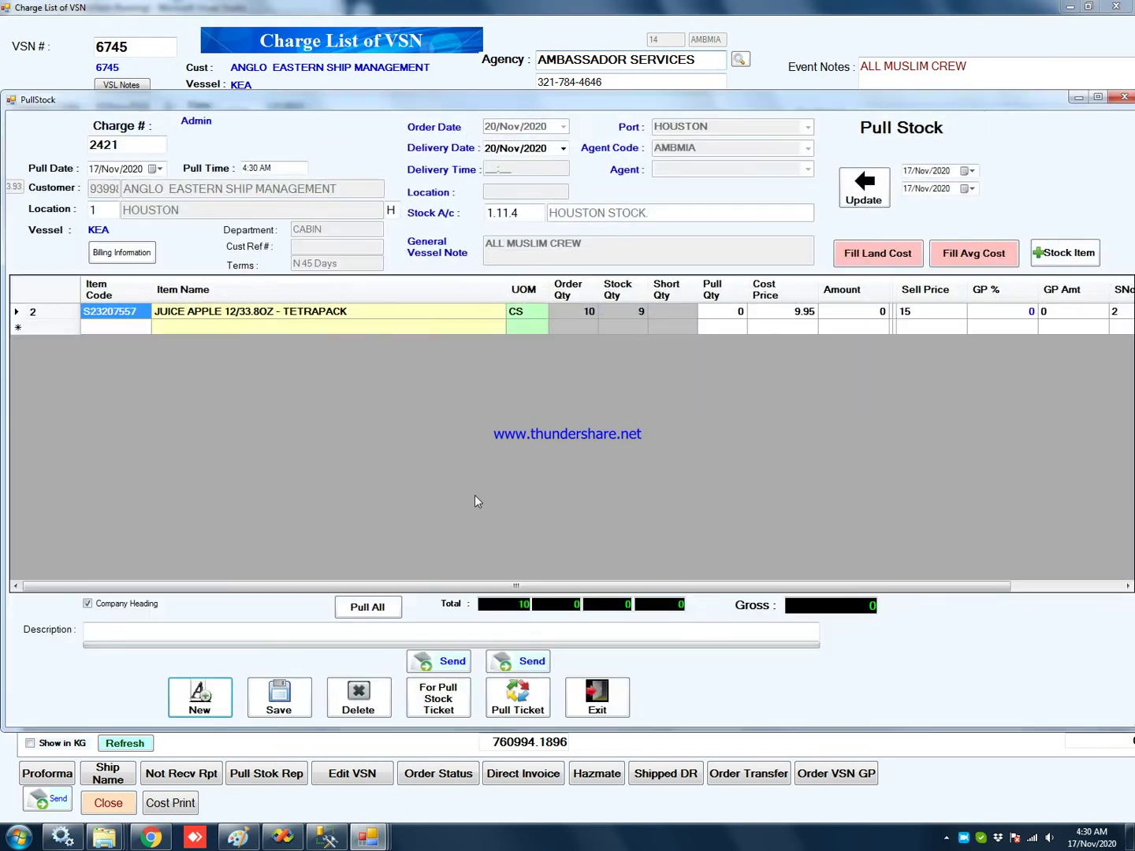
left_click(373, 609)
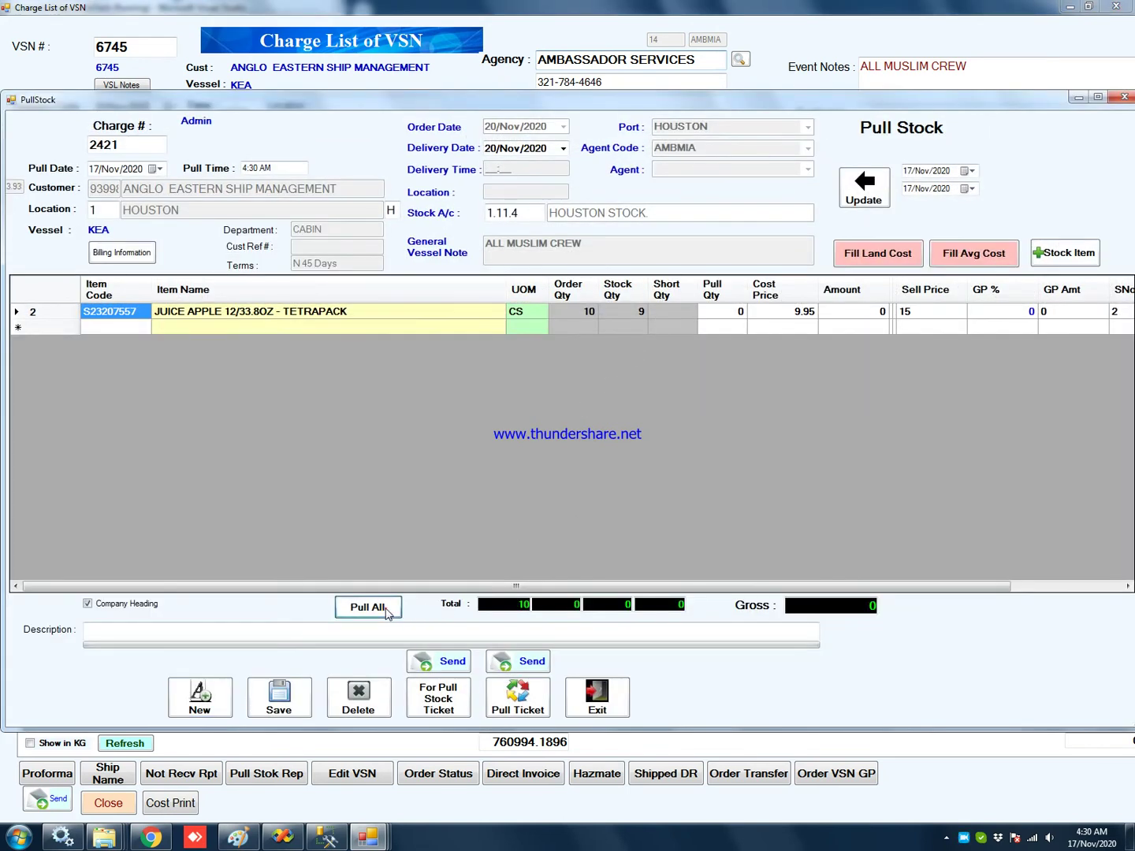
Step: Check the JUICE APPLE line's order, stock and pull quantities, then save the pull stock record and close the form
left_click(728, 316)
left_click(639, 314)
left_click(586, 312)
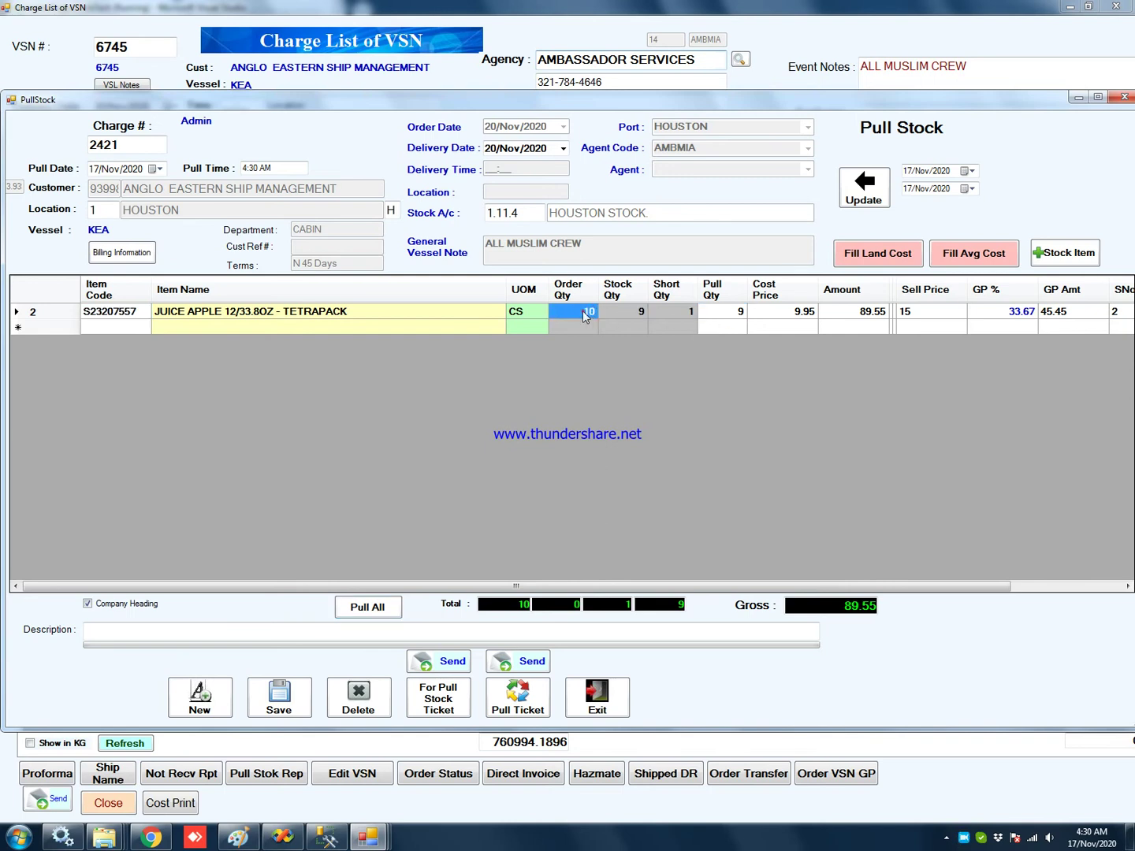
left_click(638, 316)
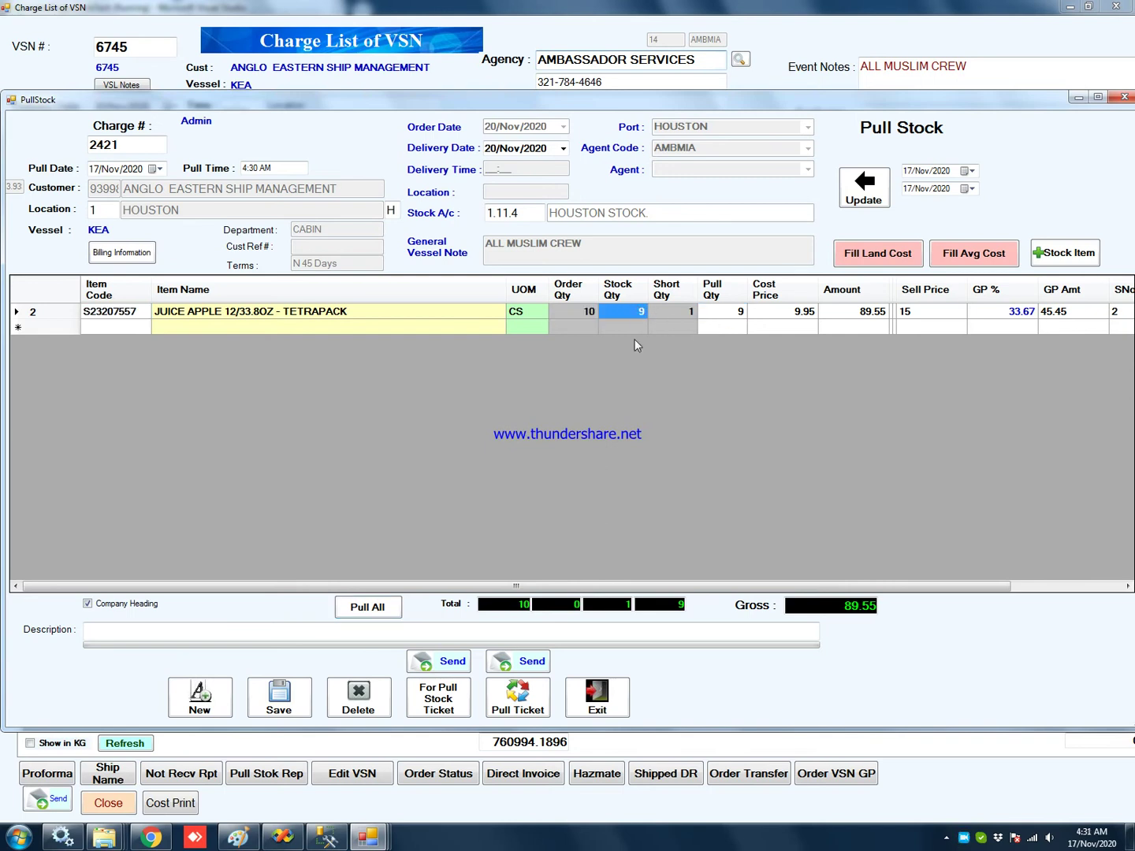
left_click(583, 313)
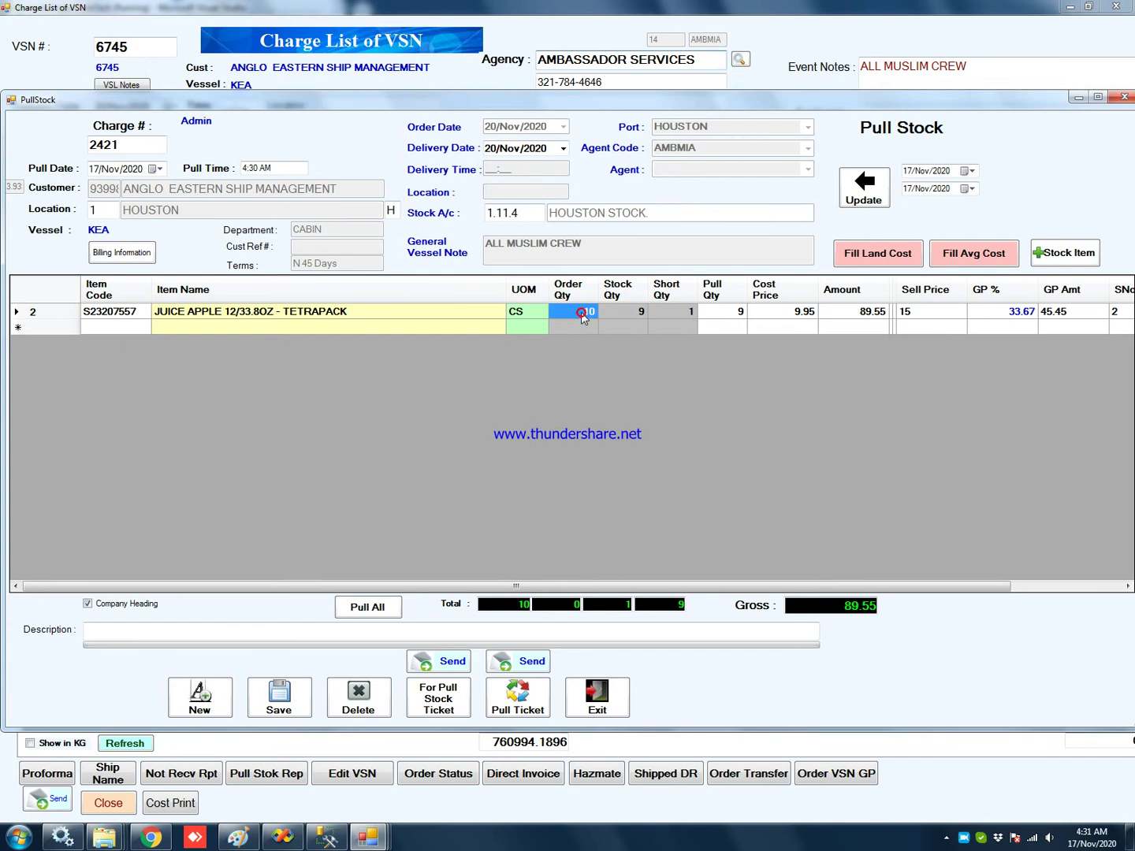
left_click(712, 312)
left_click(379, 606)
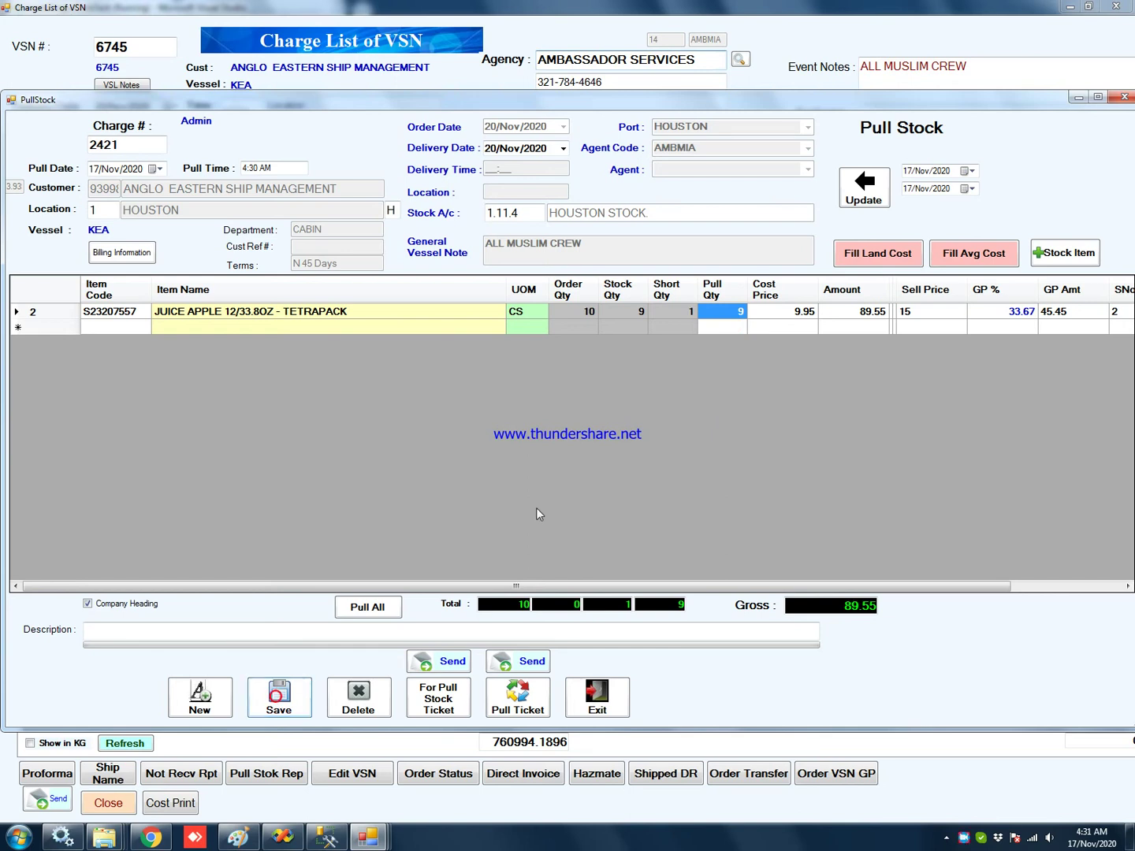
left_click(277, 696)
left_click(594, 466)
left_click(592, 695)
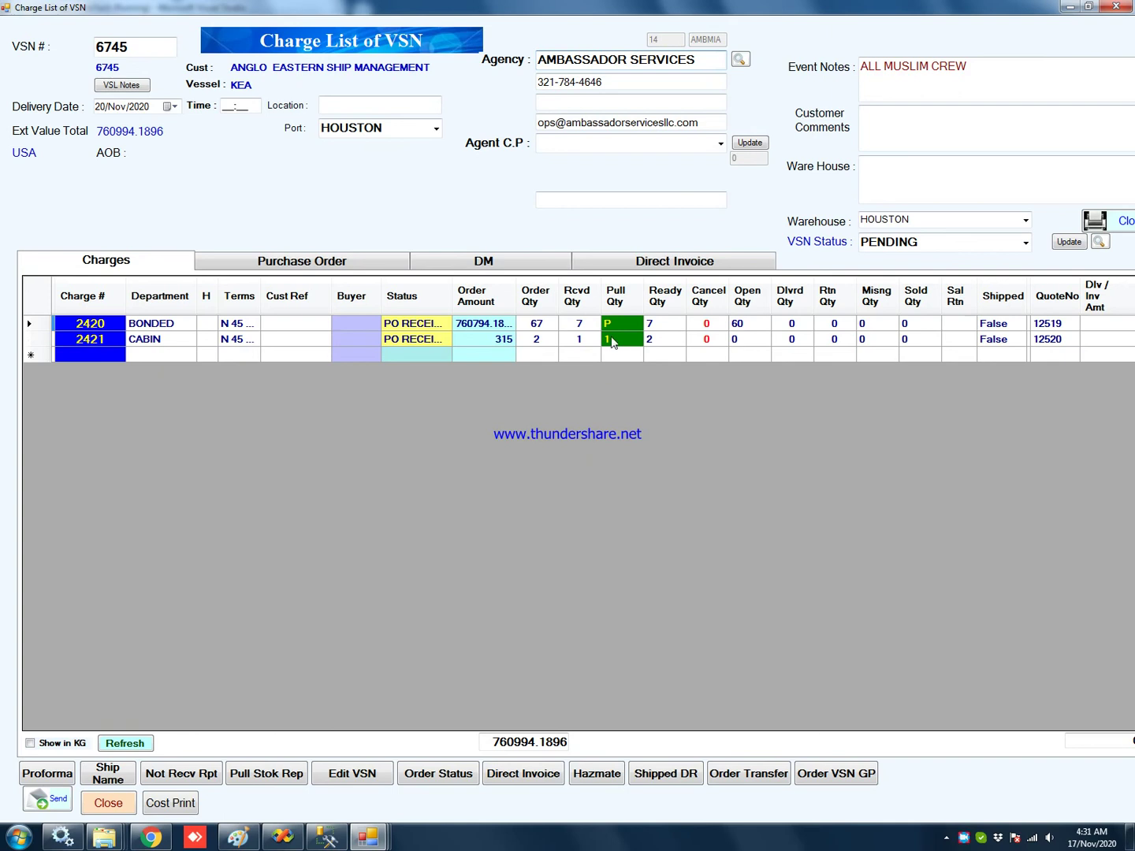
Step: Reopen the CABIN charge's pull stock record, check the pulled quantity of JUICE APPLE and close the form
left_click(618, 341)
left_click(171, 341)
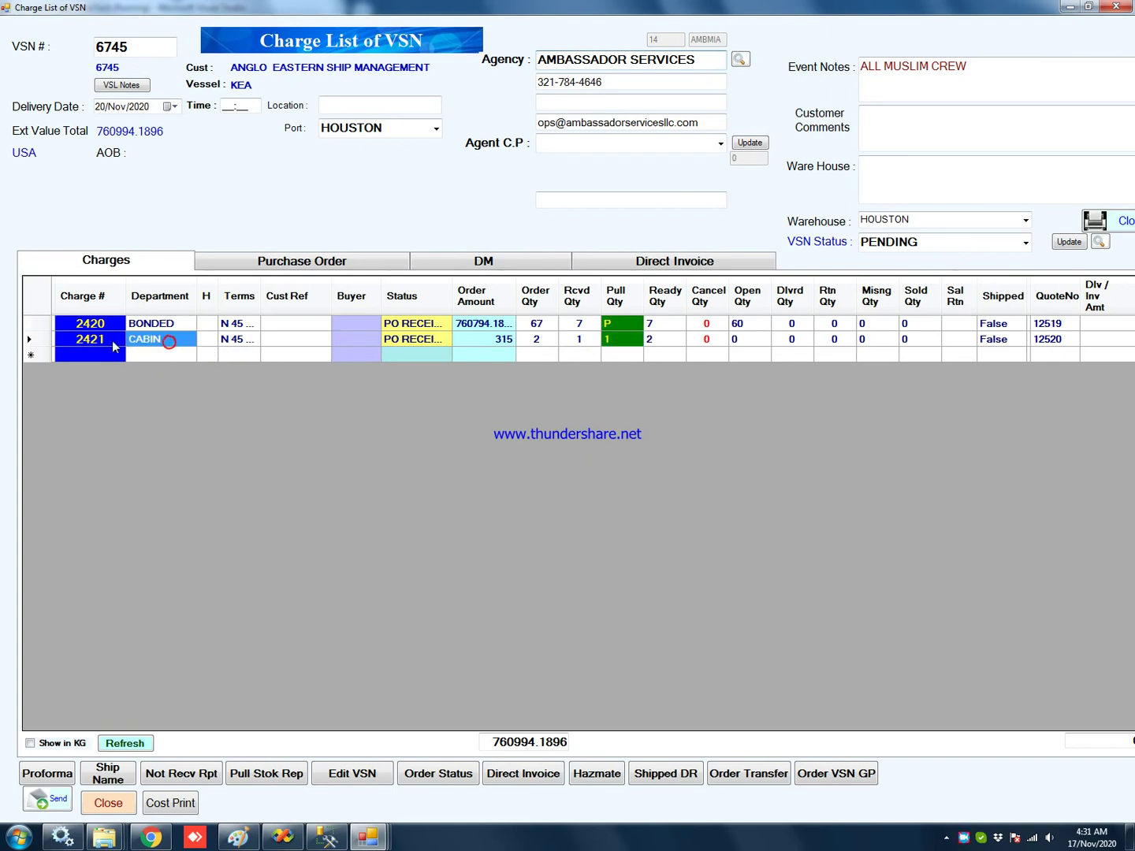
right_click(110, 341)
left_click(170, 481)
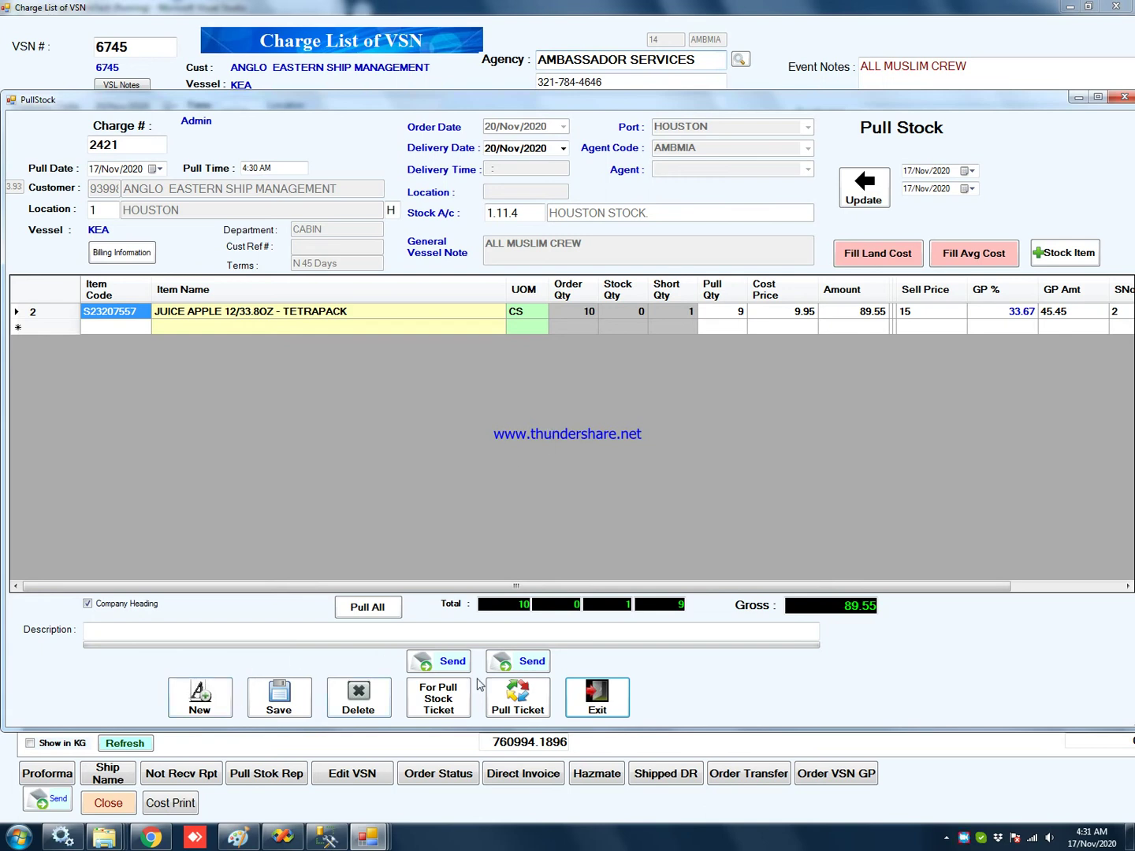
left_click(599, 695)
Step: Open the CABIN charge's delivery order, save it and close it, accepting the save on exit
left_click(190, 341)
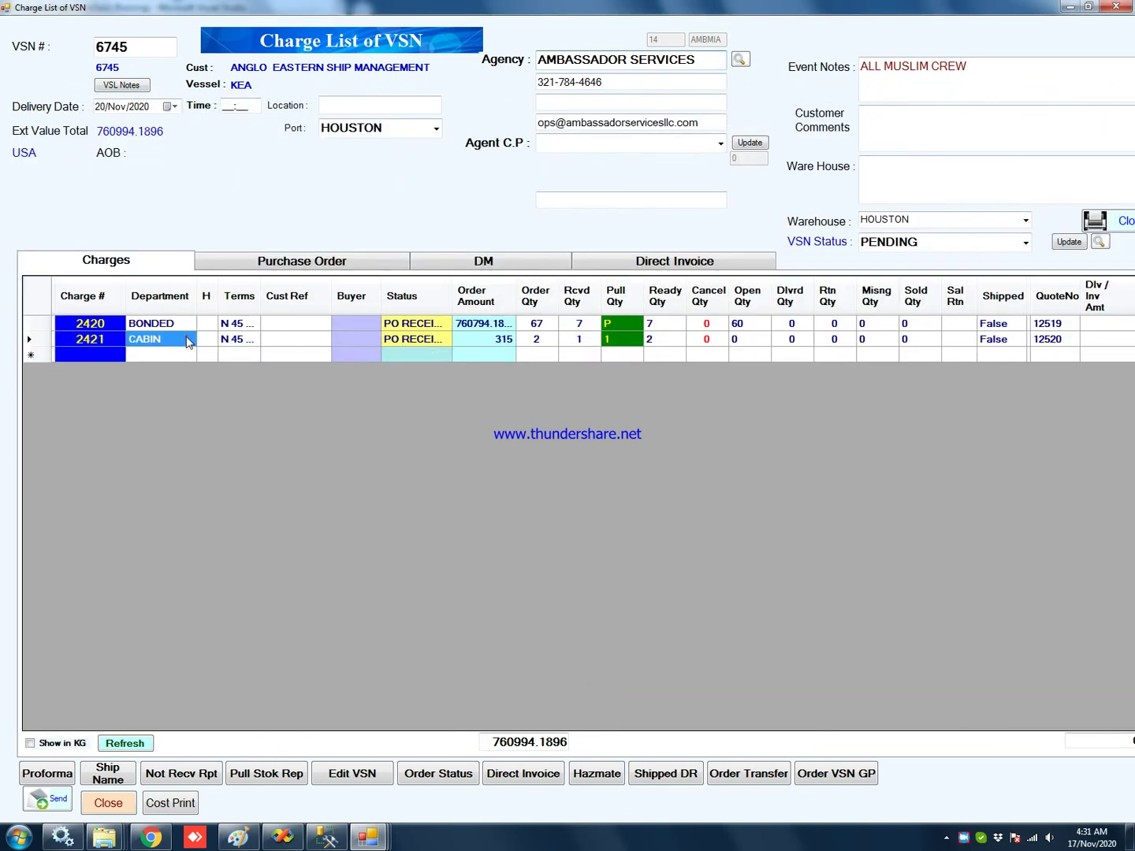
right_click(94, 340)
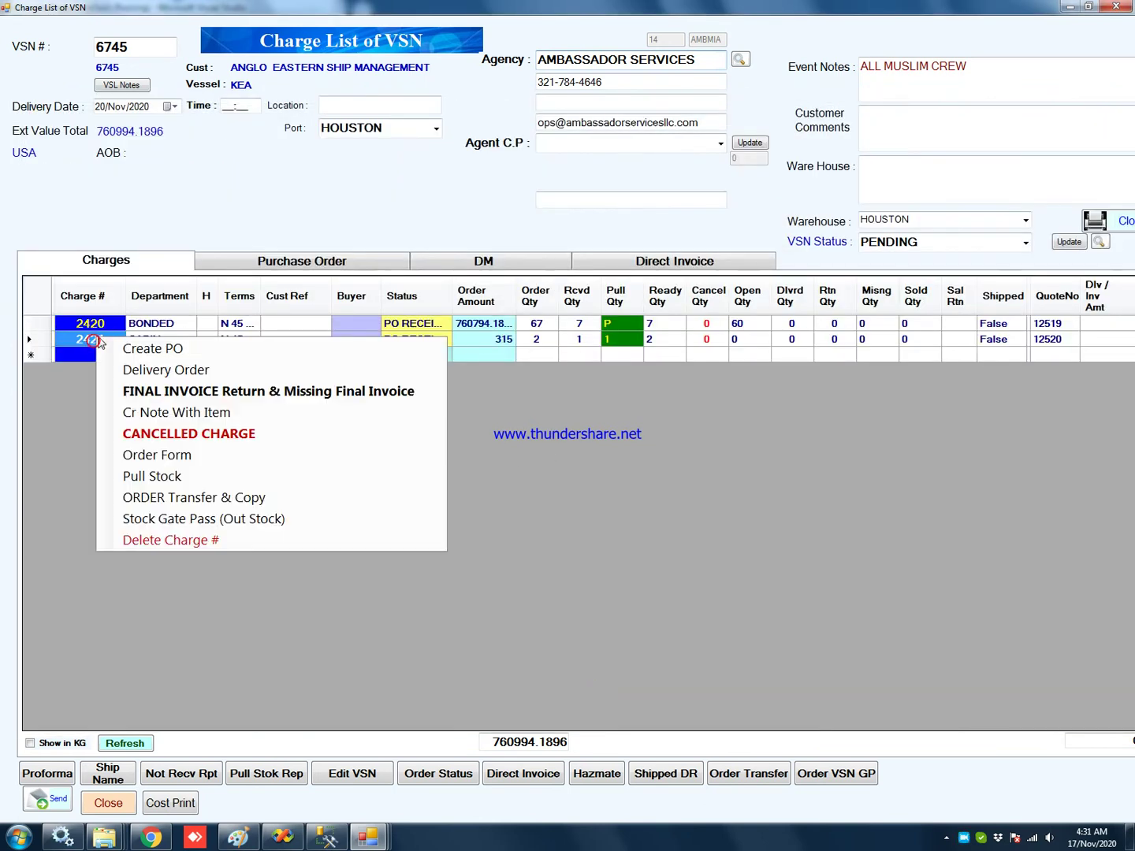
left_click(169, 370)
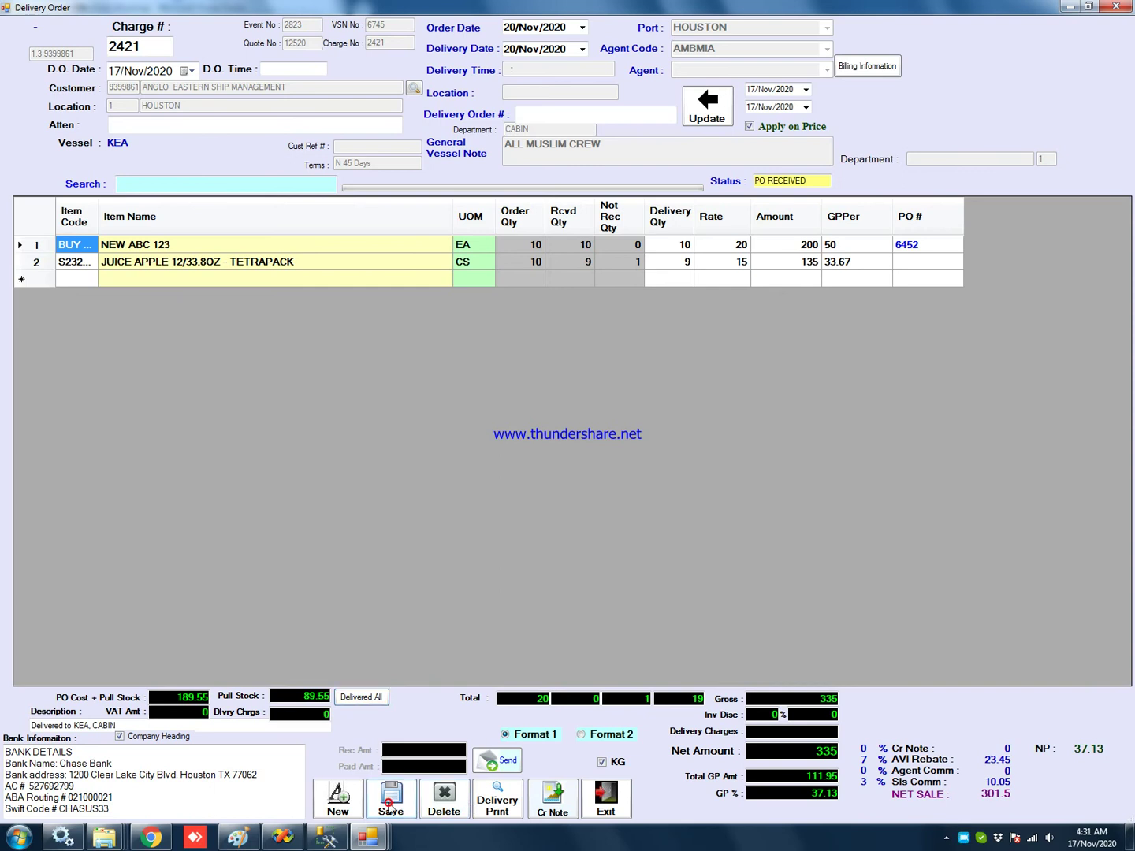
left_click(598, 471)
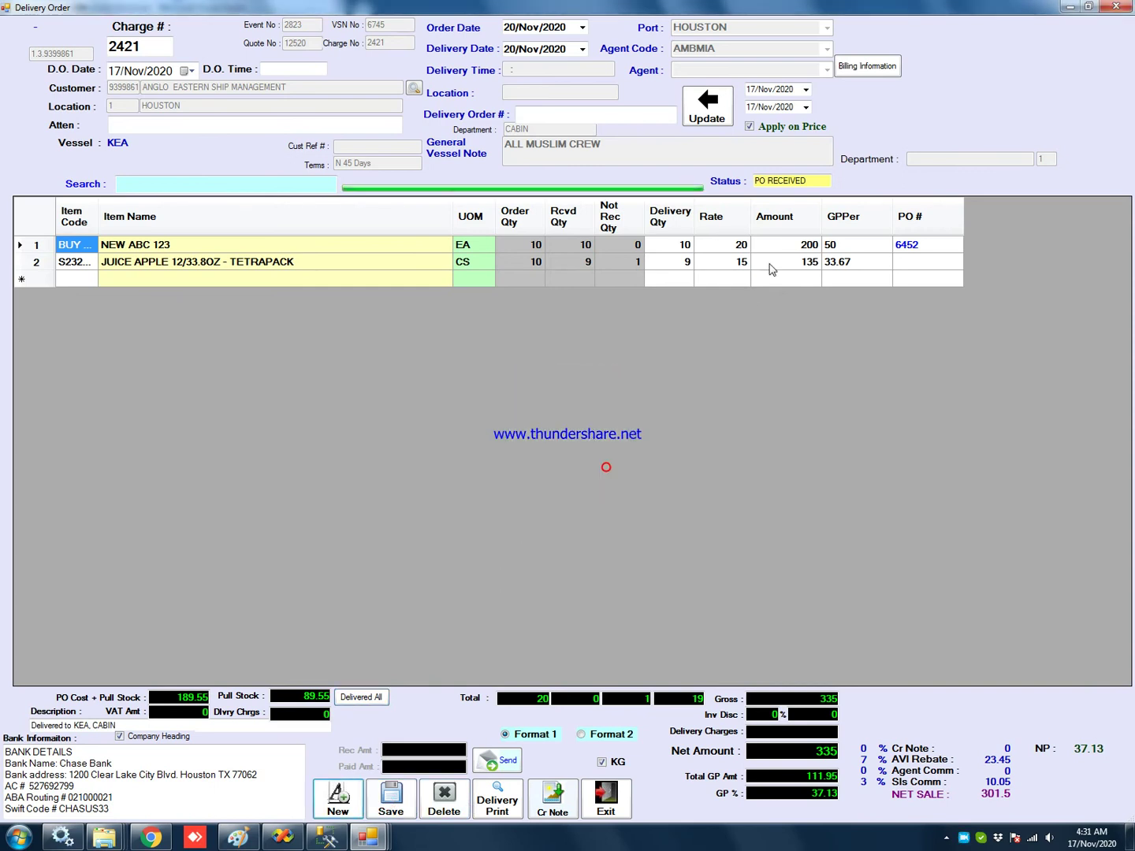
left_click(620, 799)
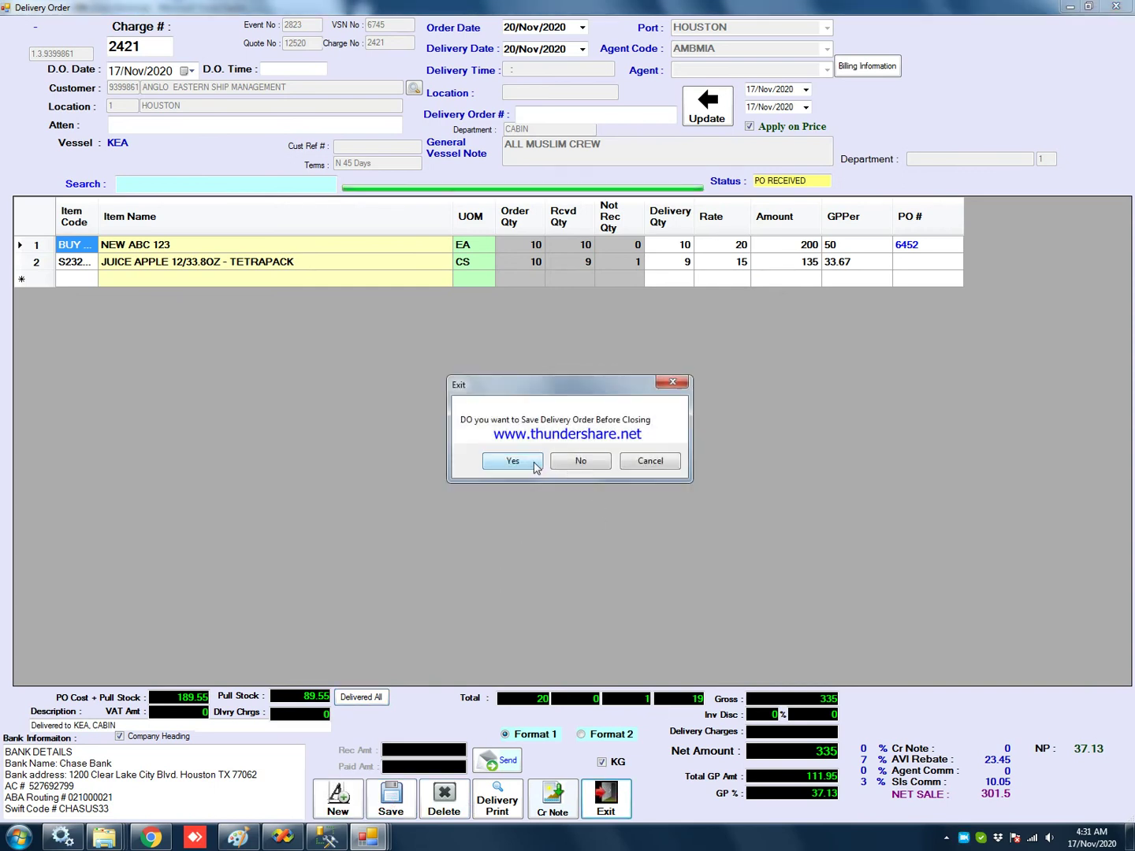
left_click(527, 457)
left_click(589, 465)
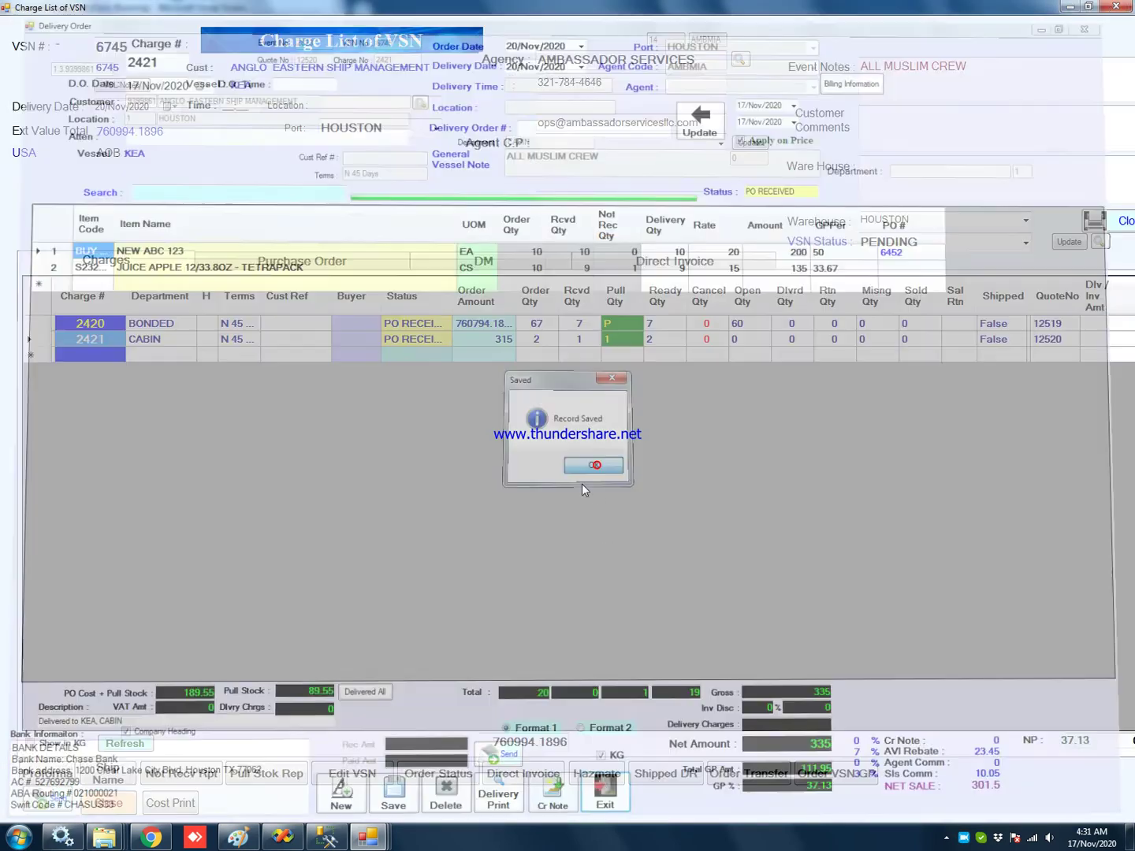
left_click(402, 340)
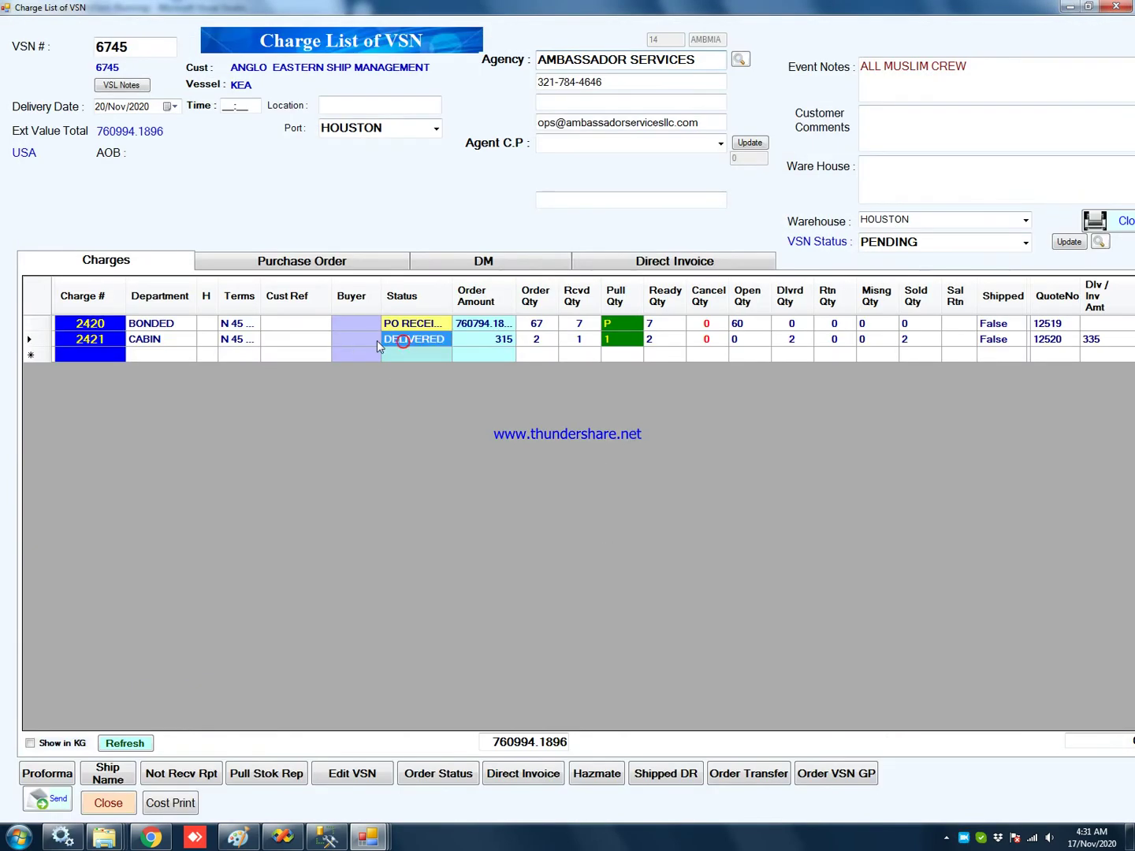
Step: Open the CABIN charge's final invoice, check its sold quantities, cost, net amount and gross profit, and save the invoice
left_click(171, 336)
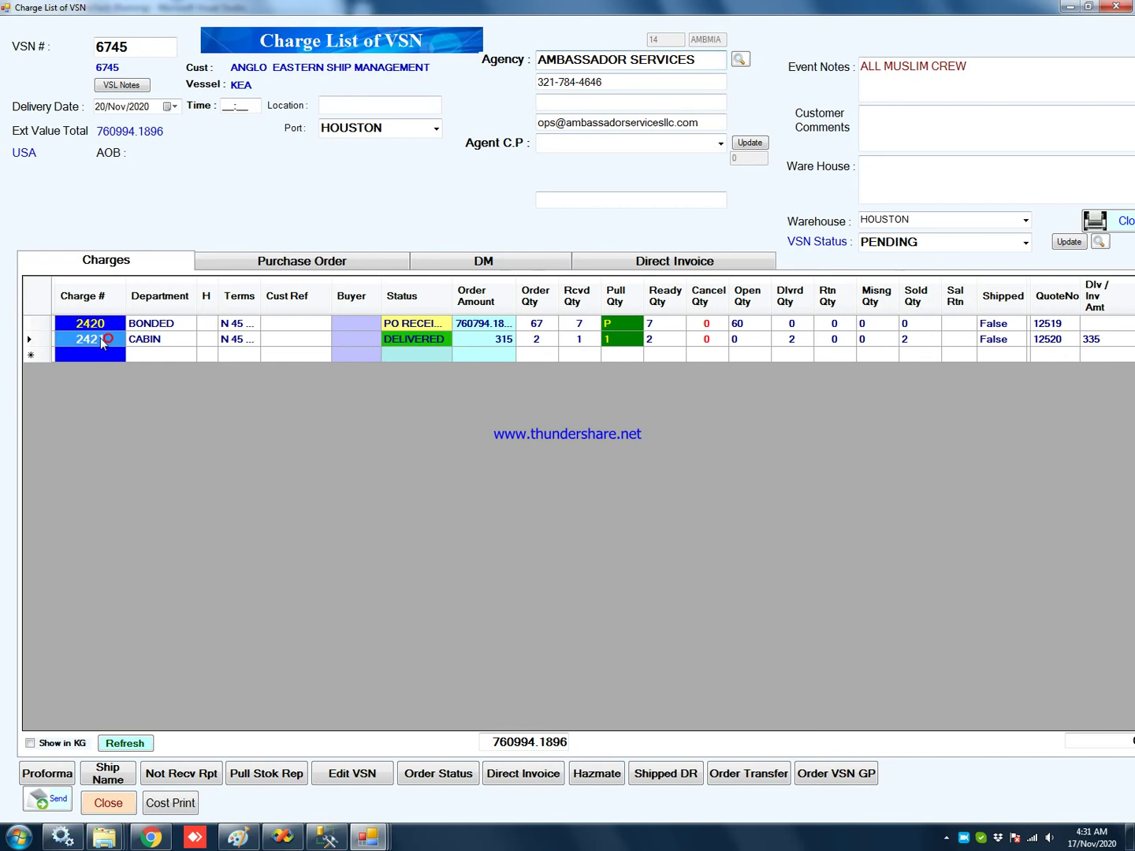
right_click(104, 341)
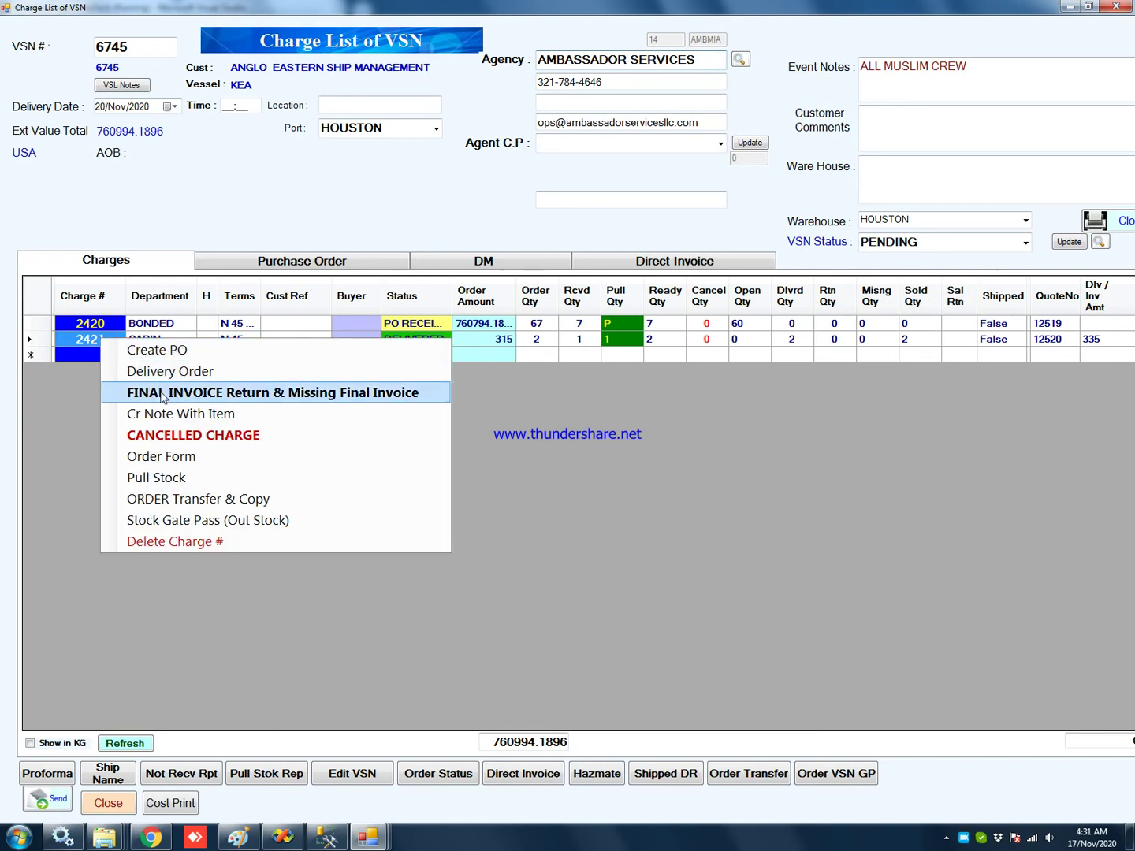
left_click(159, 392)
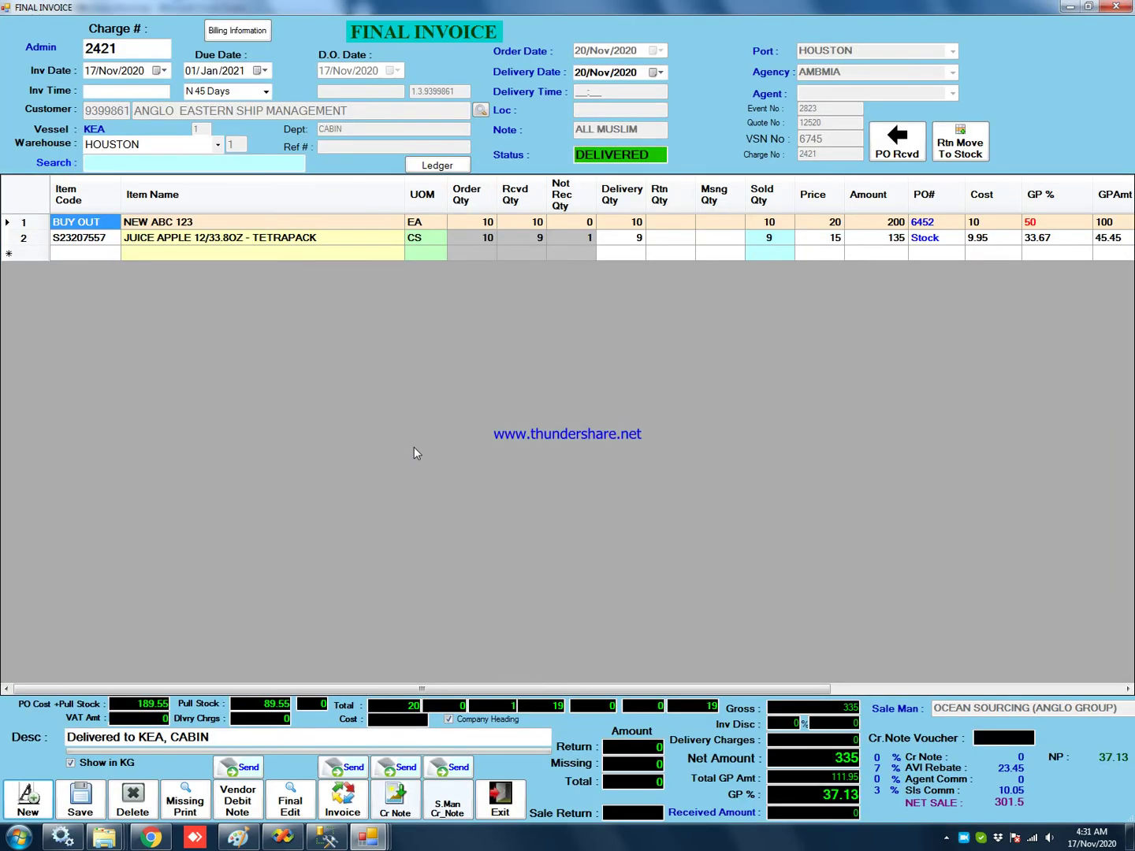
left_click(769, 238)
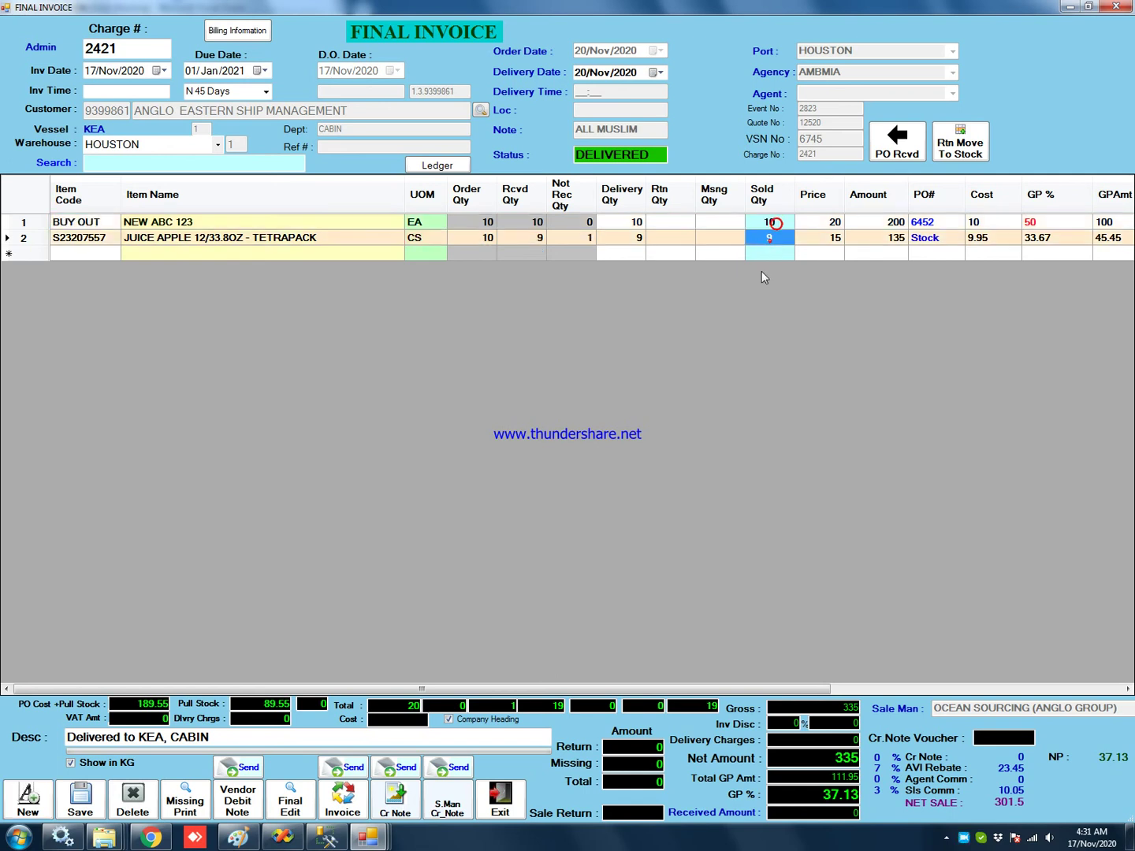
left_click(832, 758)
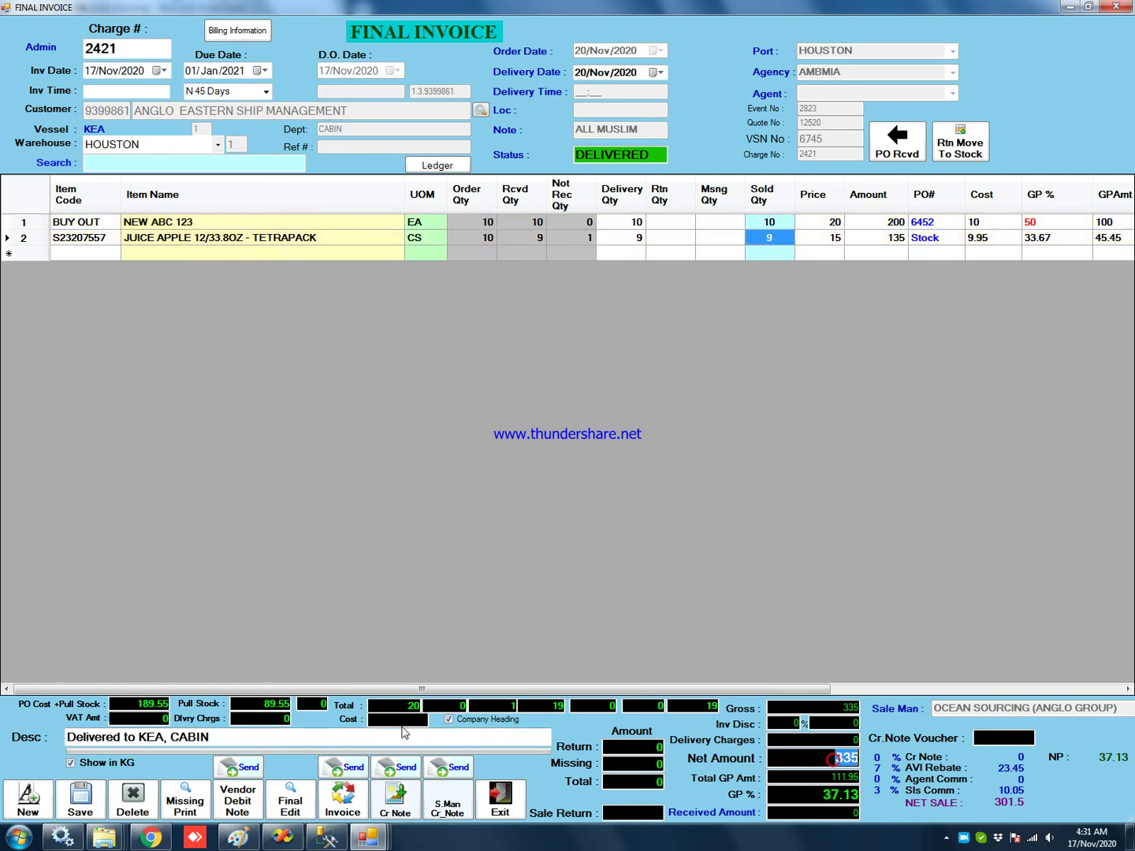
left_click(159, 703)
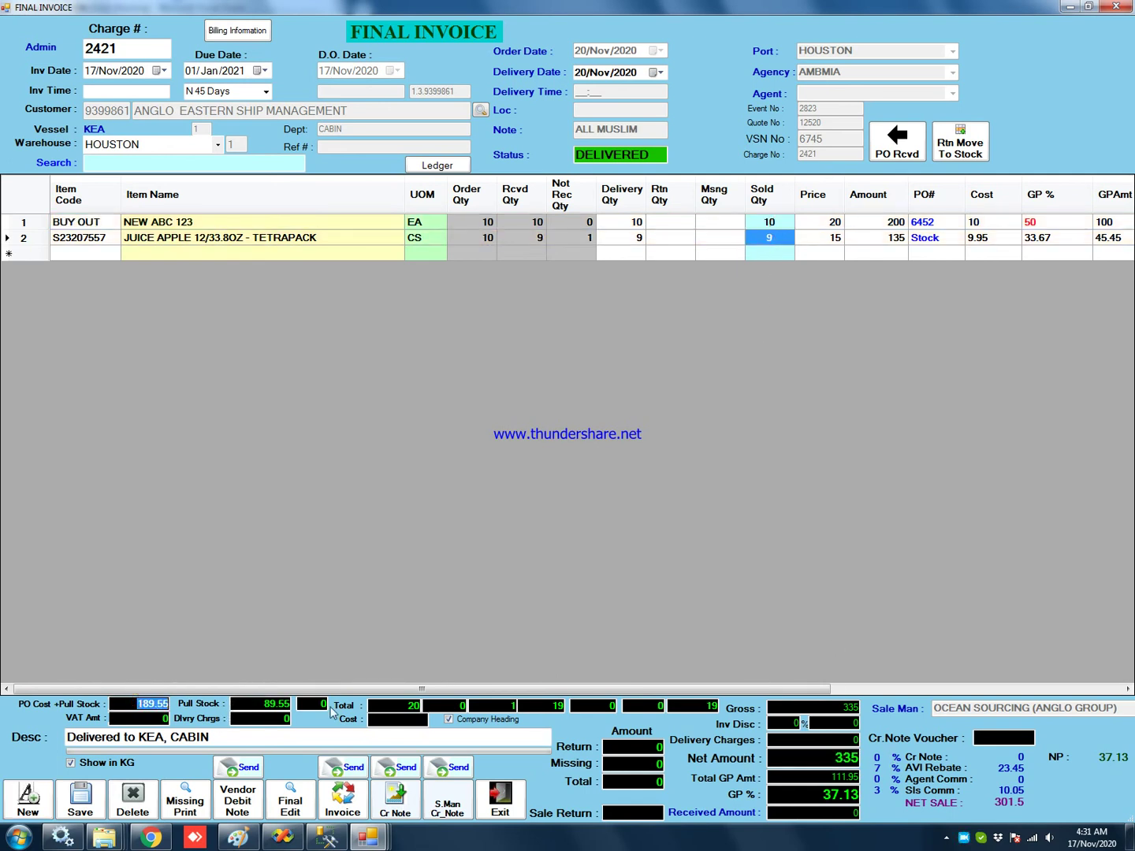
left_click(820, 755)
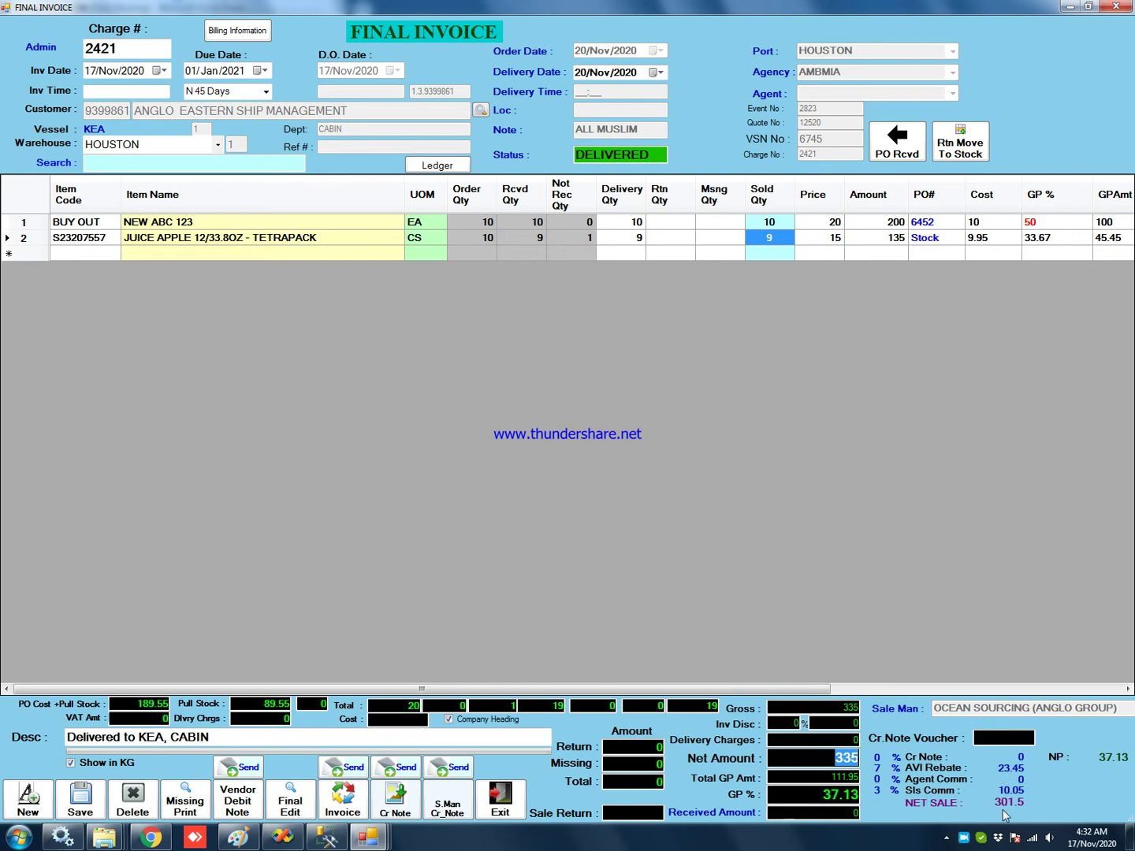
key("Tab")
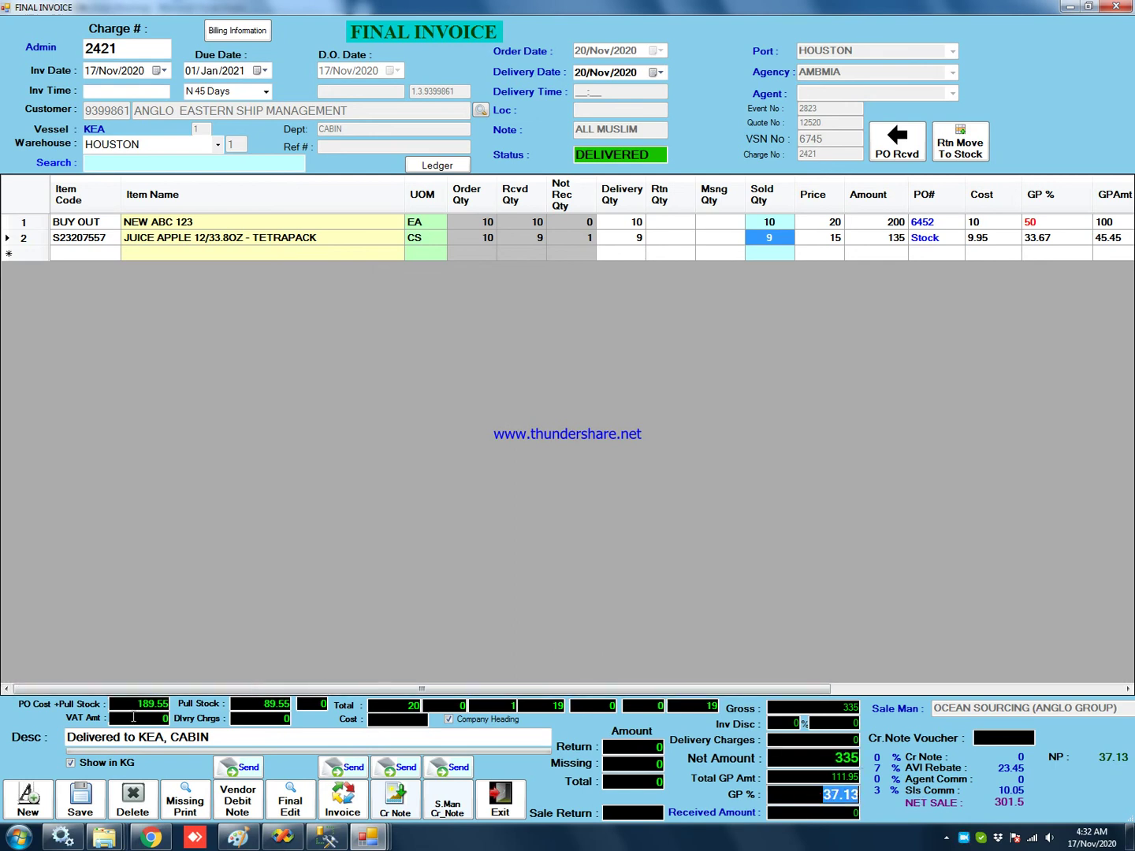
left_click(89, 798)
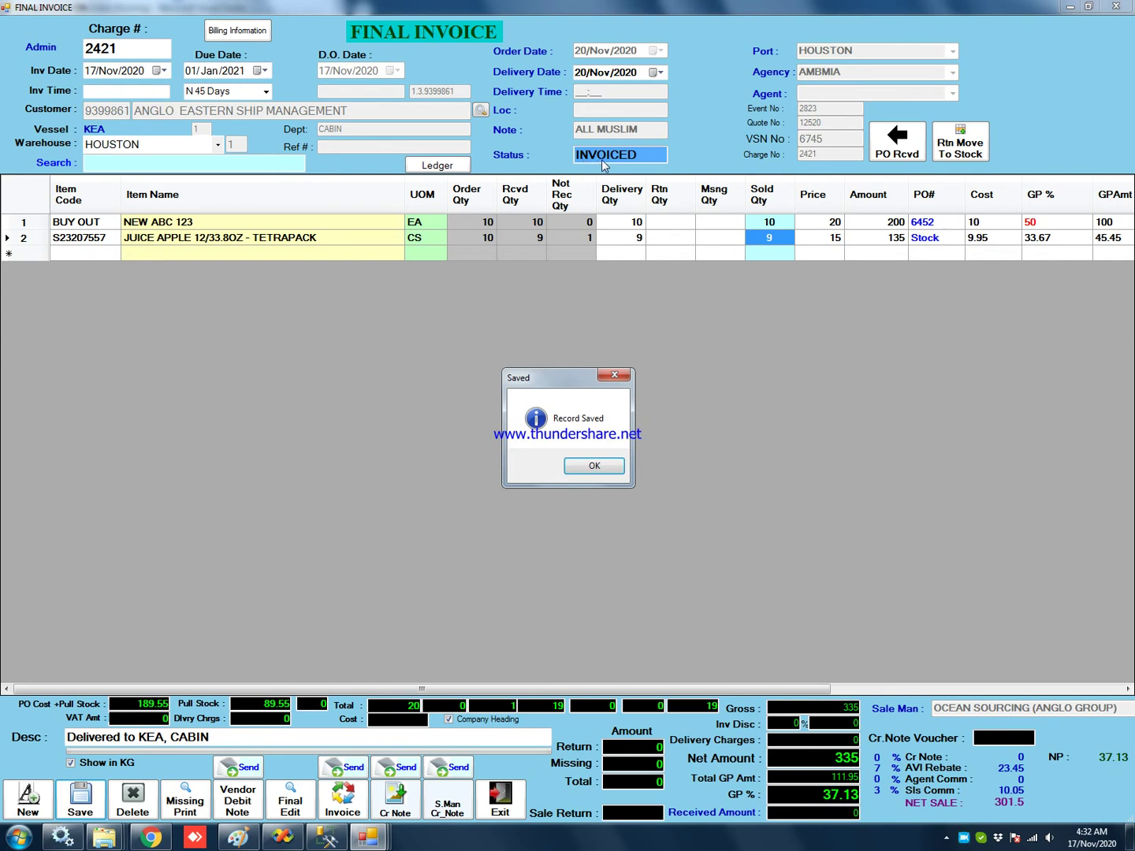
left_click(597, 464)
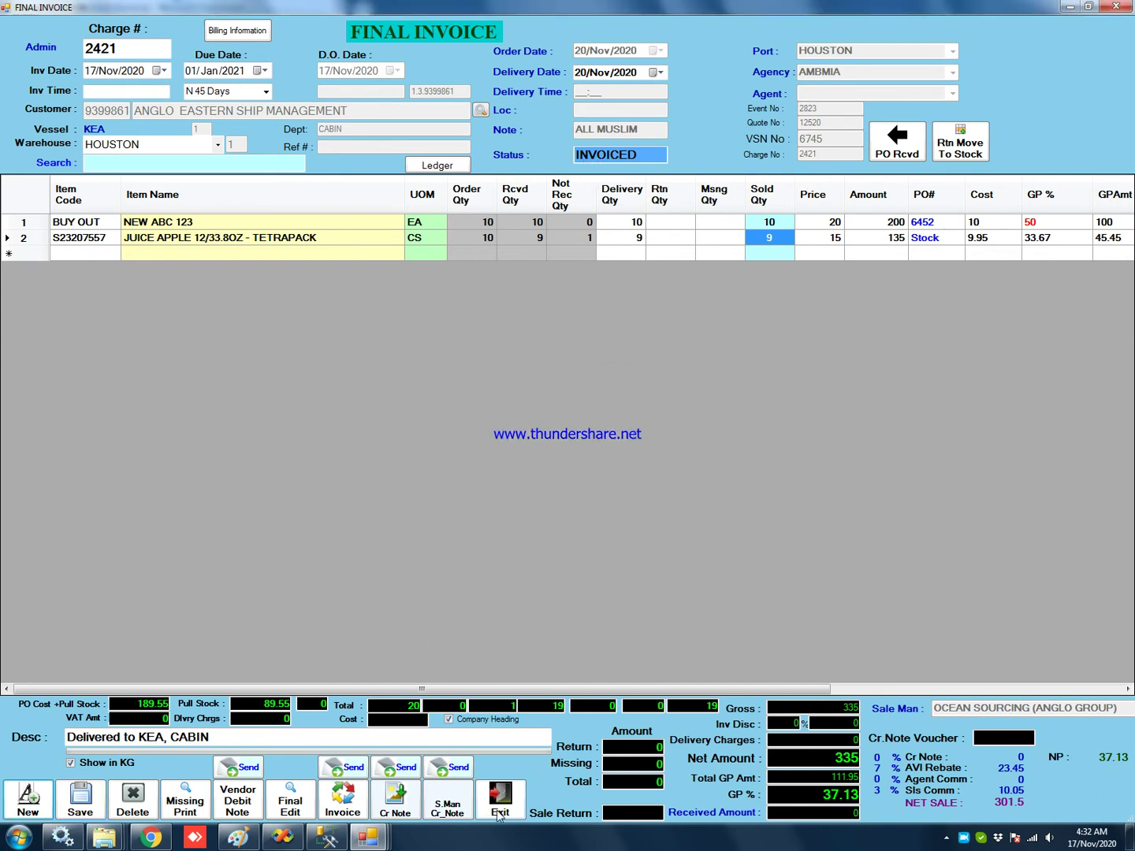
Step: Preview the printed invoice for the CABIN charge and close the report
left_click(331, 798)
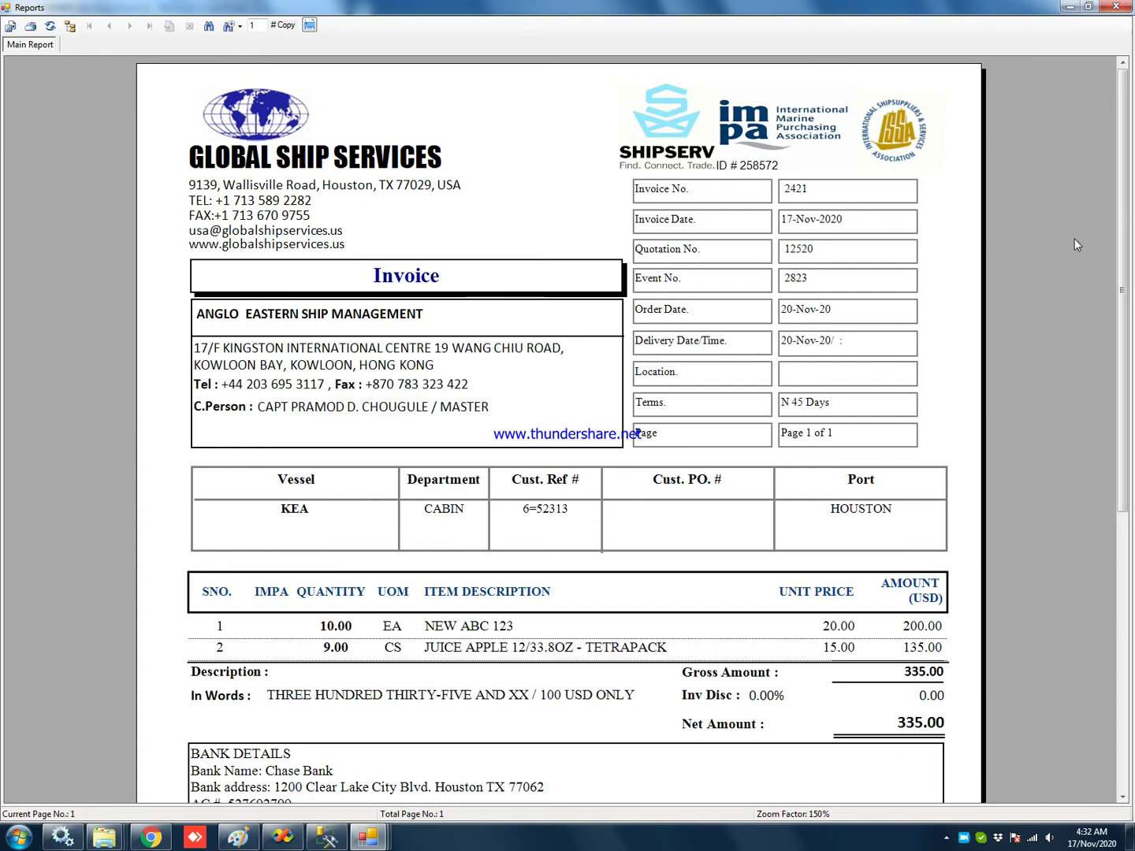
mouse_move(1122, 195)
left_mouse_down()
mouse_move(1123, 433)
mouse_move(1122, 195)
left_mouse_up()
left_click(1117, 8)
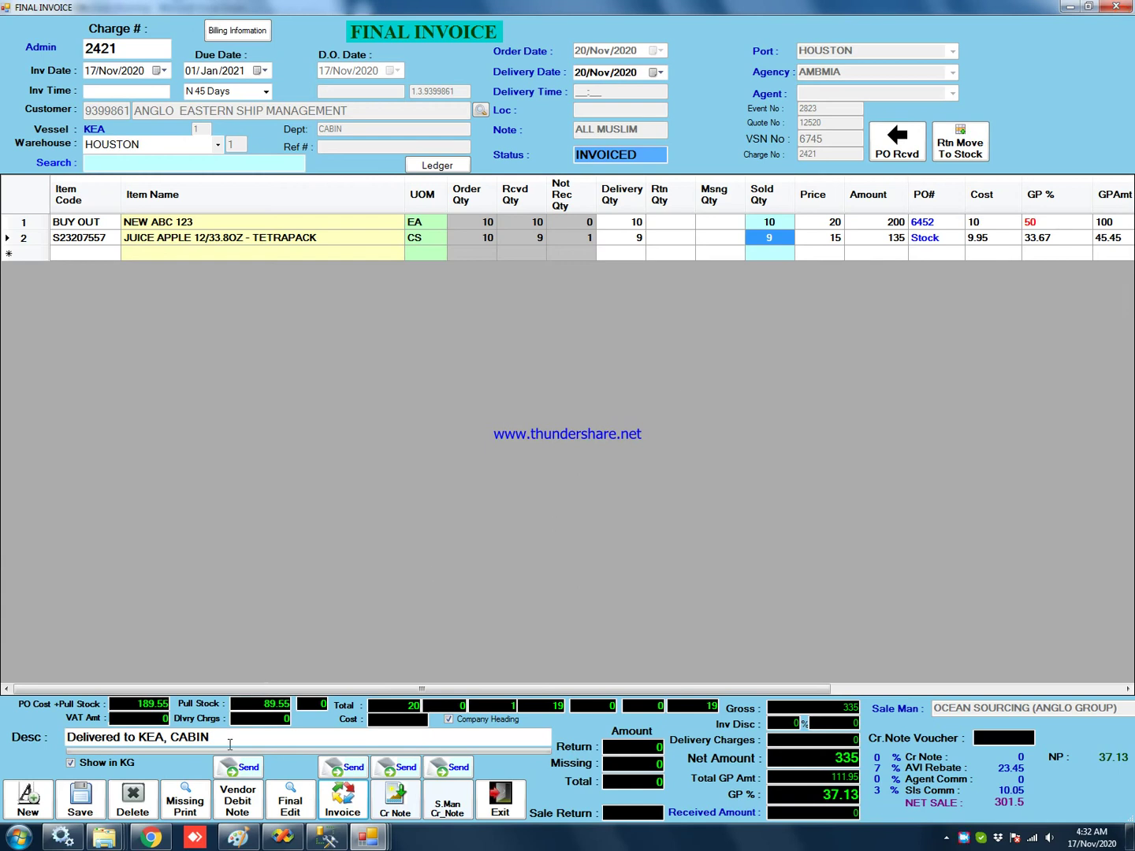
Step: Review the NEW ABC 123 line's cost, sell price and ordered quantity in the Final Edit report, then close the report and final invoice
left_click(287, 808)
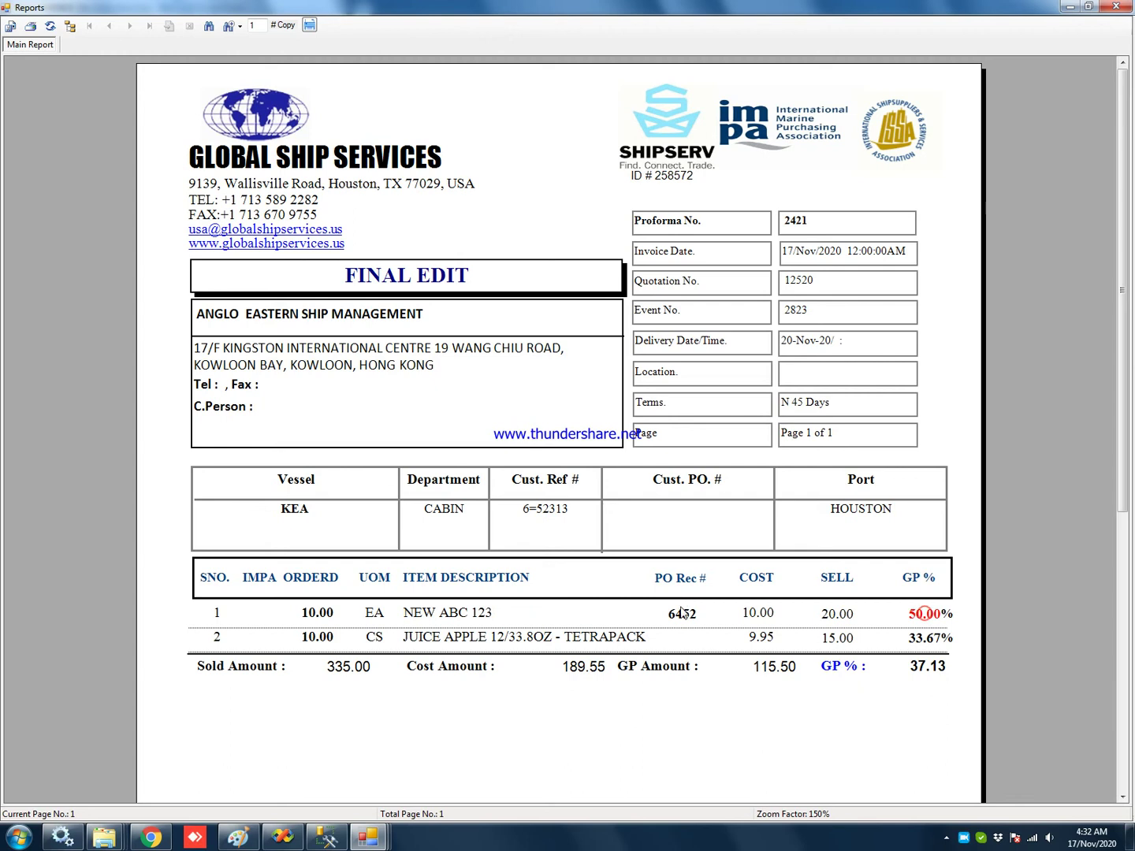
left_click(752, 616)
left_click(826, 616)
left_click(312, 616)
left_click(1115, 6)
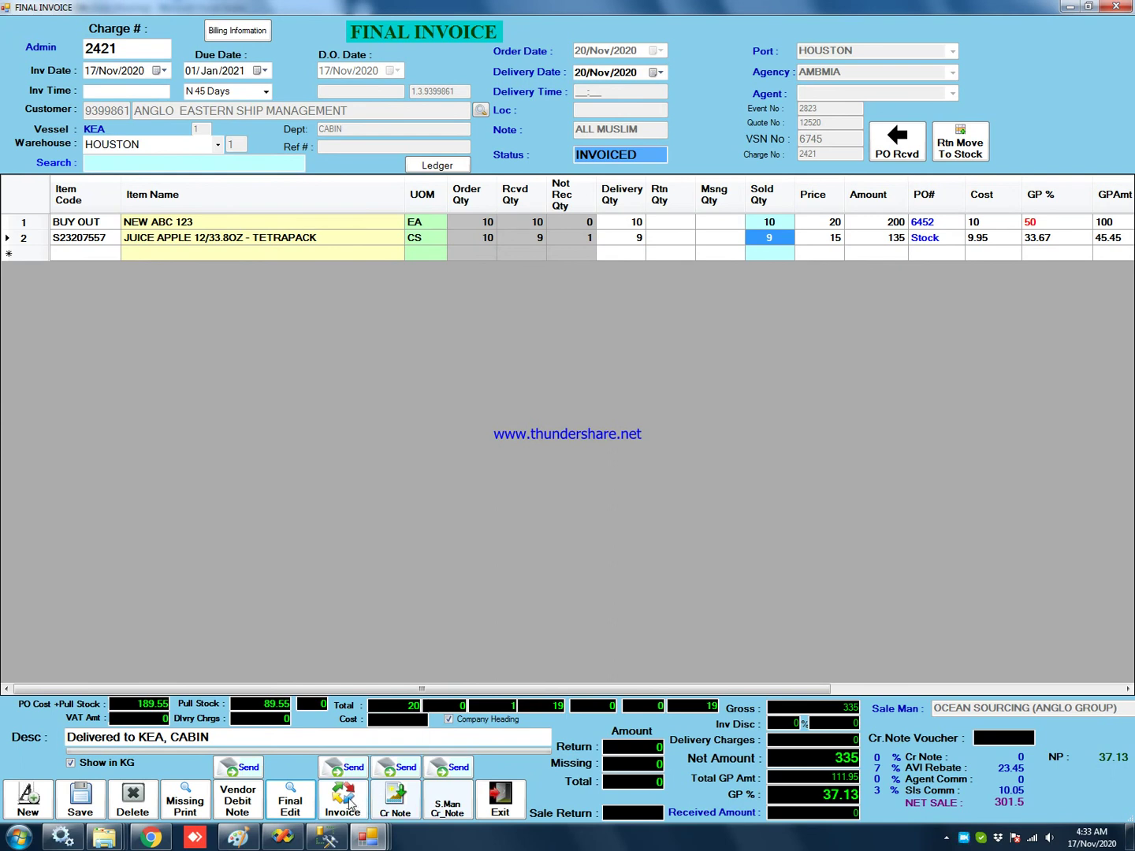
left_click(517, 791)
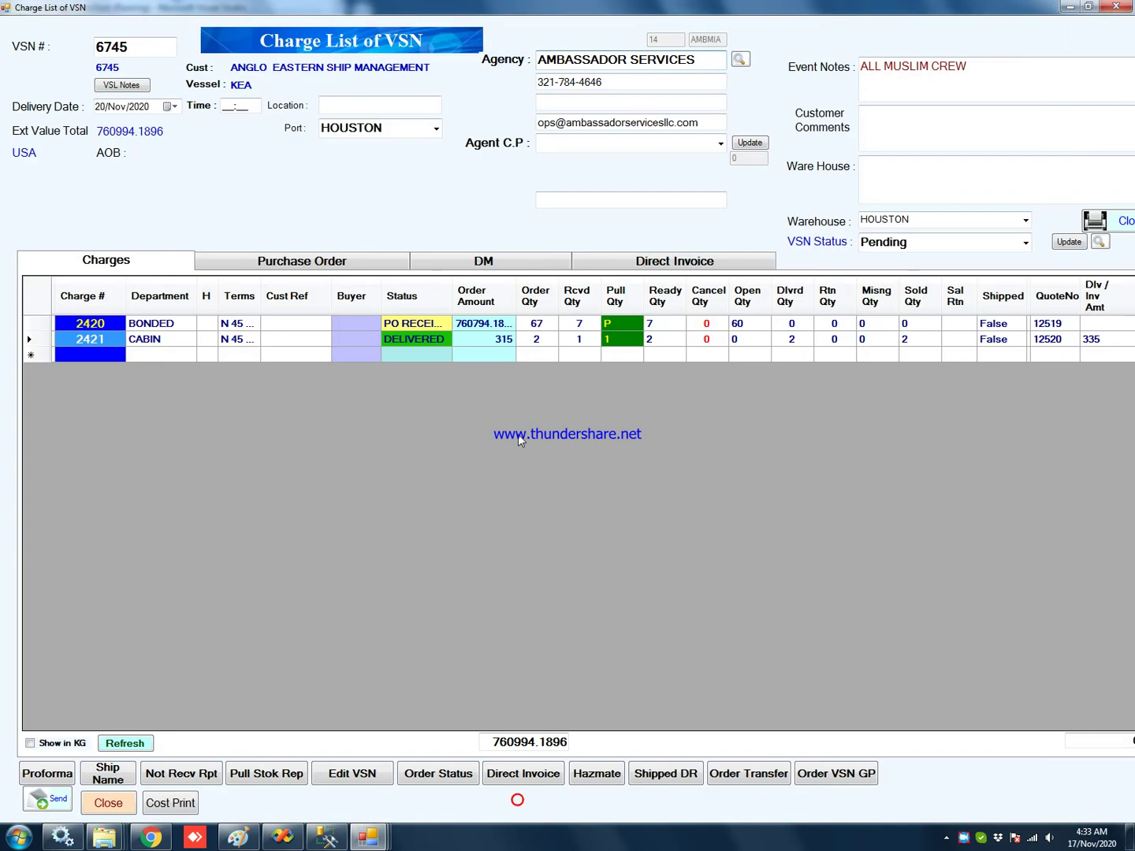
Step: Switch to the VSN's purchase orders and back to its charges to refresh the charge list
left_click(452, 263)
left_click(367, 260)
left_click(123, 262)
left_click(268, 258)
left_click(126, 264)
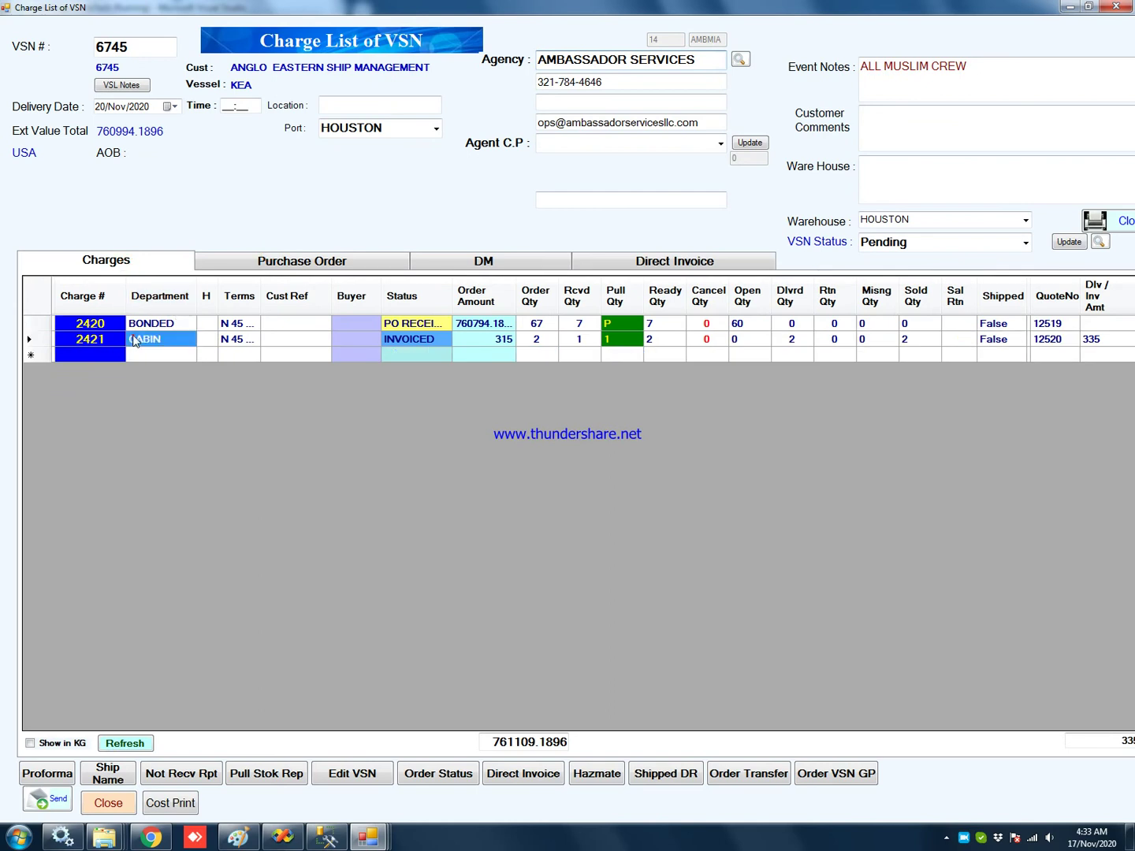
Step: Open the CABIN charge's final invoice and set the return quantity to 2 for NEW ABC 123 and 1 for JUICE APPLE
right_click(100, 340)
left_click(149, 393)
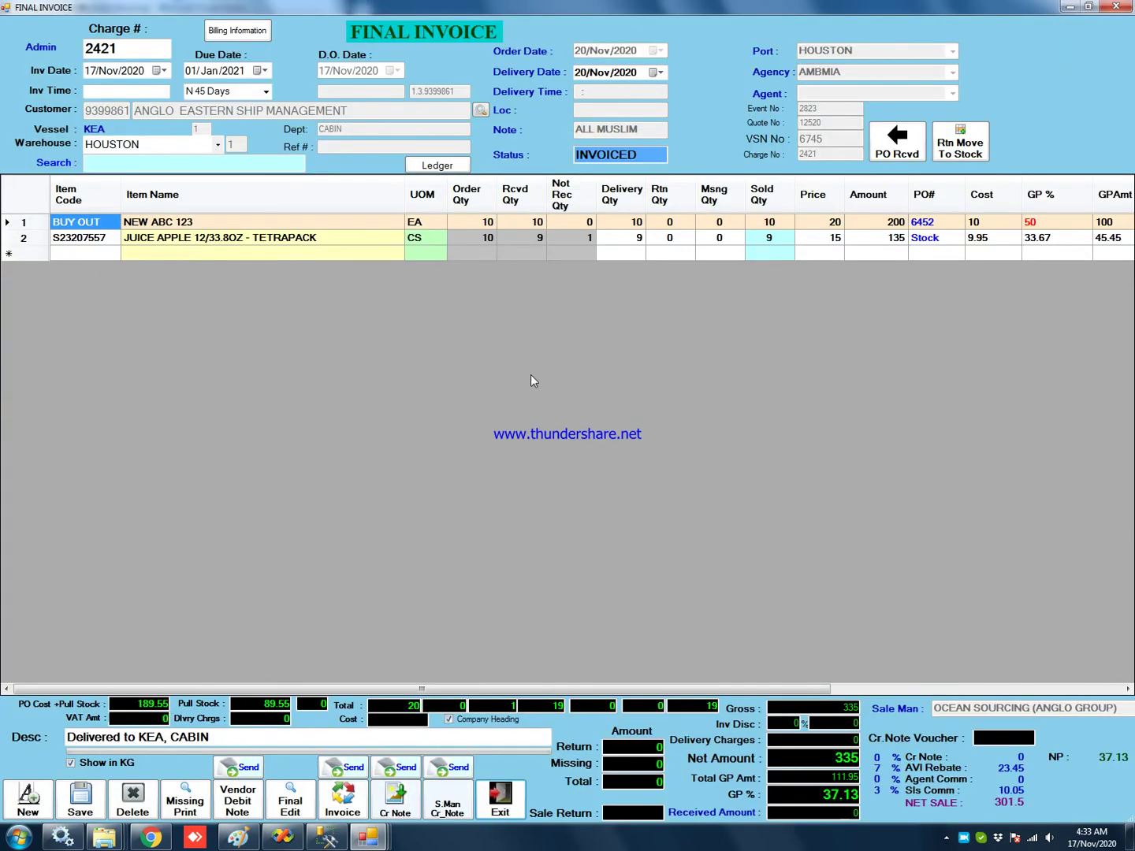
left_click(670, 222)
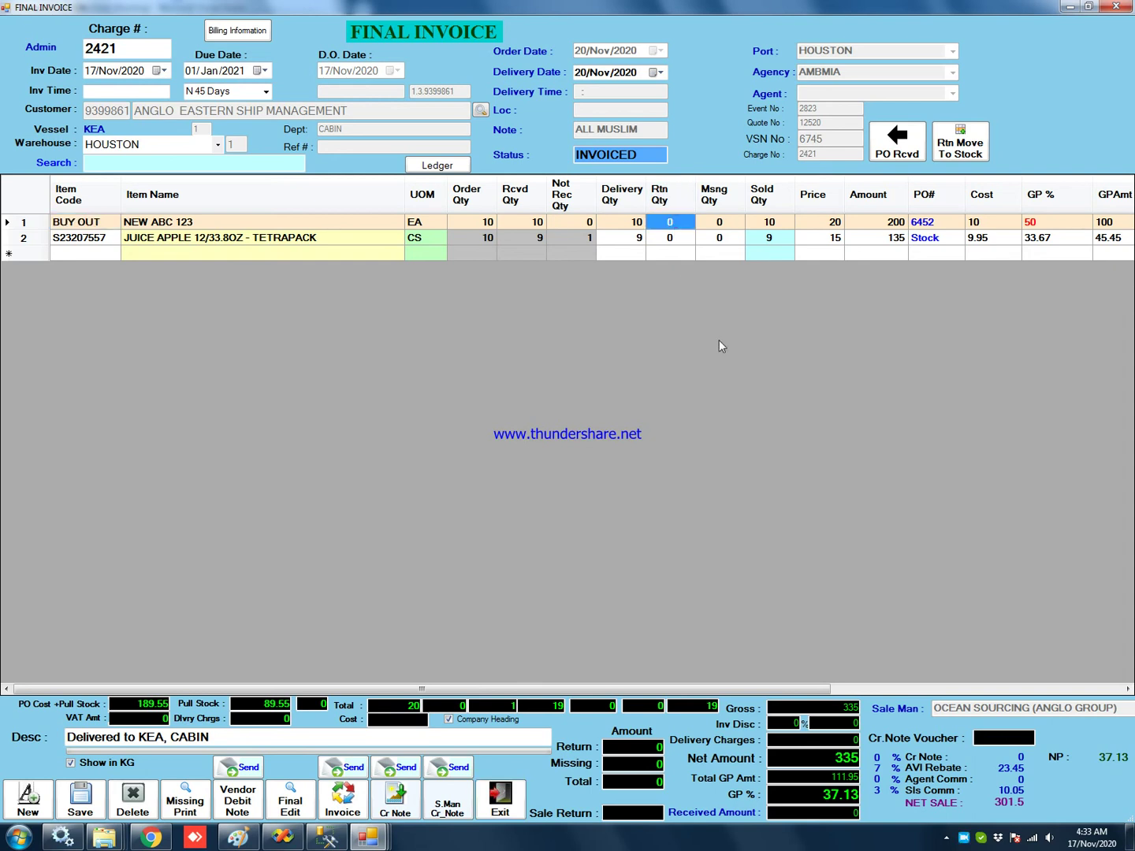
type("2")
key("Return")
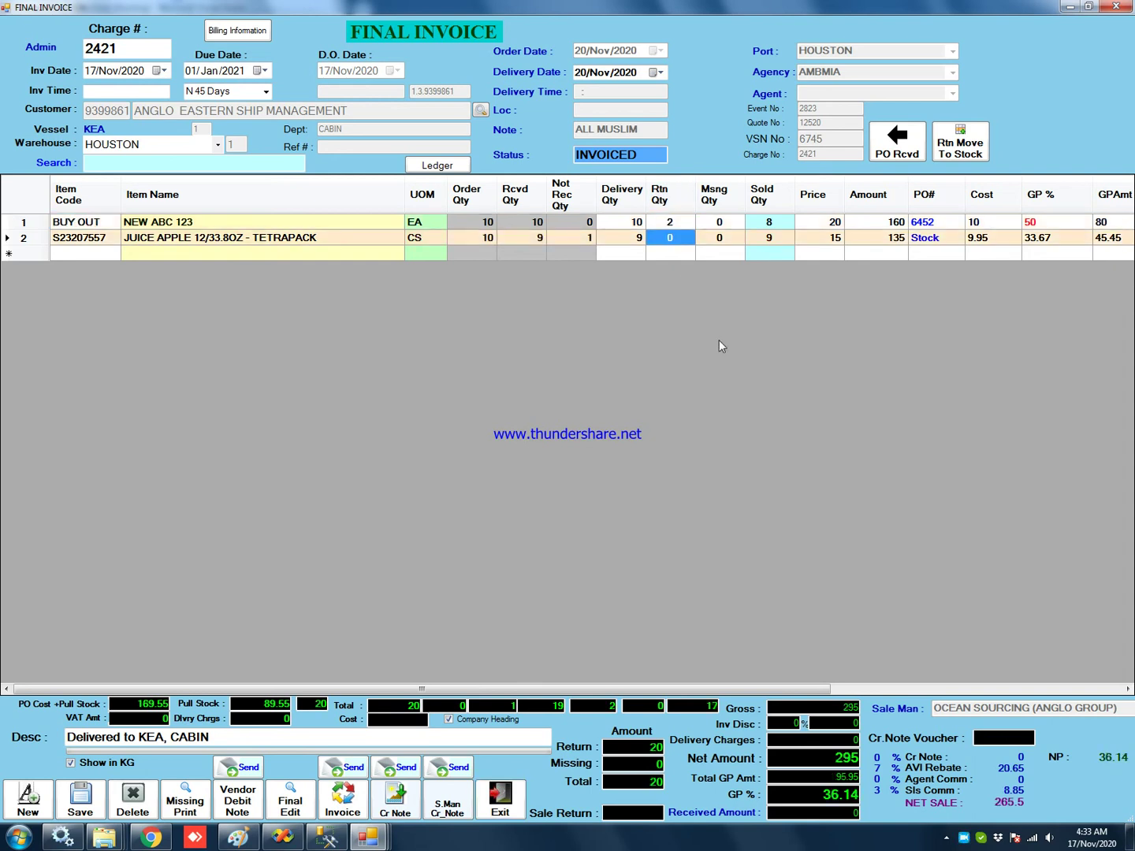
type("1")
key("Return")
key("Tab")
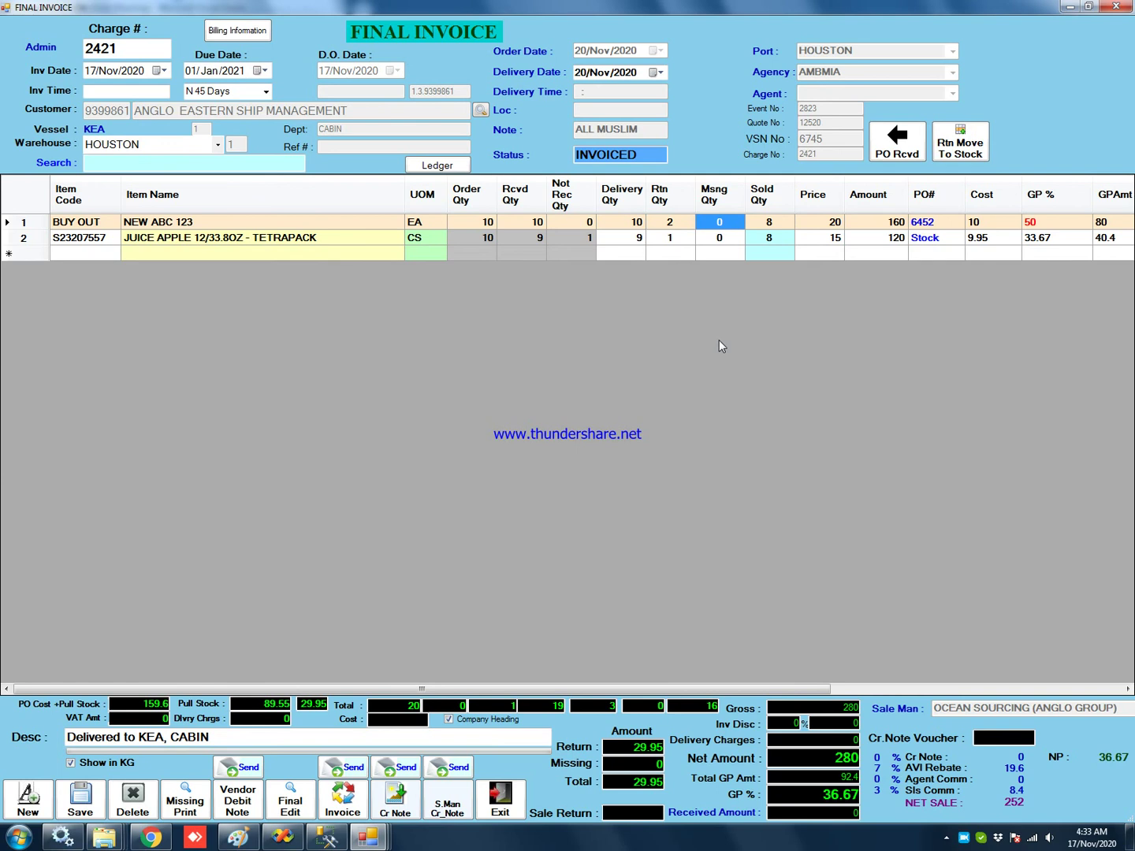
Step: Set the missing quantity of JUICE APPLE to 1, save the final invoice and exit it
key("Down")
type("1")
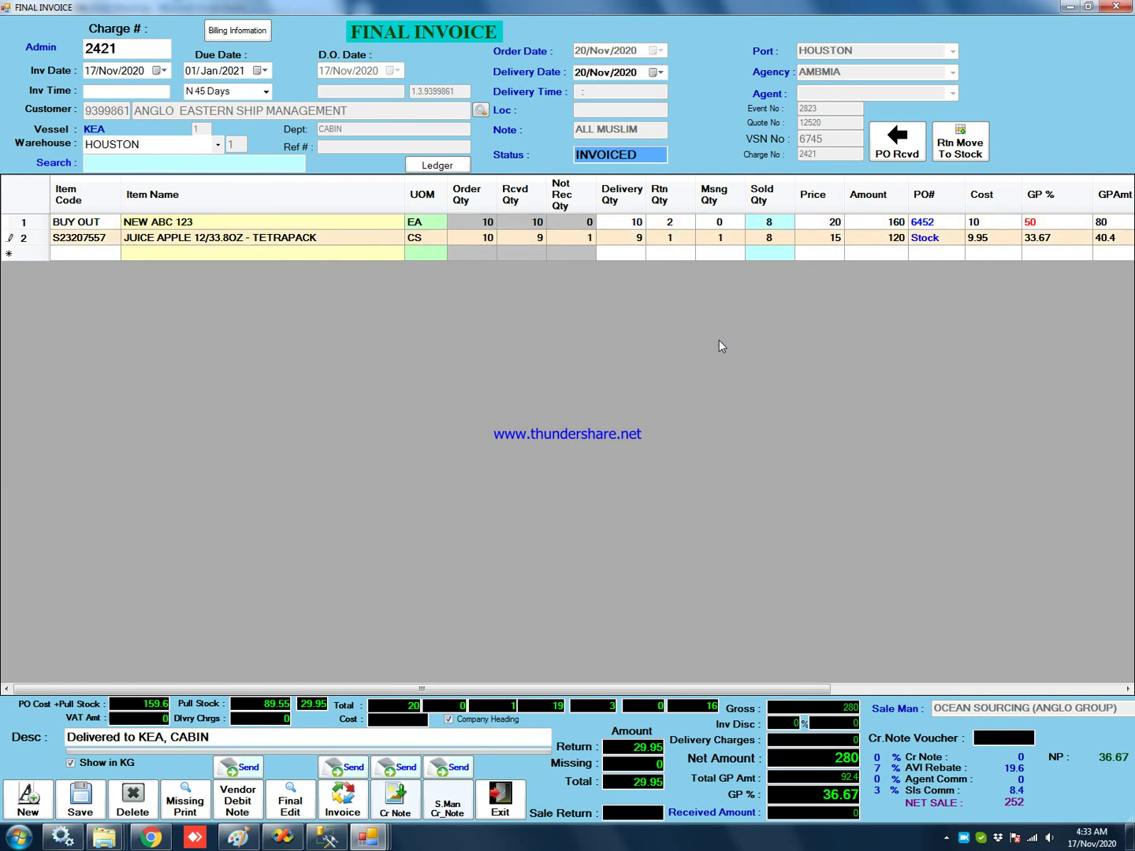
key("Up")
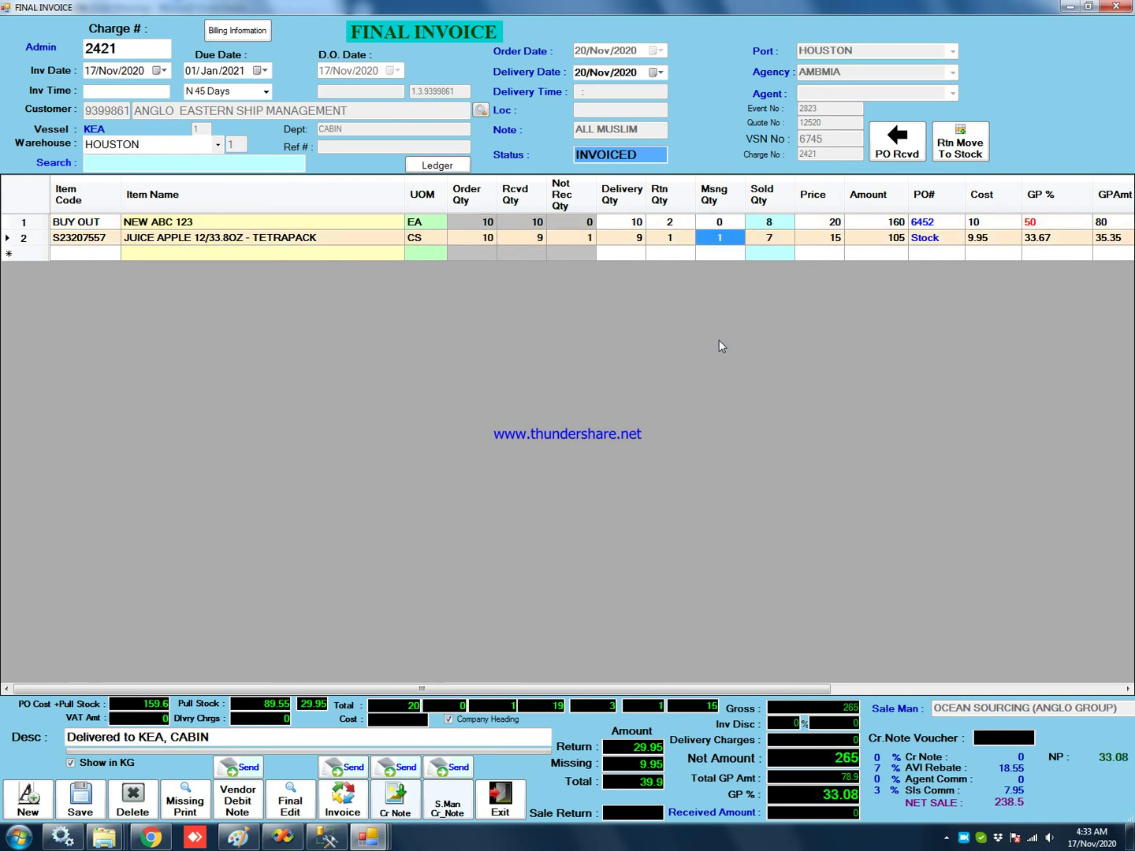
key("Left")
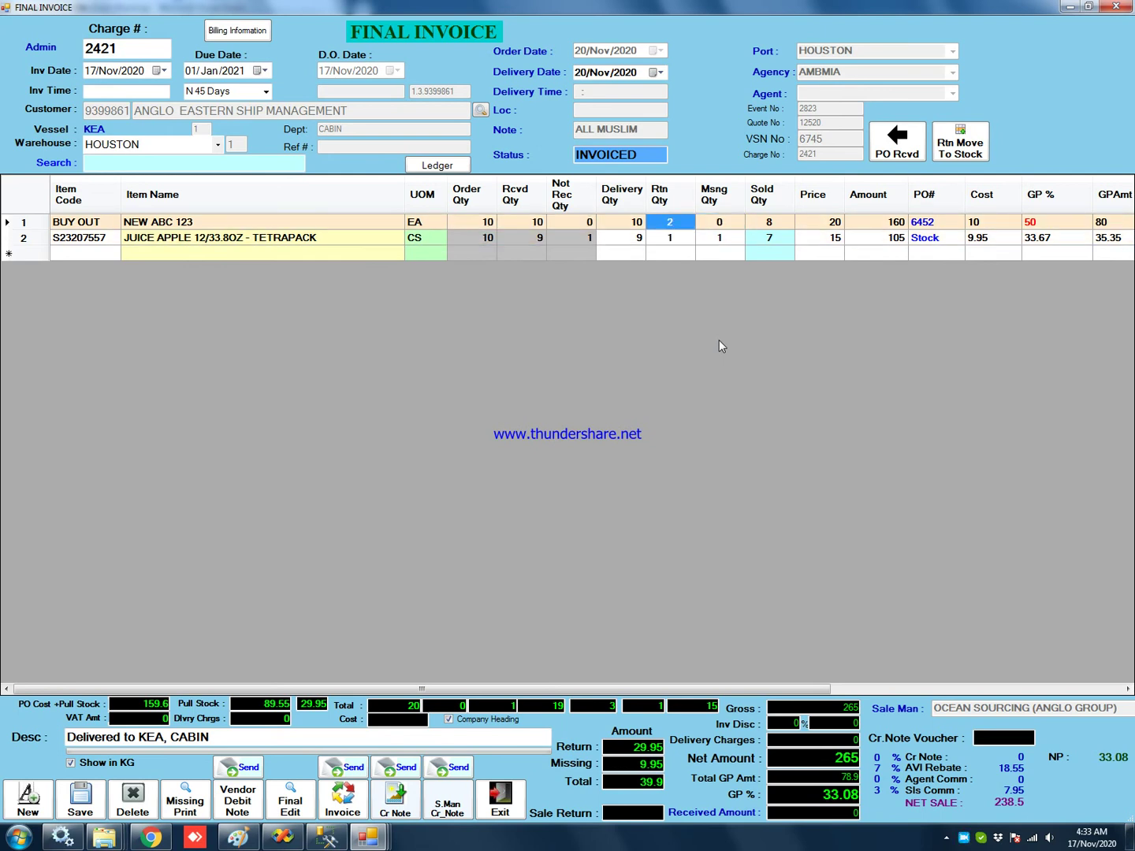
left_click(77, 805)
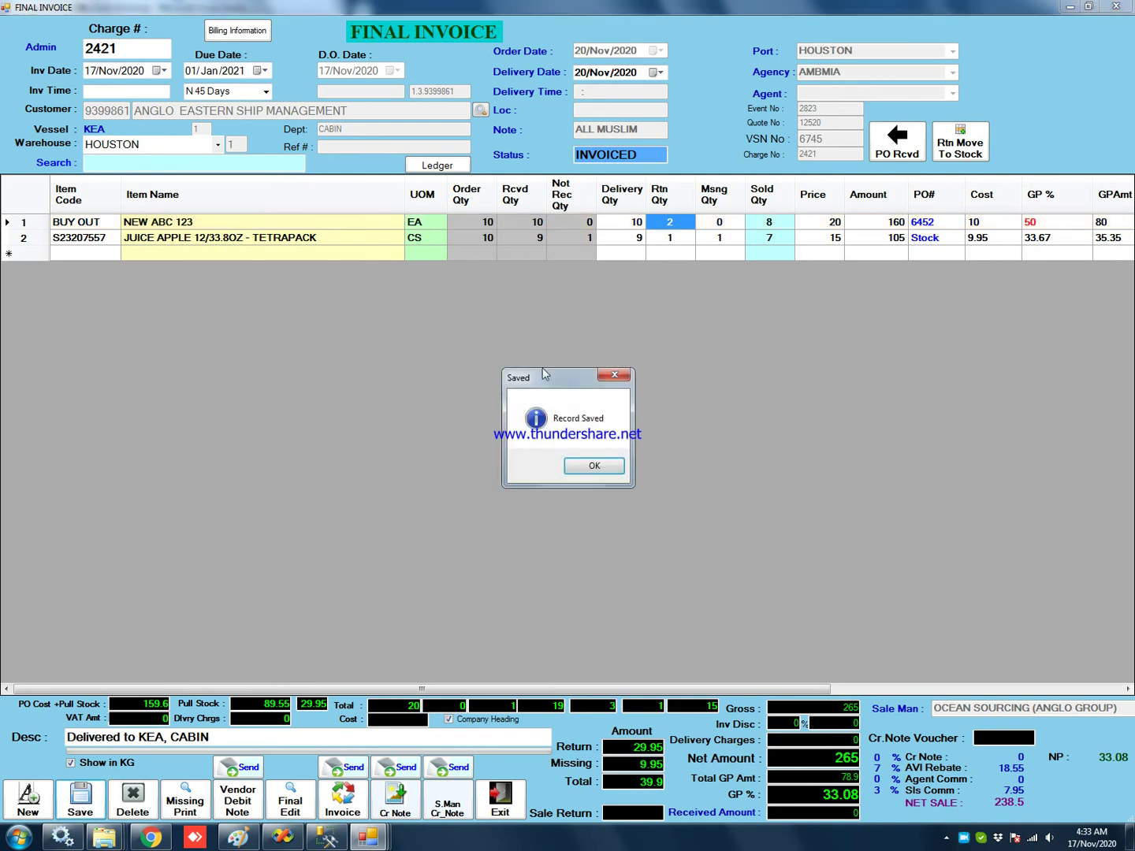
left_click(590, 465)
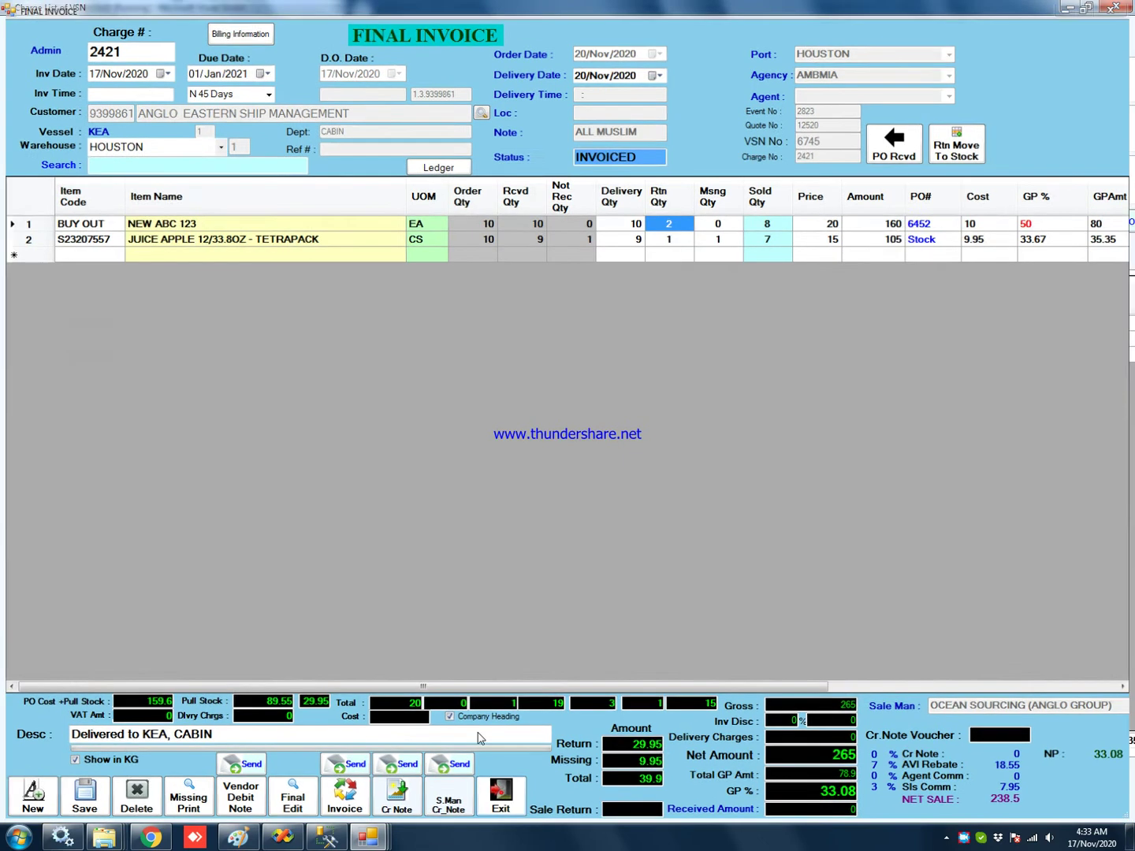
left_click(500, 798)
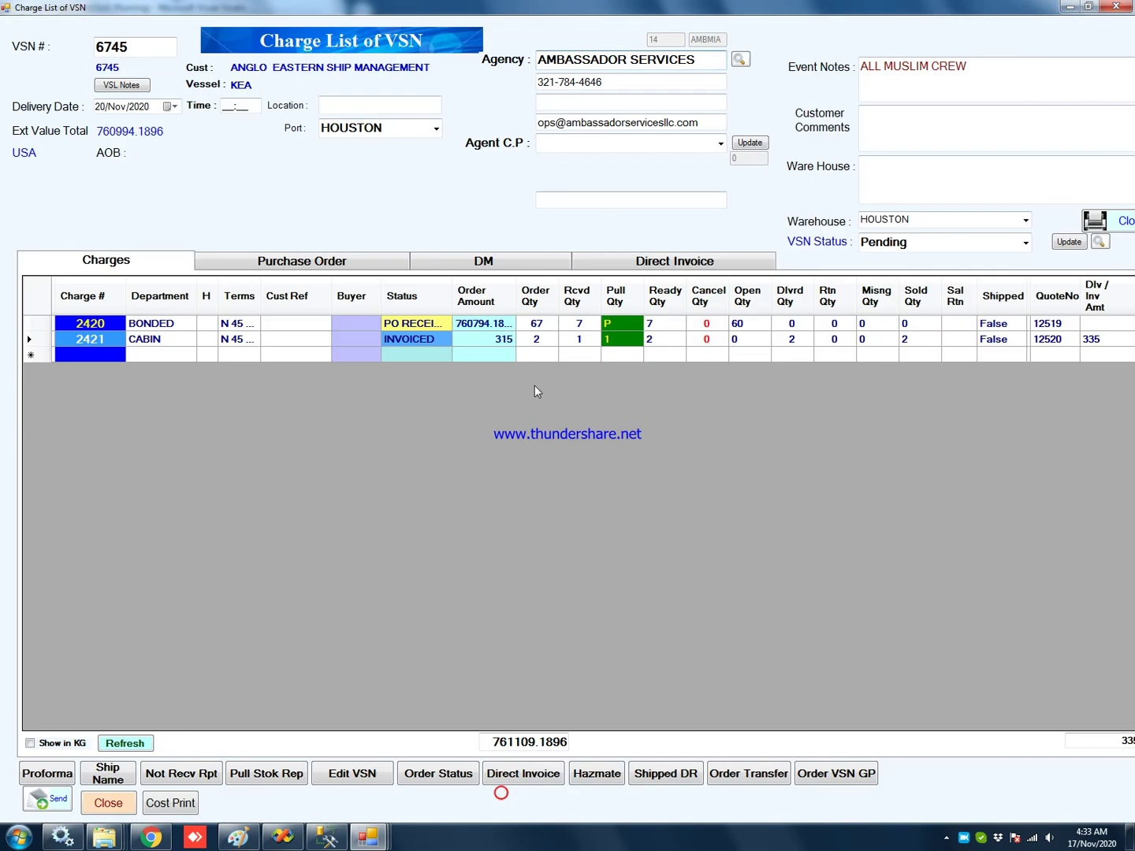
Step: Show the VSN's DM entries and open Return To Vendor for the CABIN return belonging to BAYOU BLACK GAUBERT ELECTRIC
left_click(458, 257)
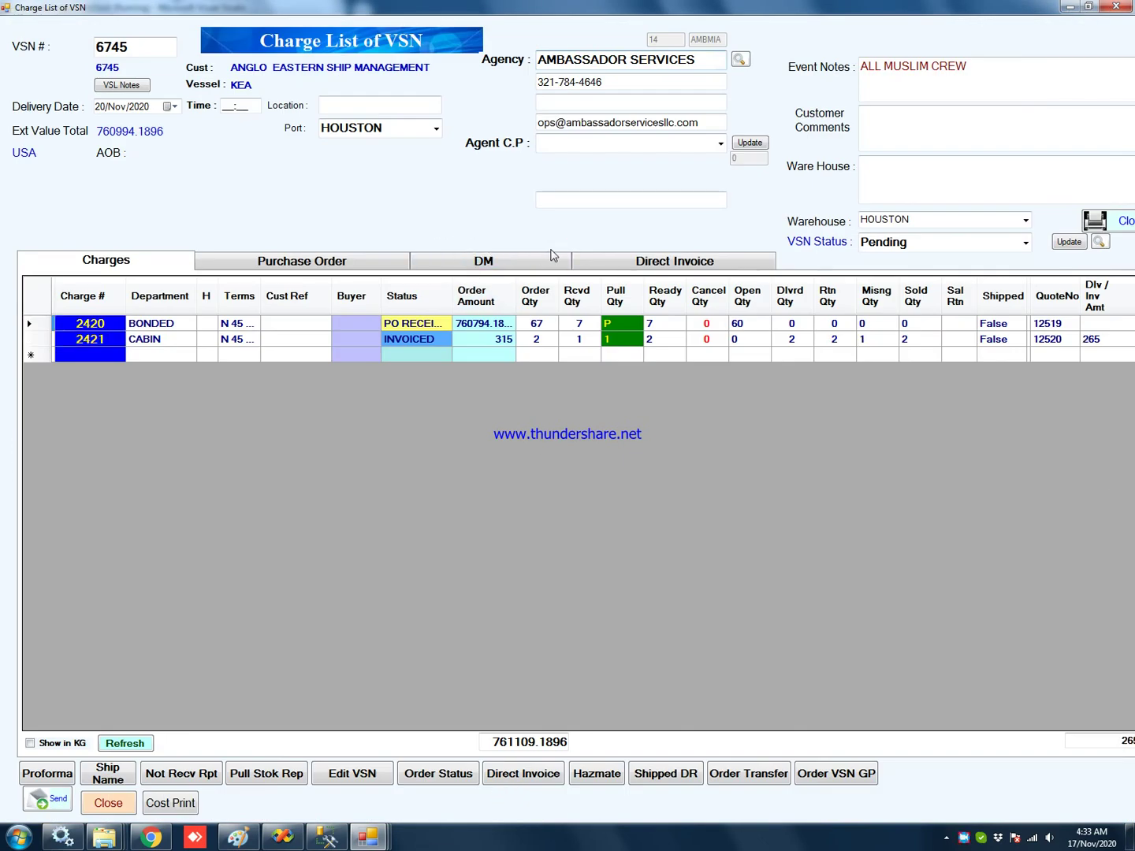
left_click(513, 263)
left_click(328, 324)
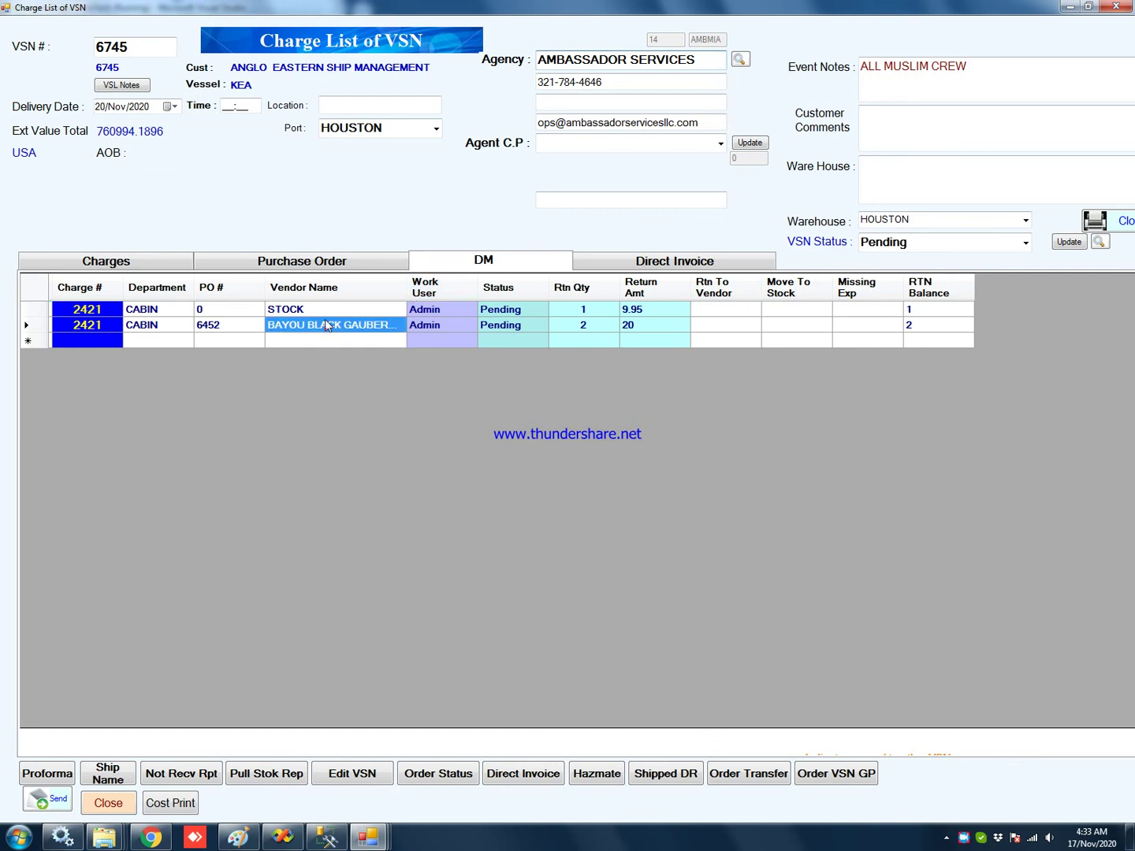
left_click(324, 310)
left_click(324, 324)
left_click(324, 309)
left_click(325, 323)
left_click(324, 323)
left_click(232, 325)
right_click(228, 327)
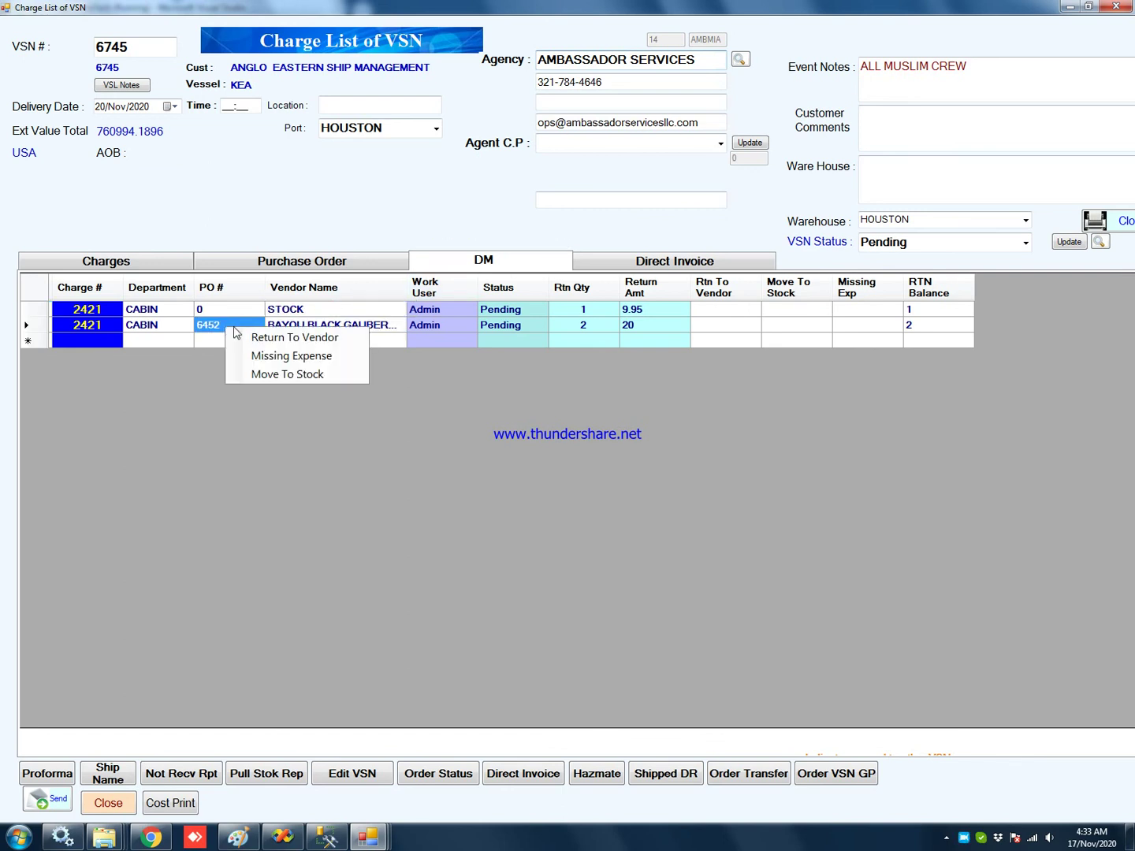
left_click(272, 337)
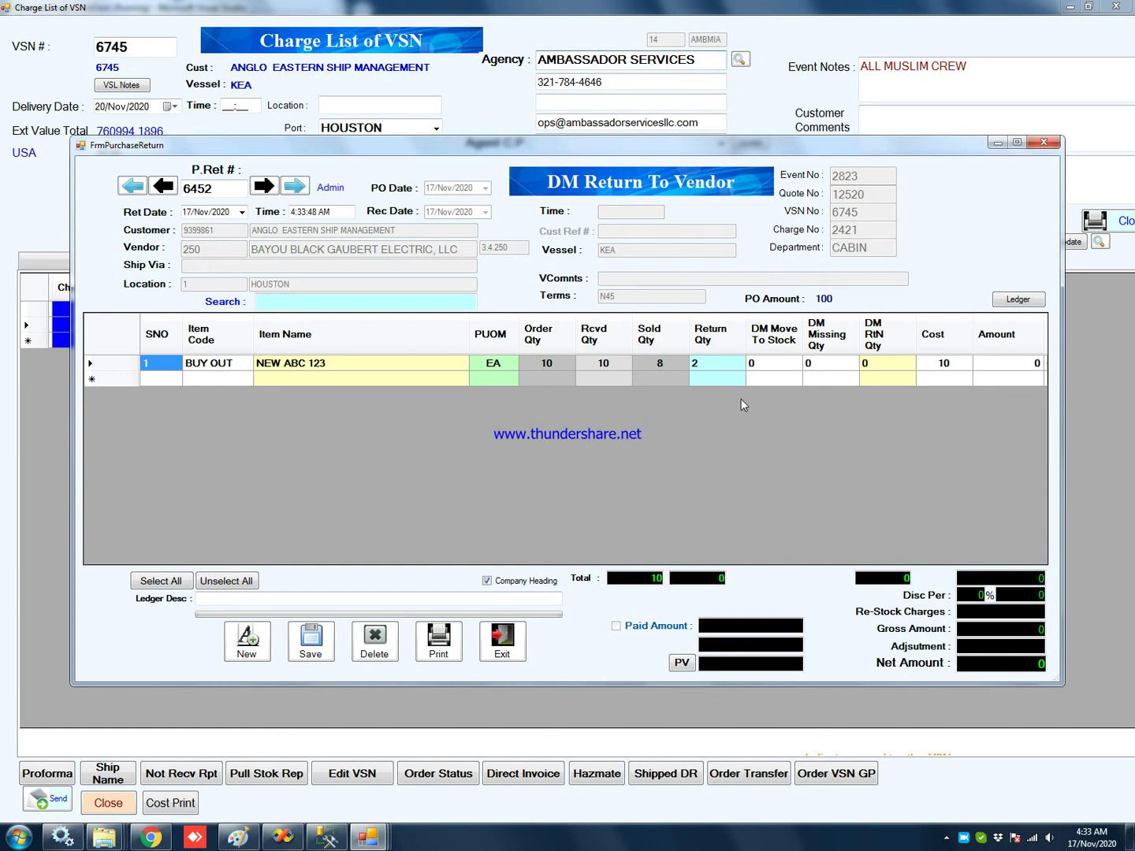
Step: Set the DM return quantity of NEW ABC 123 to 2 in the vendor return
left_click(716, 365)
left_click(758, 372)
left_click(812, 363)
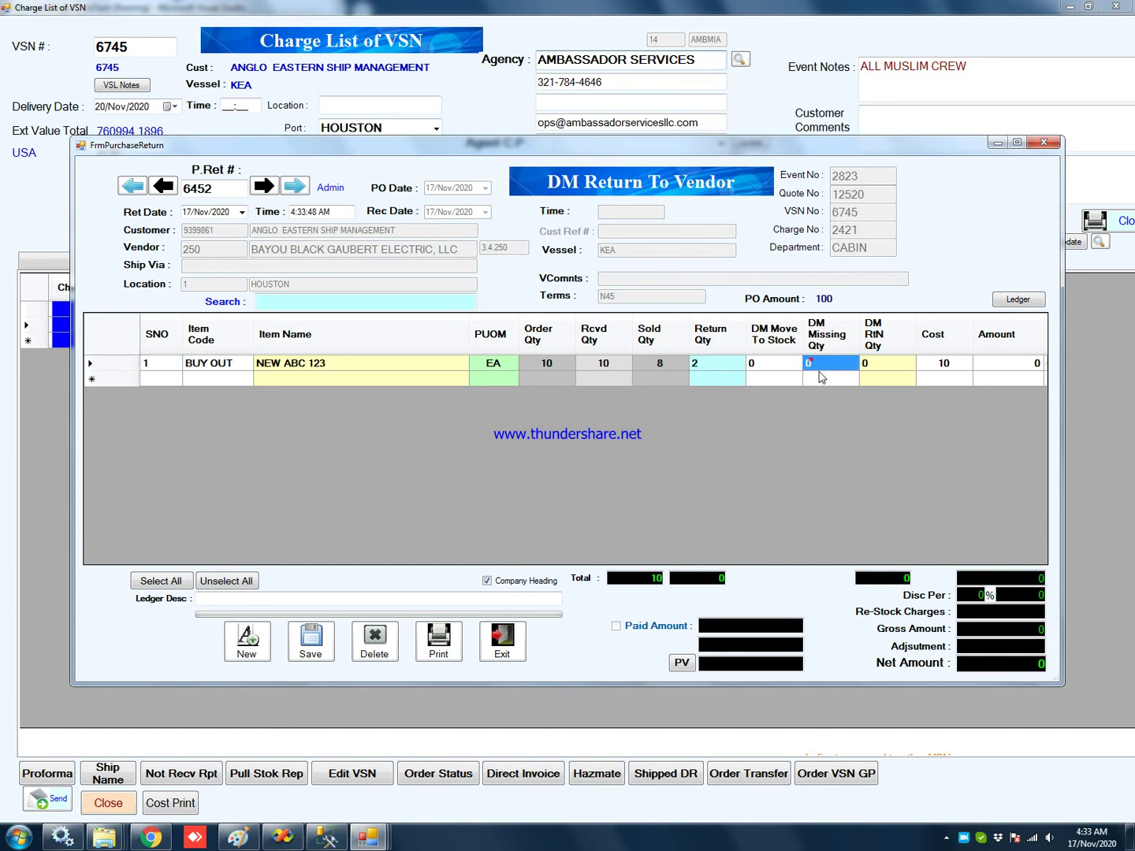
left_click(777, 365)
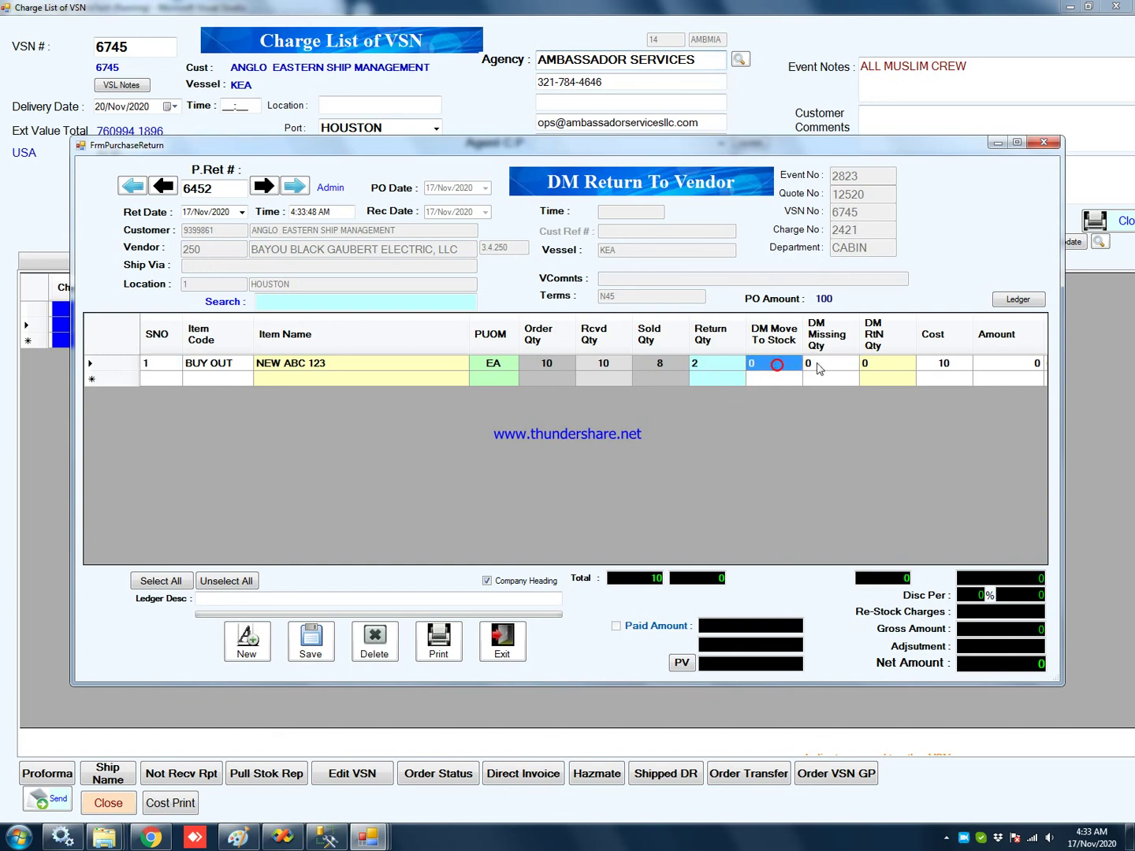
left_click(875, 361)
type("2")
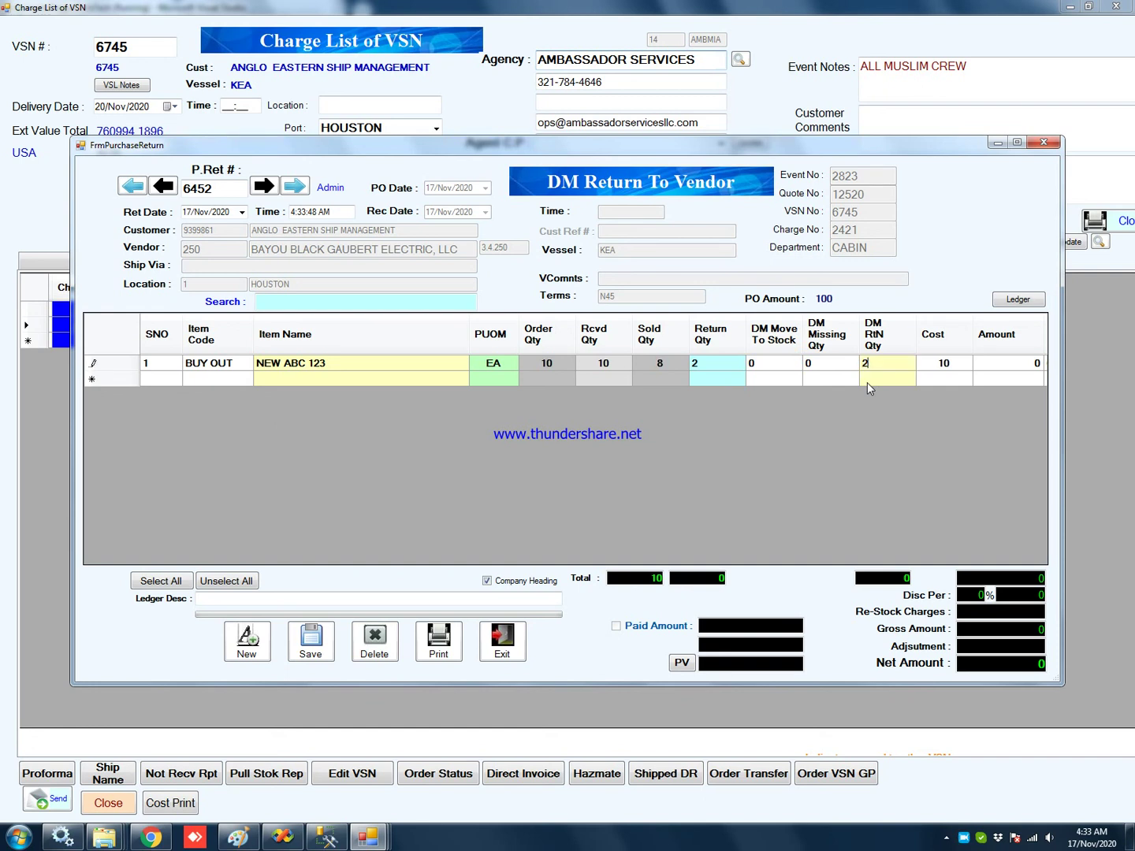
key("Return")
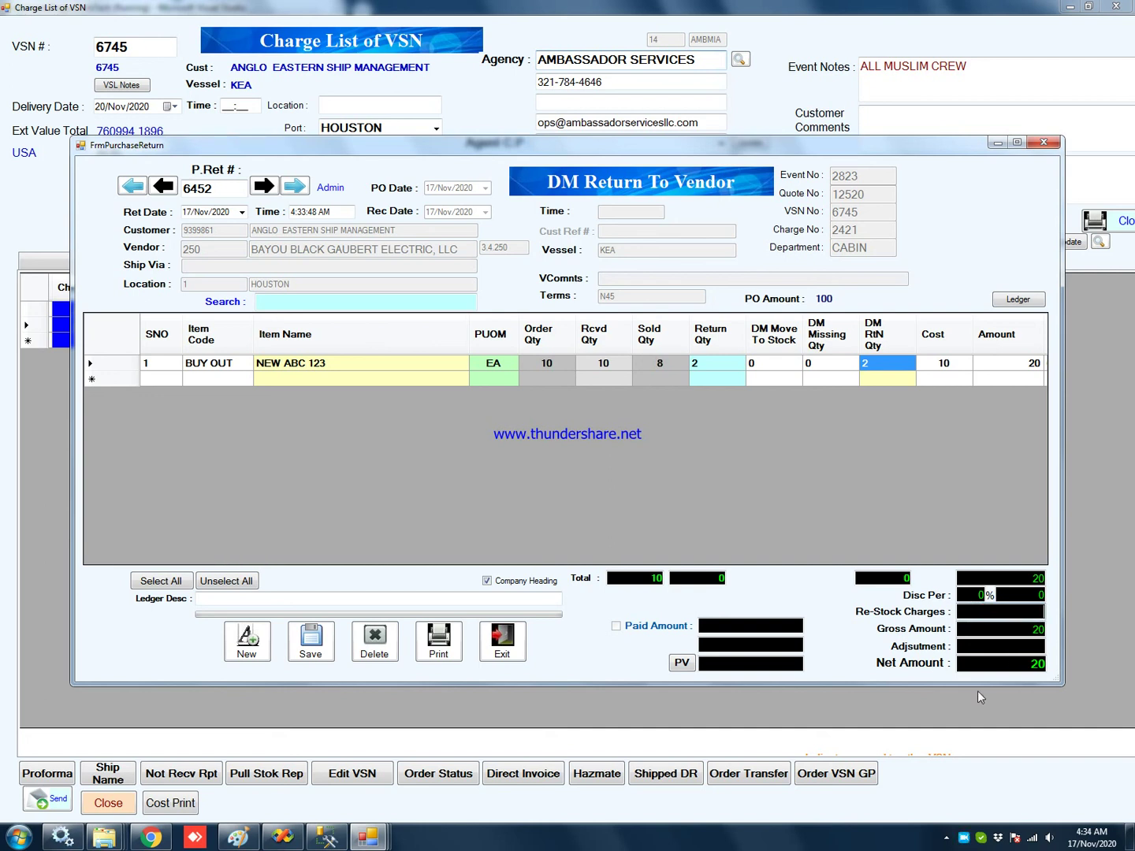
Step: Enter re-stock charges of 5 on the vendor return and save the record
type("5")
key("Tab")
left_click(1024, 668)
double_click(1012, 610)
left_click(309, 653)
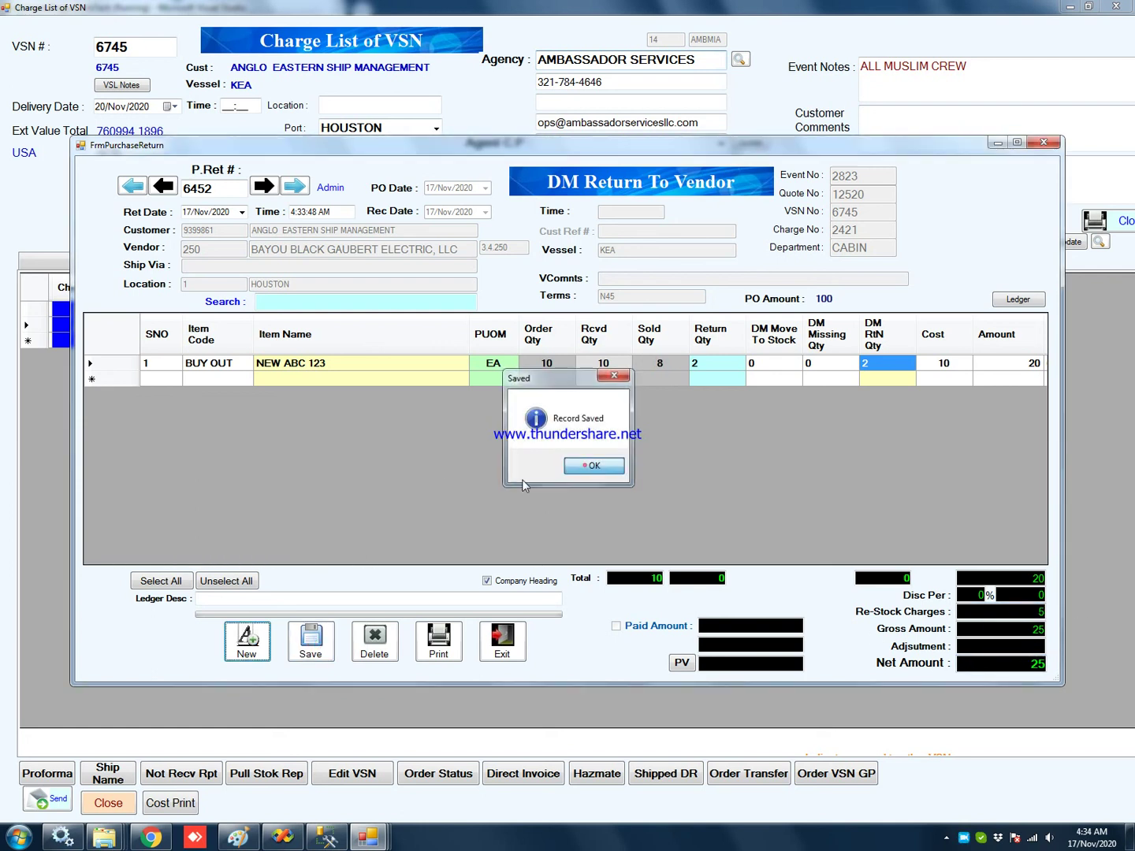
left_click(571, 467)
Step: Preview the printed Vendor Debit Note, close the report and exit the vendor return
left_click(439, 648)
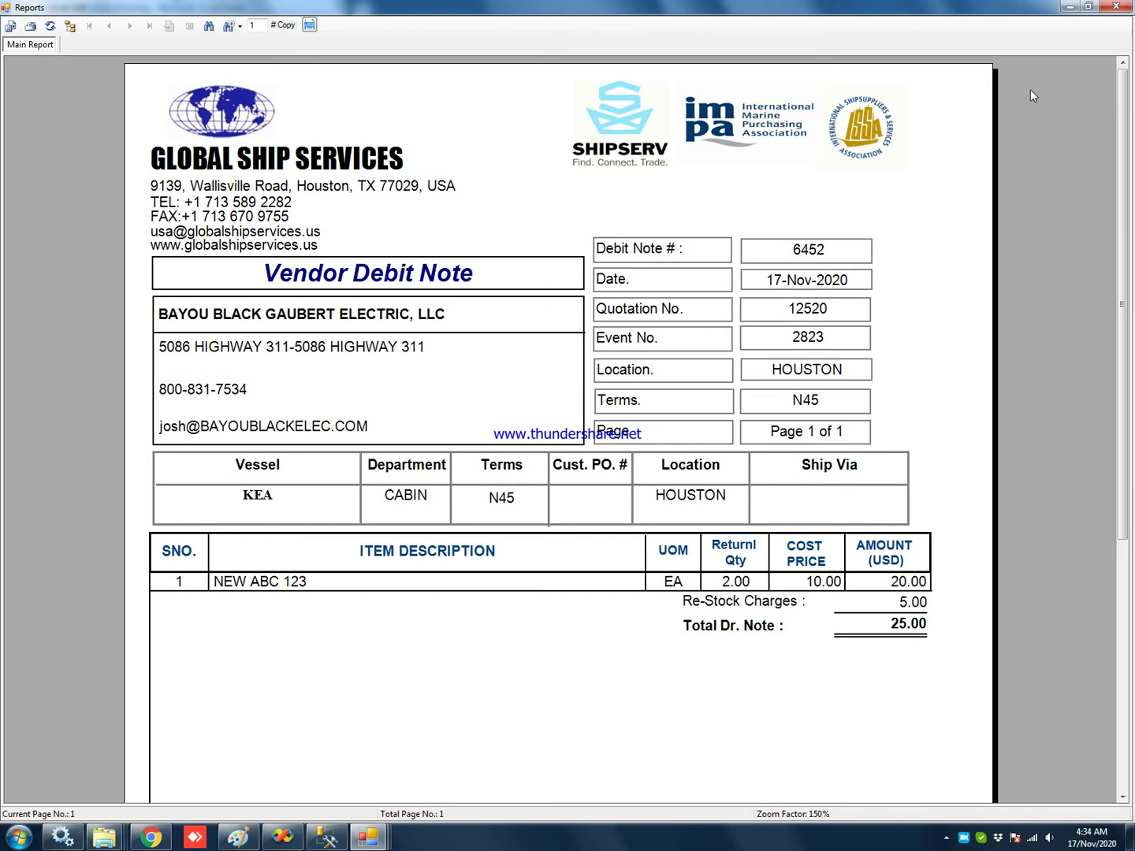
left_click(1115, 6)
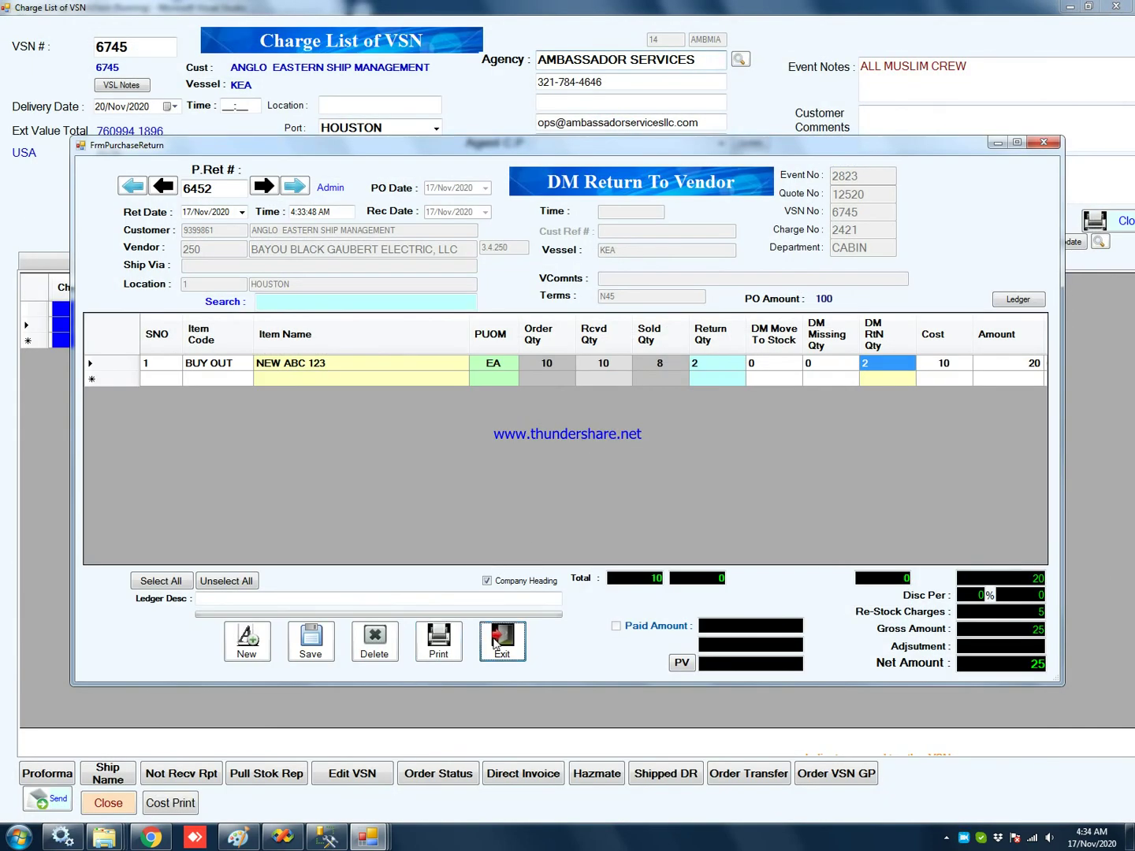
left_click(494, 642)
Step: Reopen the CABIN charge's final invoice, check its net, return and missing amounts, and exit the invoice
left_click(145, 264)
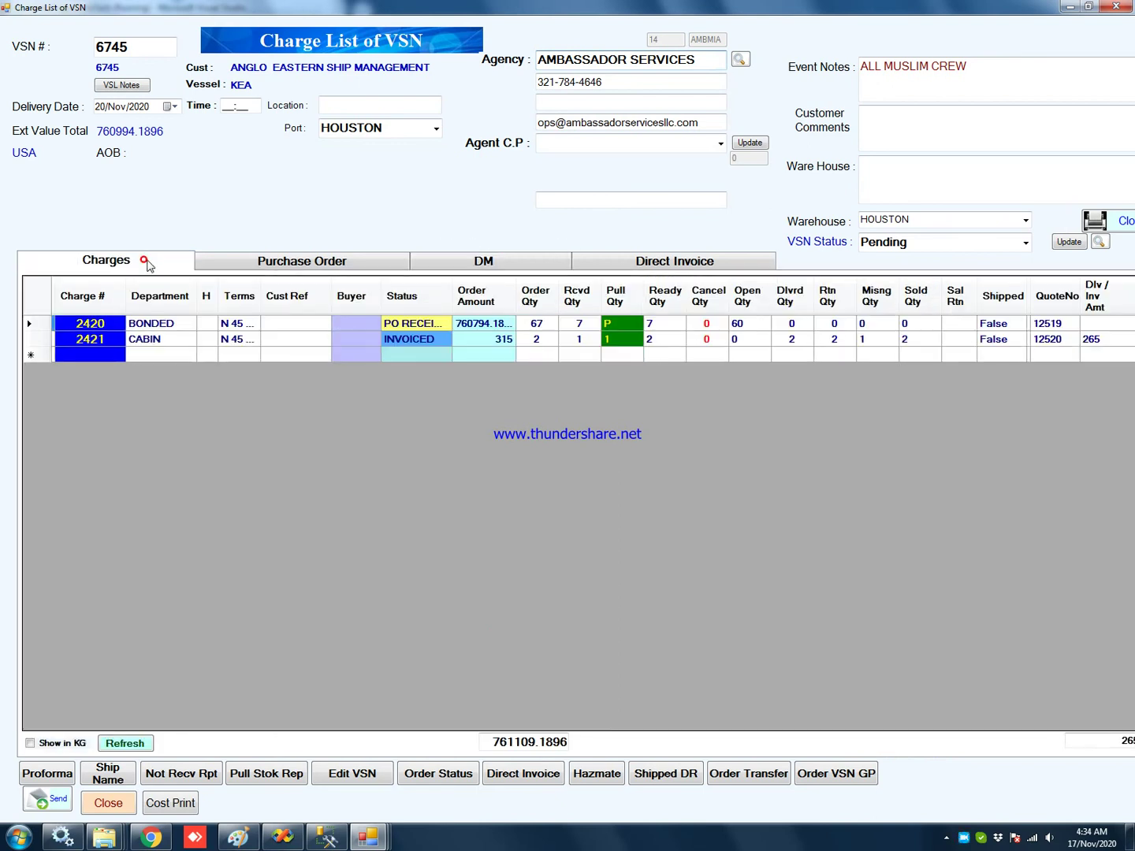
left_click(100, 344)
right_click(94, 340)
left_click(173, 394)
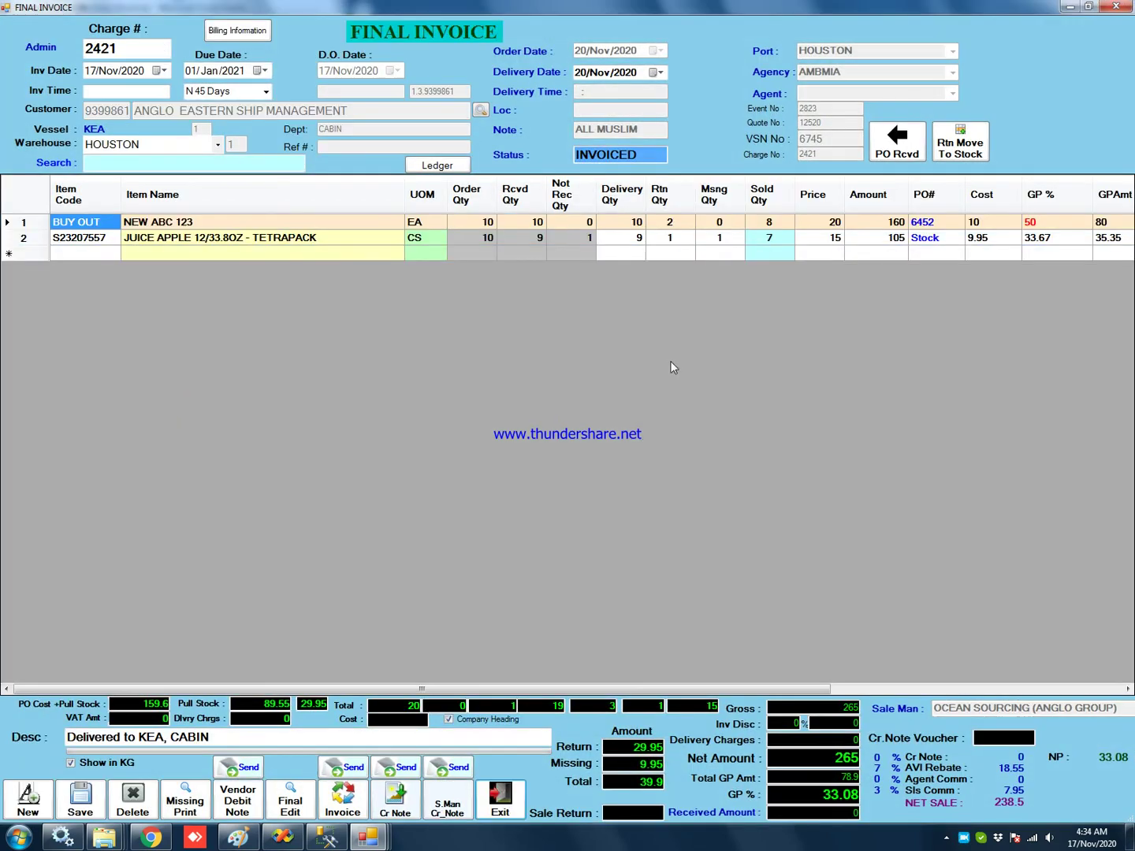
double_click(831, 756)
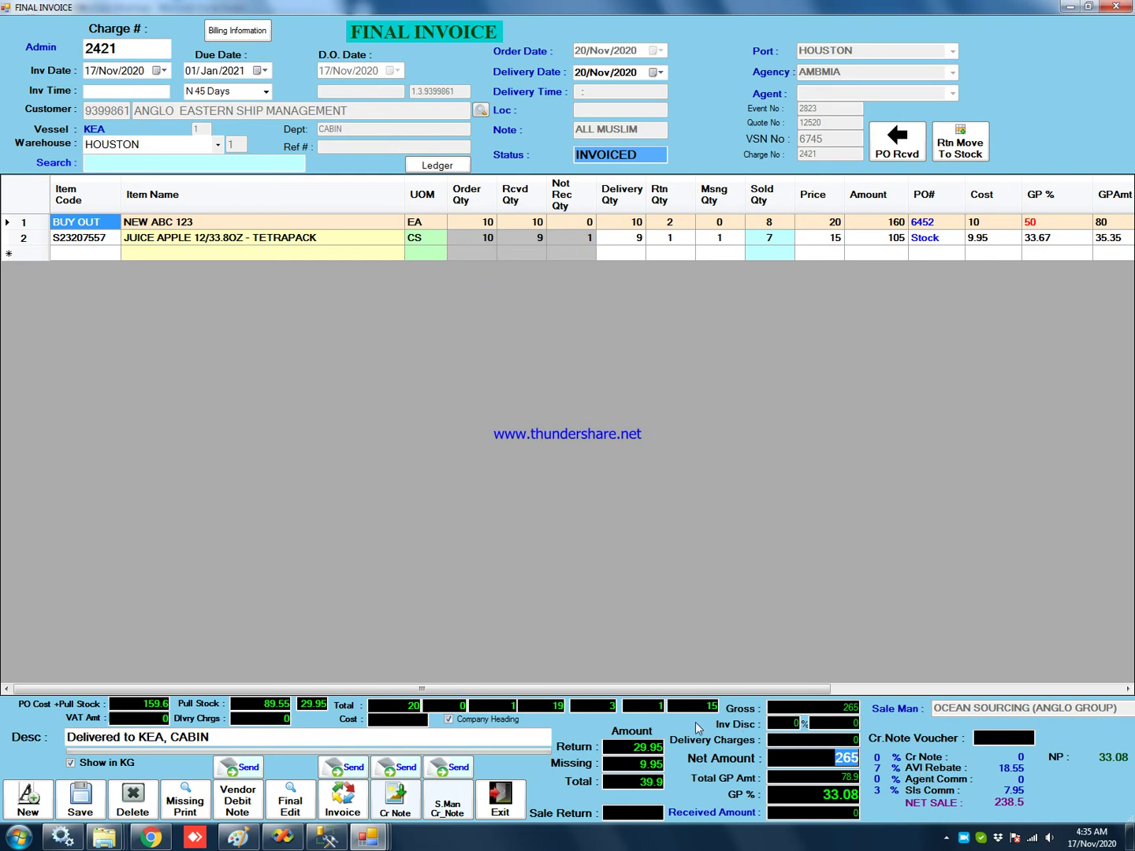
left_click(635, 748)
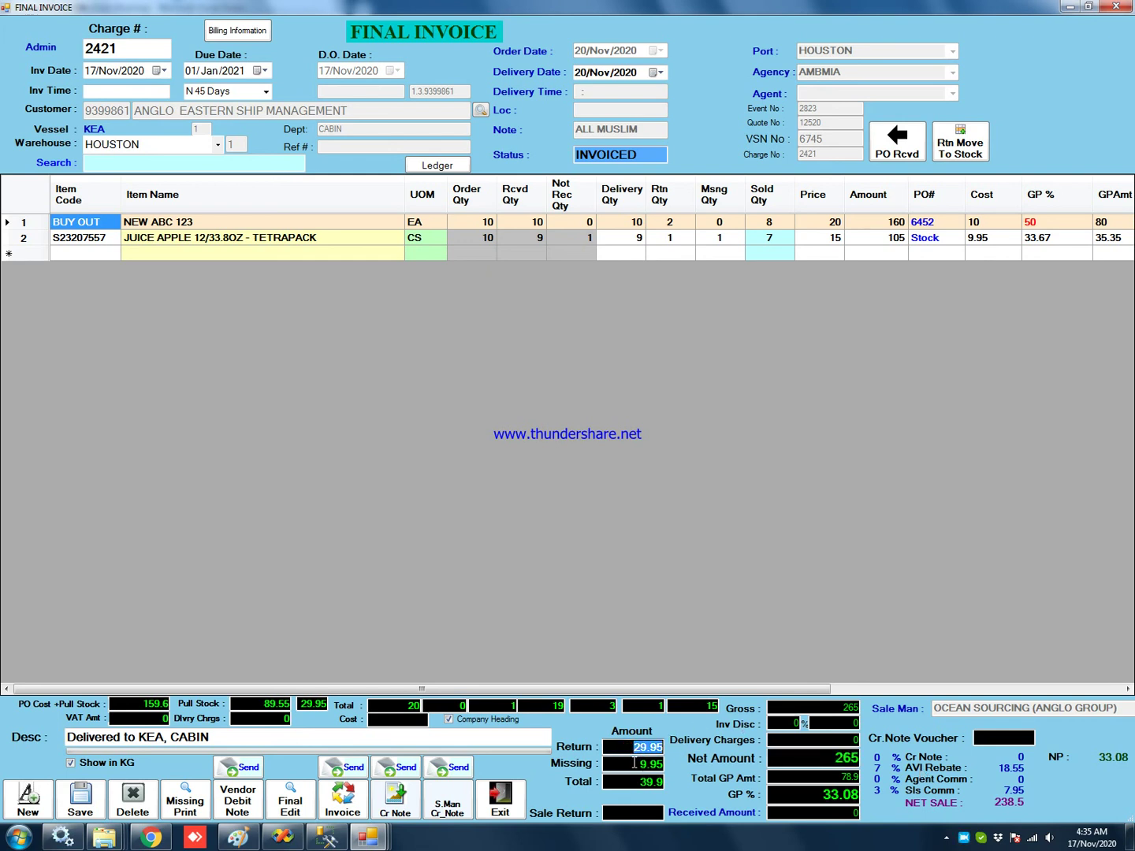
left_click(634, 763)
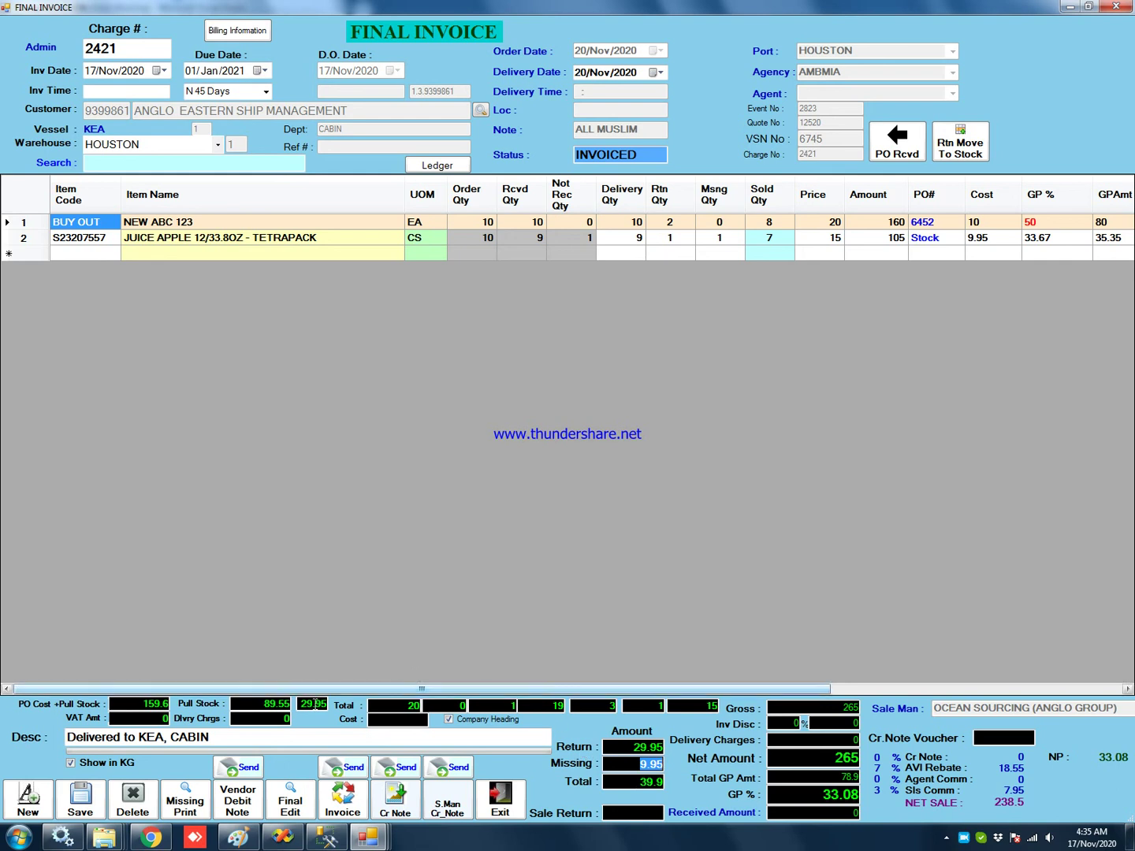
left_click(496, 800)
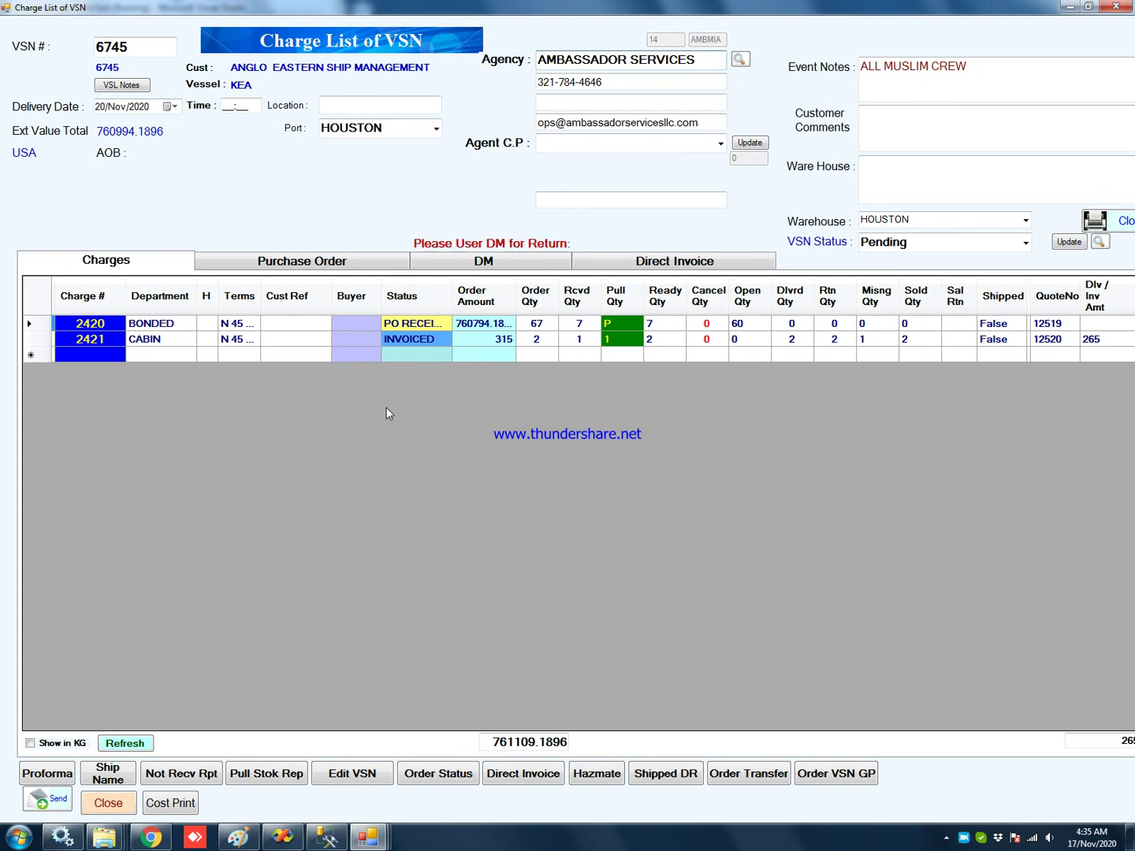
Step: Close the VSN's charge list and exit the quotation log to get back to the main window
left_click(102, 803)
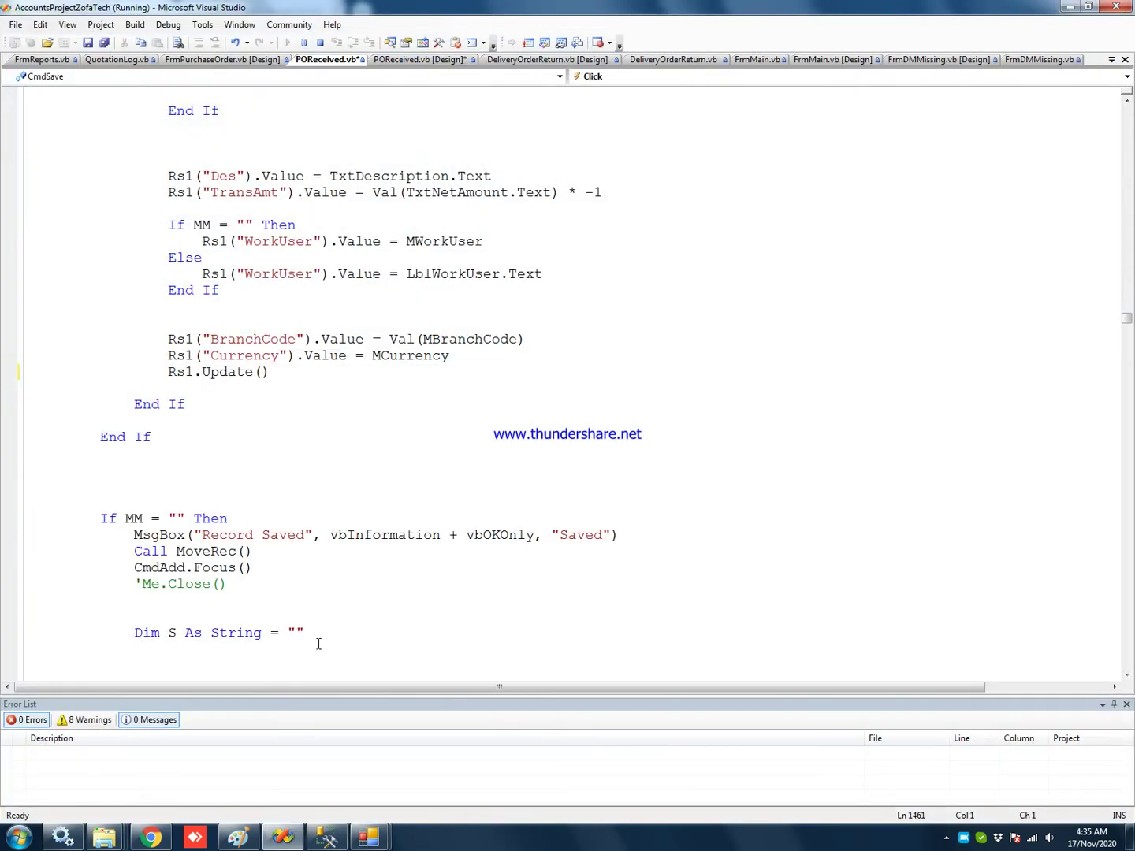
mouse_move(363, 834)
left_click(442, 741)
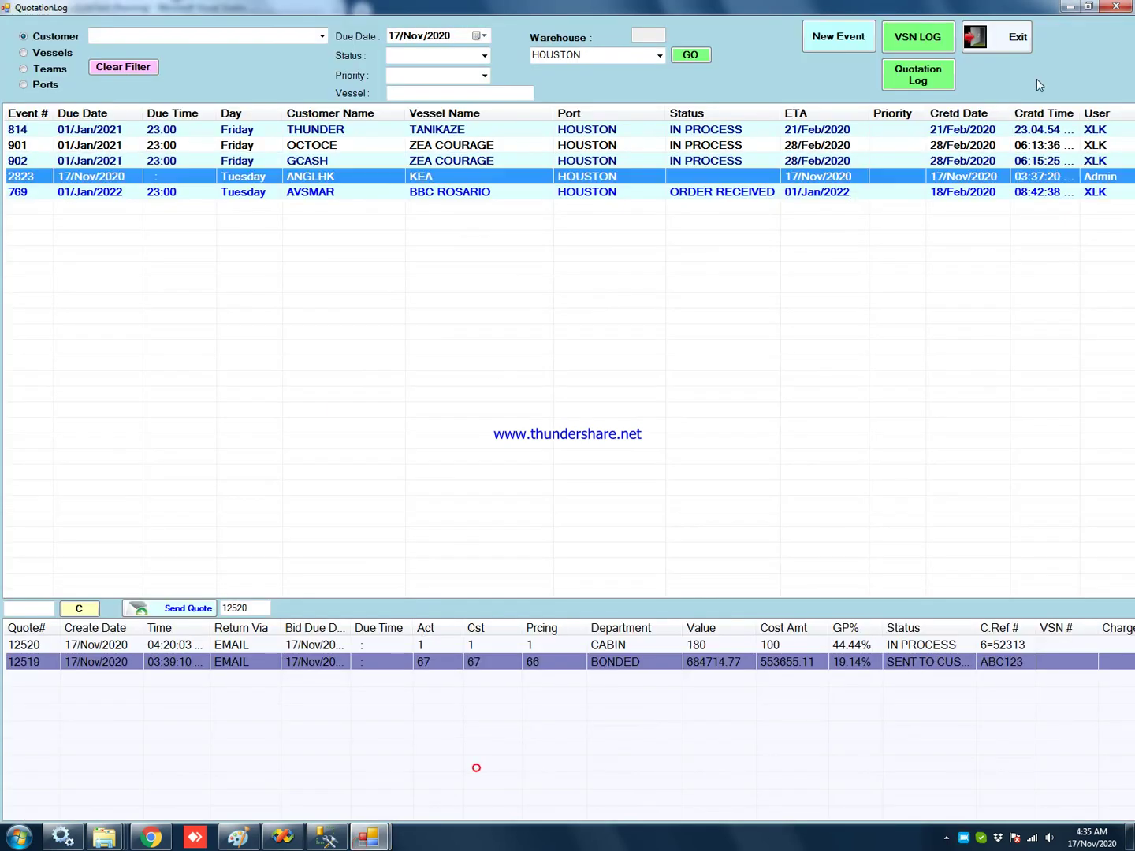
left_click(1011, 41)
Step: Open the Net Profit Report, look over its filter options and result columns, and exit it
left_click(609, 268)
left_click(493, 273)
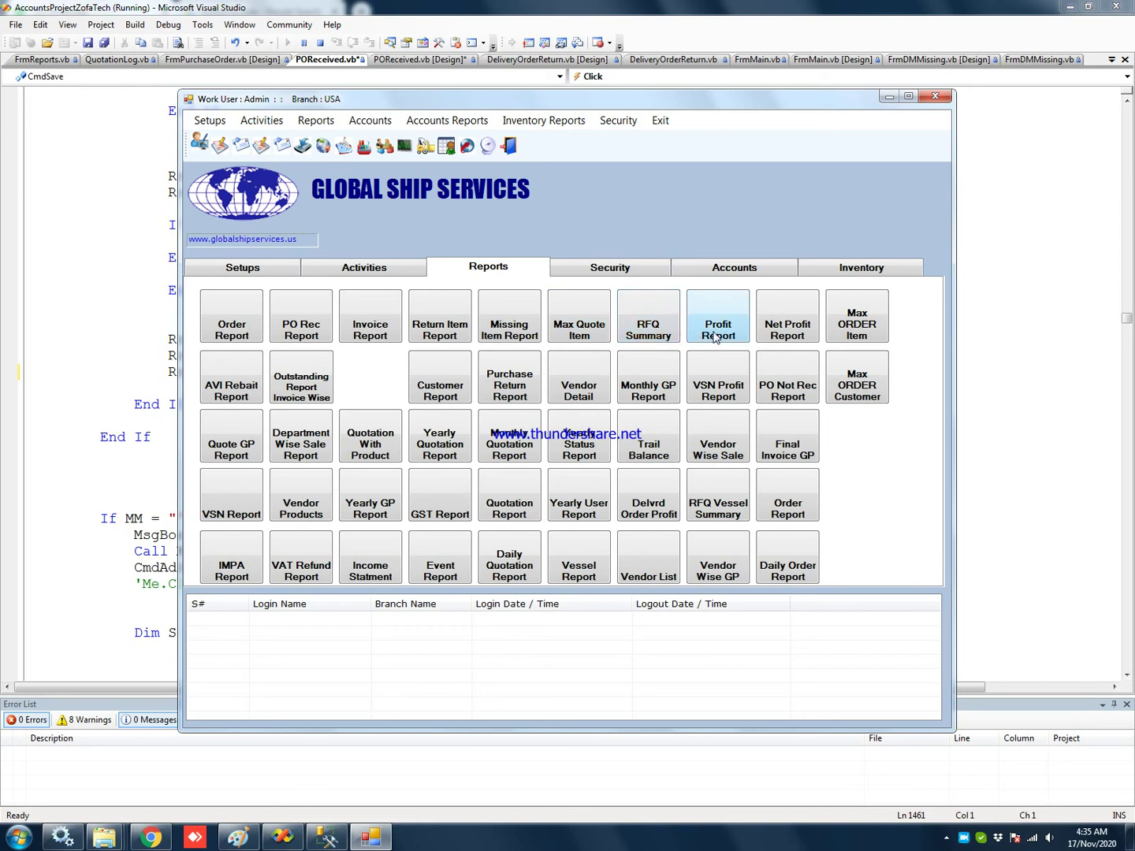
left_click(791, 330)
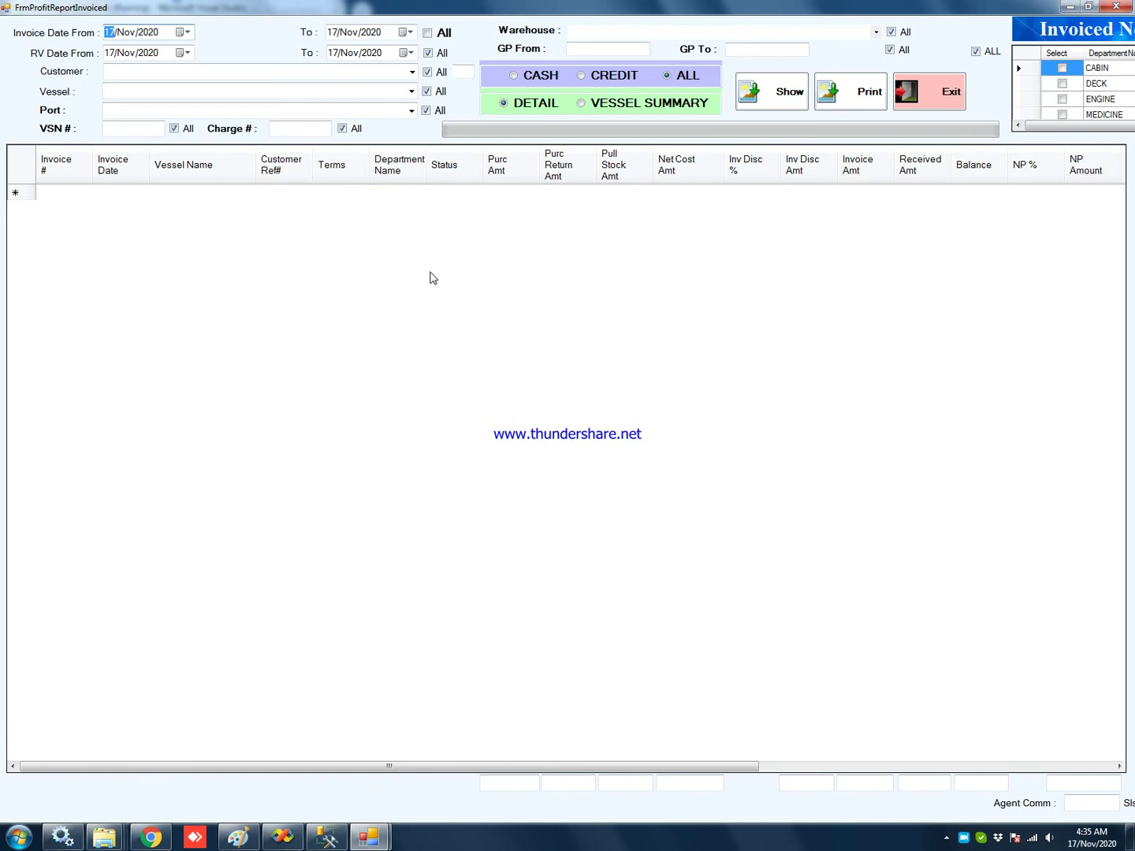
left_click(927, 96)
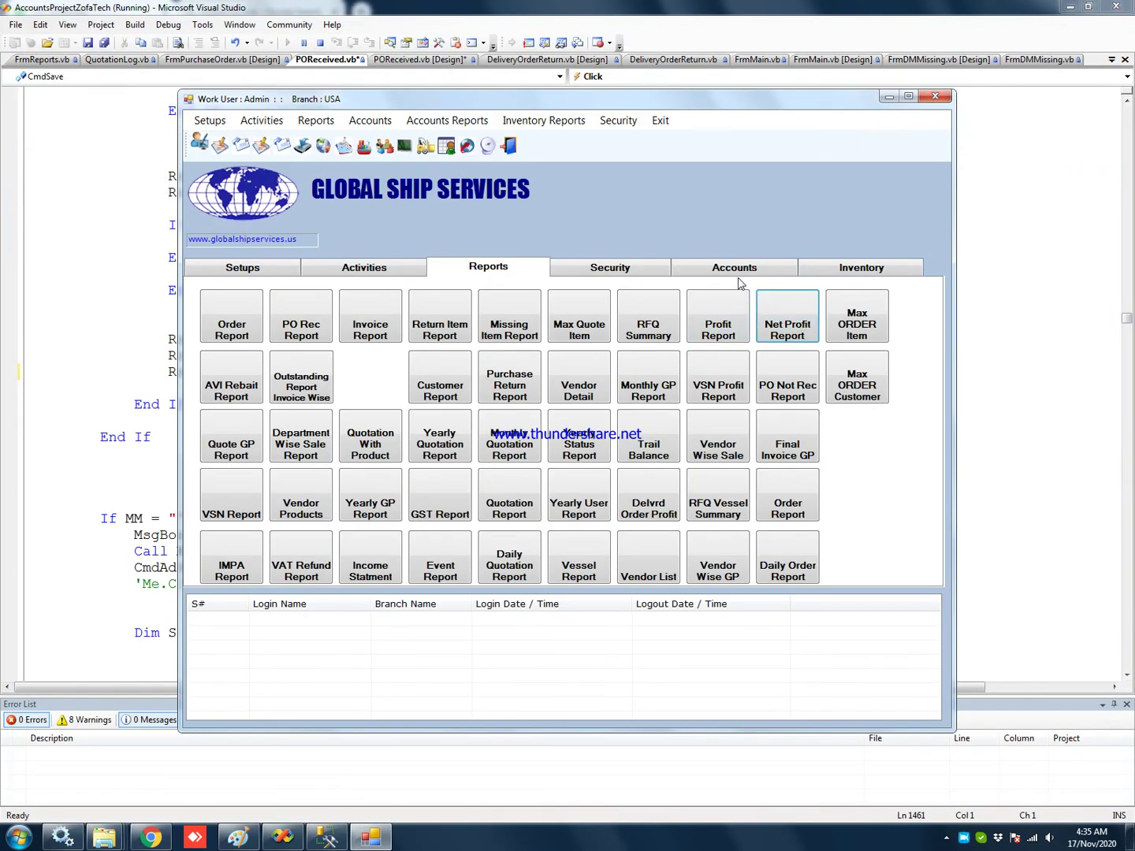
Step: Look over the accounts functions and the inventory functions available in the main window
left_click(730, 270)
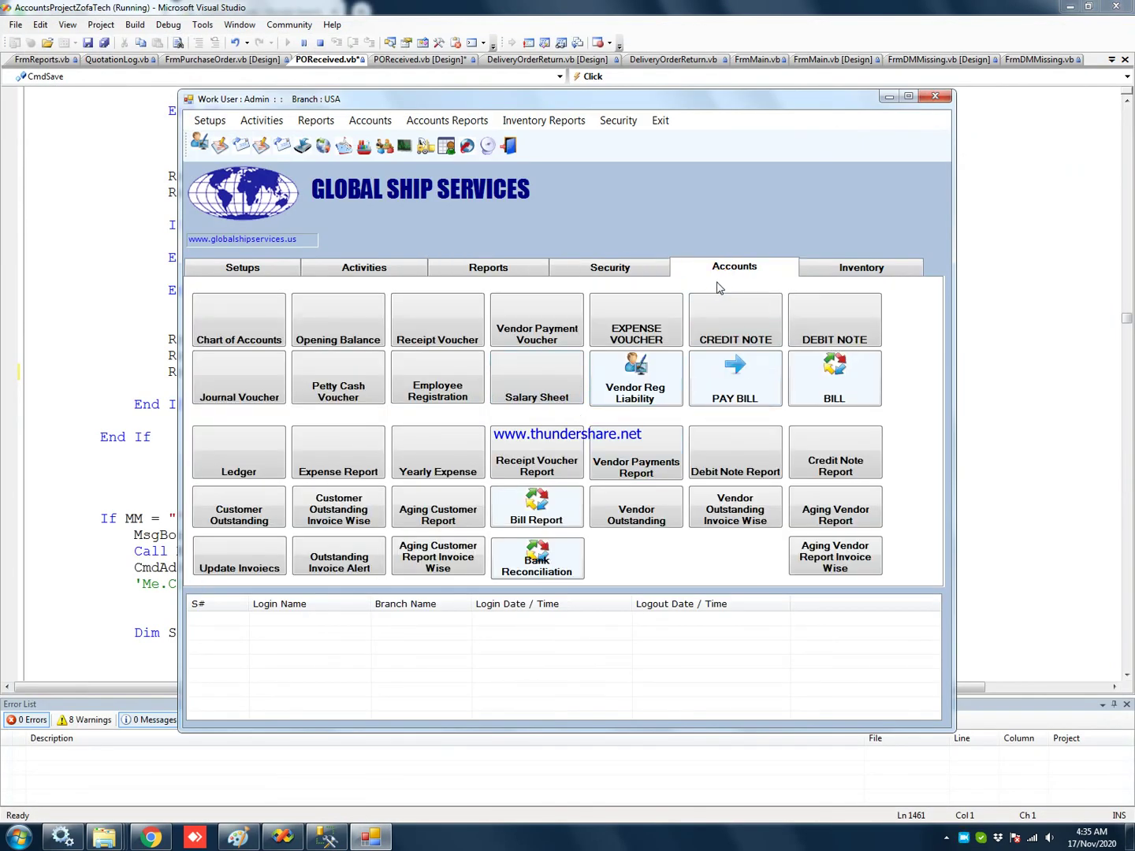
left_click(841, 270)
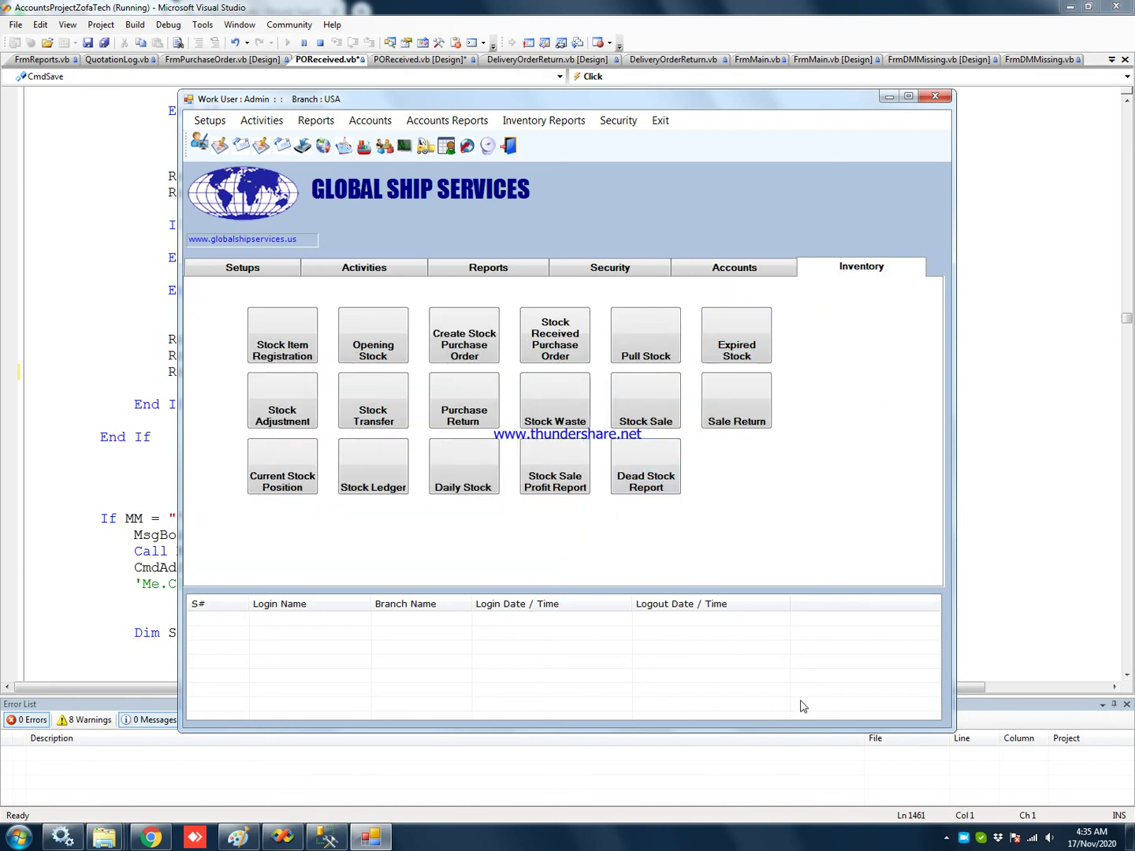
left_click(962, 839)
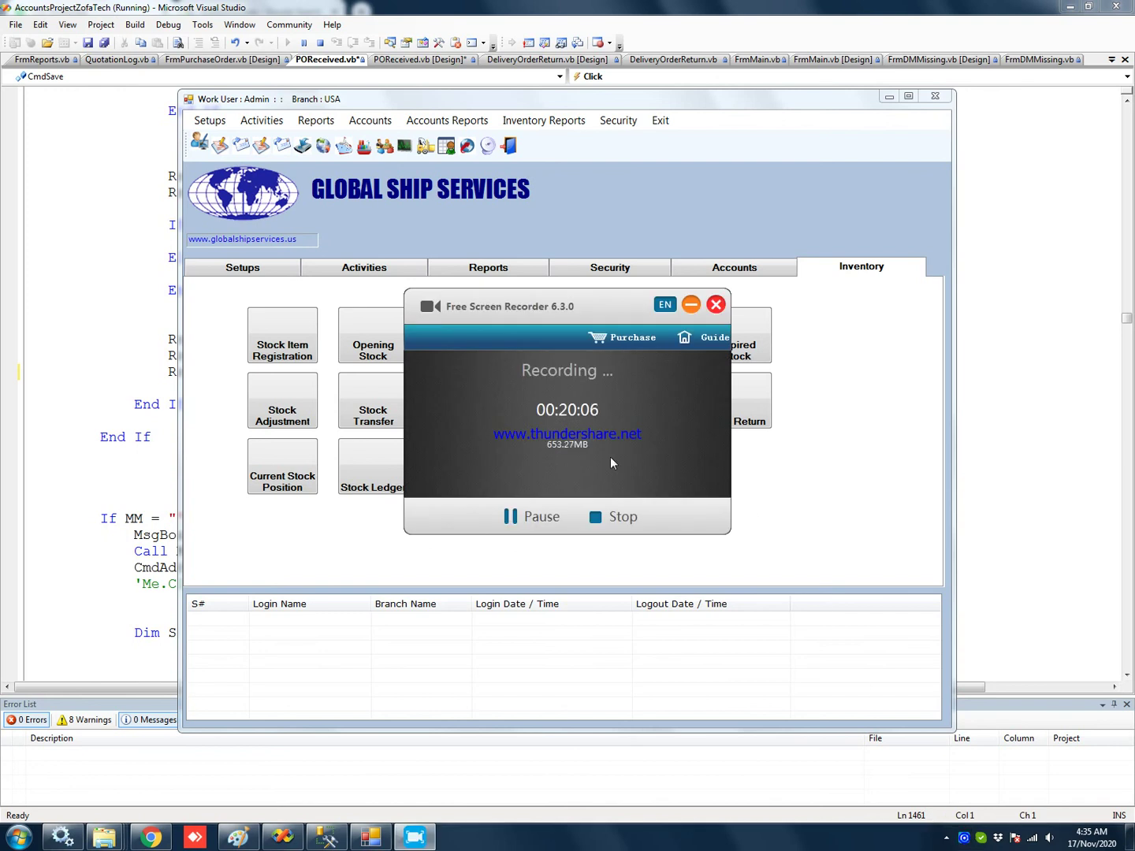